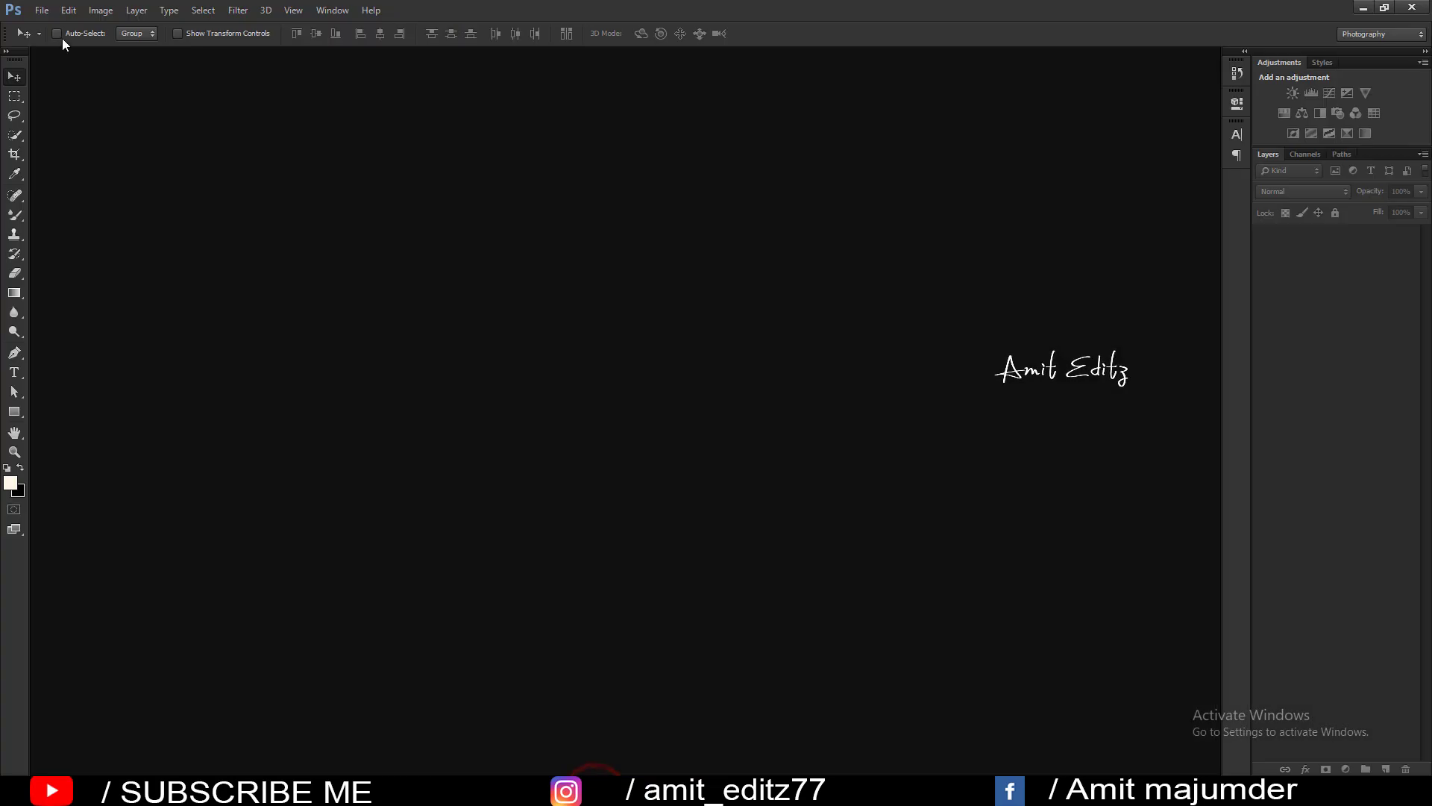
Open fghfghfggfdg copyaaaa as a docked tab and duplicate its Background layer to Background copy.
click(42, 11)
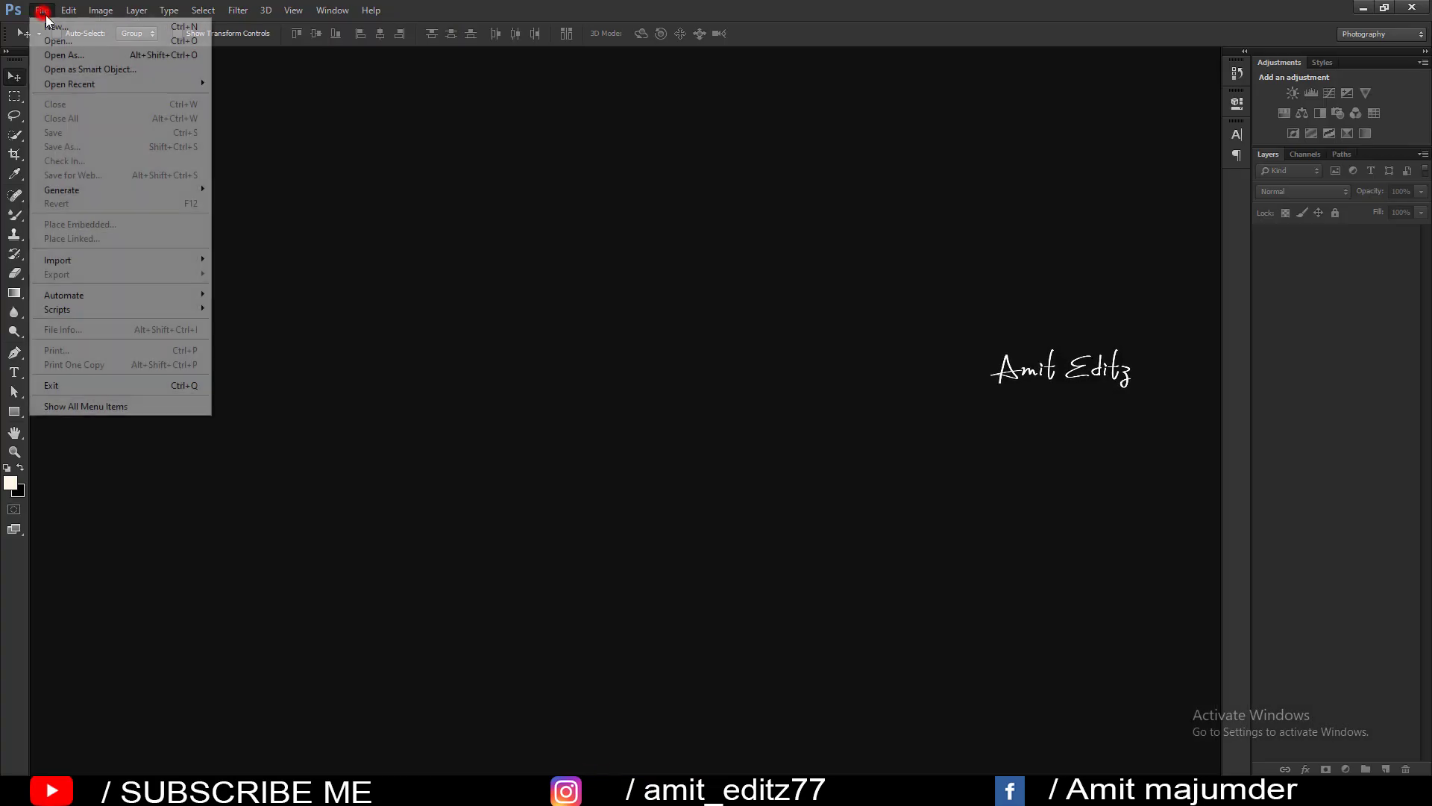
click(56, 36)
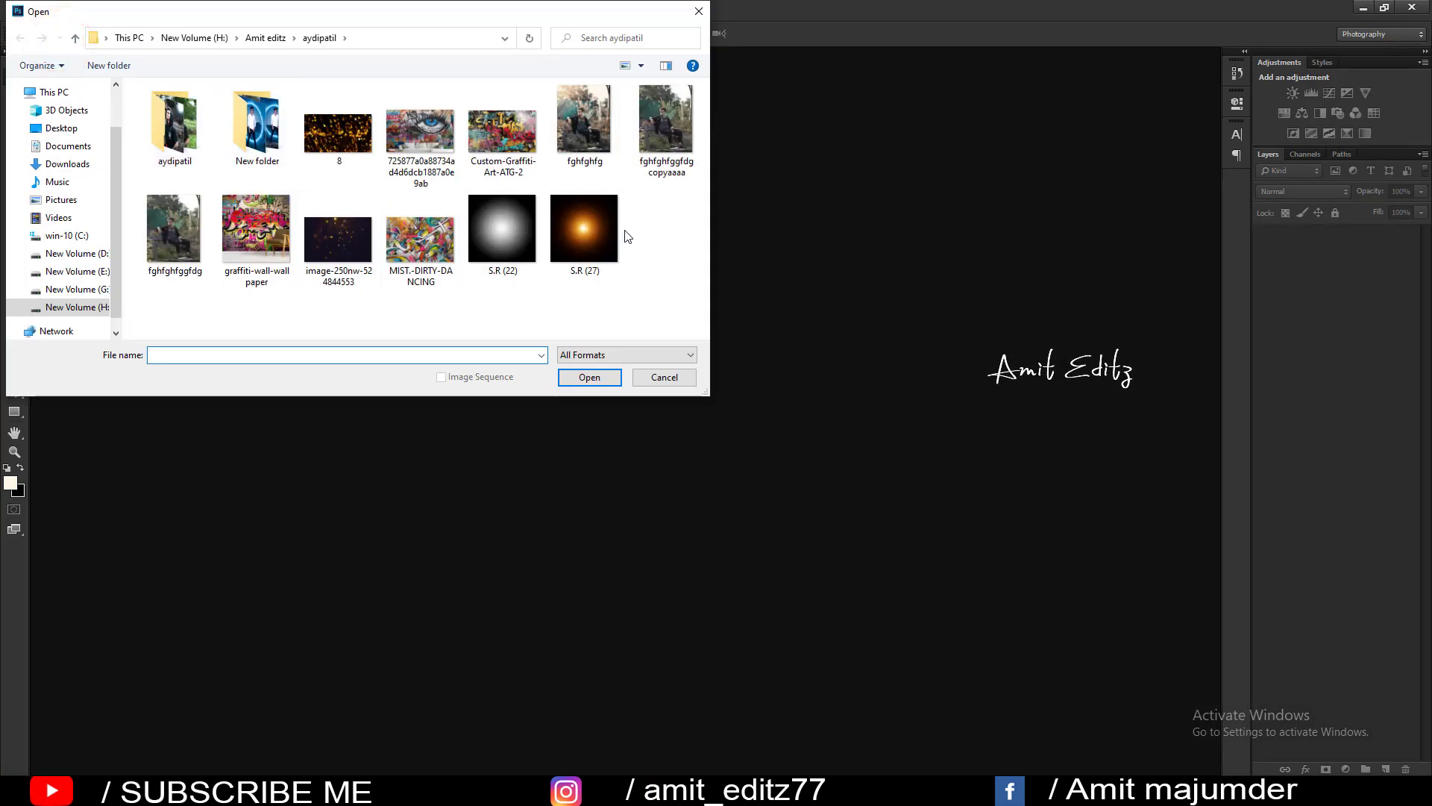
click(664, 150)
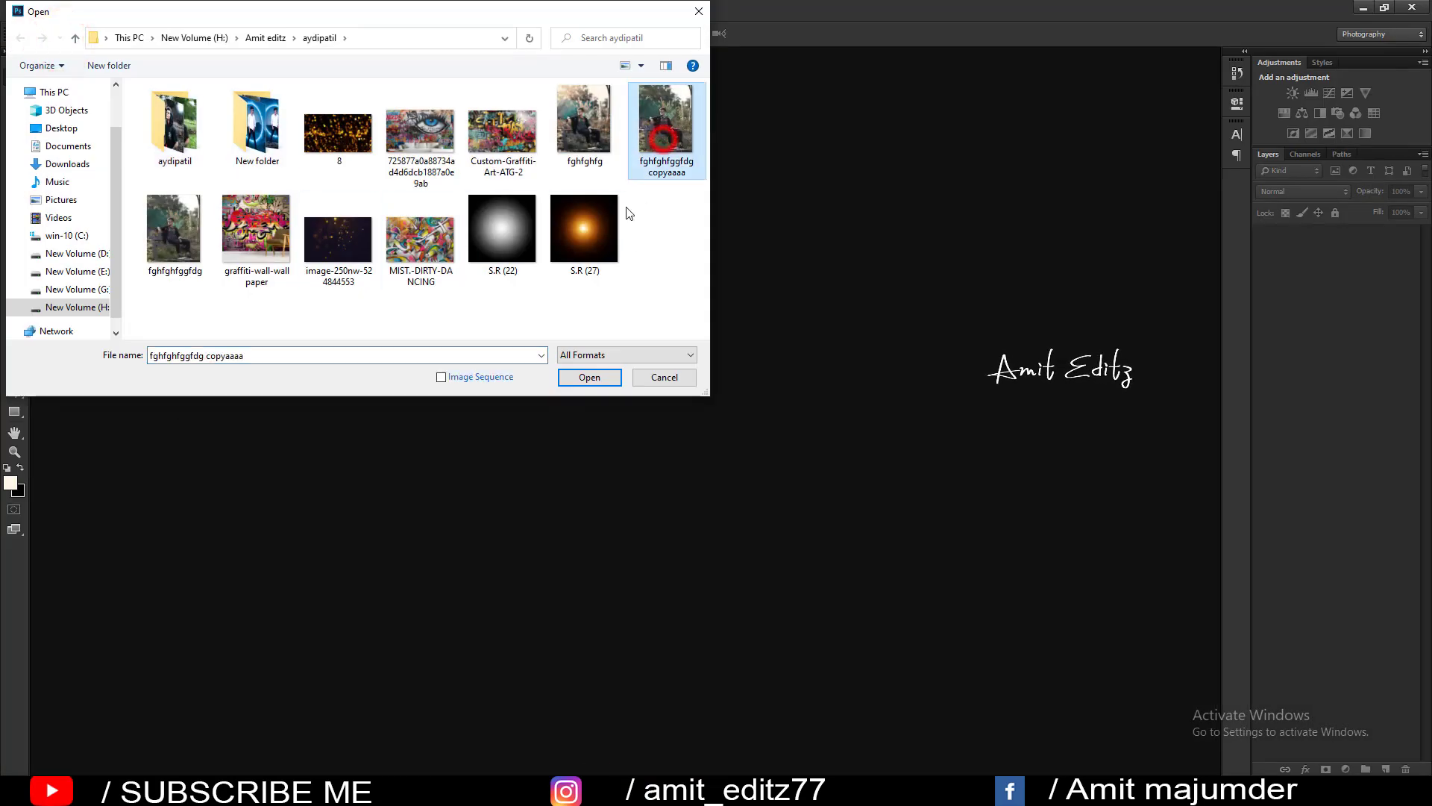
click(588, 378)
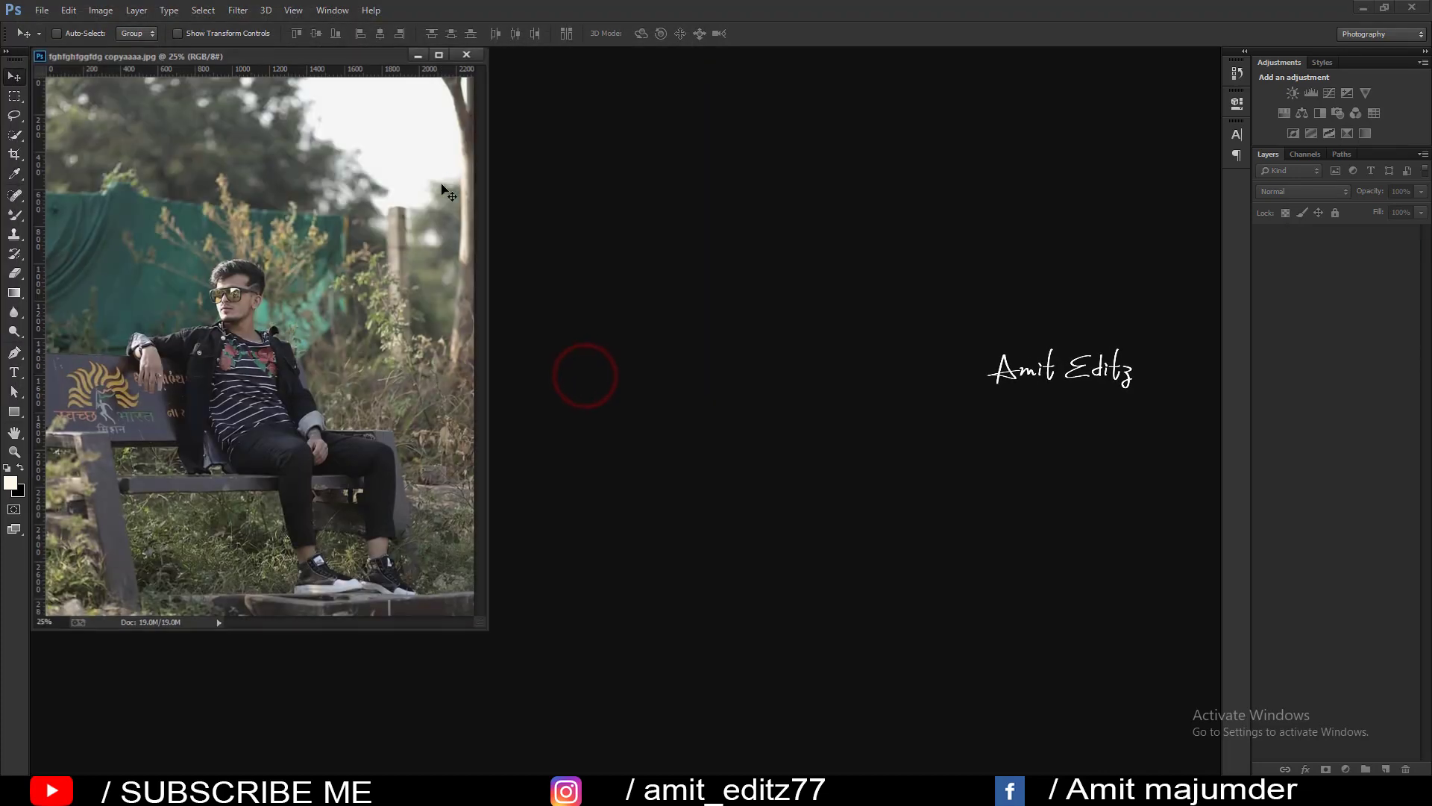
drag(378, 52, 507, 50)
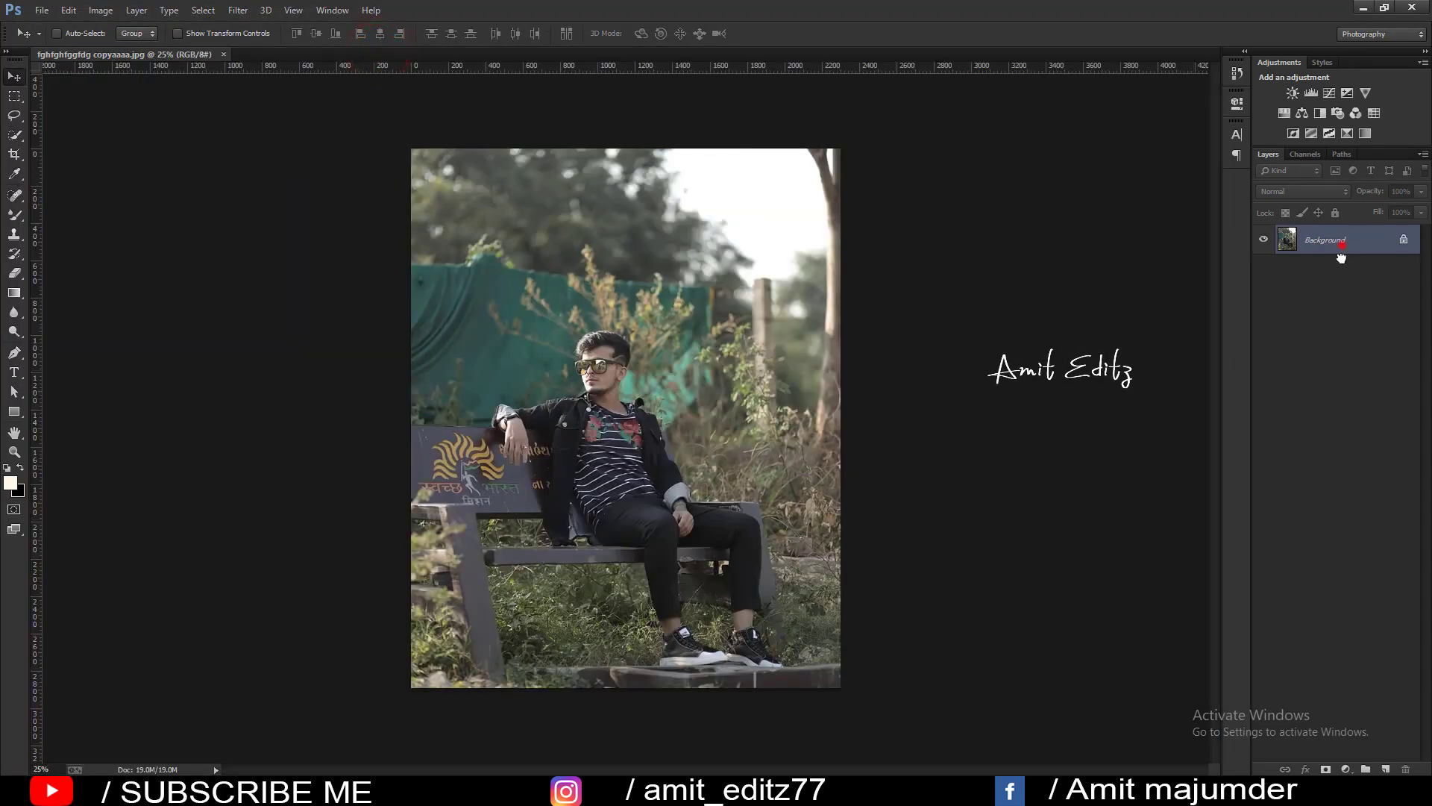
drag(1342, 240, 1385, 769)
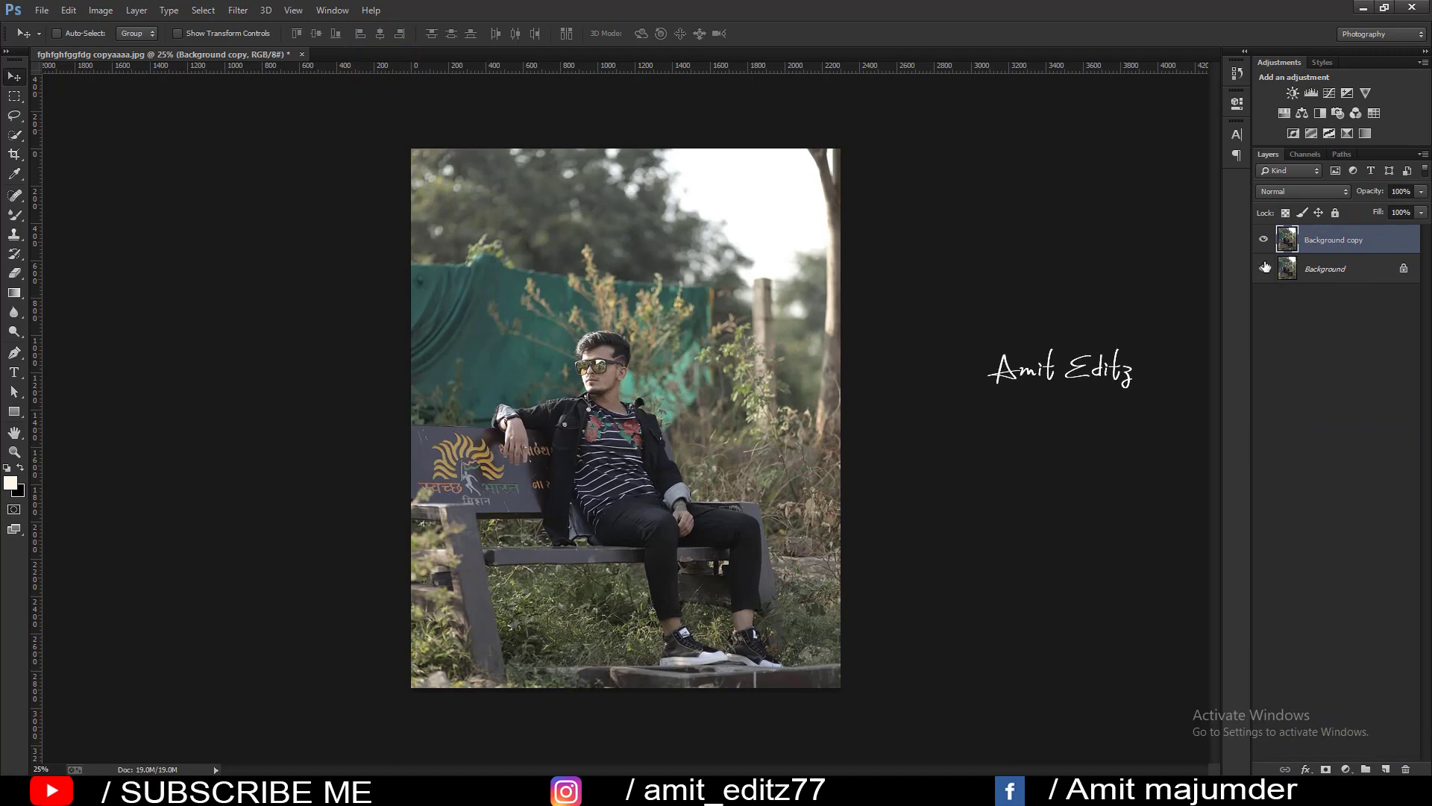
Run Noiseware Professional at default settings (Luminance 93%, Color 92%) on Background copy.
click(232, 10)
mouse_move(262, 381)
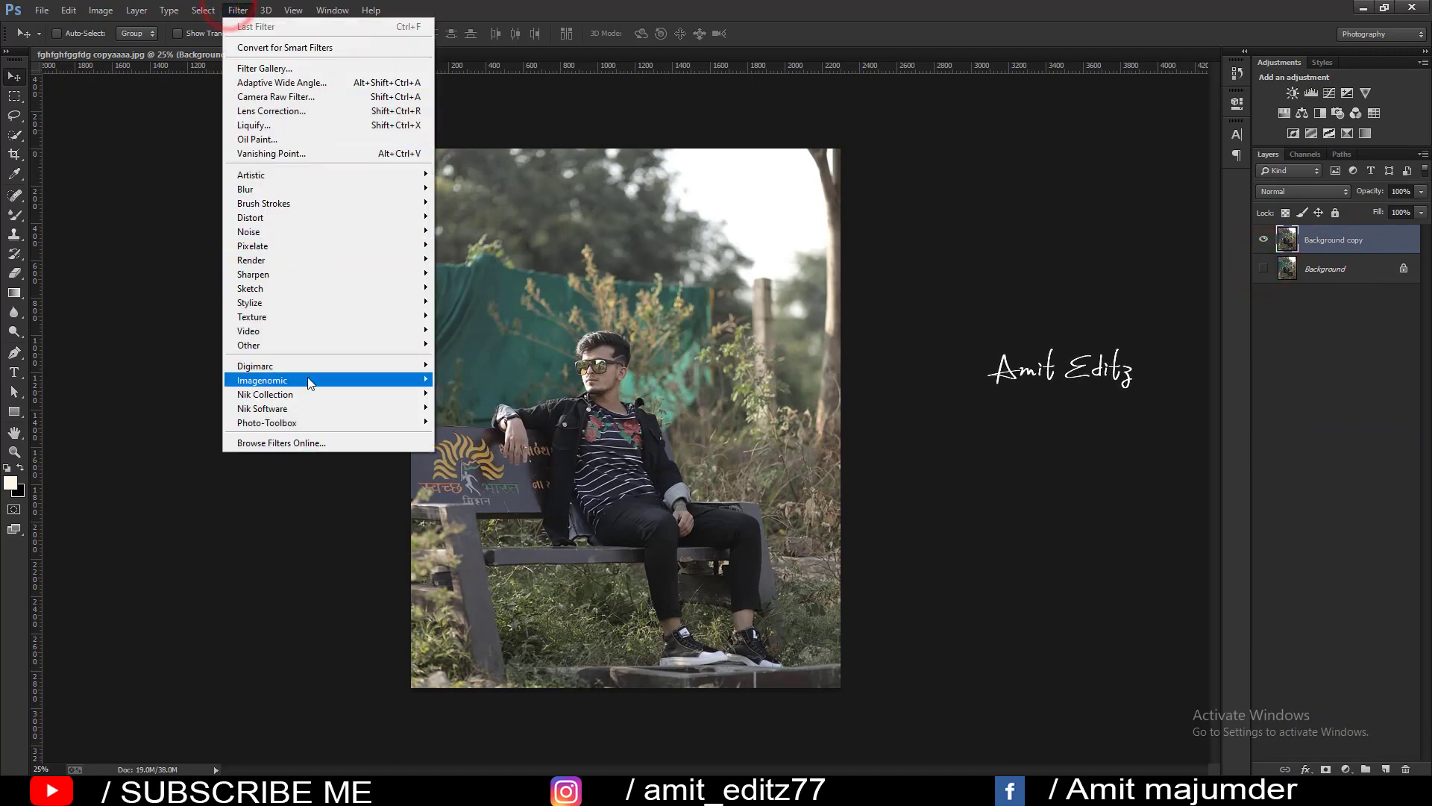
click(498, 379)
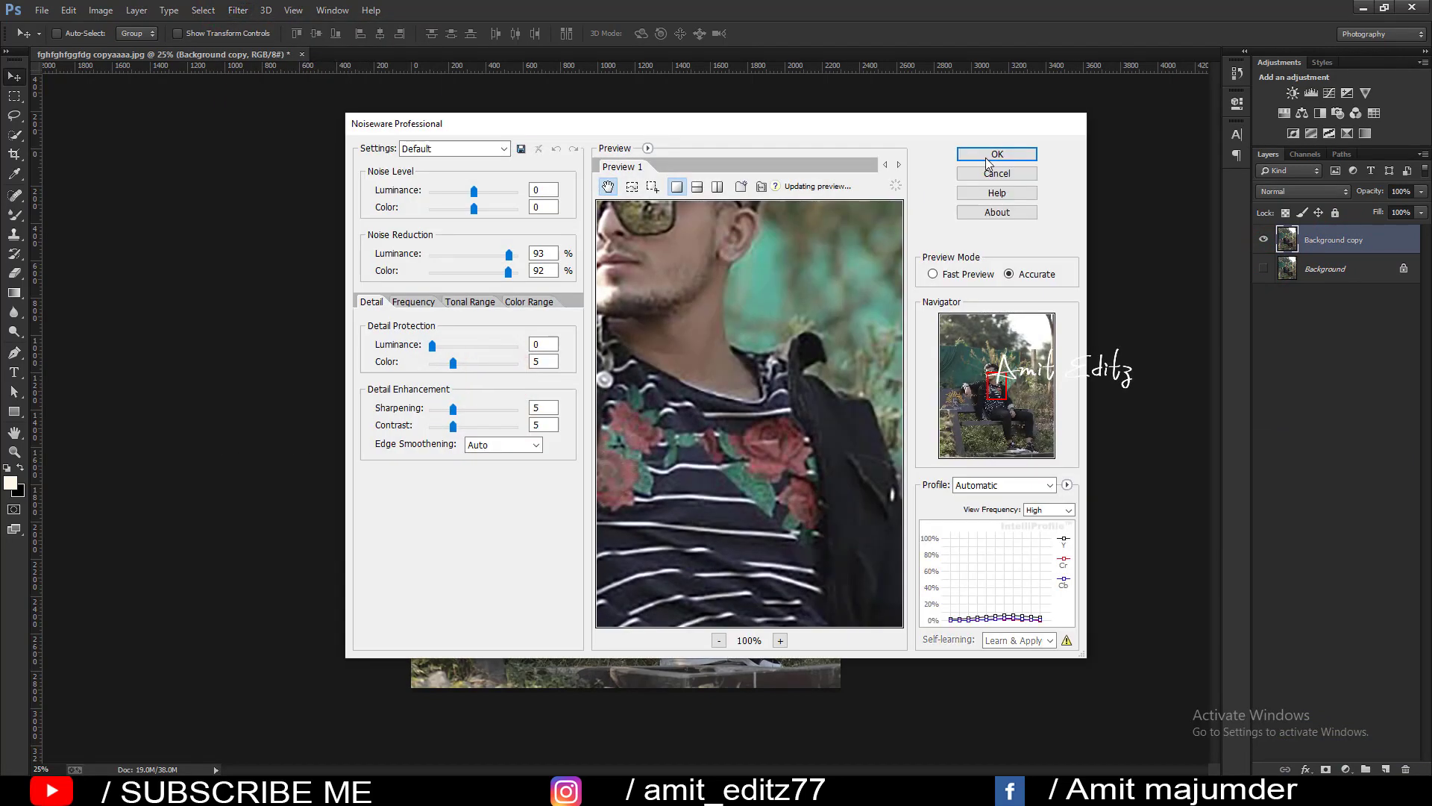
click(989, 156)
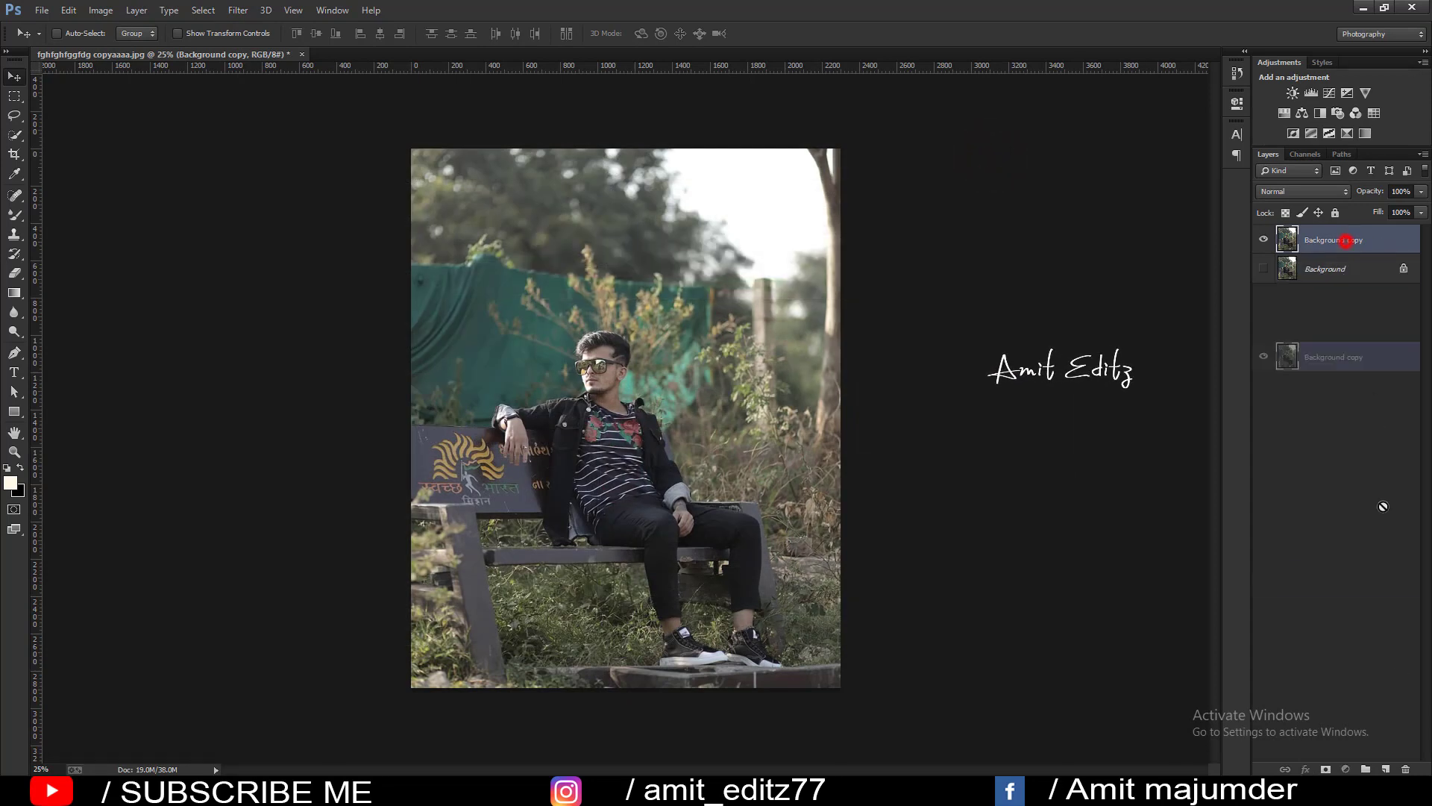
Duplicate the noise-reduced layer and lift its Shadows to about +16 in Camera Raw.
drag(1385, 764, 1385, 768)
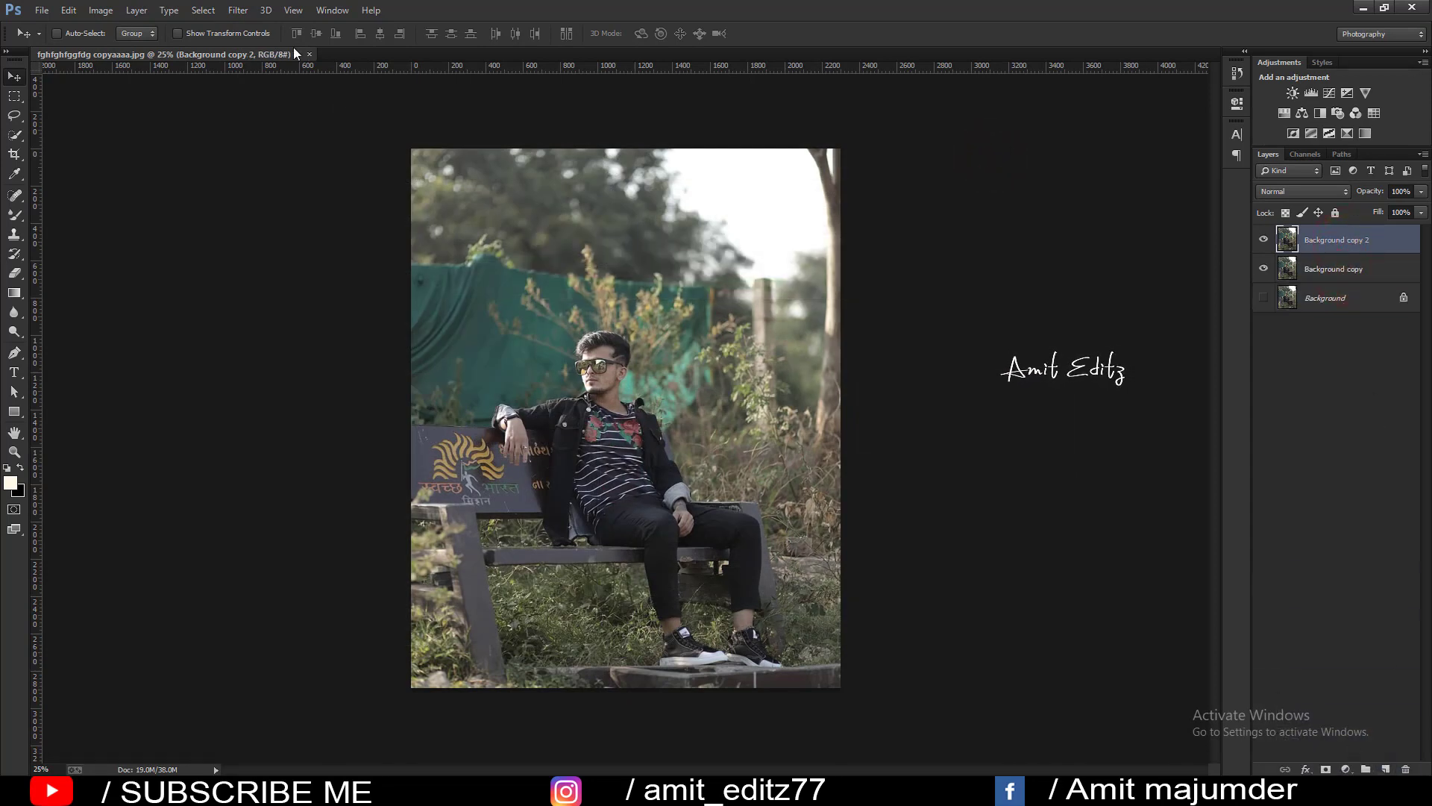
click(247, 9)
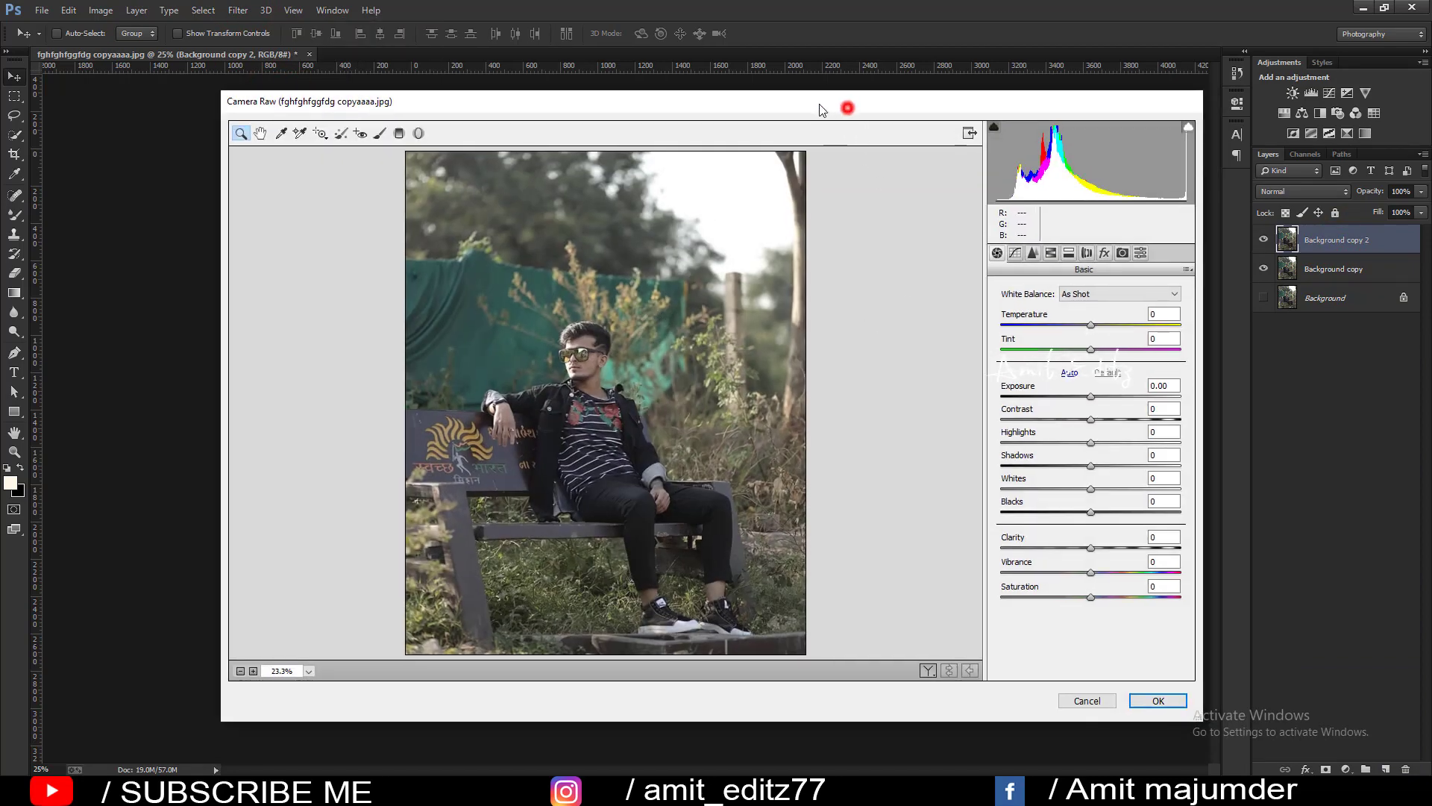
drag(854, 104, 805, 97)
drag(1055, 460, 934, 427)
Set Greens saturation to -100 and Contrast to +24, apply, and duplicate the graded layer.
click(1016, 249)
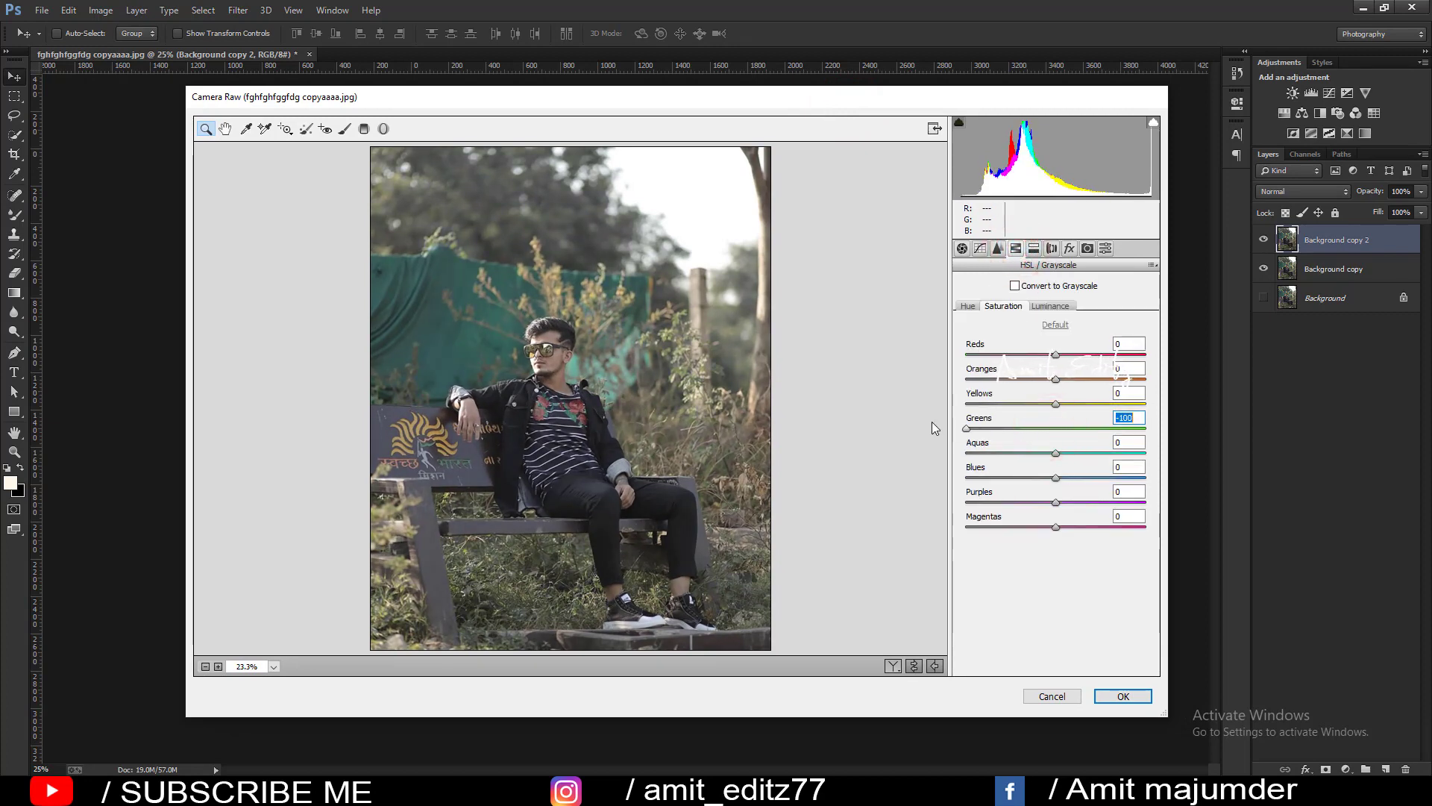
mouse_move(1056, 403)
mouse_down()
mouse_move(940, 396)
mouse_move(1049, 395)
mouse_up()
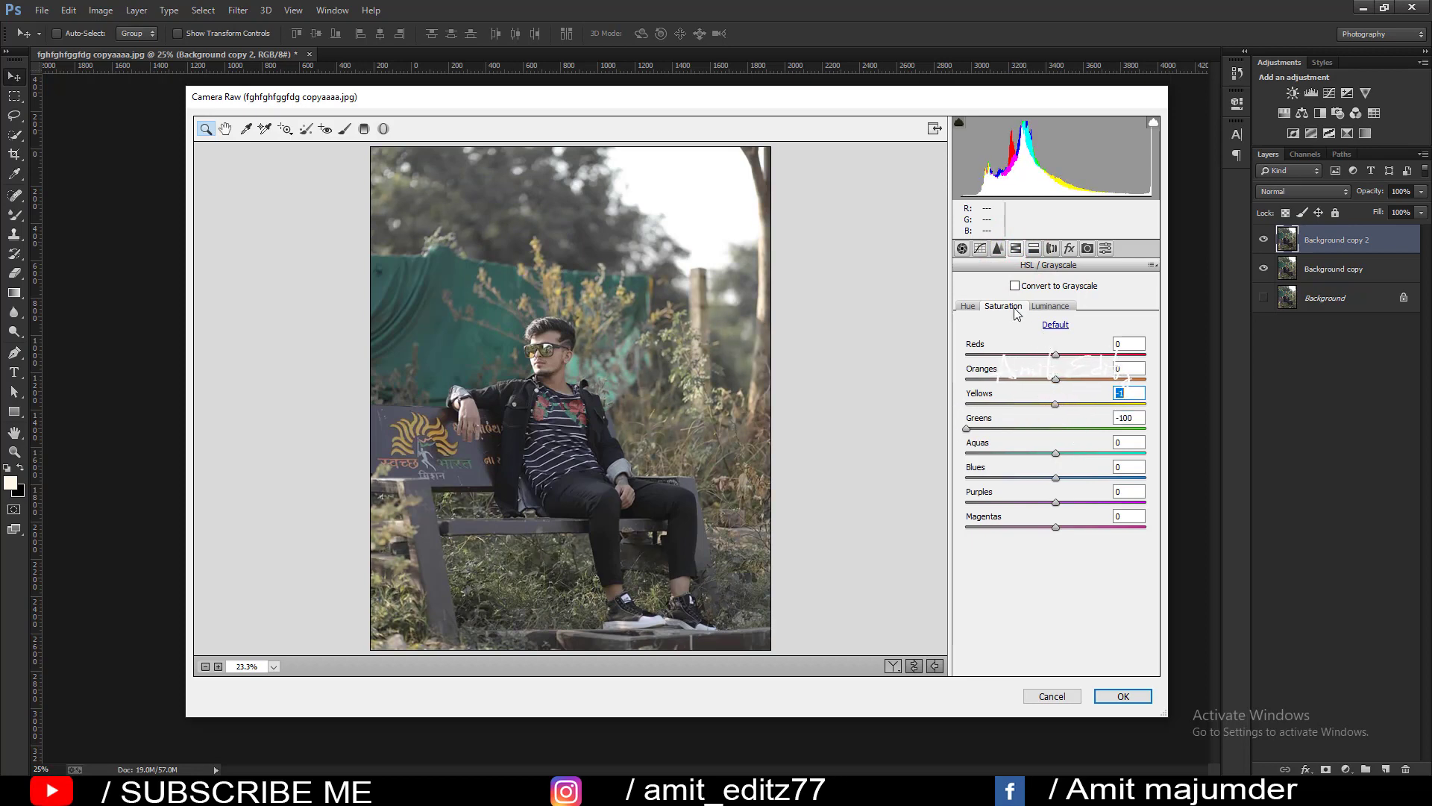
click(962, 249)
drag(1056, 414, 1071, 416)
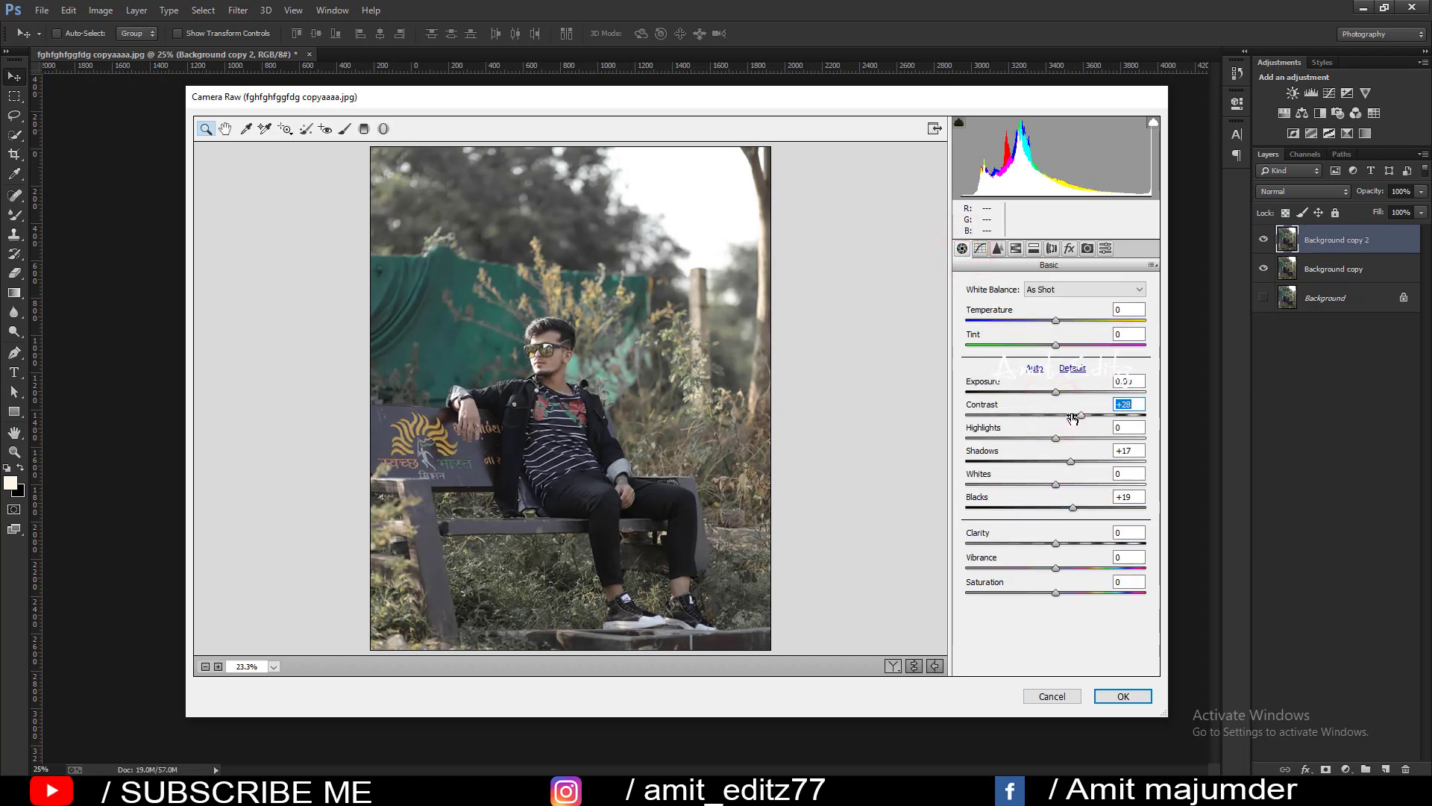
click(1123, 696)
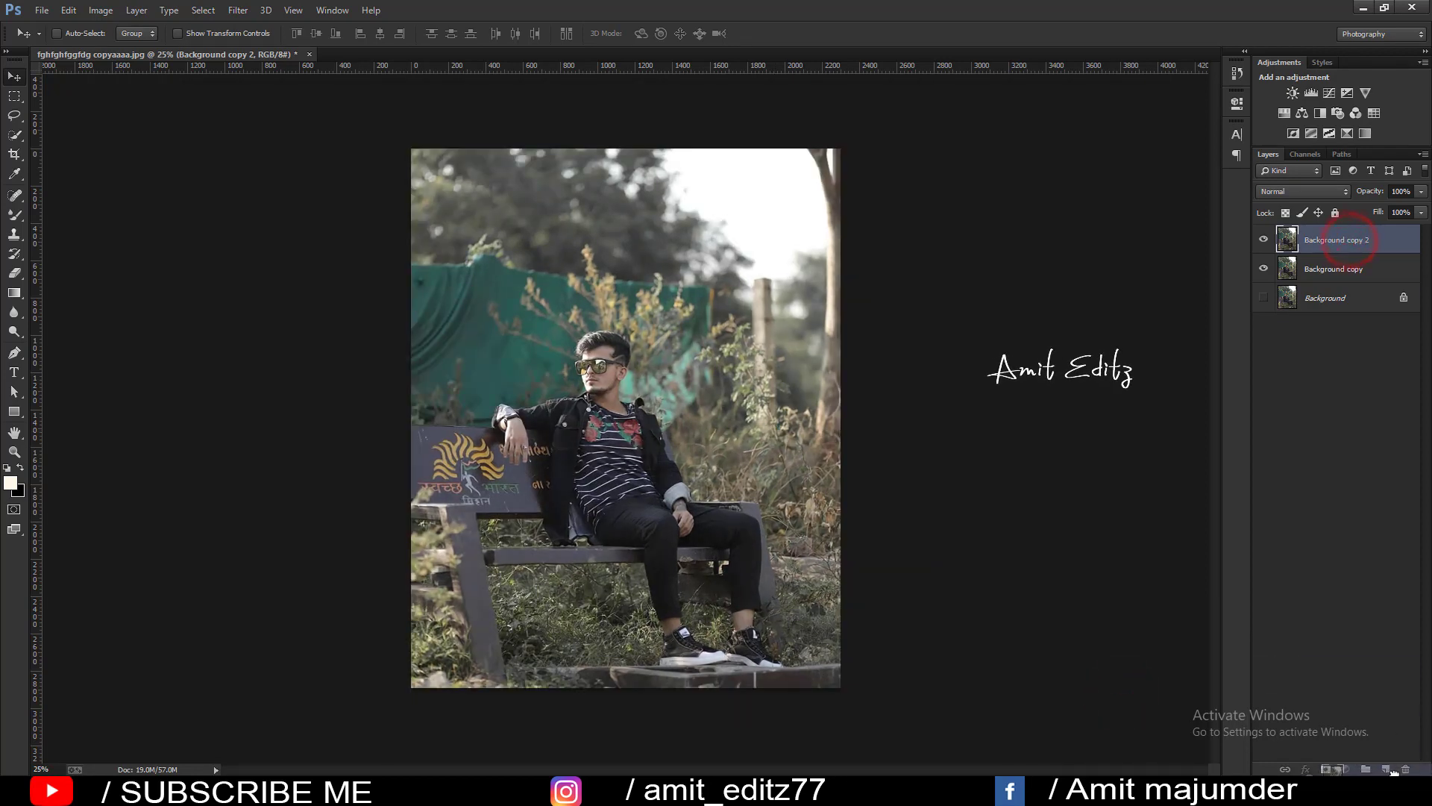
drag(1351, 243, 1385, 769)
Open Camera Raw on the third copy and set Greens saturation to -100.
click(250, 10)
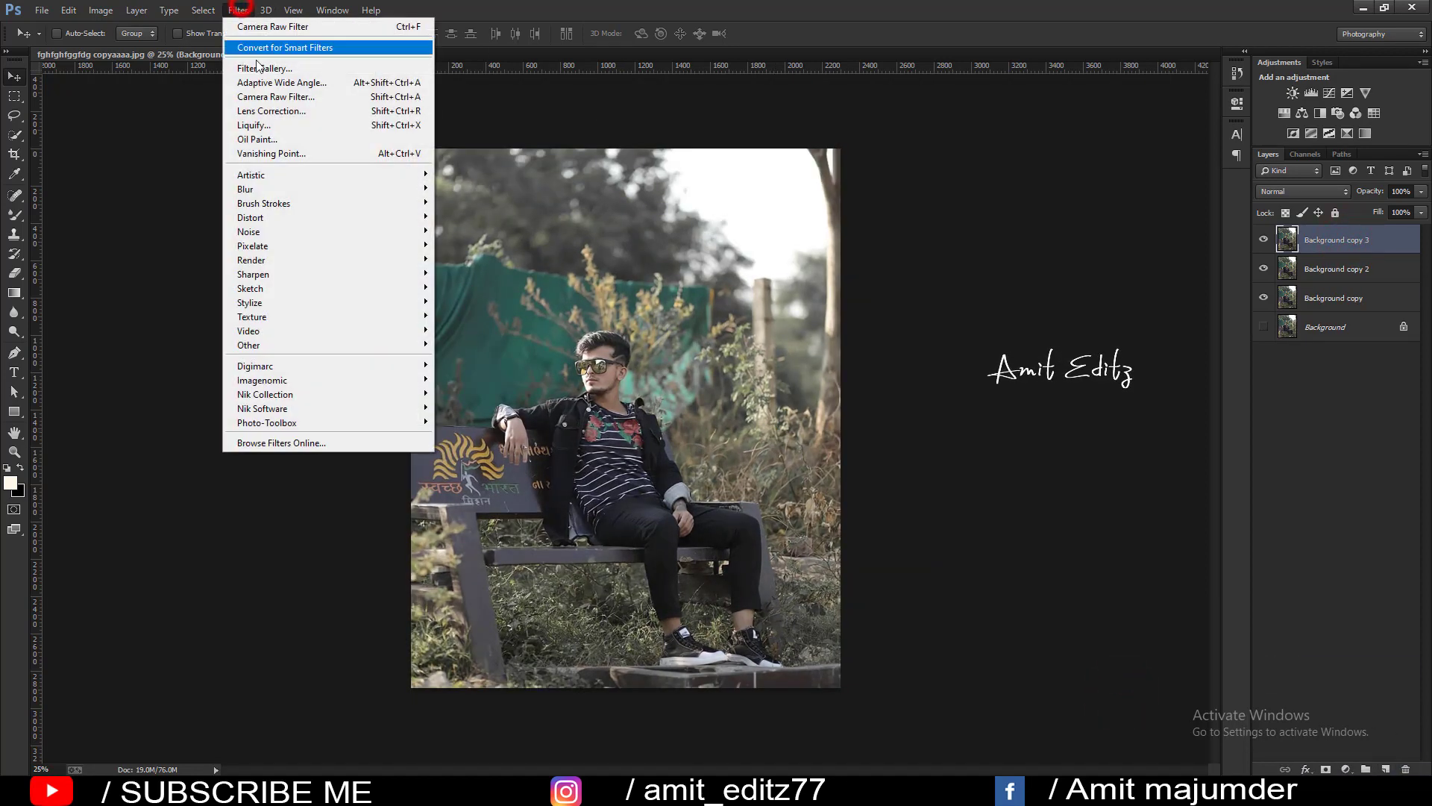
click(262, 94)
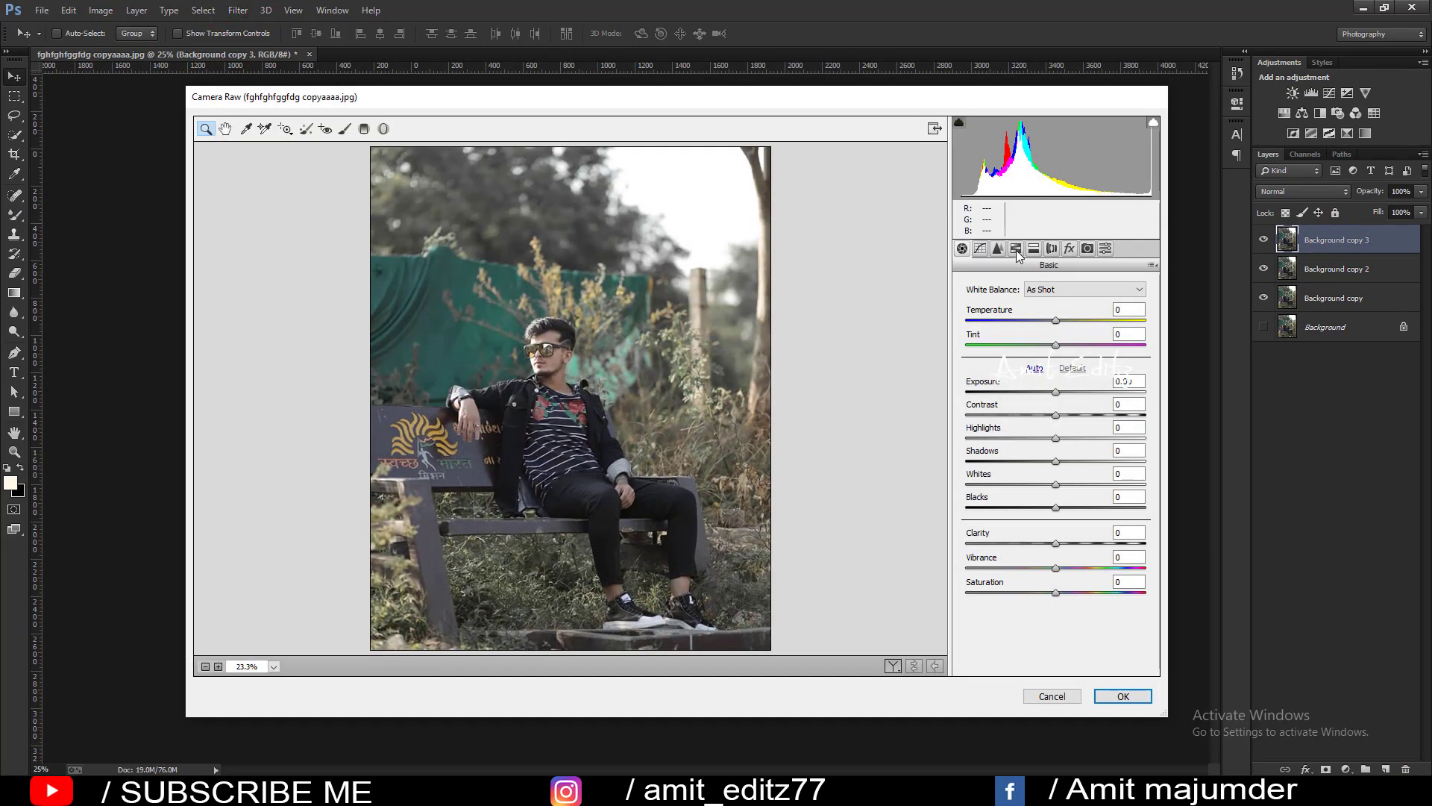
click(1016, 249)
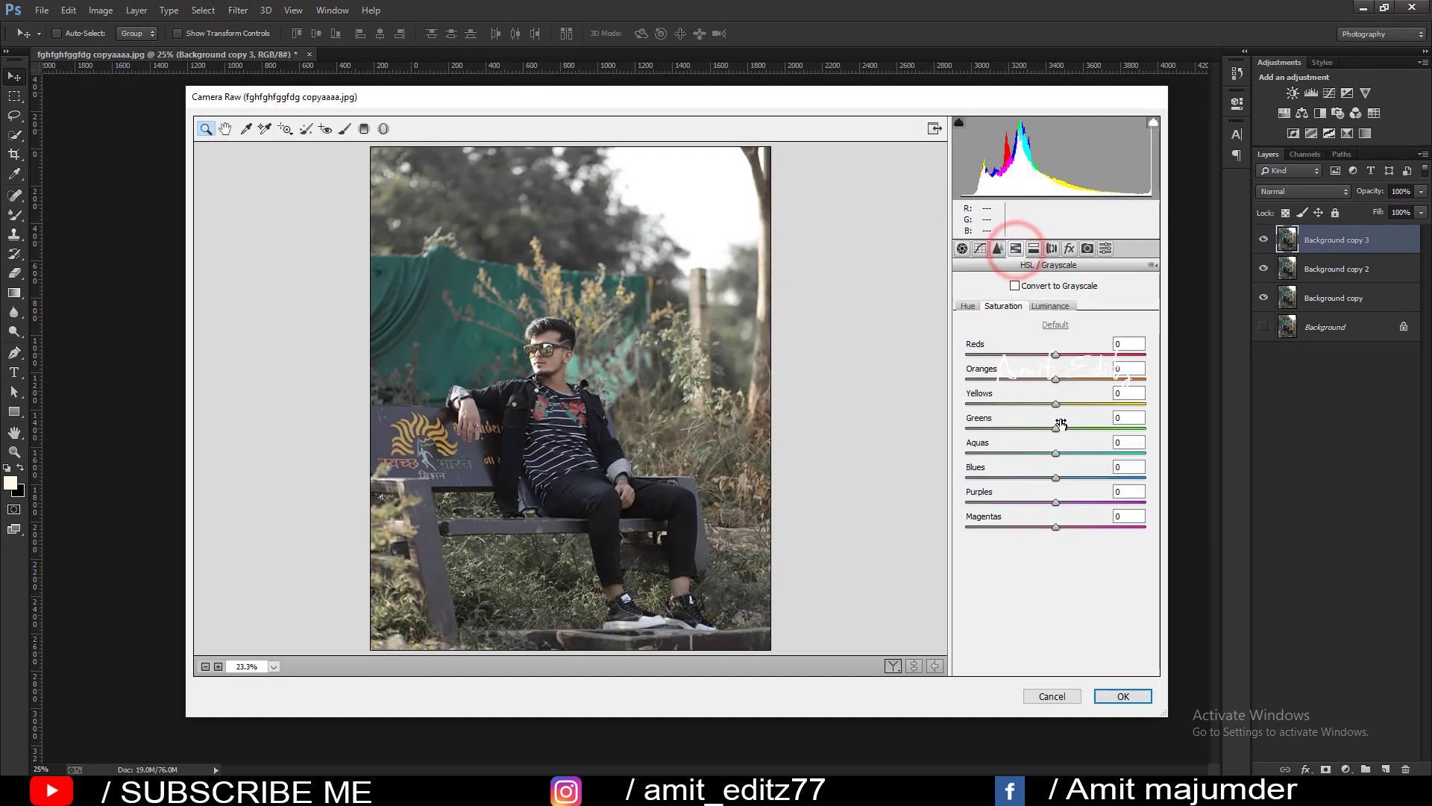
drag(1050, 425, 892, 422)
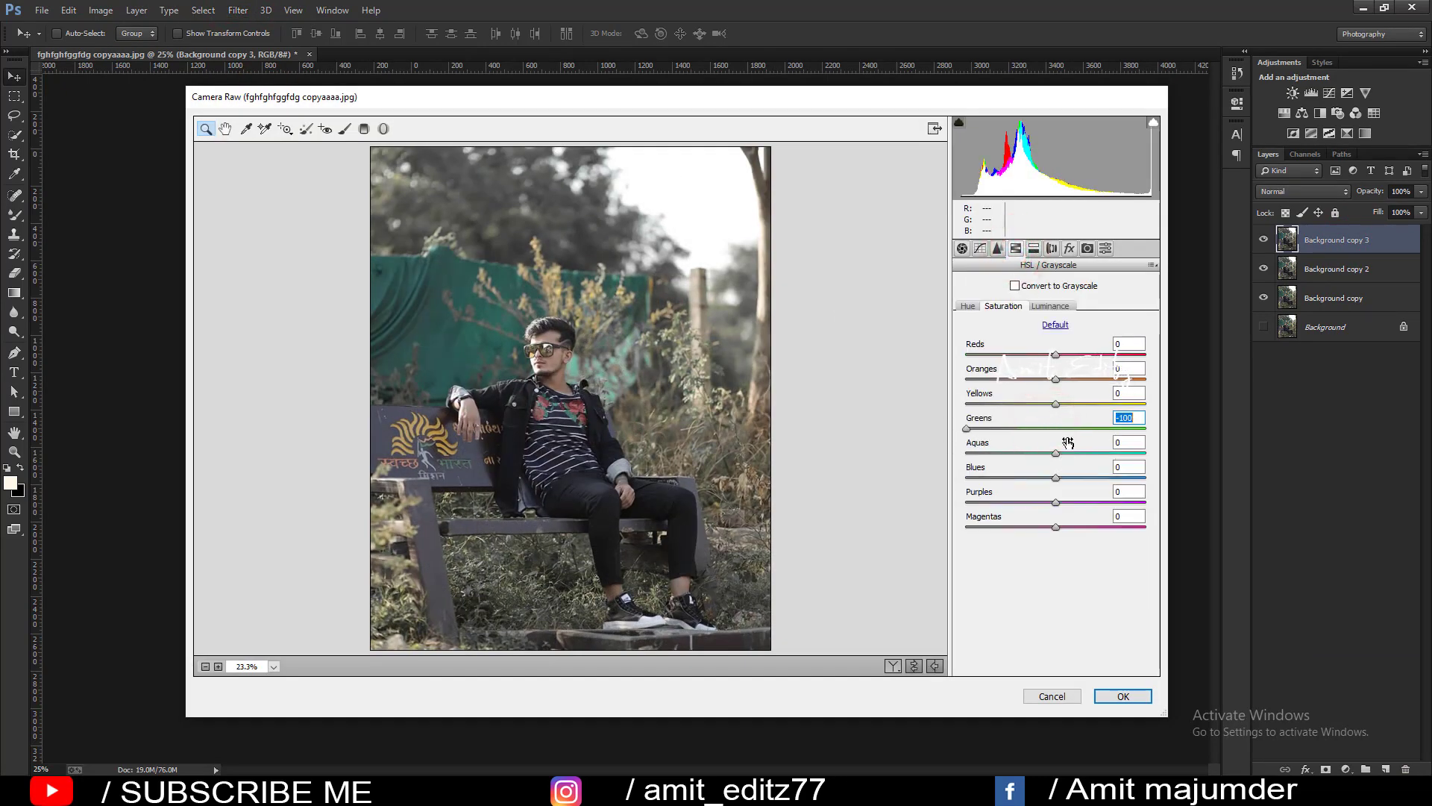
Shift Greens and Yellows hue to -100, cut Yellows saturation to -28, and apply.
click(967, 306)
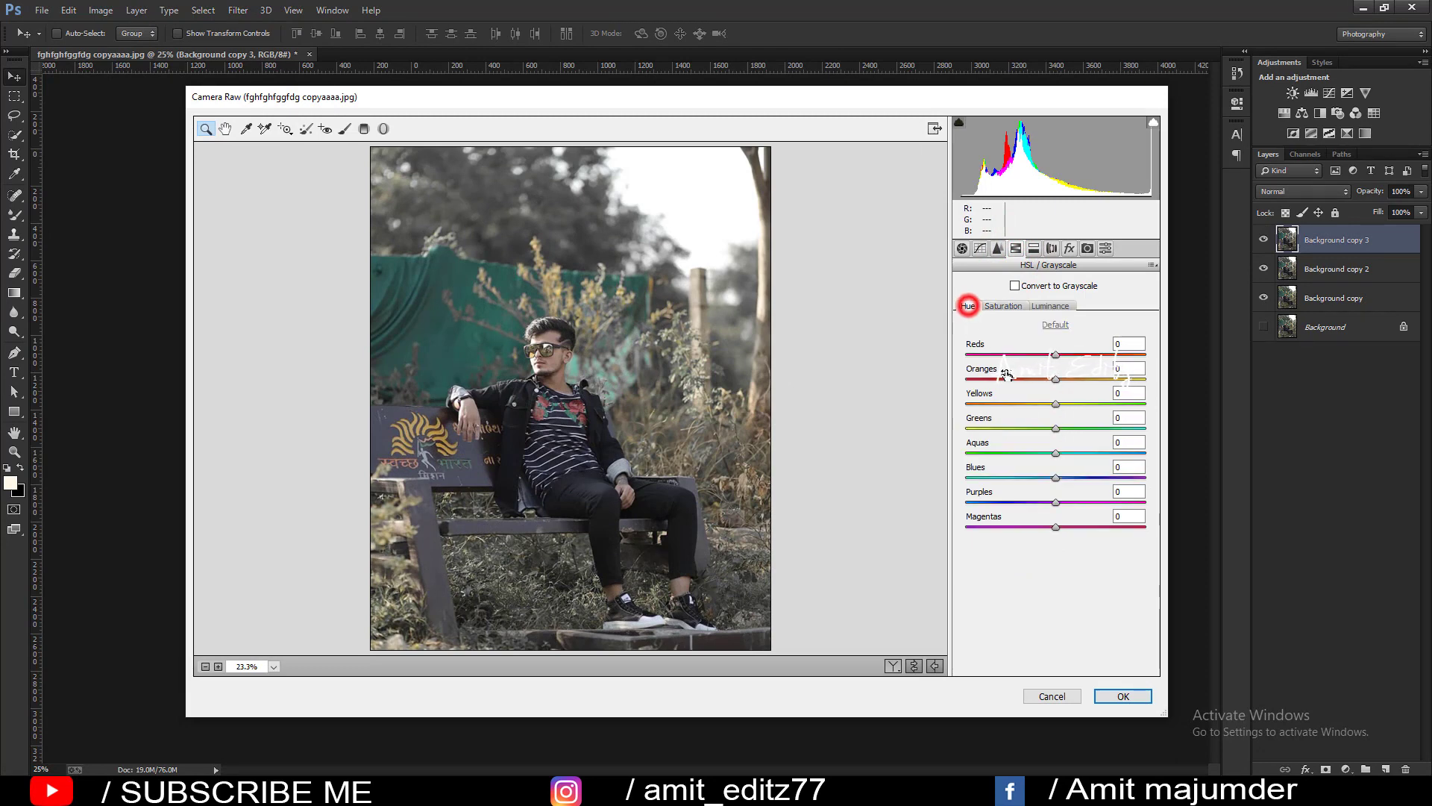
drag(1055, 428, 938, 430)
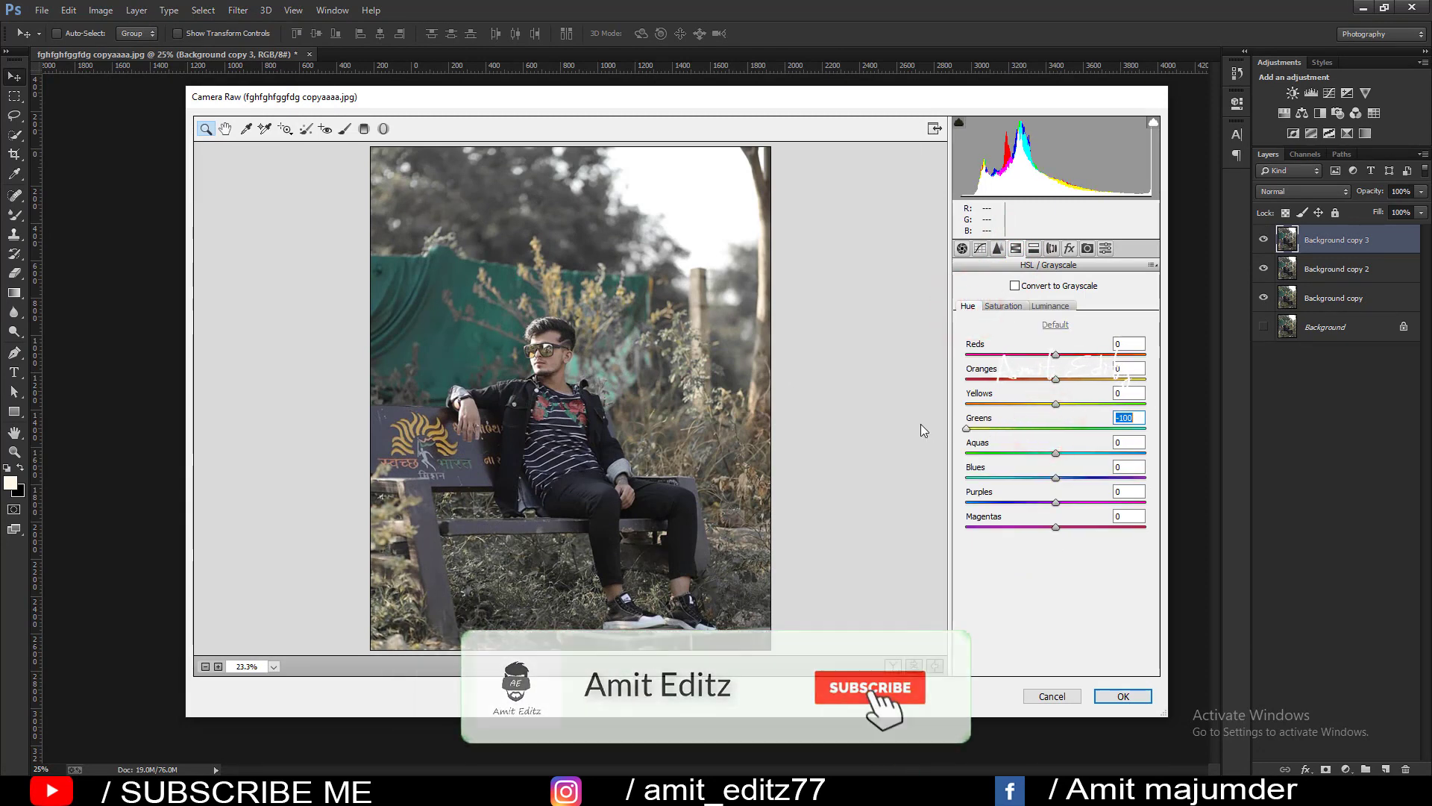
drag(1055, 403, 969, 403)
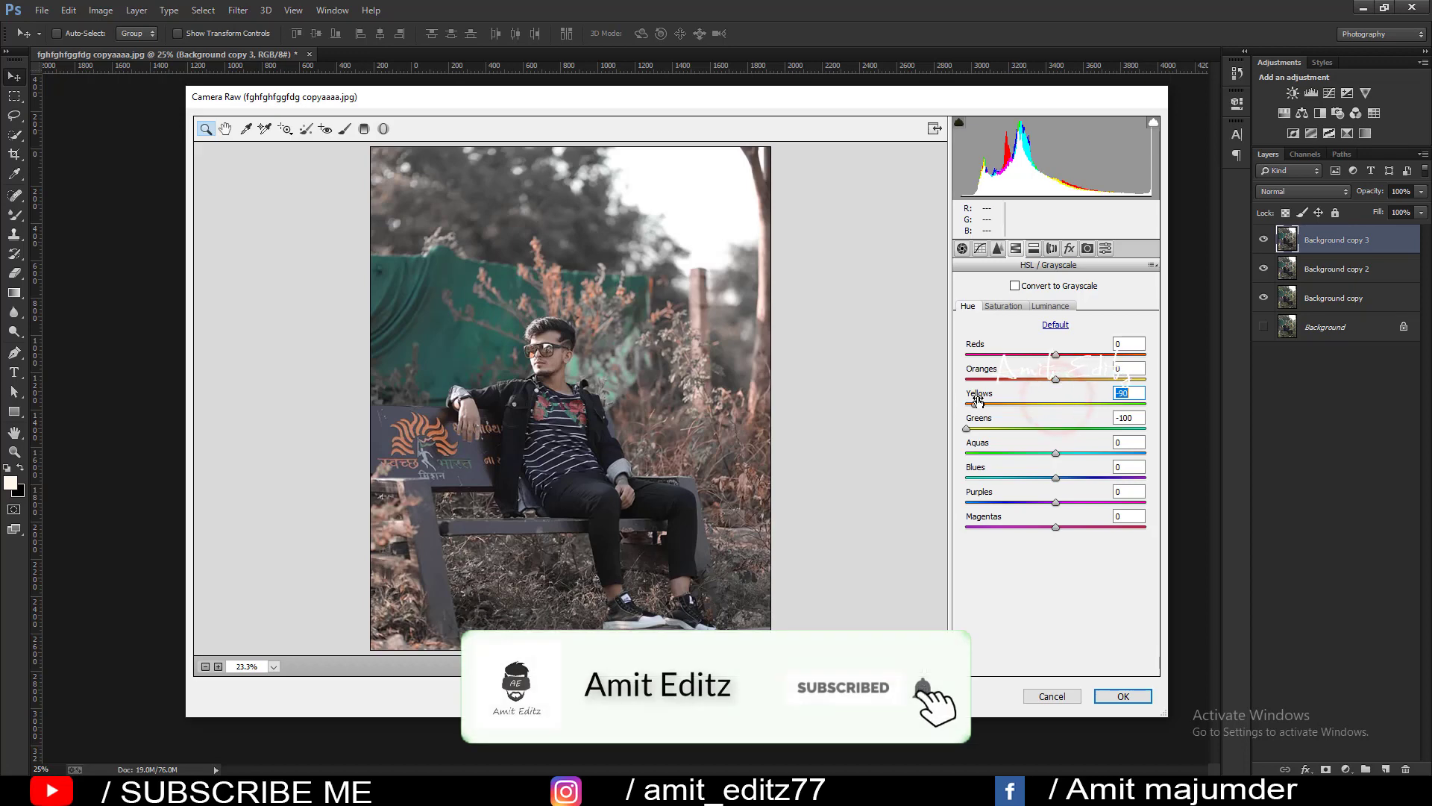
click(999, 306)
drag(1054, 403, 1031, 404)
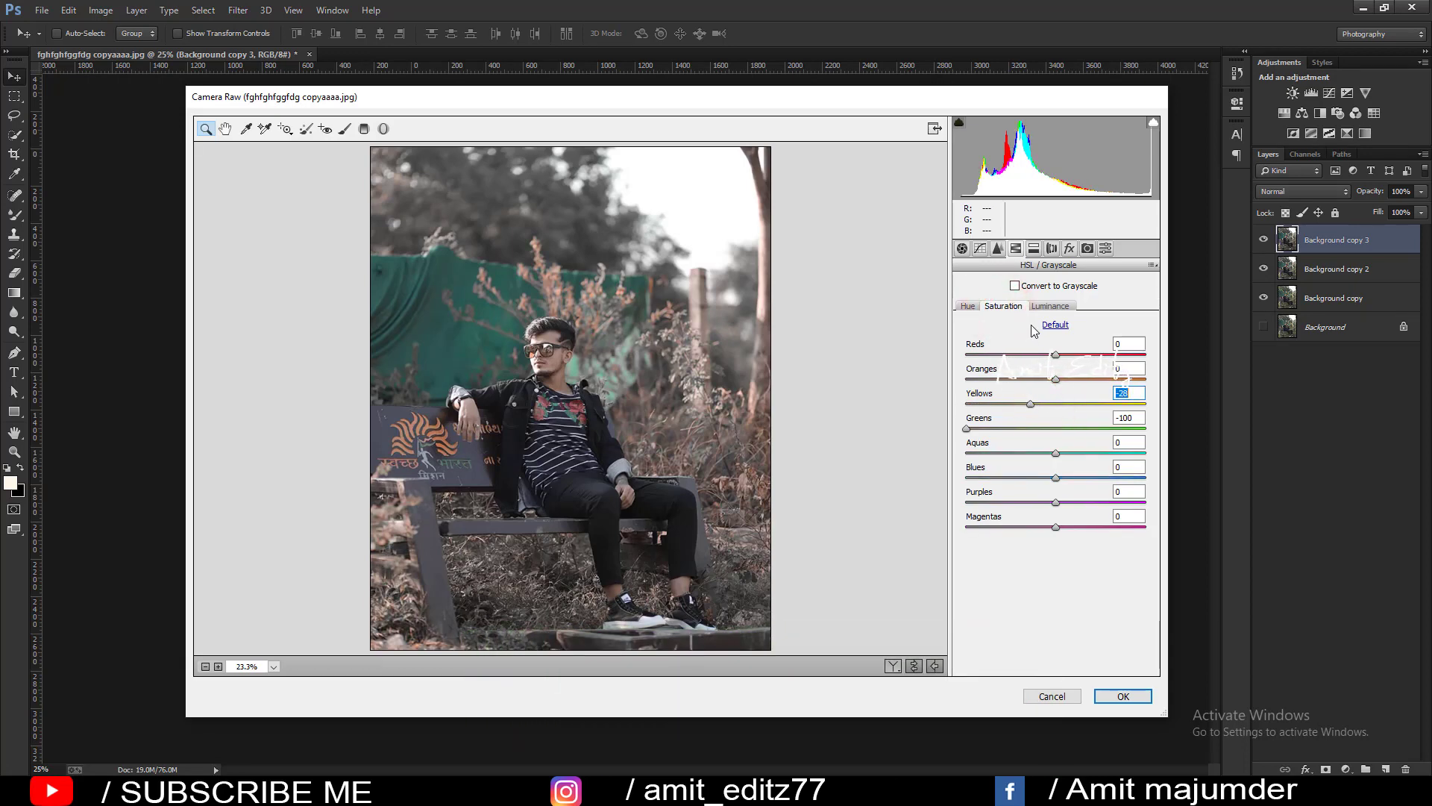
click(1123, 696)
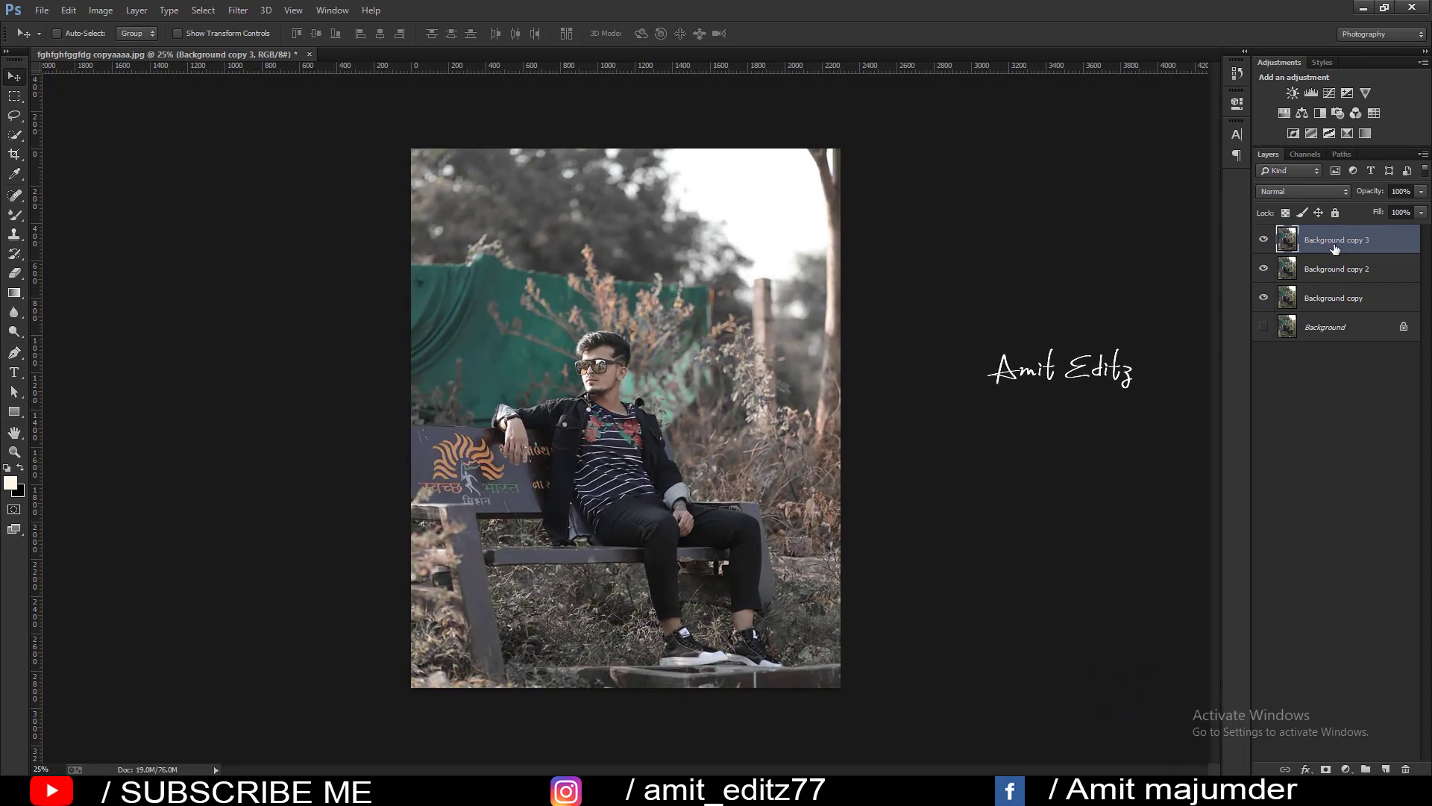
Merge the two graded copies and duplicate the merged Background copy 3 layer.
right_click(1351, 279)
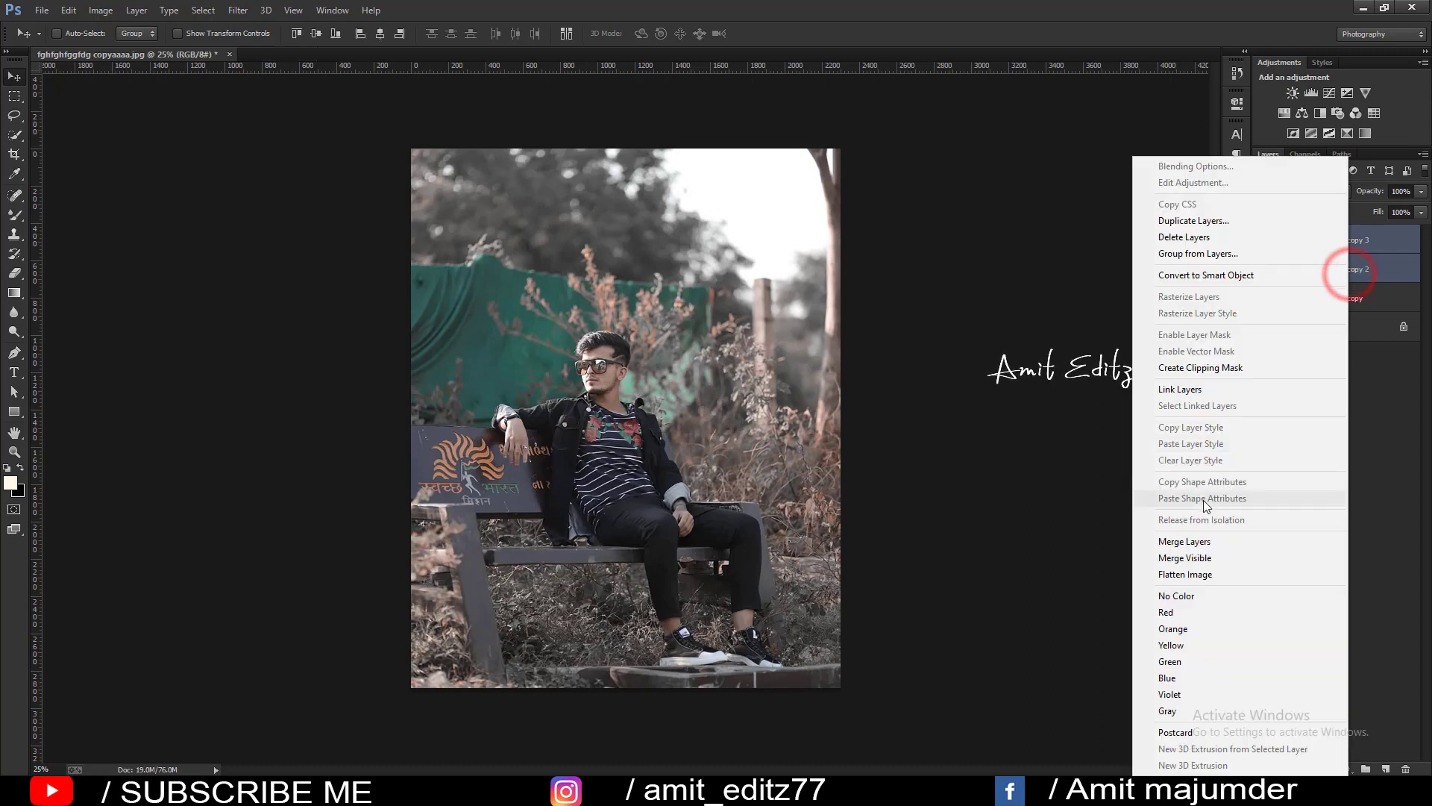
click(1207, 539)
drag(1348, 240, 1385, 769)
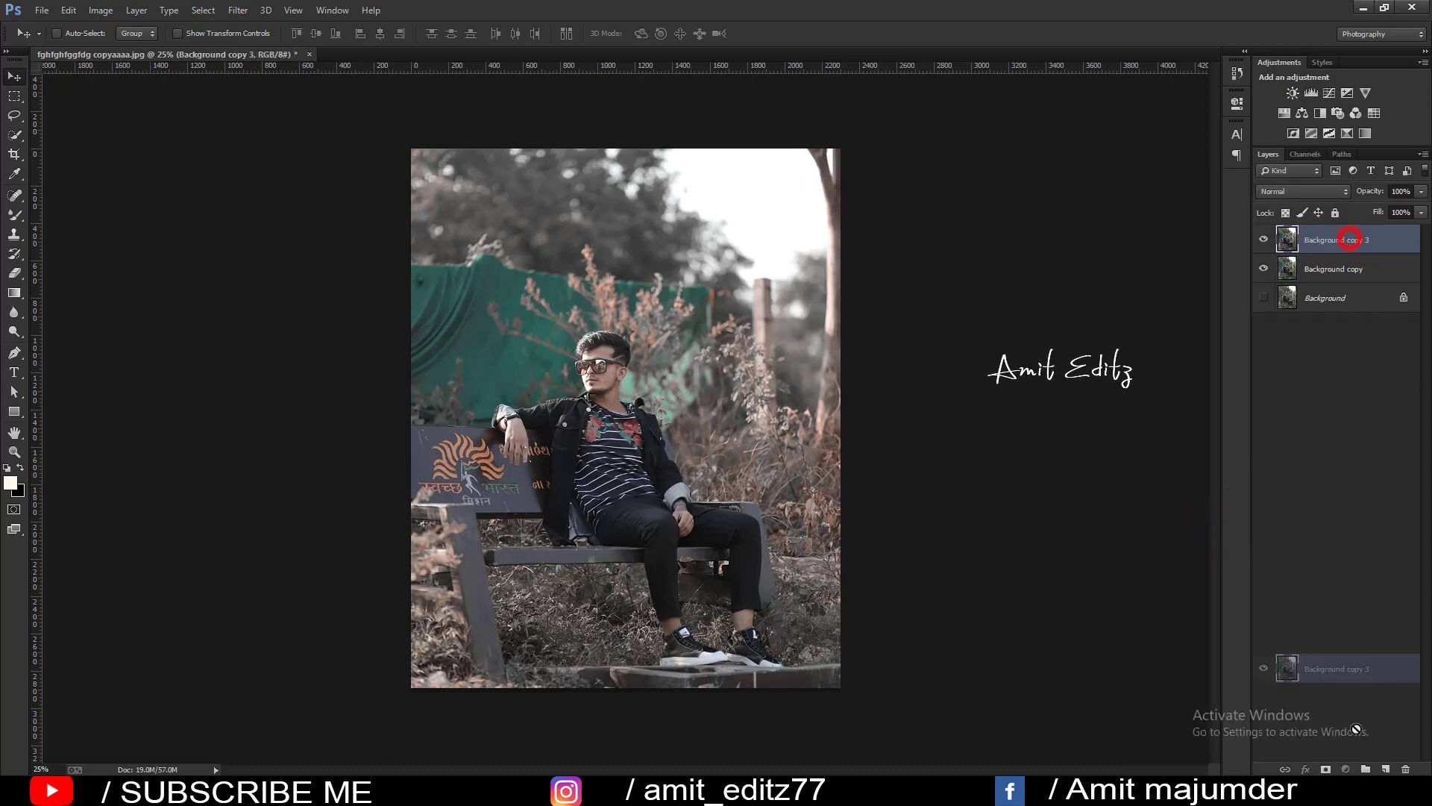
Add a Selective Color layer and trial Neutrals tweaks, leaving Magenta, Yellow and Black at 0.
click(1346, 769)
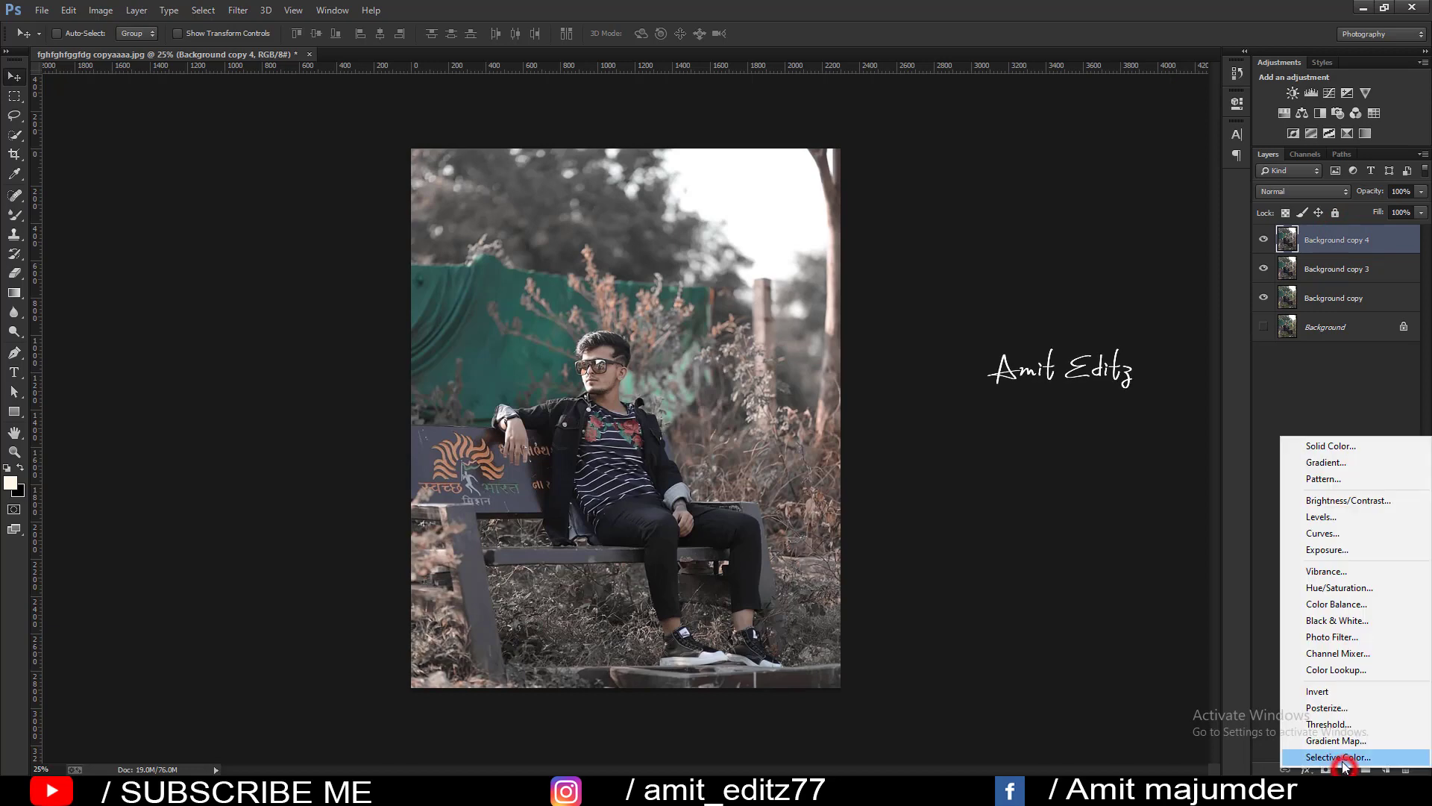
click(1336, 754)
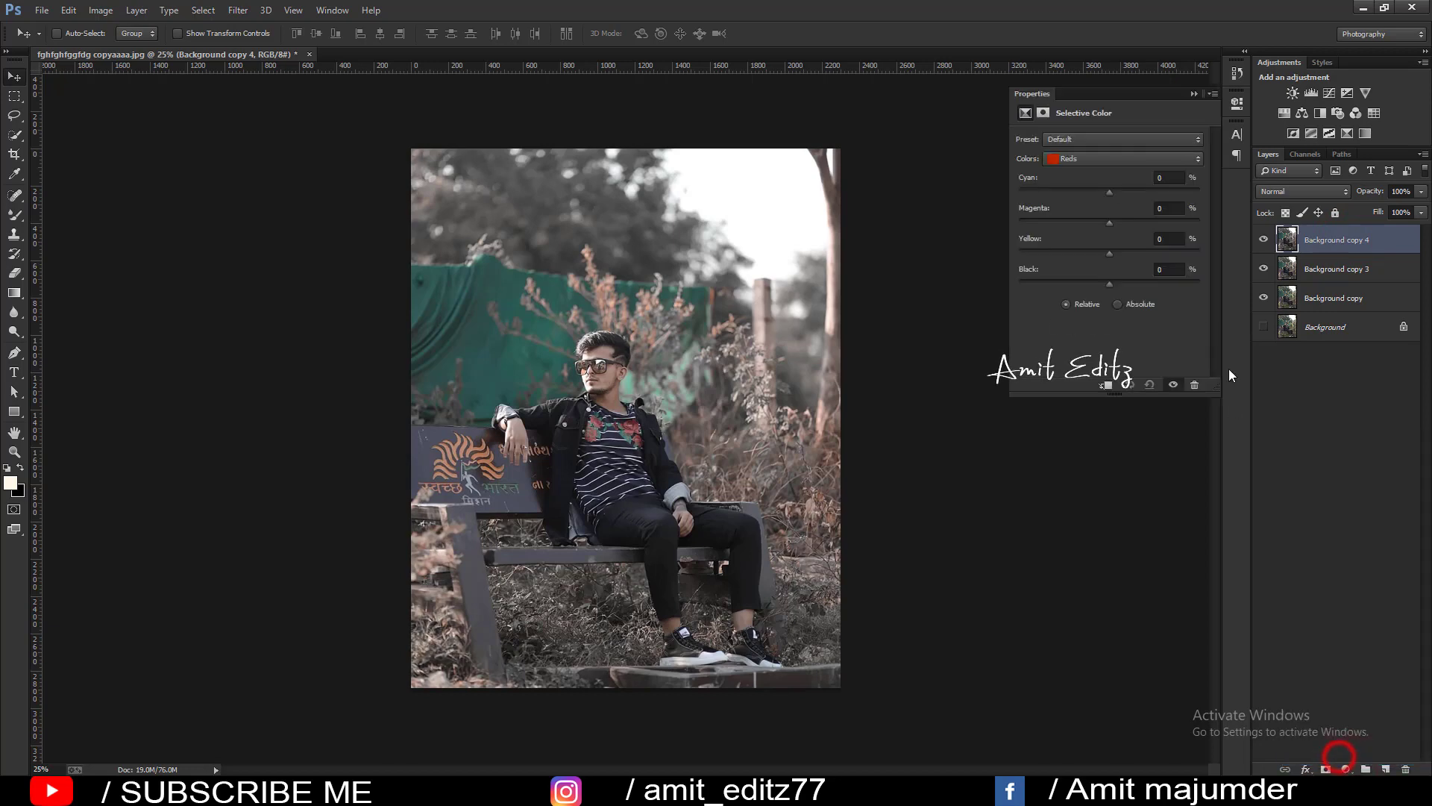
click(1095, 156)
click(1080, 257)
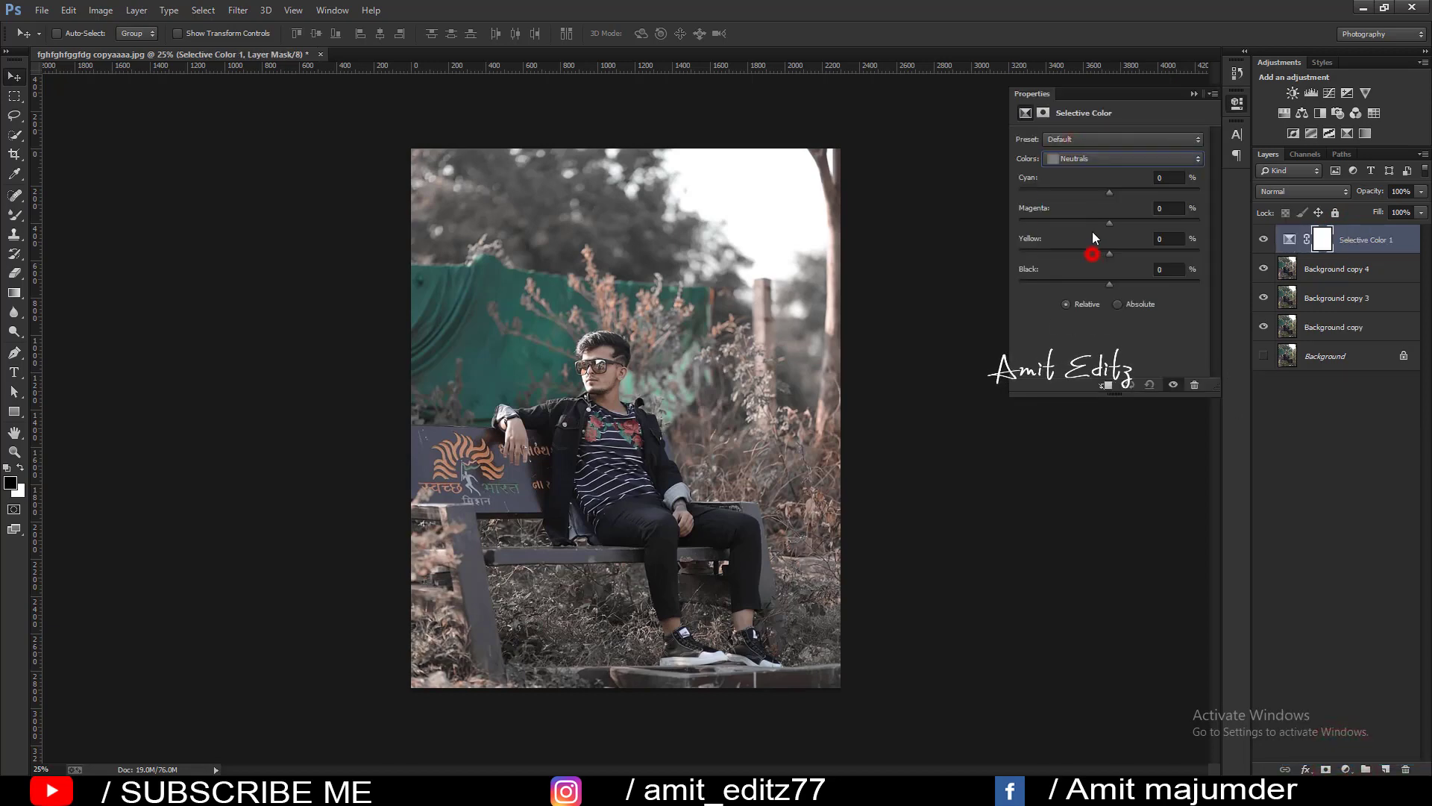
mouse_move(1109, 190)
mouse_down()
mouse_move(1093, 189)
mouse_move(1121, 223)
mouse_up()
click(1169, 177)
click(1170, 208)
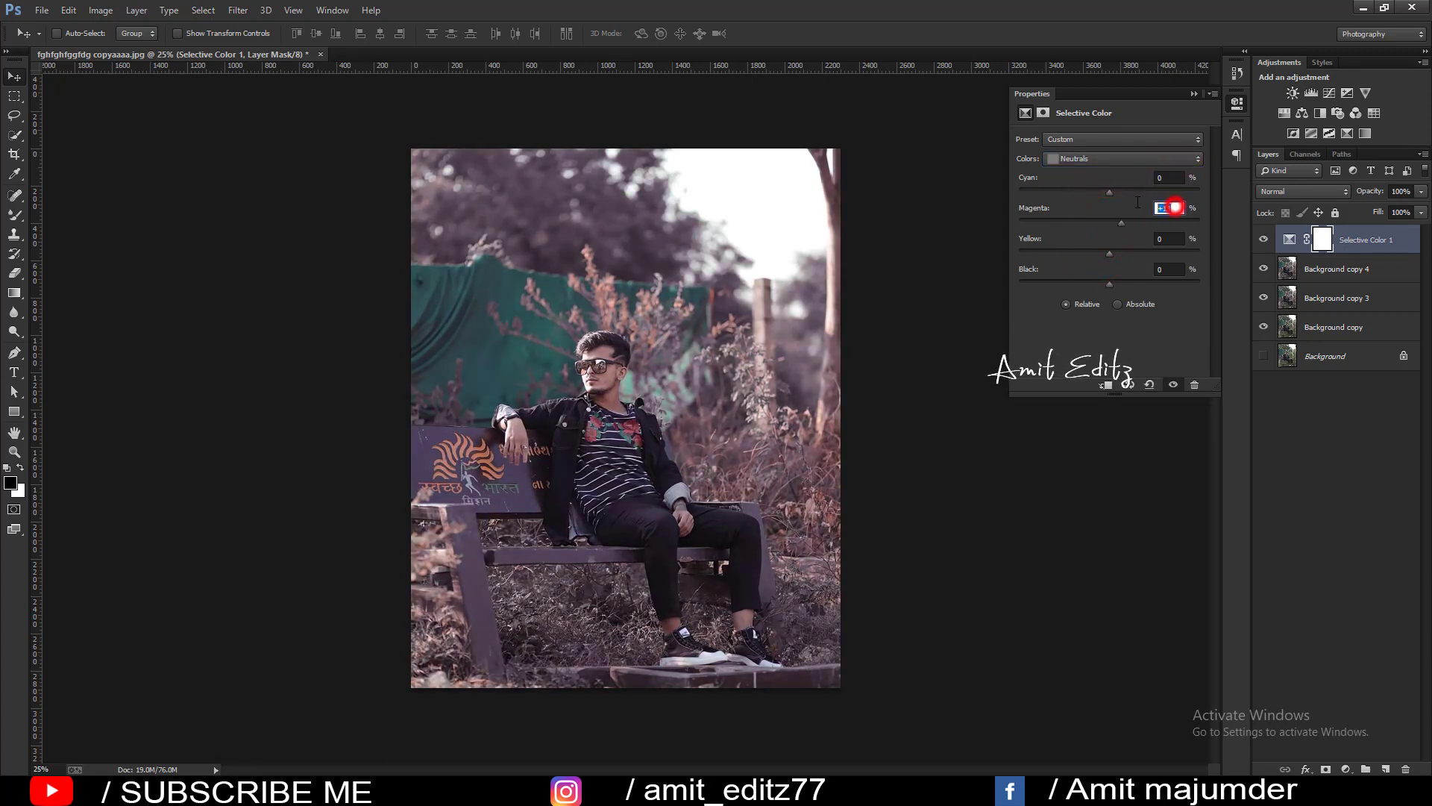
text(0)
drag(1110, 254, 1098, 254)
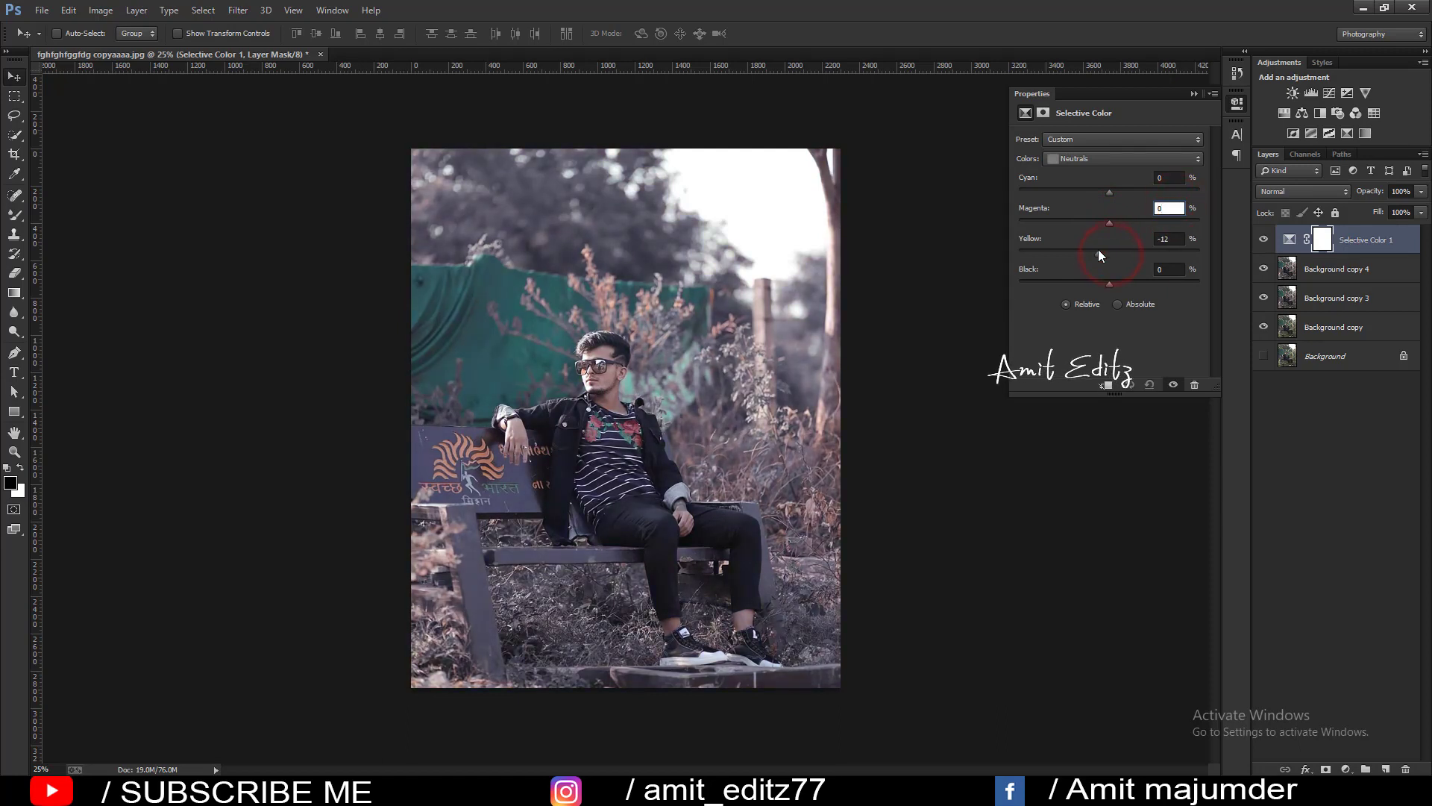
click(1169, 238)
text(0)
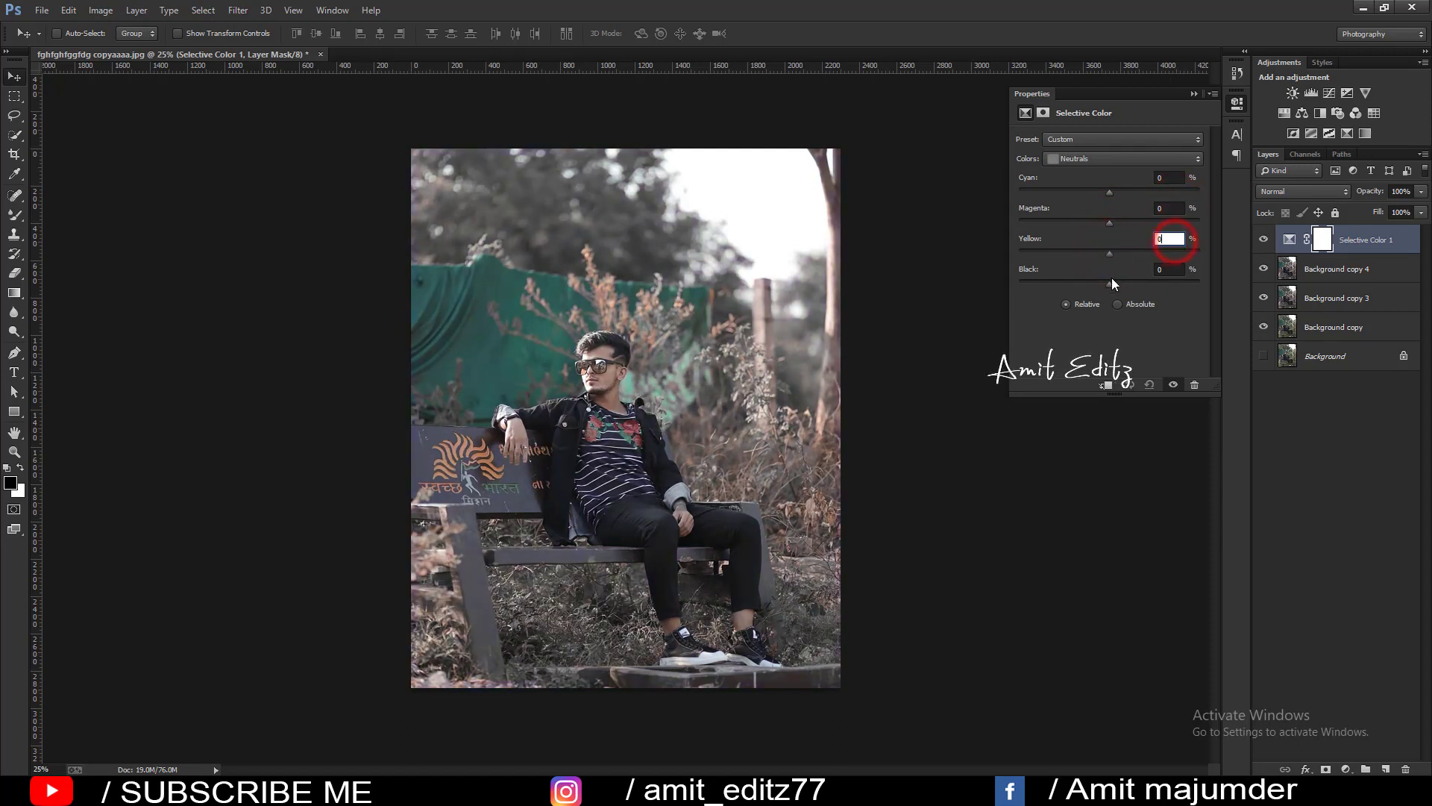
drag(1110, 282, 1114, 283)
mouse_move(1112, 284)
mouse_down()
mouse_move(1118, 252)
mouse_move(1103, 252)
mouse_move(1126, 252)
mouse_move(1096, 252)
mouse_move(1130, 252)
mouse_move(1111, 253)
mouse_move(1130, 283)
mouse_move(1114, 287)
mouse_up()
In the Blacks range, set Yellow 0, Black +5 and add cyan (about +6).
click(1101, 157)
click(1105, 262)
click(1169, 239)
text(0)
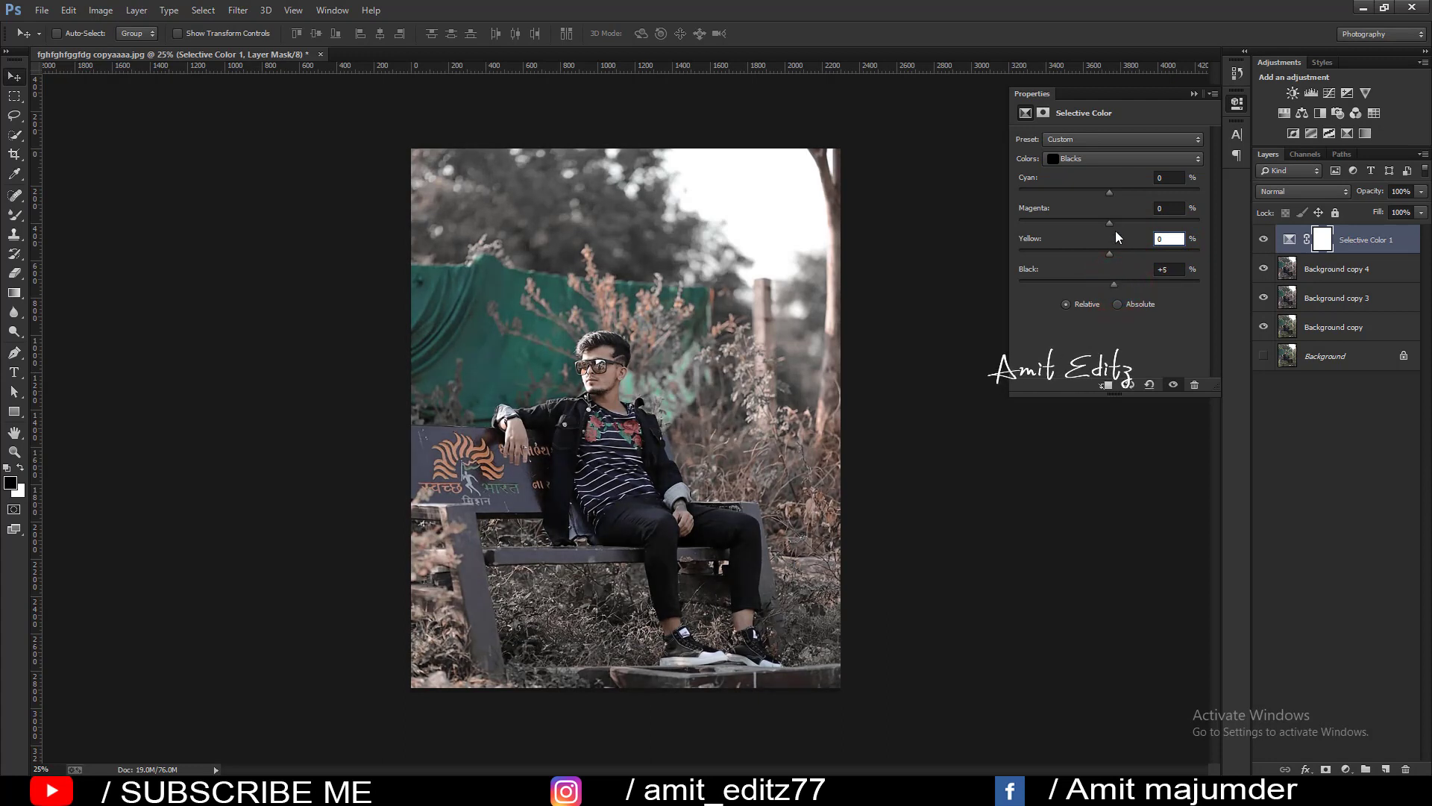
drag(1109, 223, 1117, 227)
drag(1110, 193, 1120, 192)
click(1194, 95)
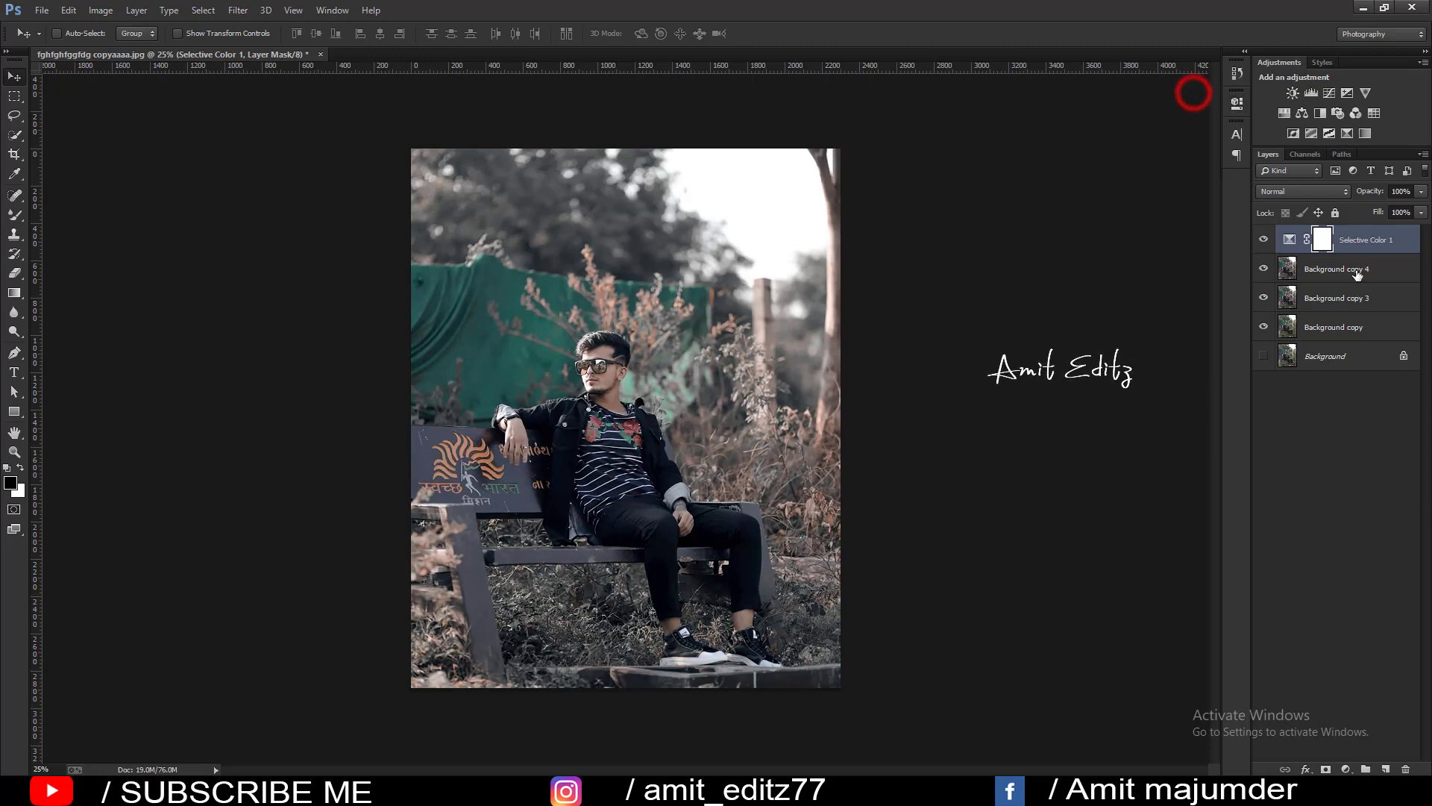
ctrl+click(1352, 268)
Merge Selective Color 1 into Background copy 4 and add Color Balance with Midtones Blue +4.
right_click(1351, 269)
click(1235, 539)
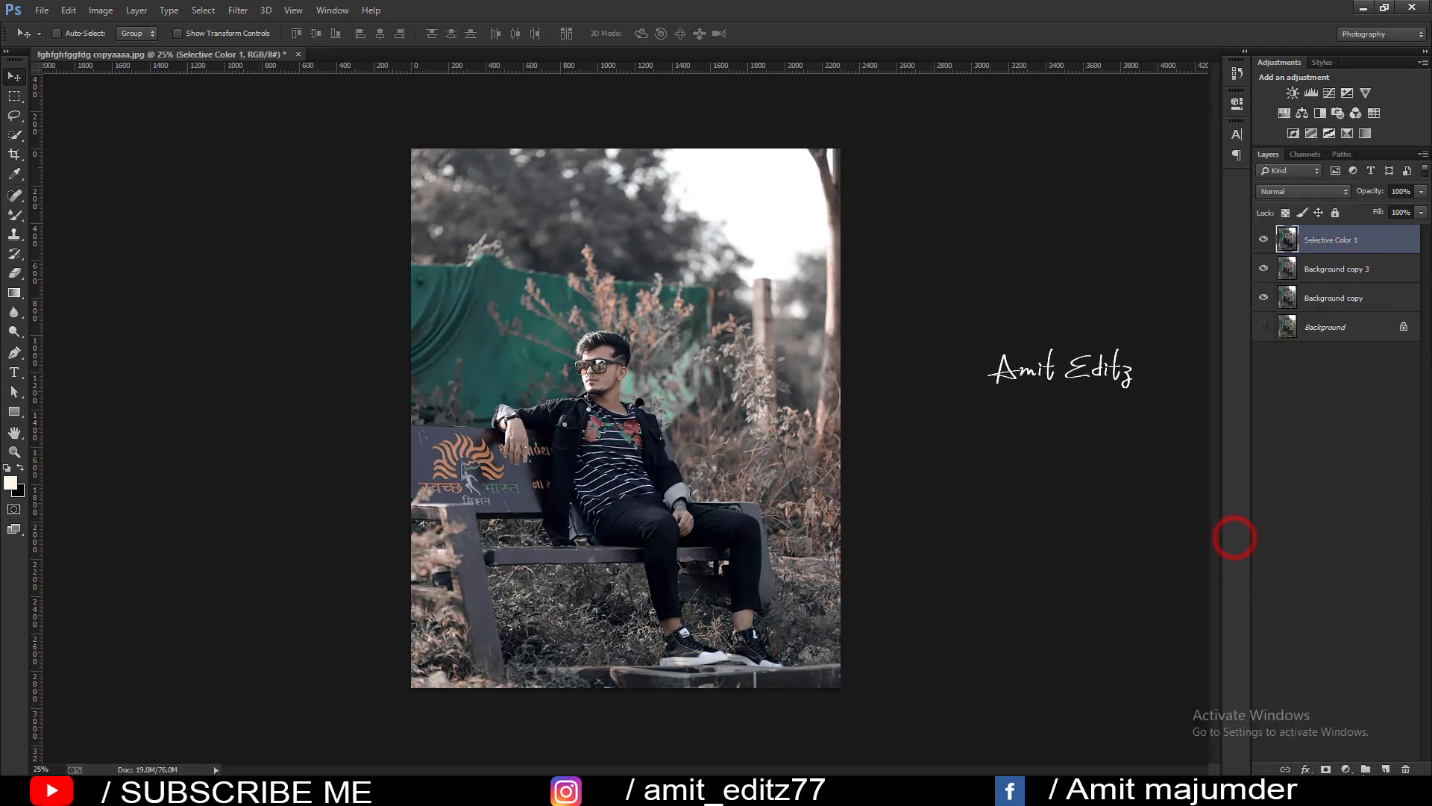
click(1346, 769)
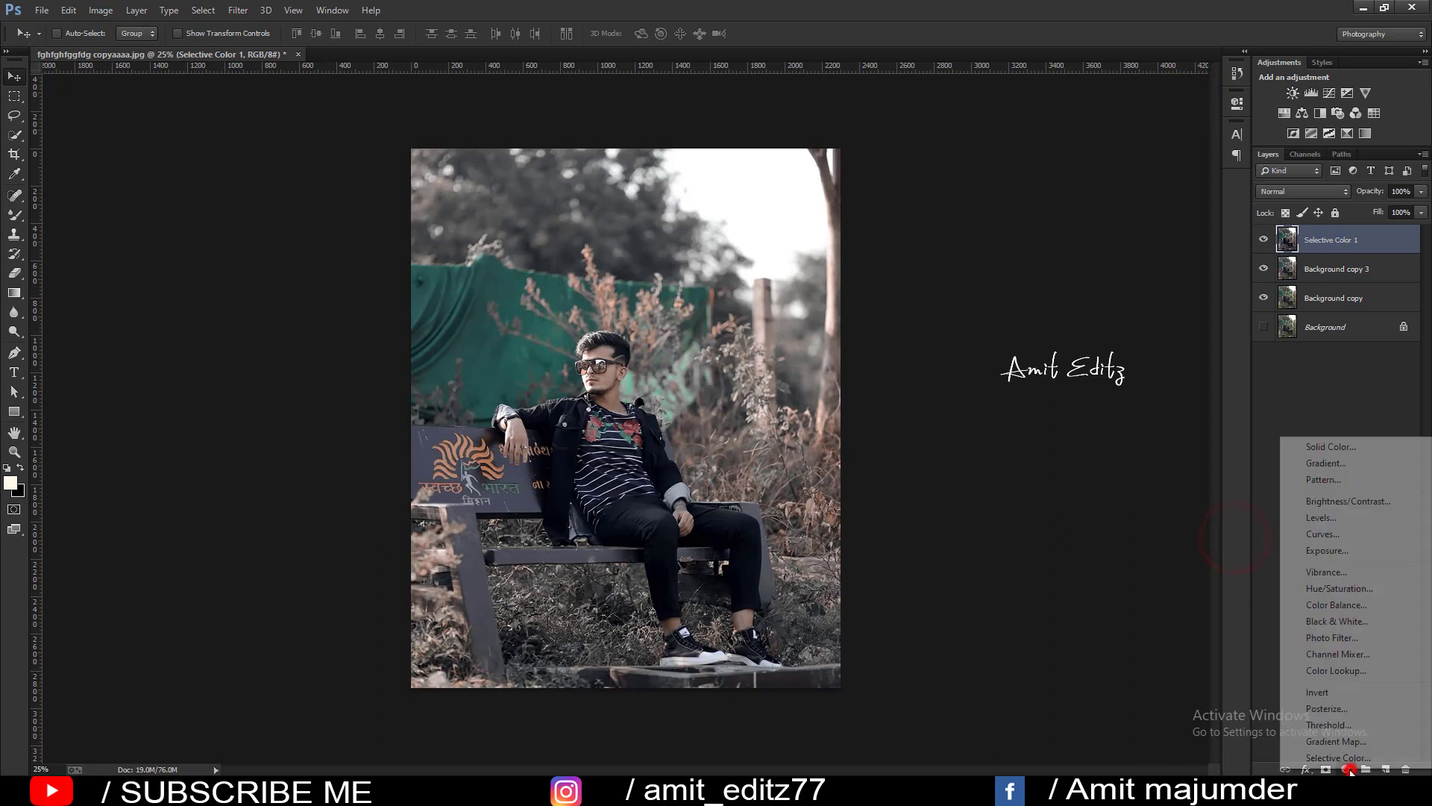
click(1335, 604)
drag(1094, 226, 1092, 223)
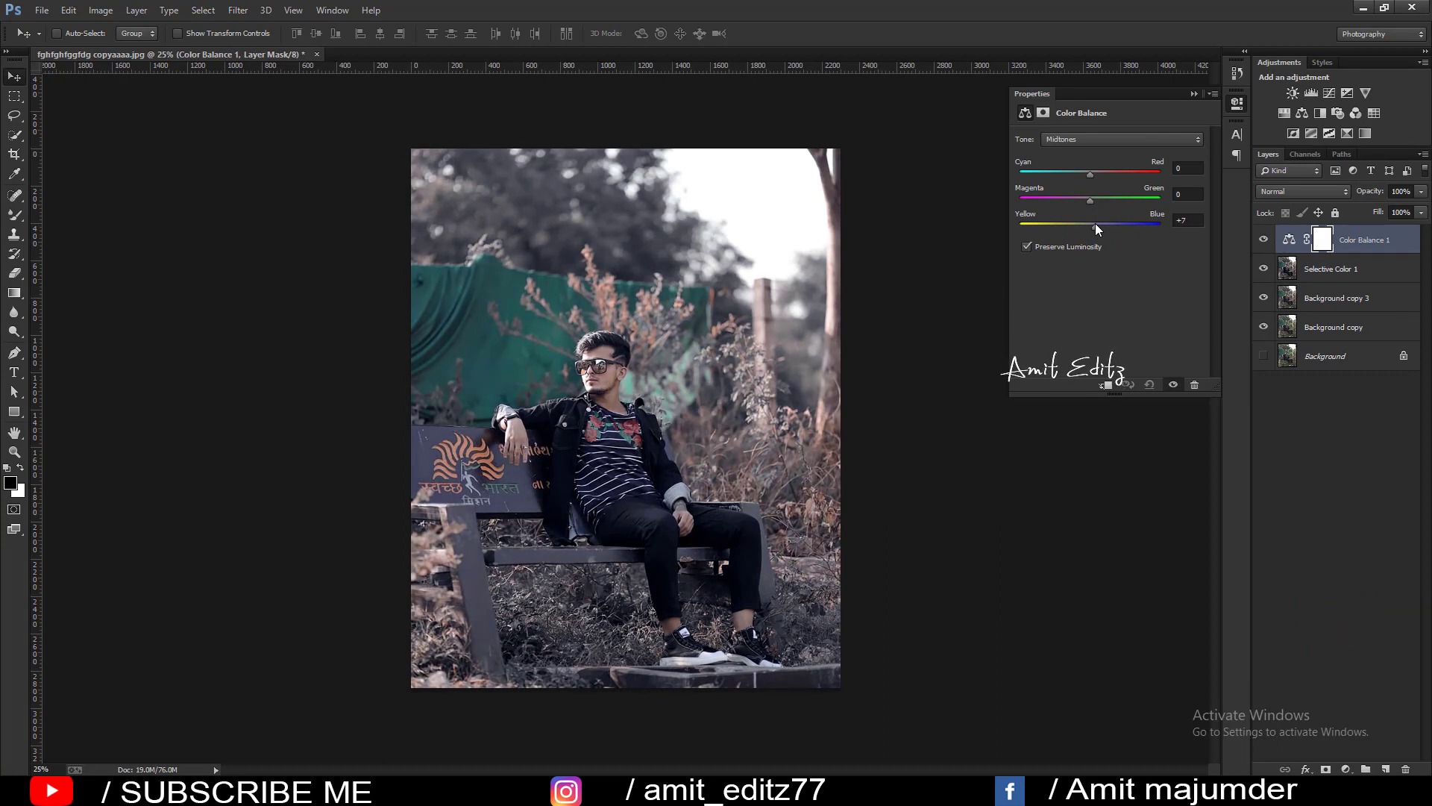
Set Shadows Blue to +2 and merge Color Balance 1 with Selective Color 1.
click(1089, 140)
drag(1089, 224, 1091, 219)
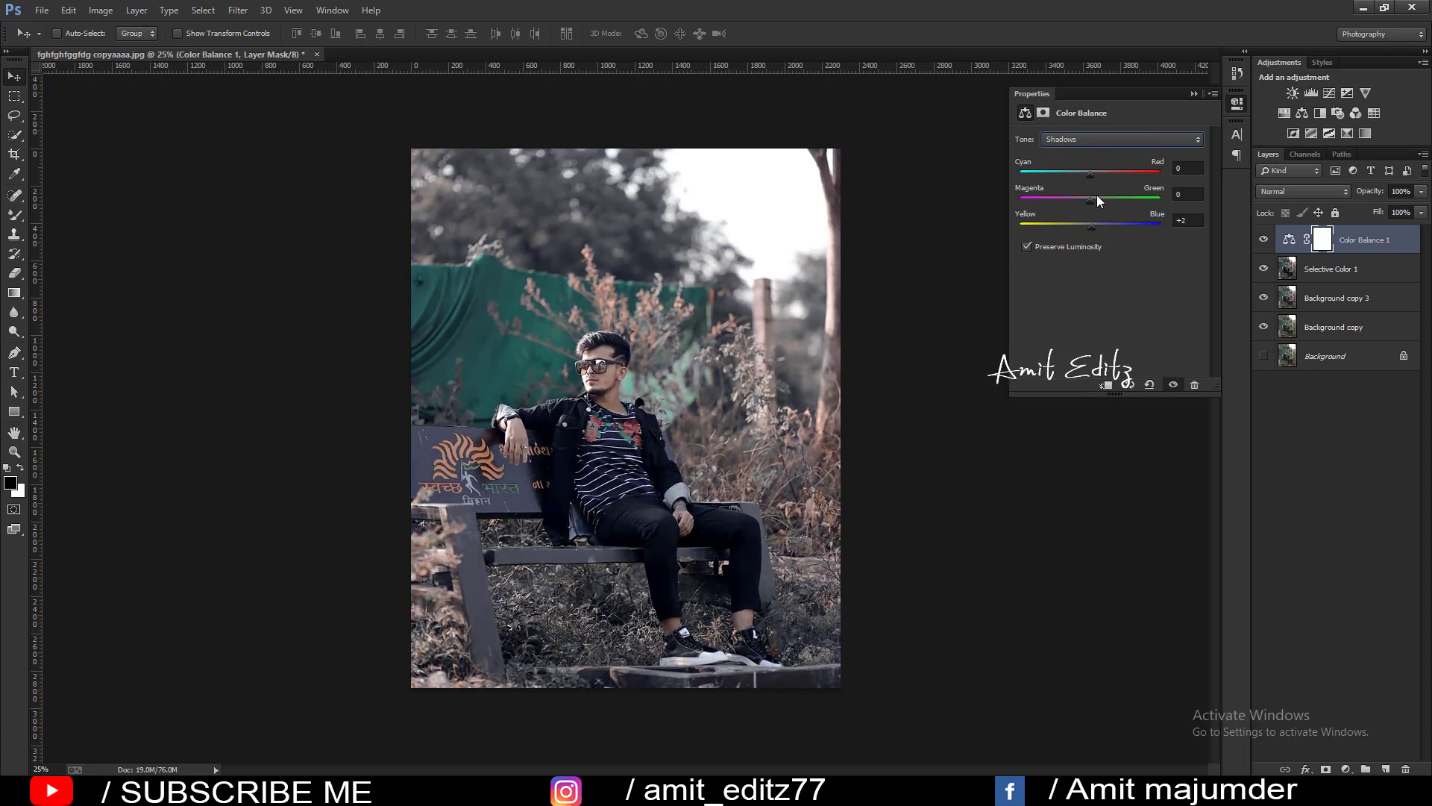
click(1196, 94)
ctrl+click(1354, 268)
right_click(1353, 267)
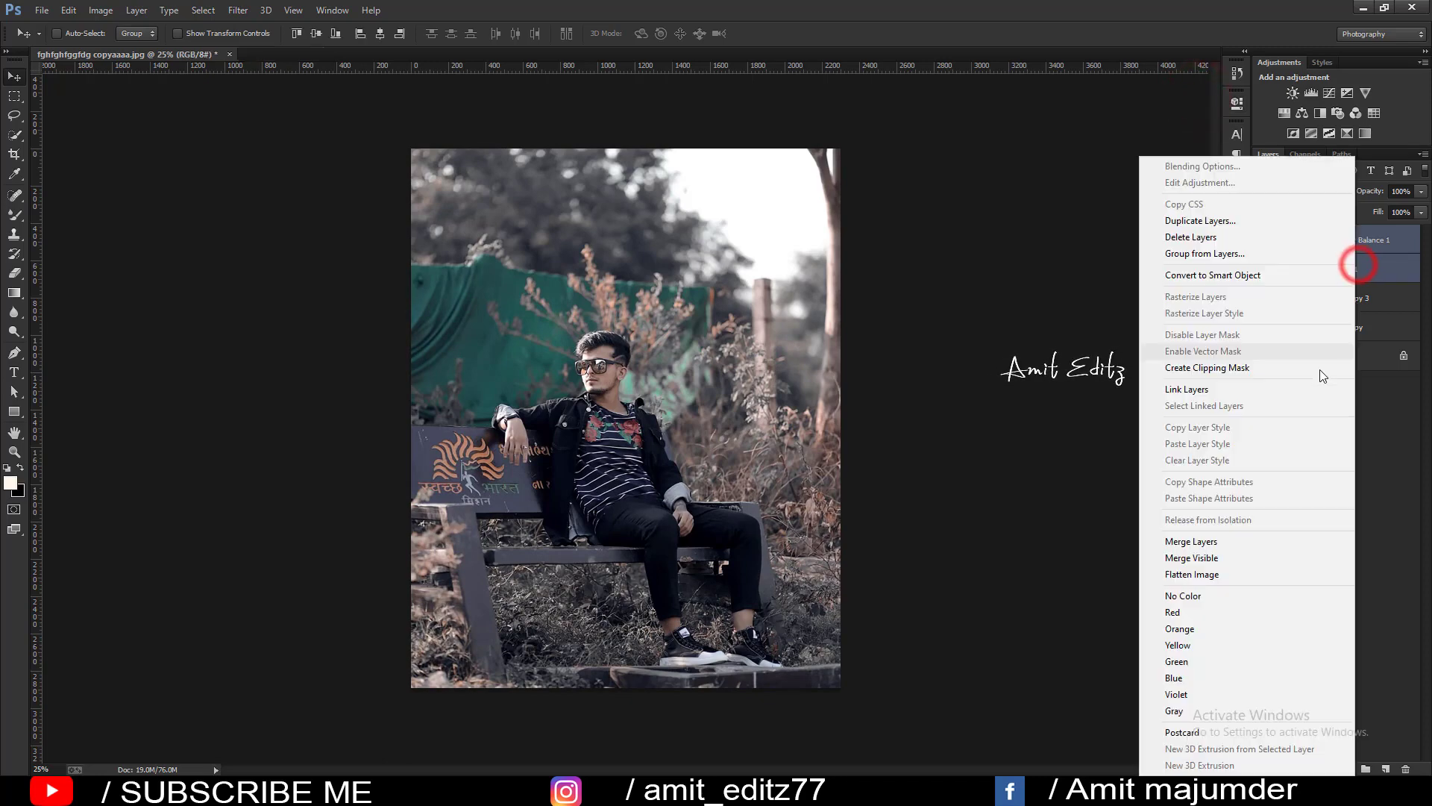
click(1207, 541)
Open the MIST-DIRTY-DANCING graffiti image, dismiss the locked-layer warning, and close it.
click(42, 11)
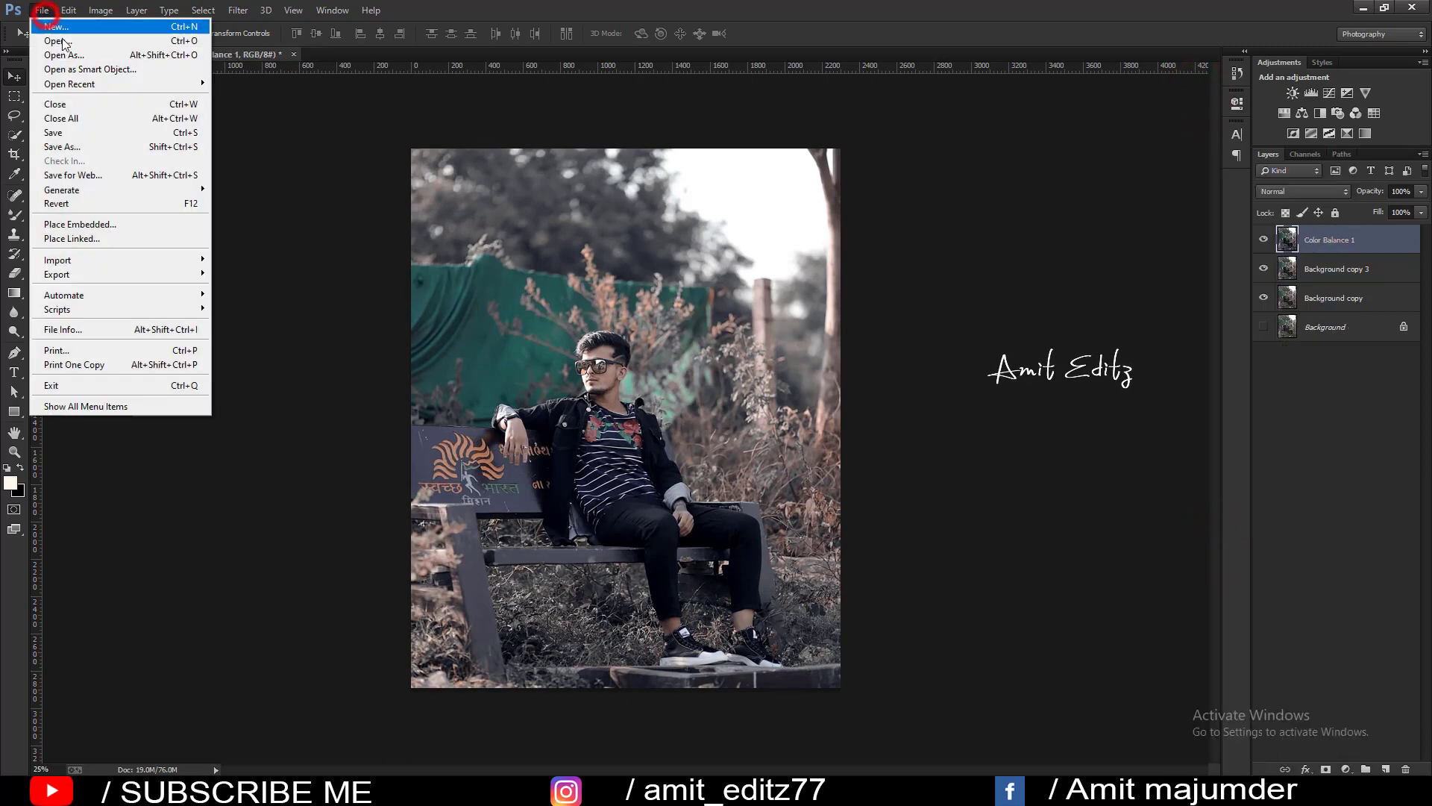
click(63, 44)
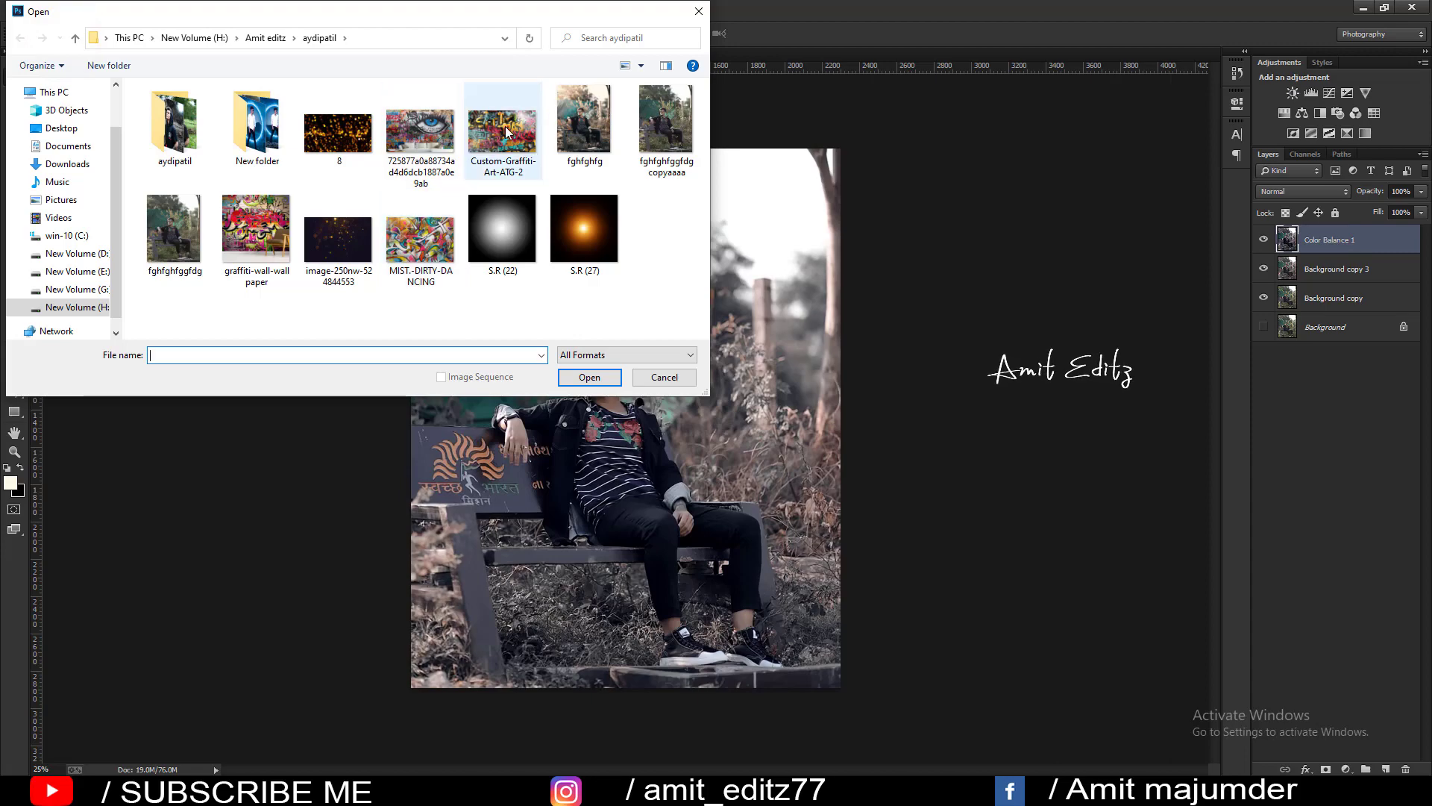
click(506, 132)
click(420, 238)
click(582, 376)
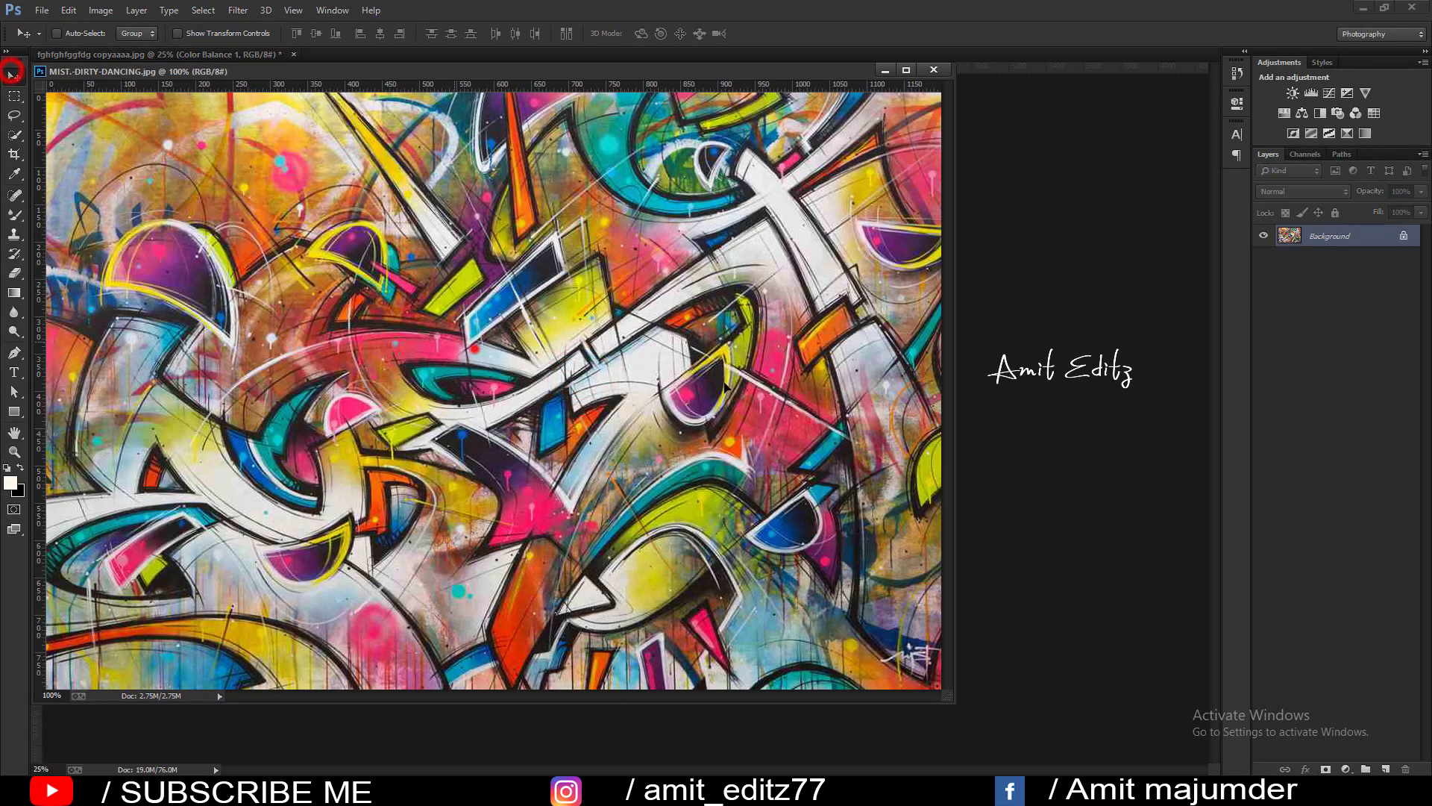
click(475, 349)
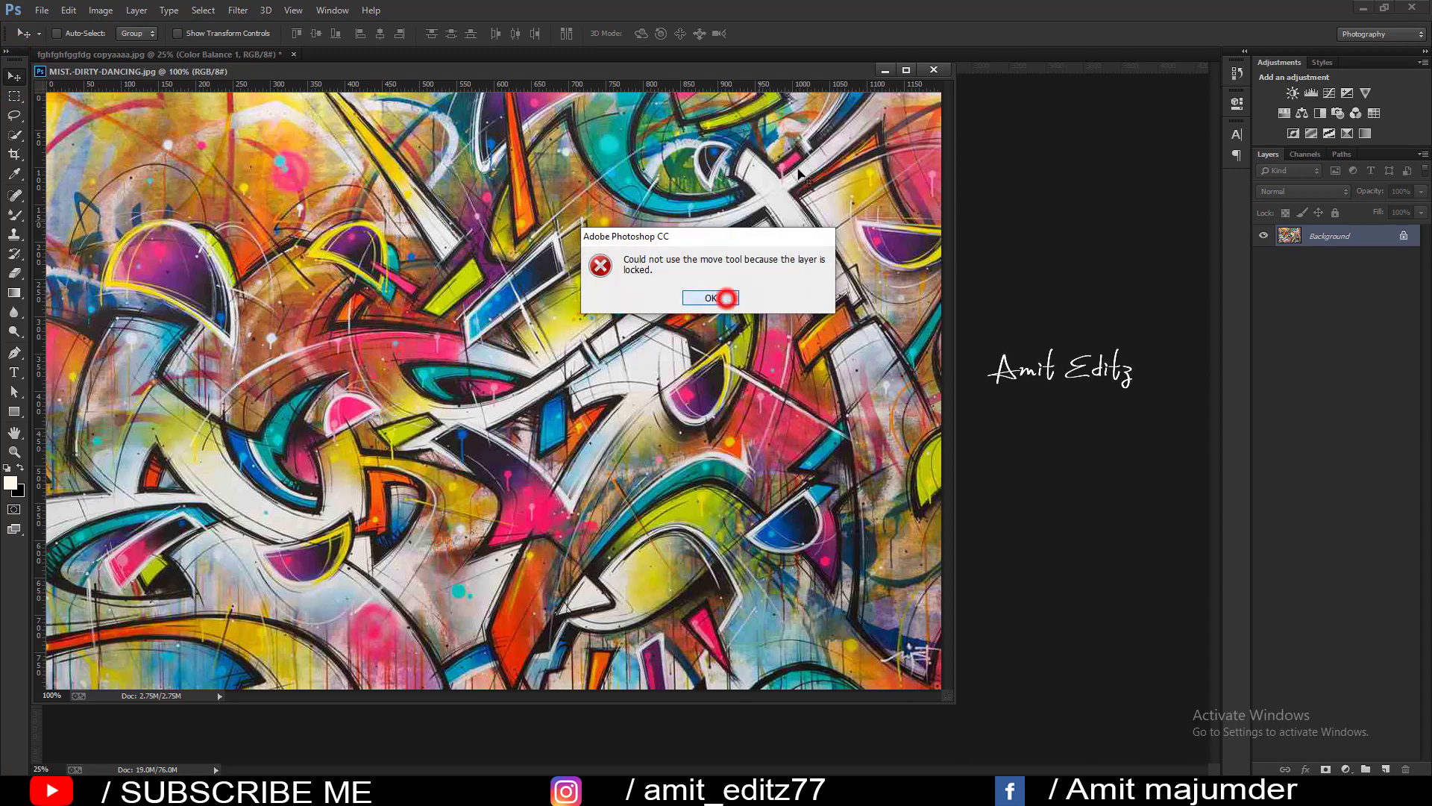
click(711, 297)
click(933, 69)
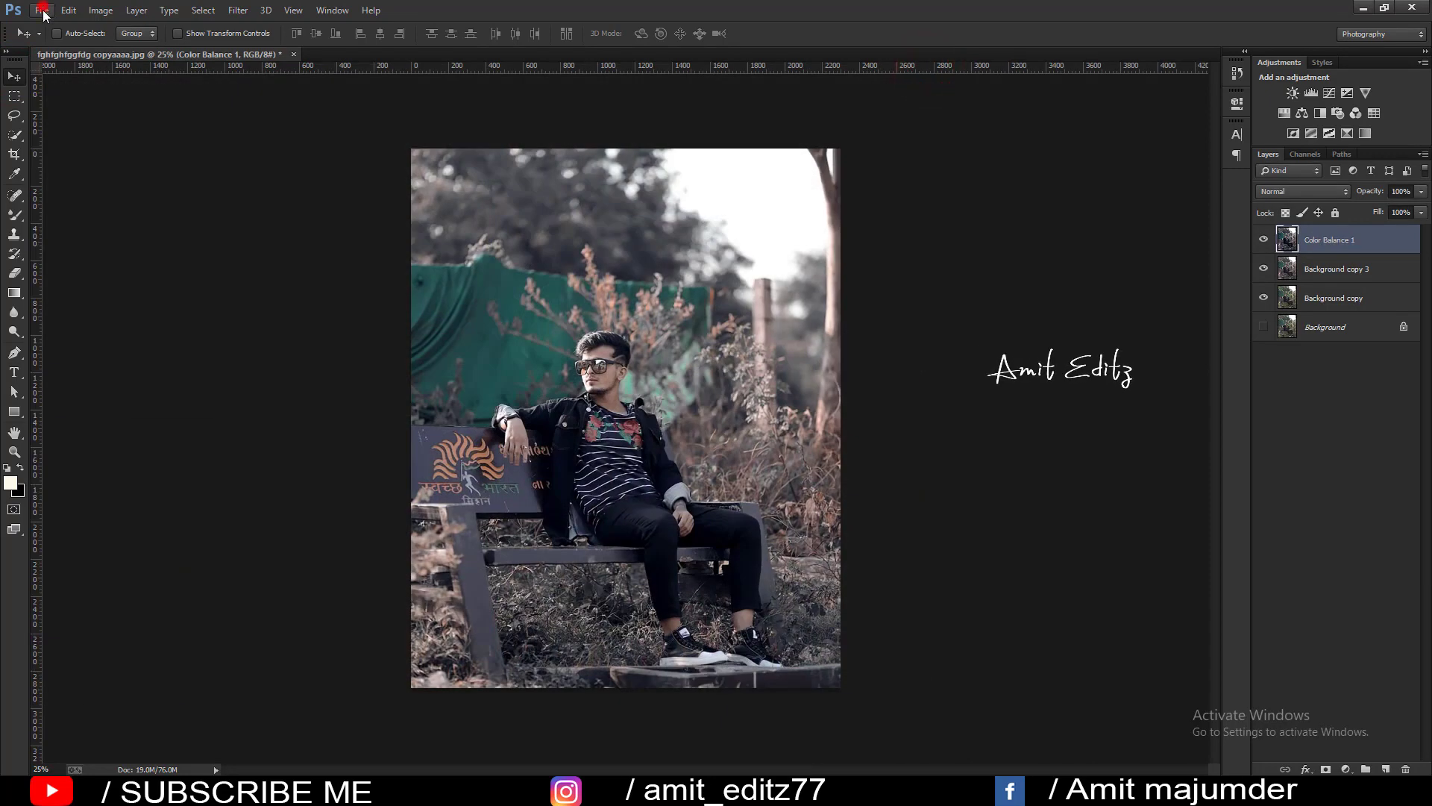
Open three graffiti images, close the extras, and drag the eye graffiti onto the bench portrait.
click(43, 10)
click(53, 36)
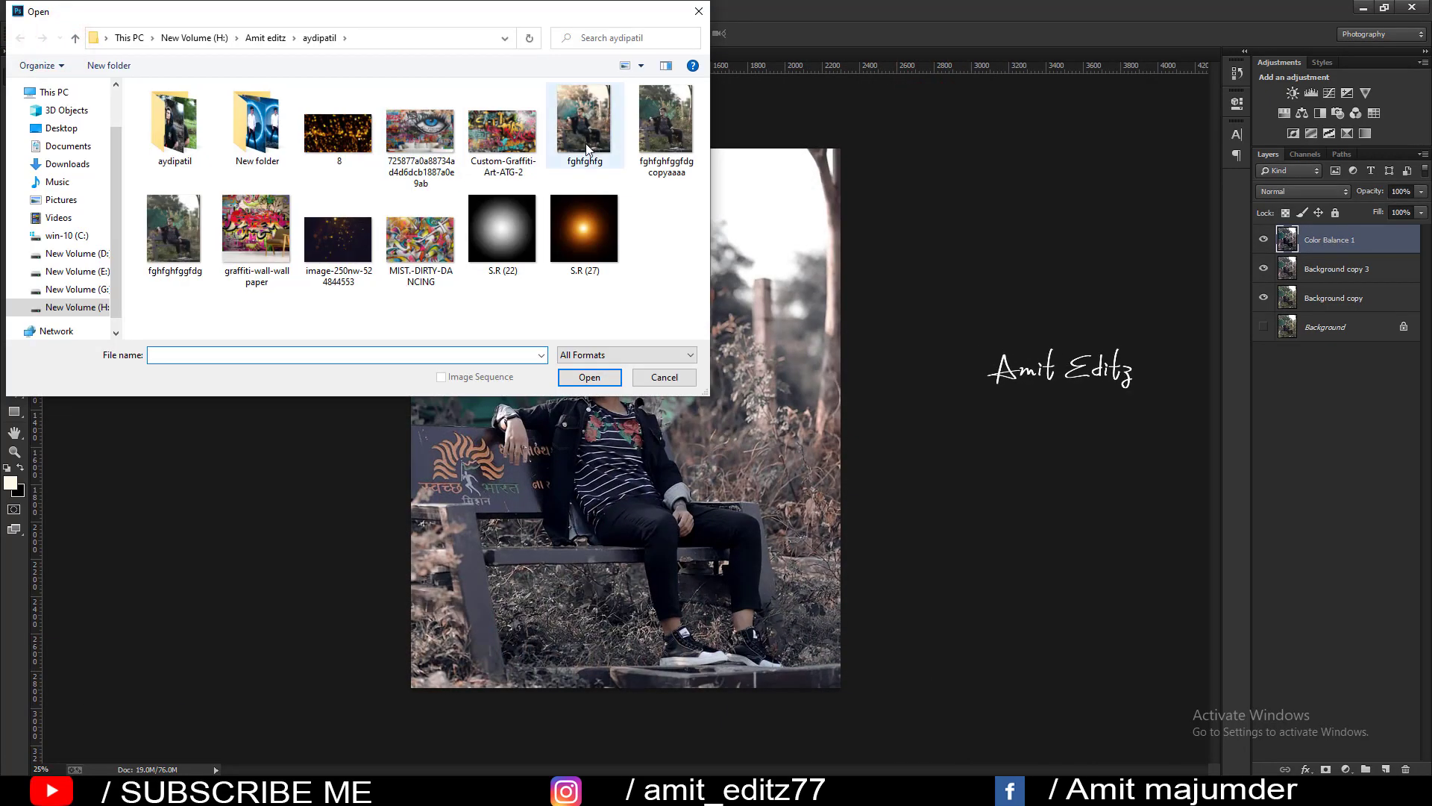
click(502, 131)
ctrl+click(276, 239)
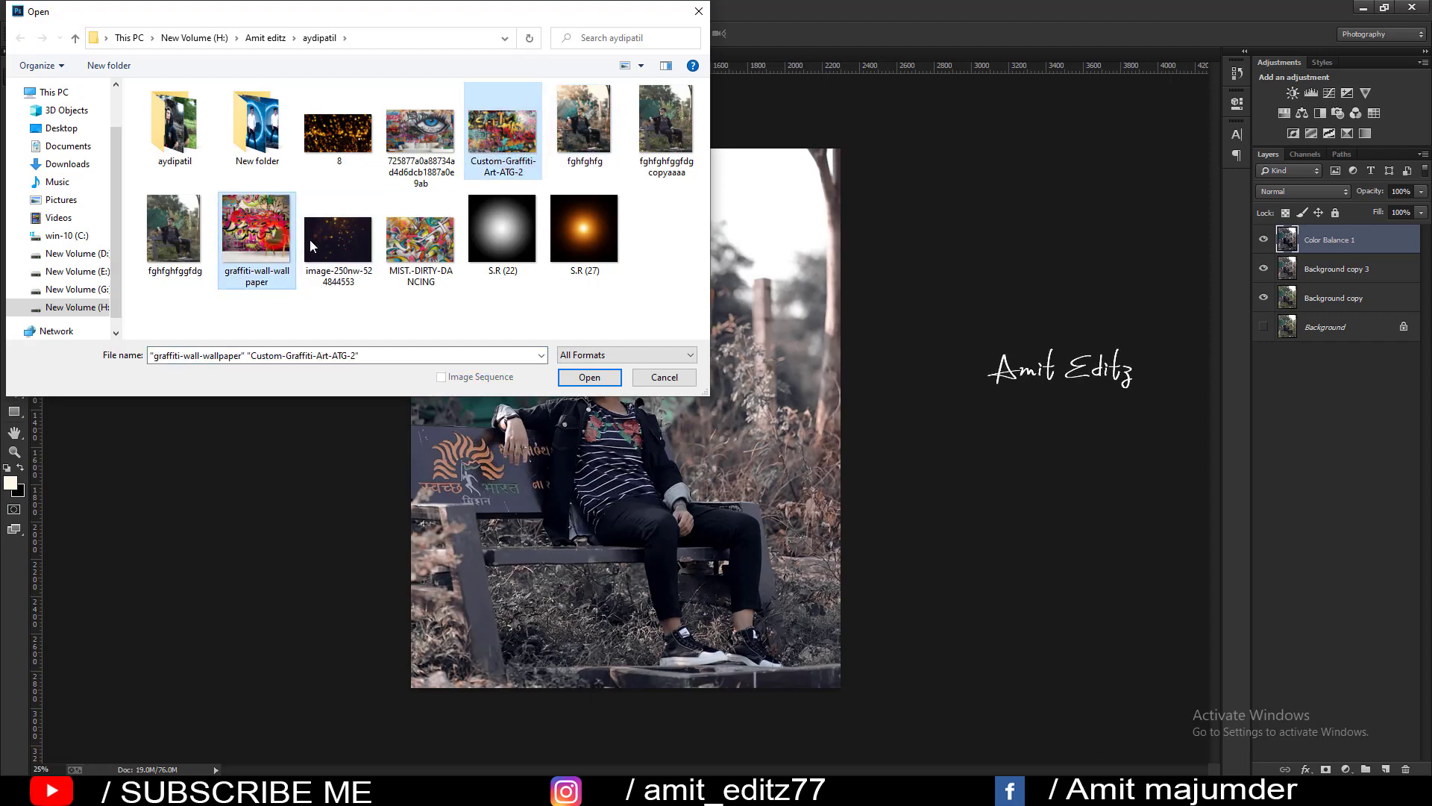
ctrl+click(420, 135)
click(590, 376)
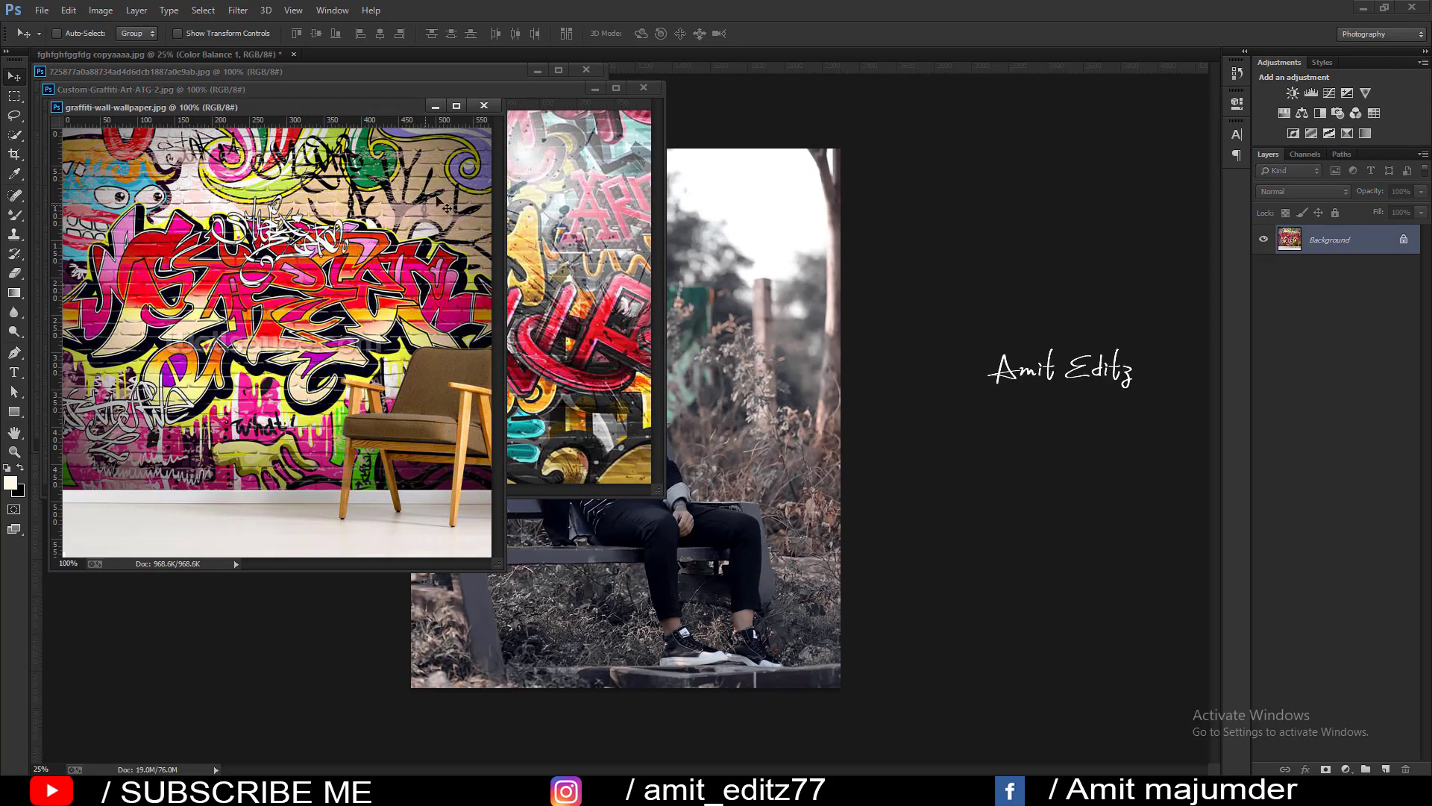
click(482, 106)
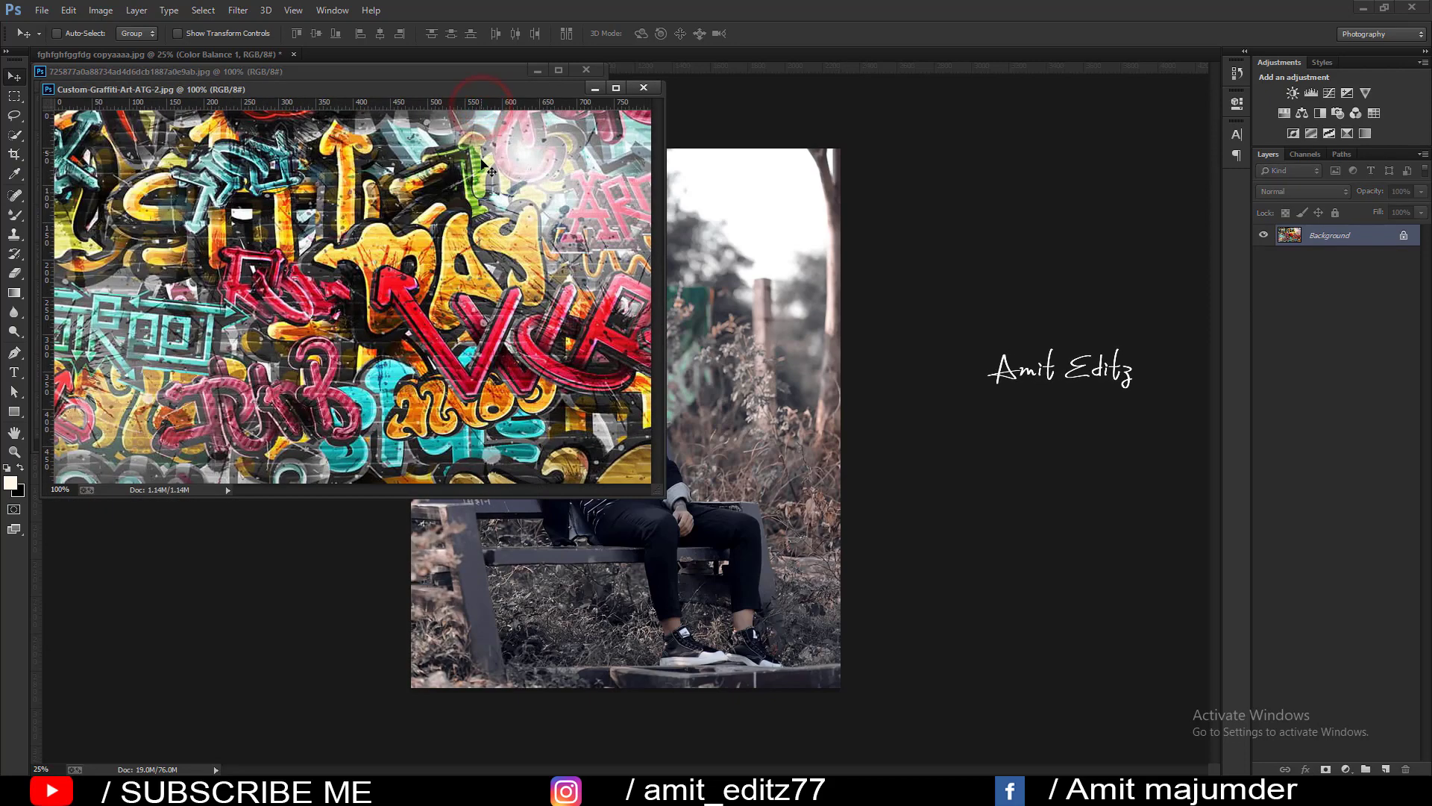
drag(534, 97, 616, 456)
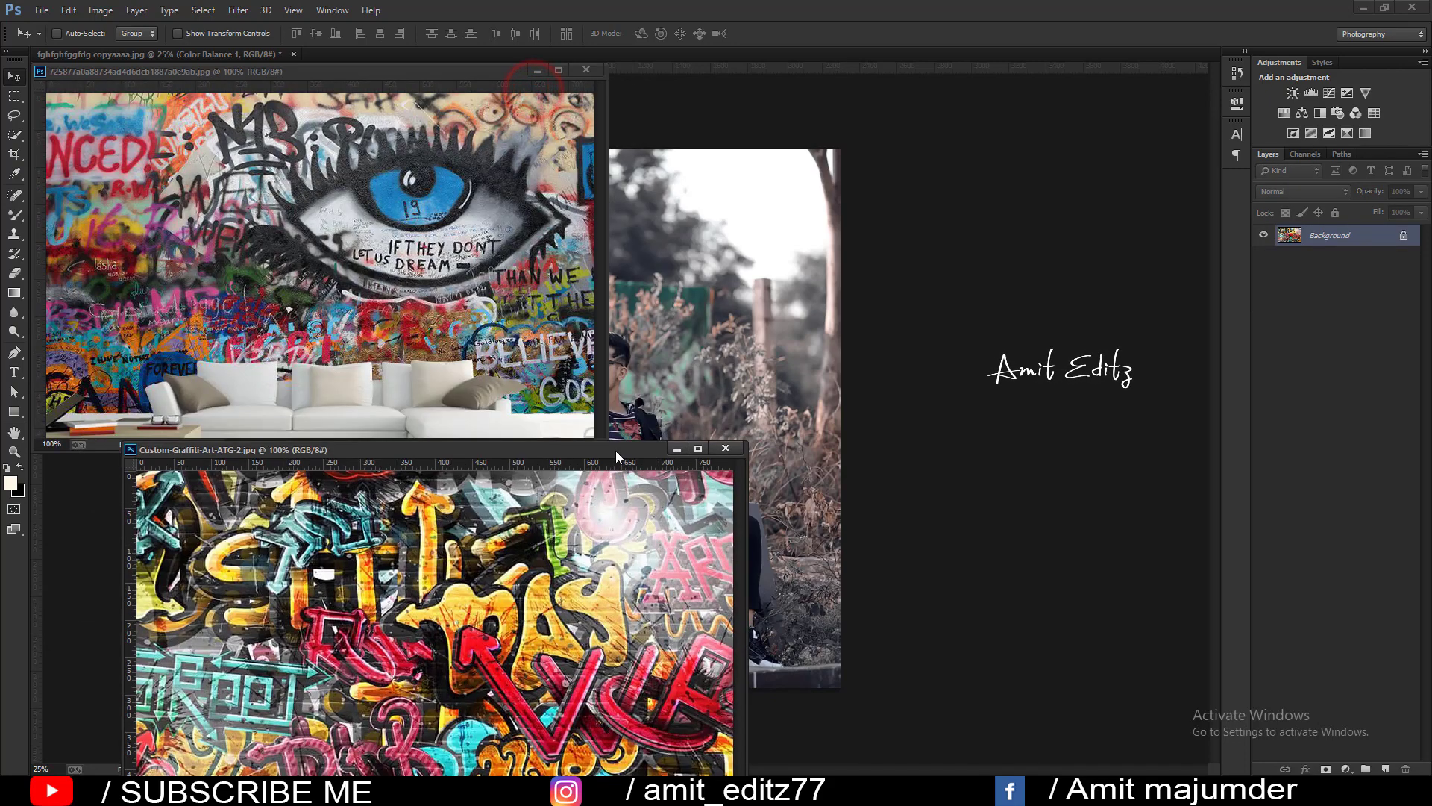
click(727, 451)
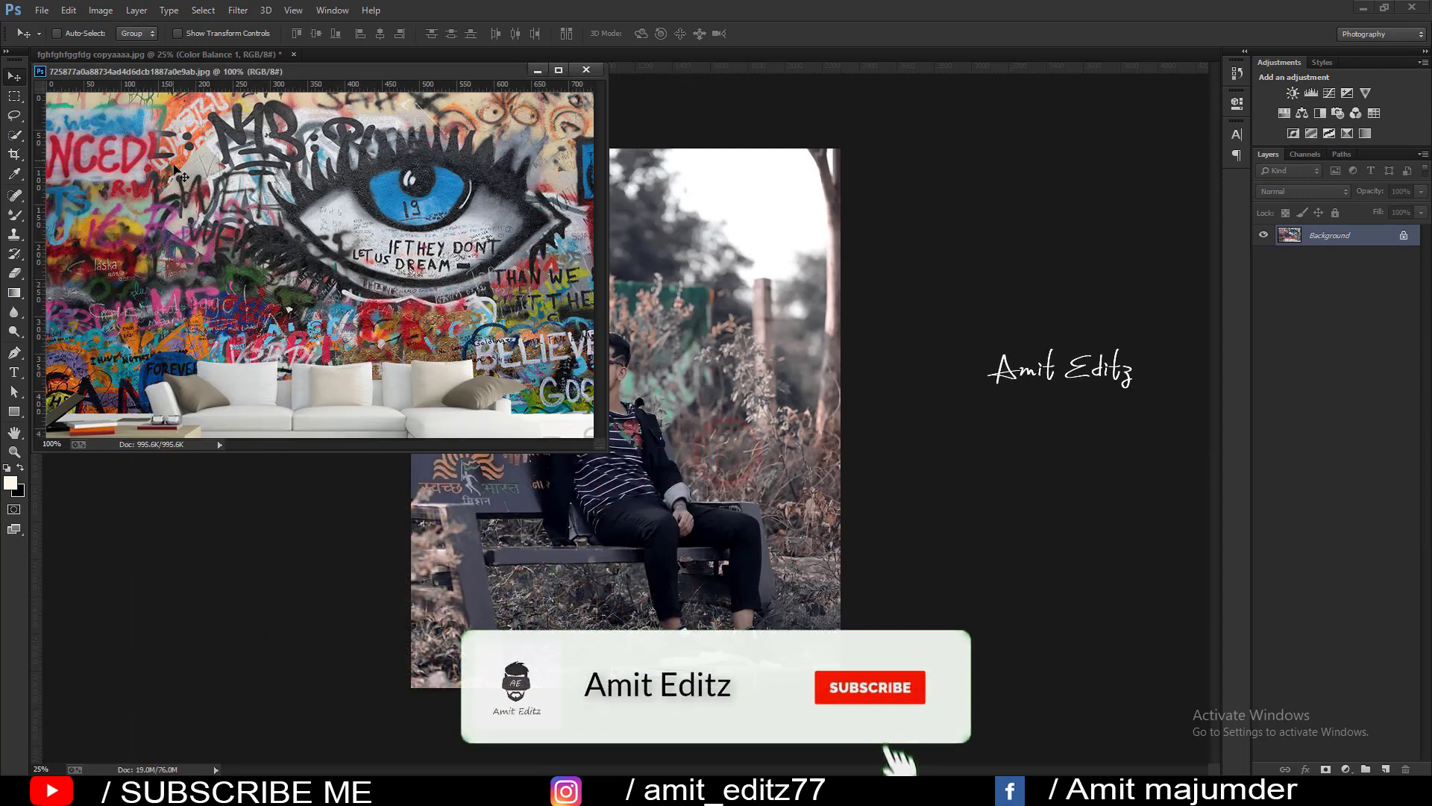
click(586, 70)
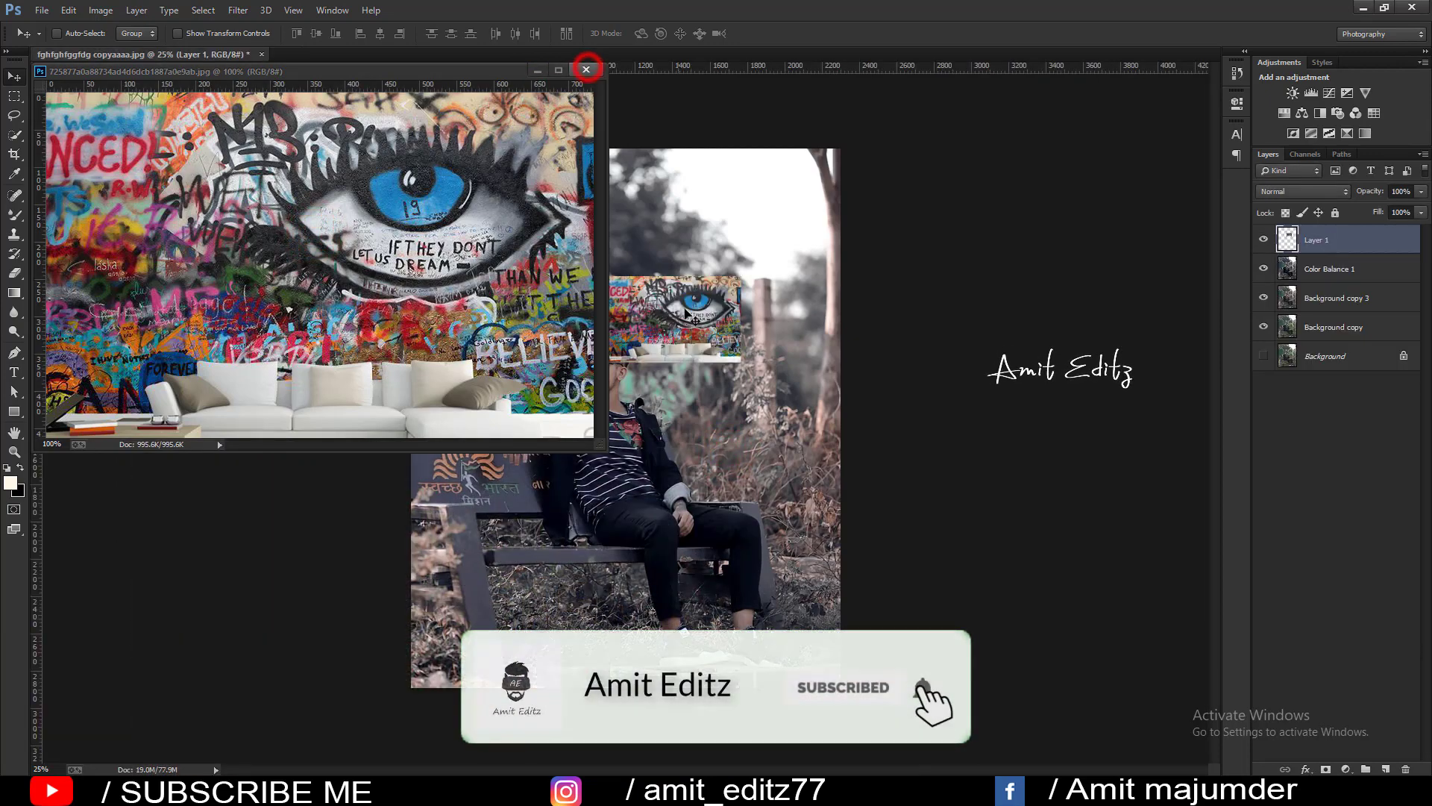
mouse_move(676, 326)
mouse_down()
mouse_move(508, 493)
mouse_move(531, 502)
mouse_up()
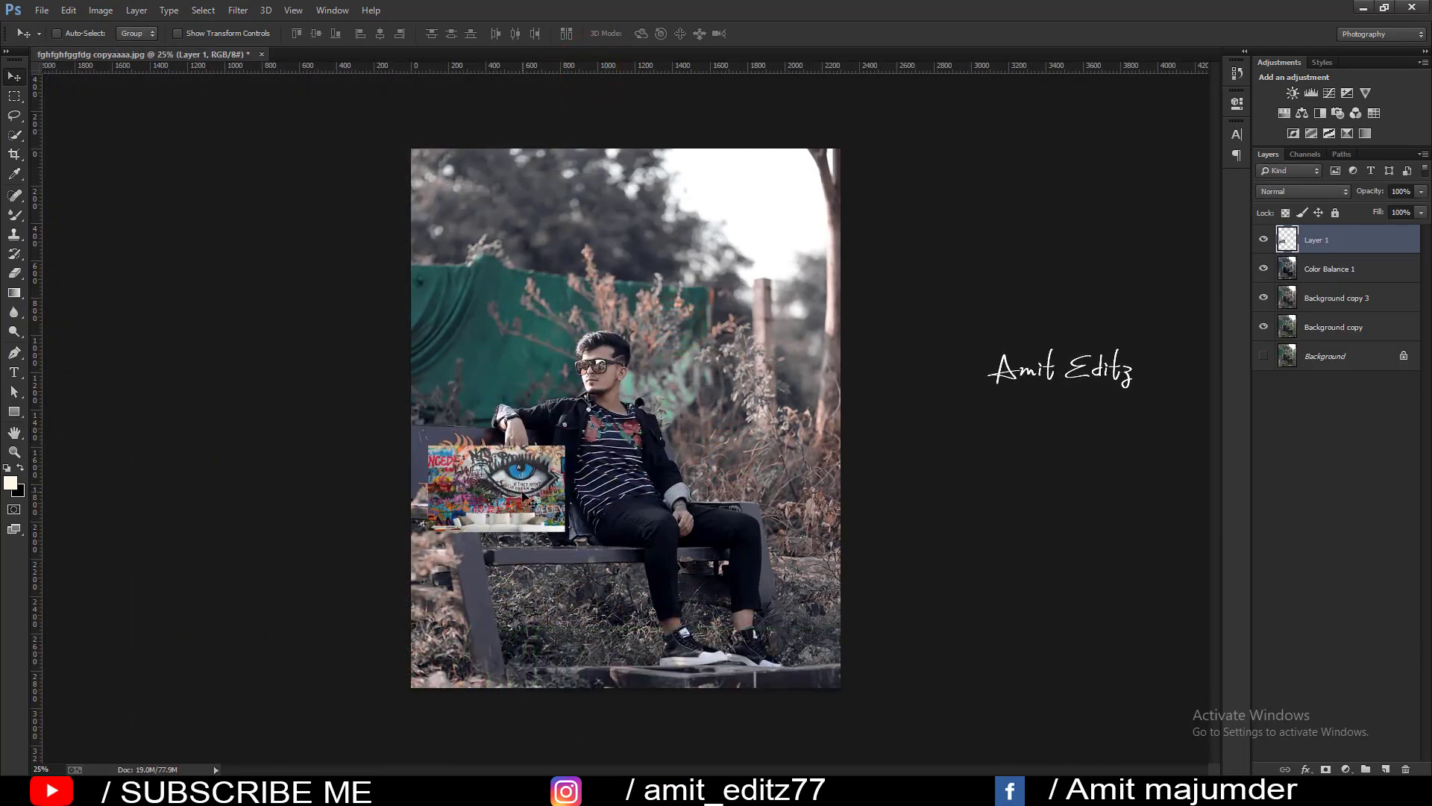
Move the graffiti over the bench backrest and enlarge it to about 111%.
key(ctrl+t)
scroll(507, 501, up, 4)
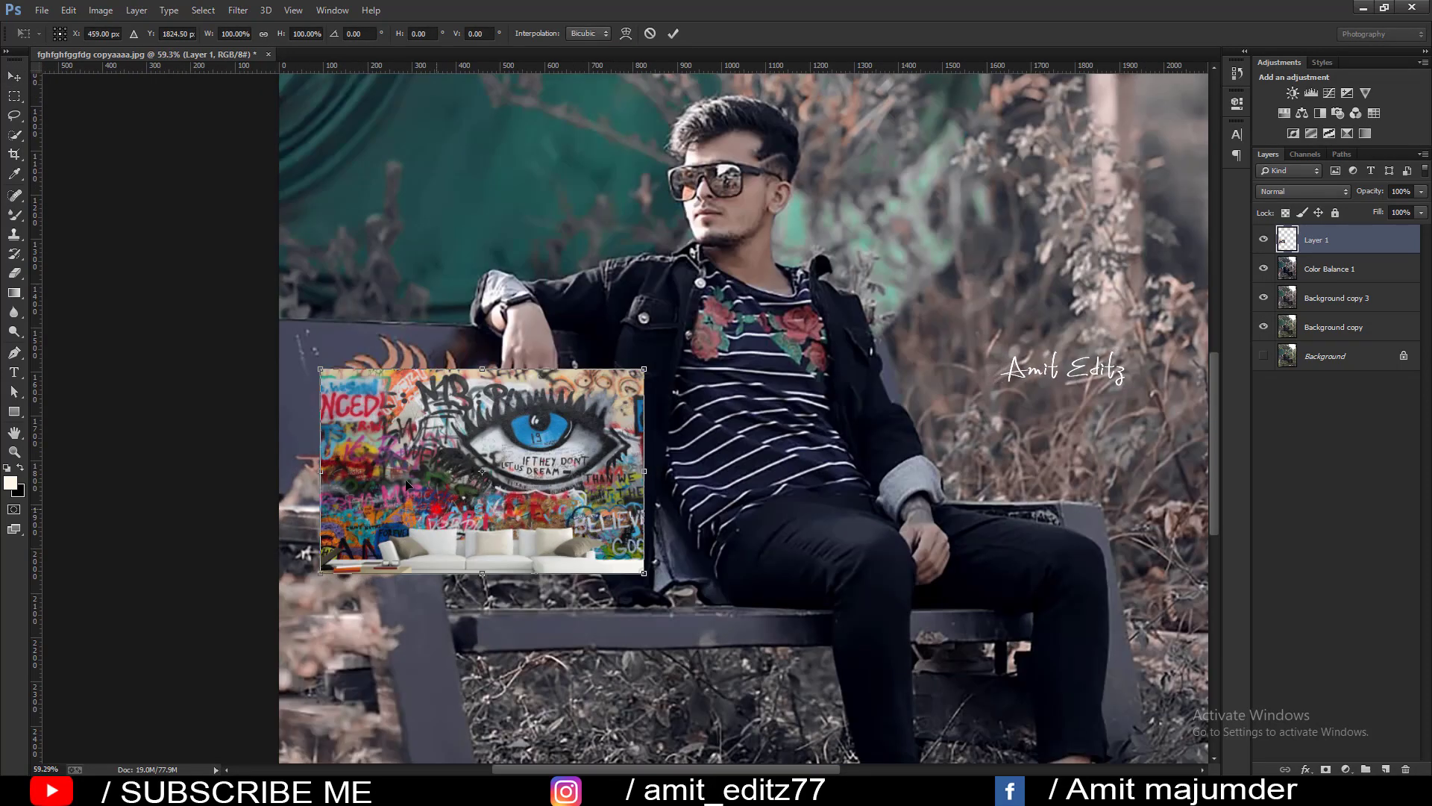
mouse_move(401, 536)
mouse_down()
mouse_move(799, 619)
mouse_move(549, 409)
mouse_up()
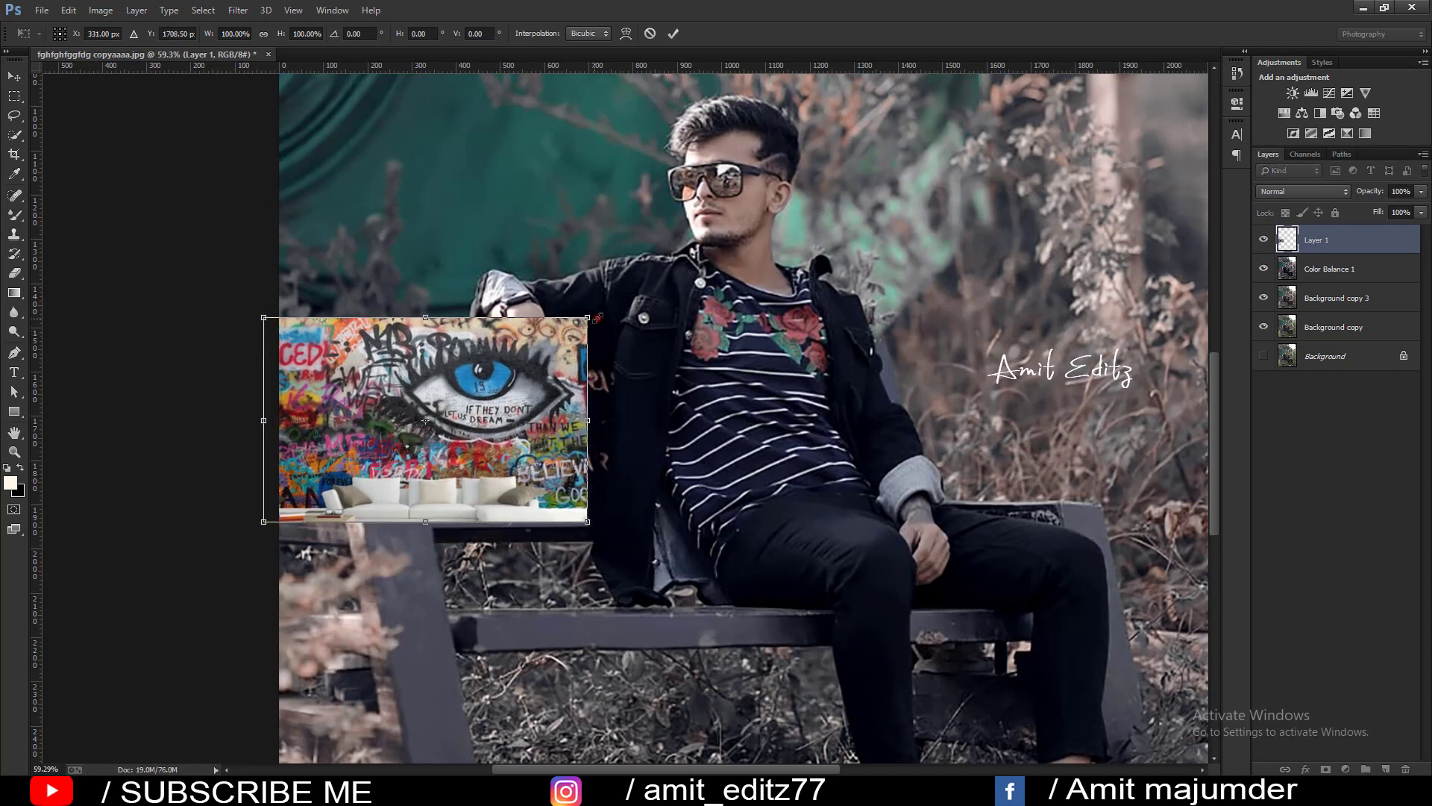
drag(597, 318, 564, 407)
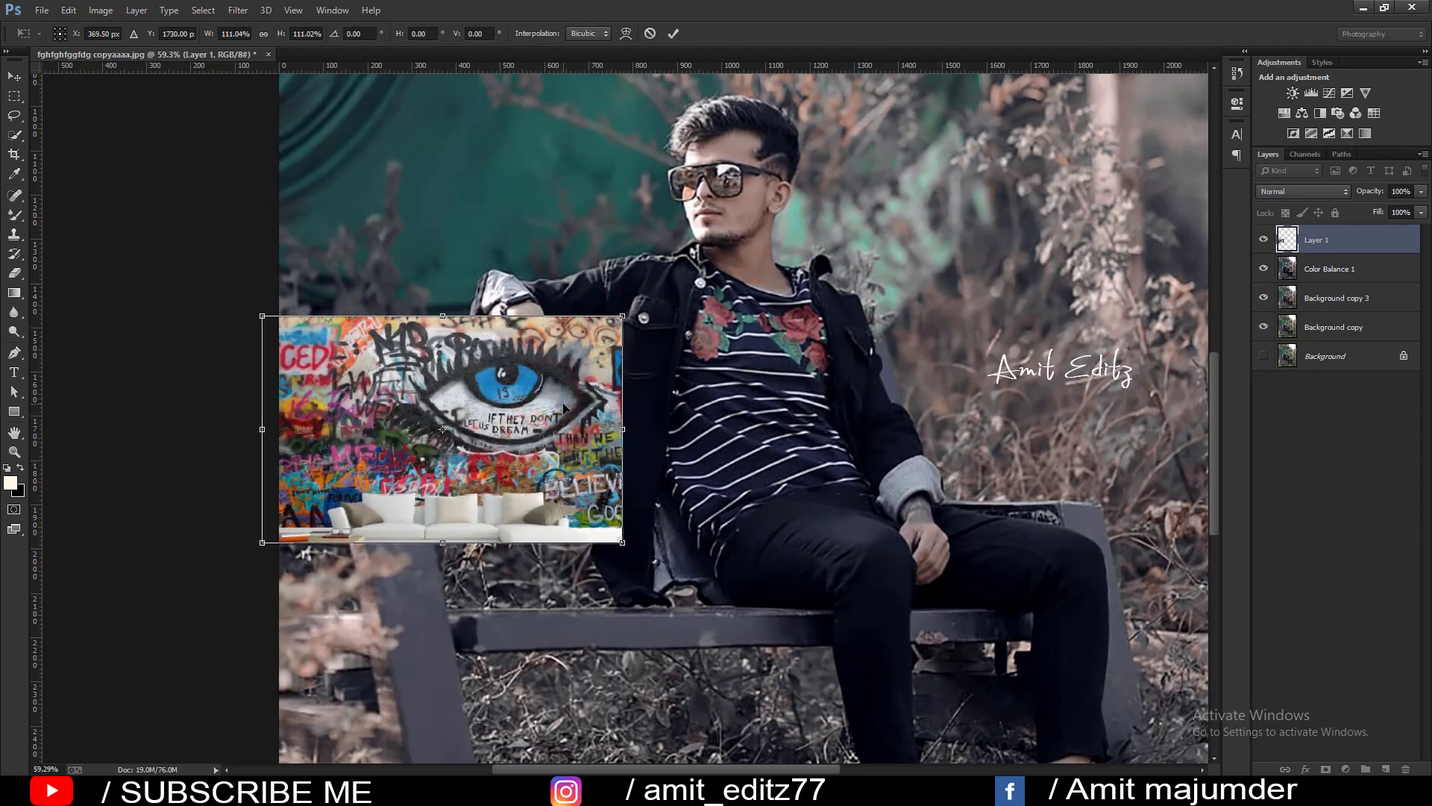
key(Return)
Lower the graffiti opacity to 42% and distort its four corners onto the backrest board.
alt+scroll(564, 407, up, 1)
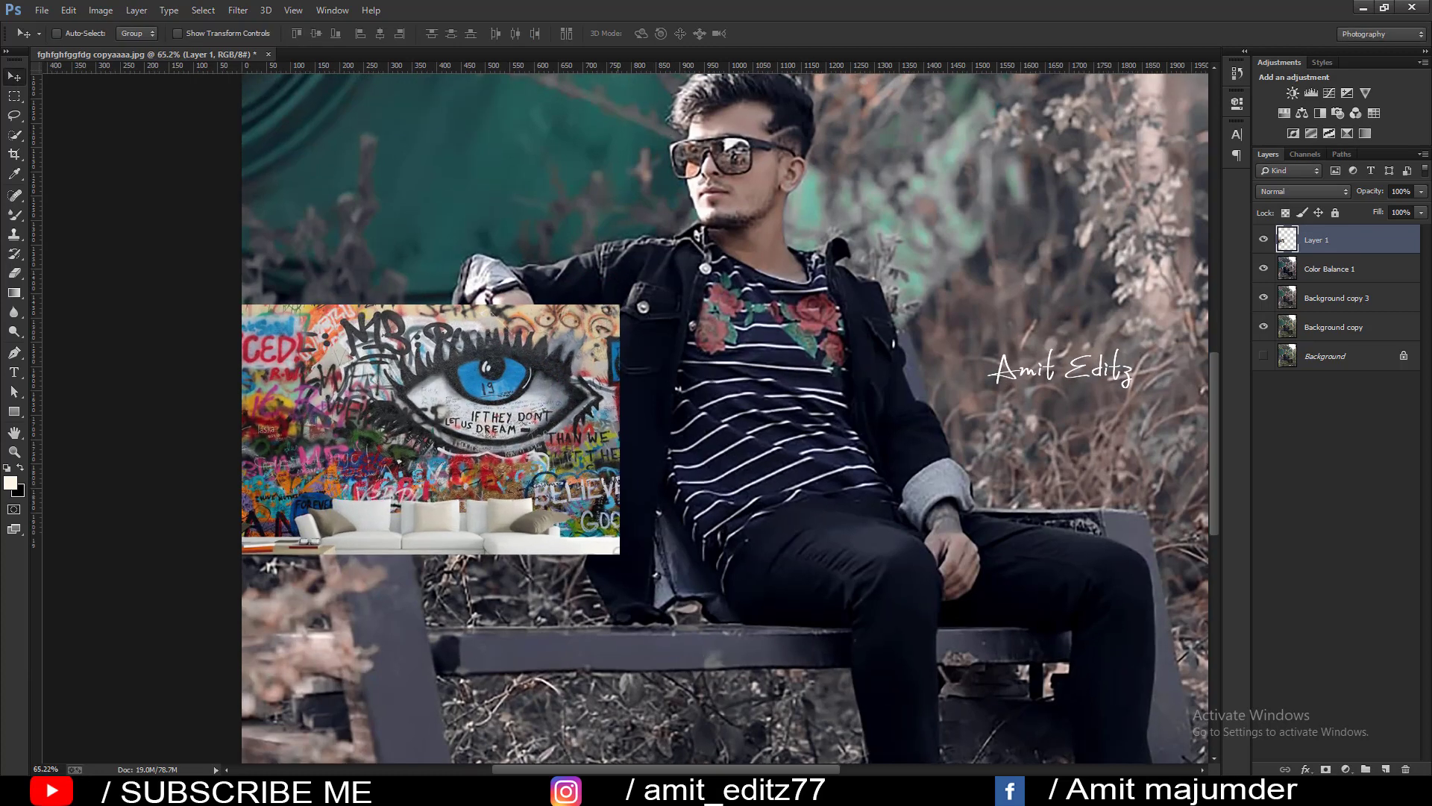
alt+scroll(565, 407, up, 1)
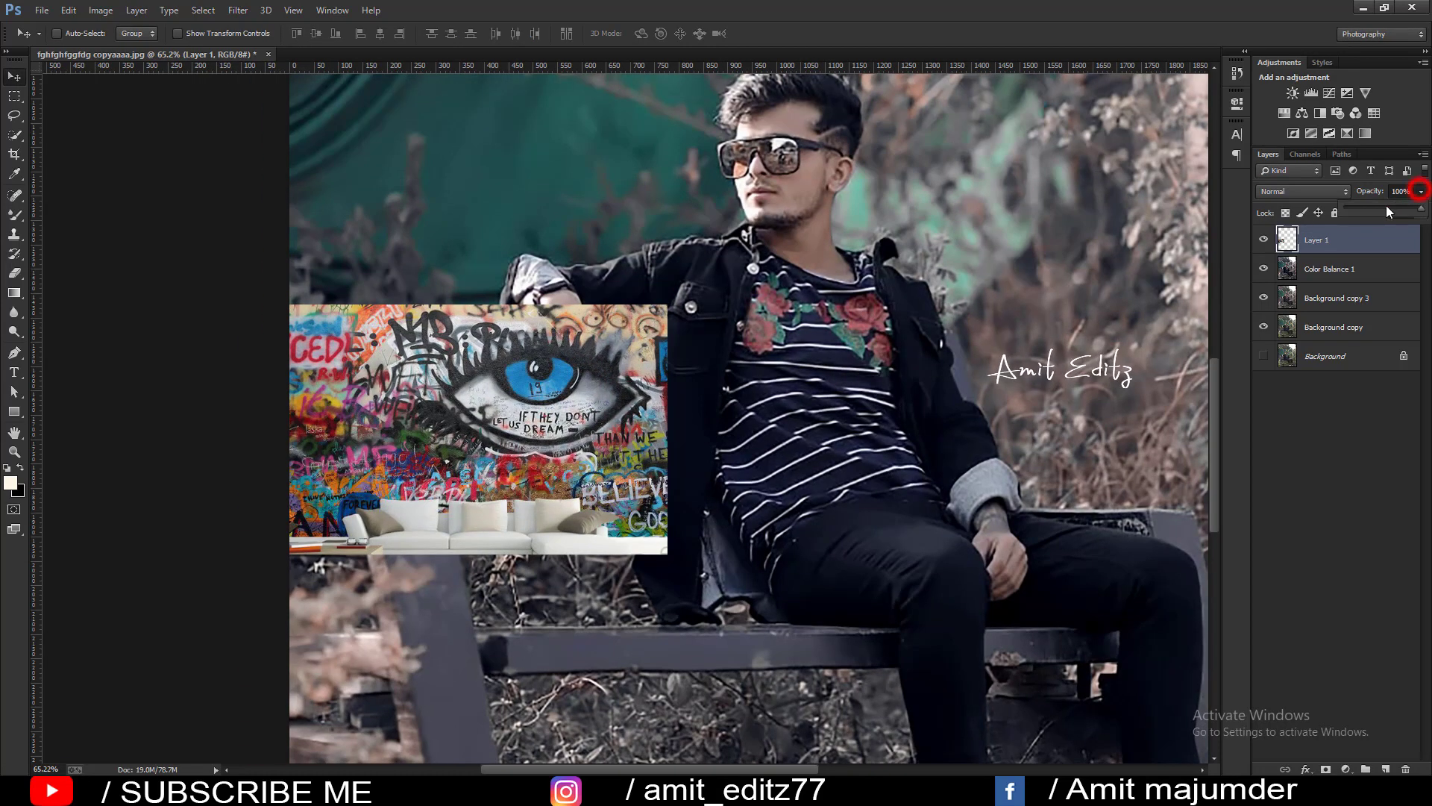
click(1378, 213)
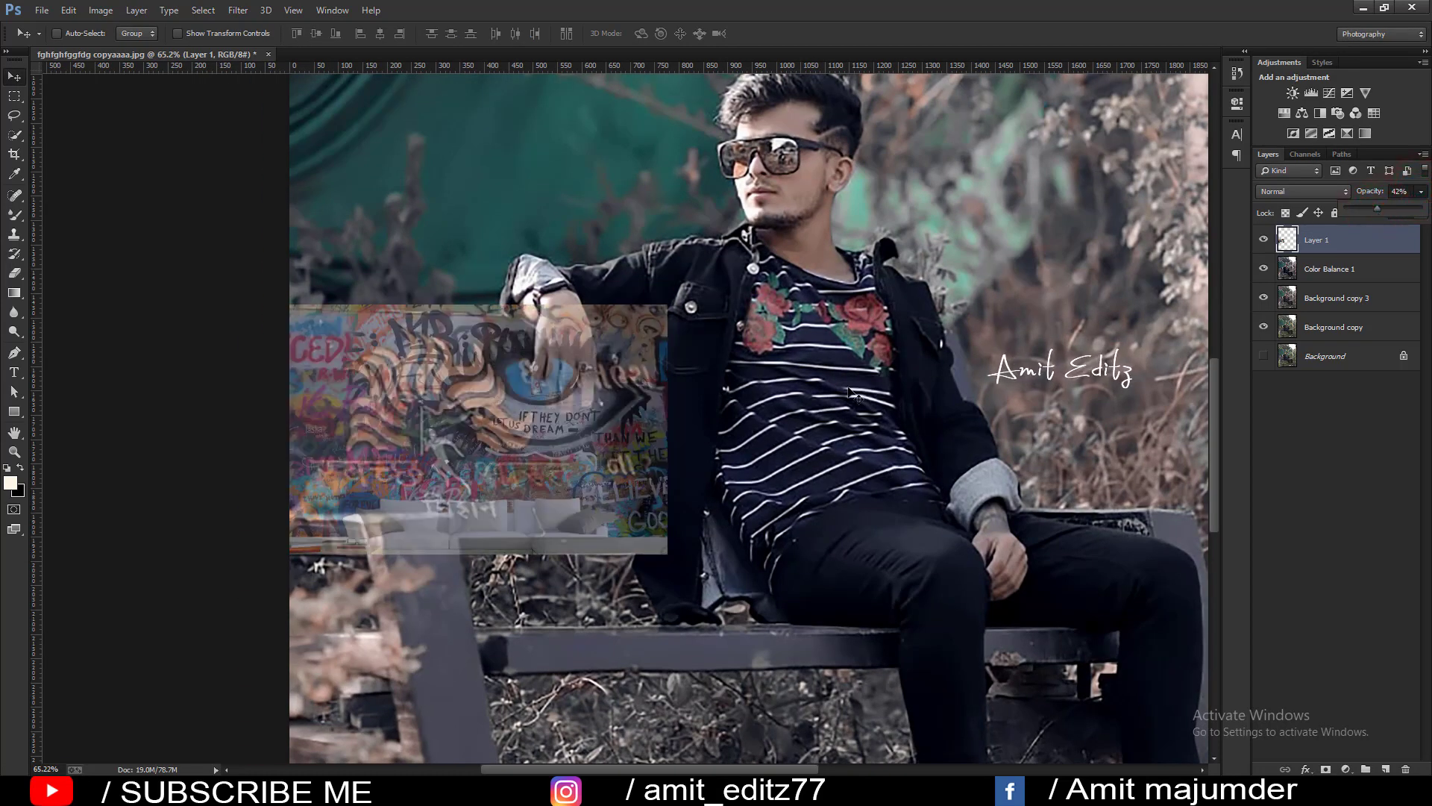
key(ctrl+t)
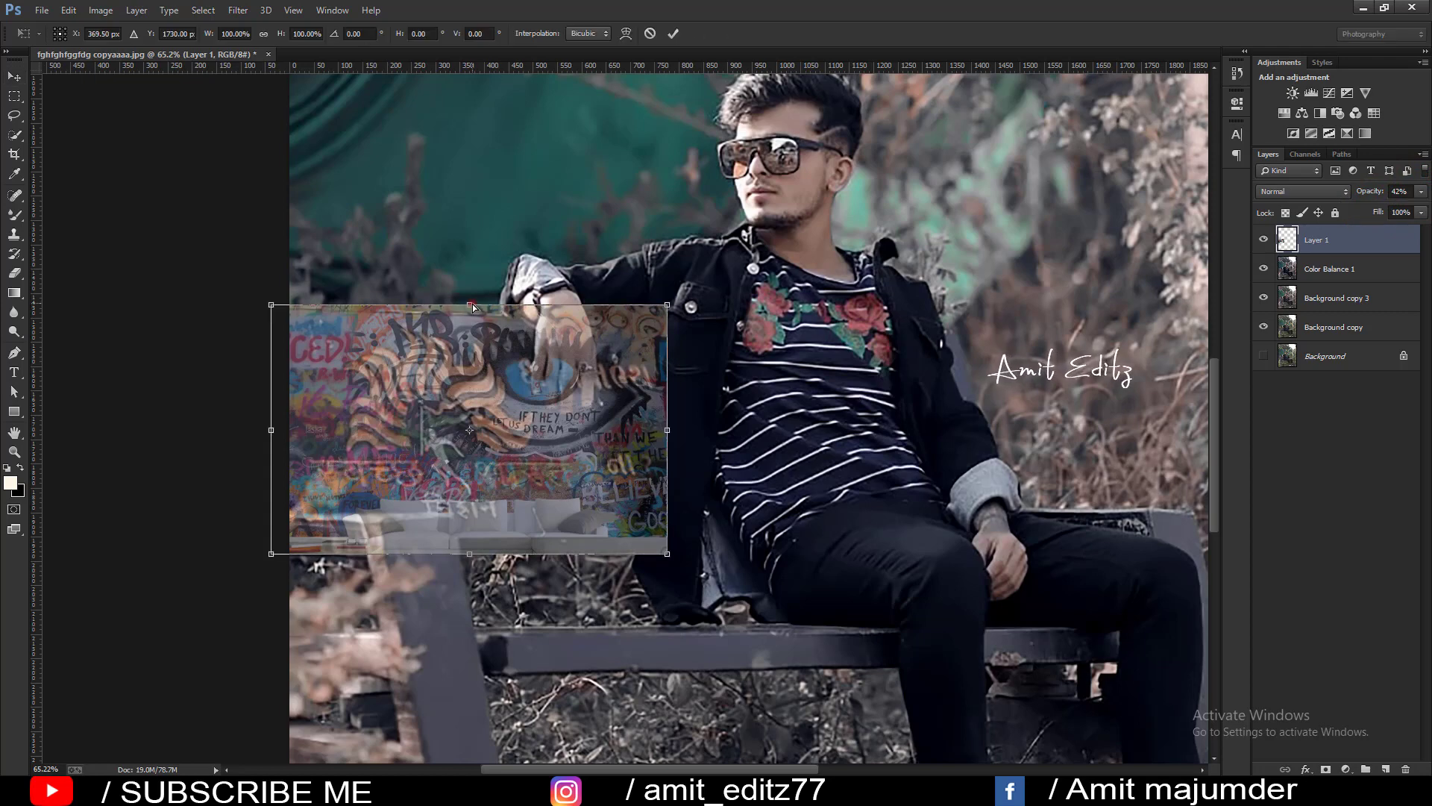
drag(473, 306, 472, 313)
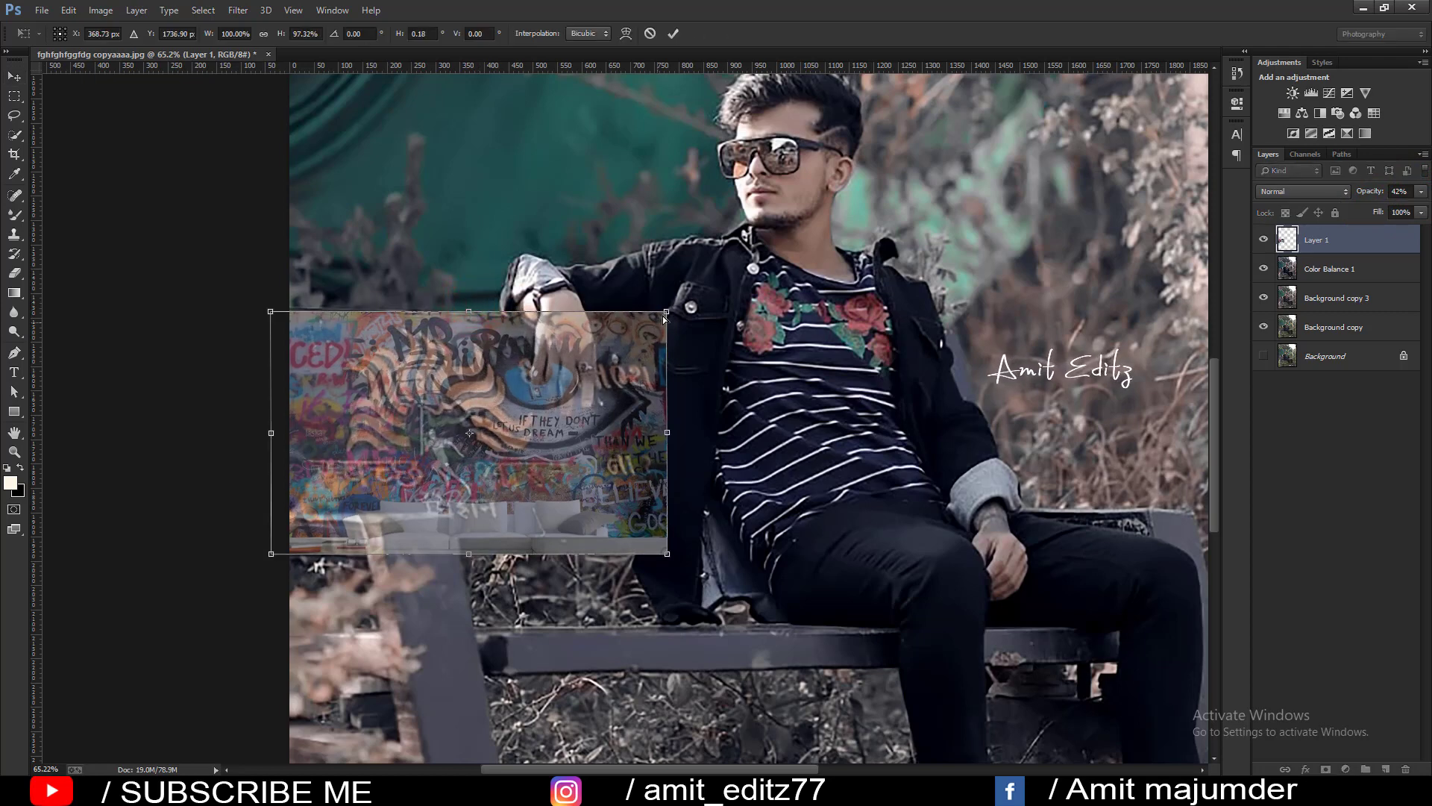
mouse_move(668, 313)
ctrl+mouse_down()
mouse_move(659, 338)
mouse_move(655, 319)
ctrl+mouse_up()
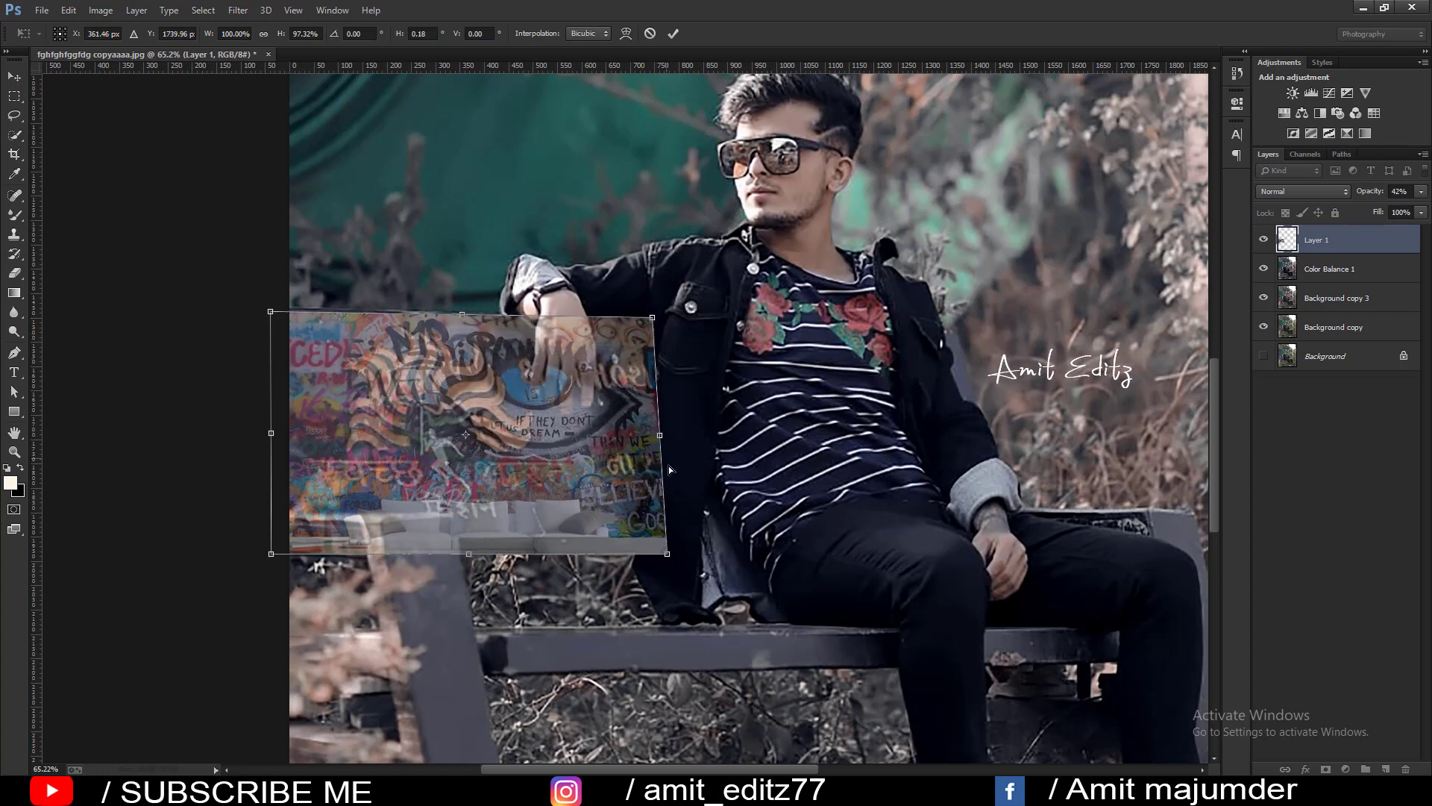
ctrl+drag(666, 554, 665, 547)
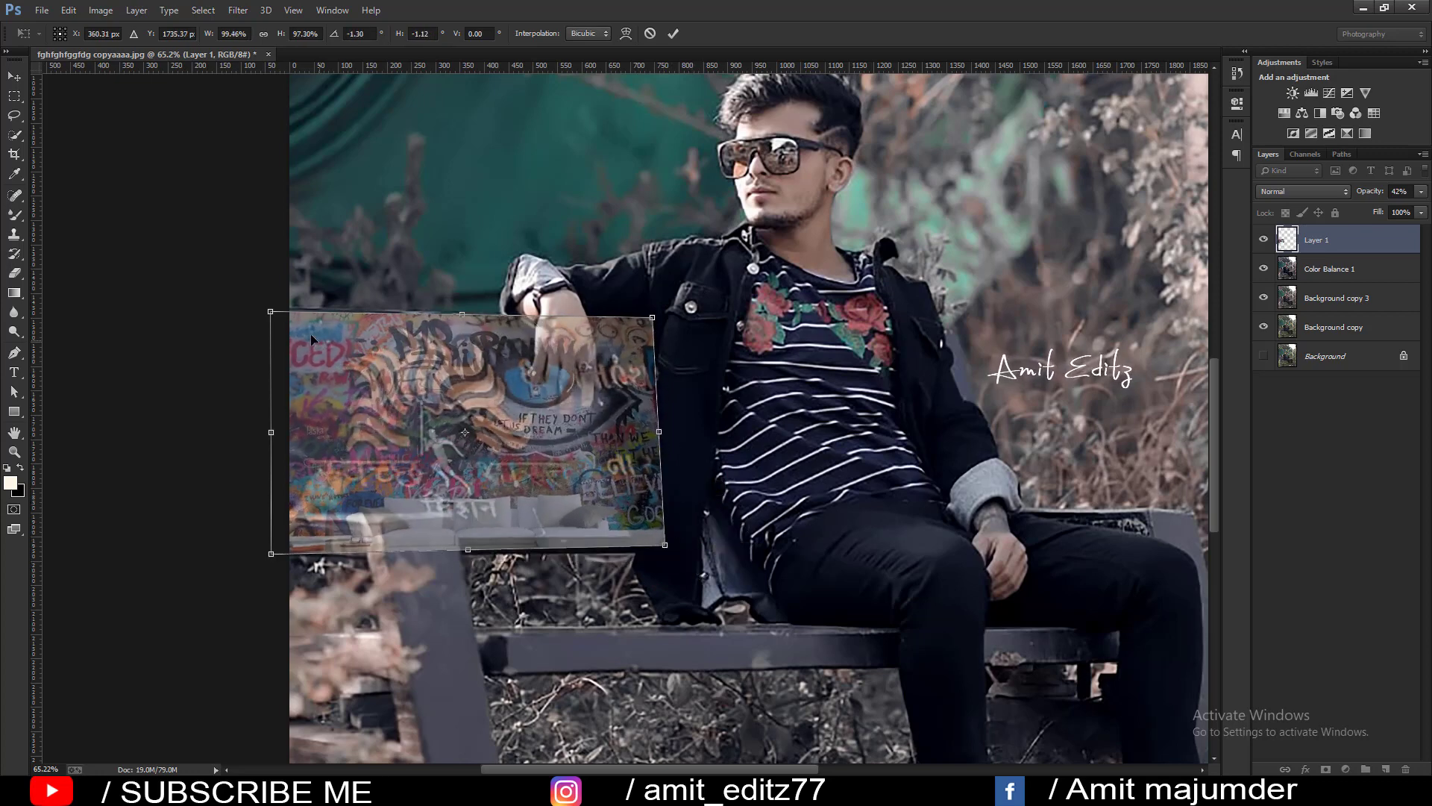
ctrl+drag(270, 312, 283, 308)
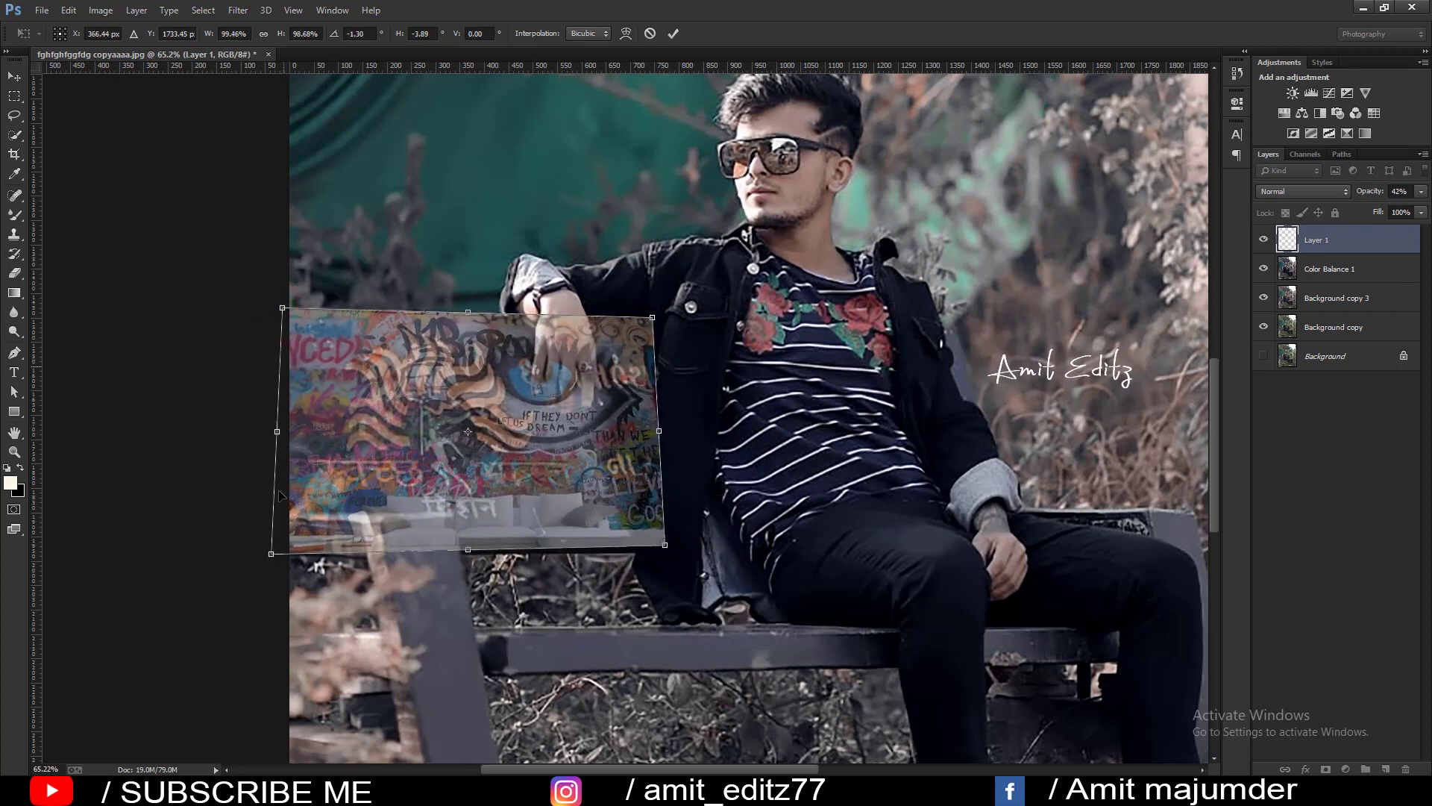
ctrl+drag(270, 552, 286, 530)
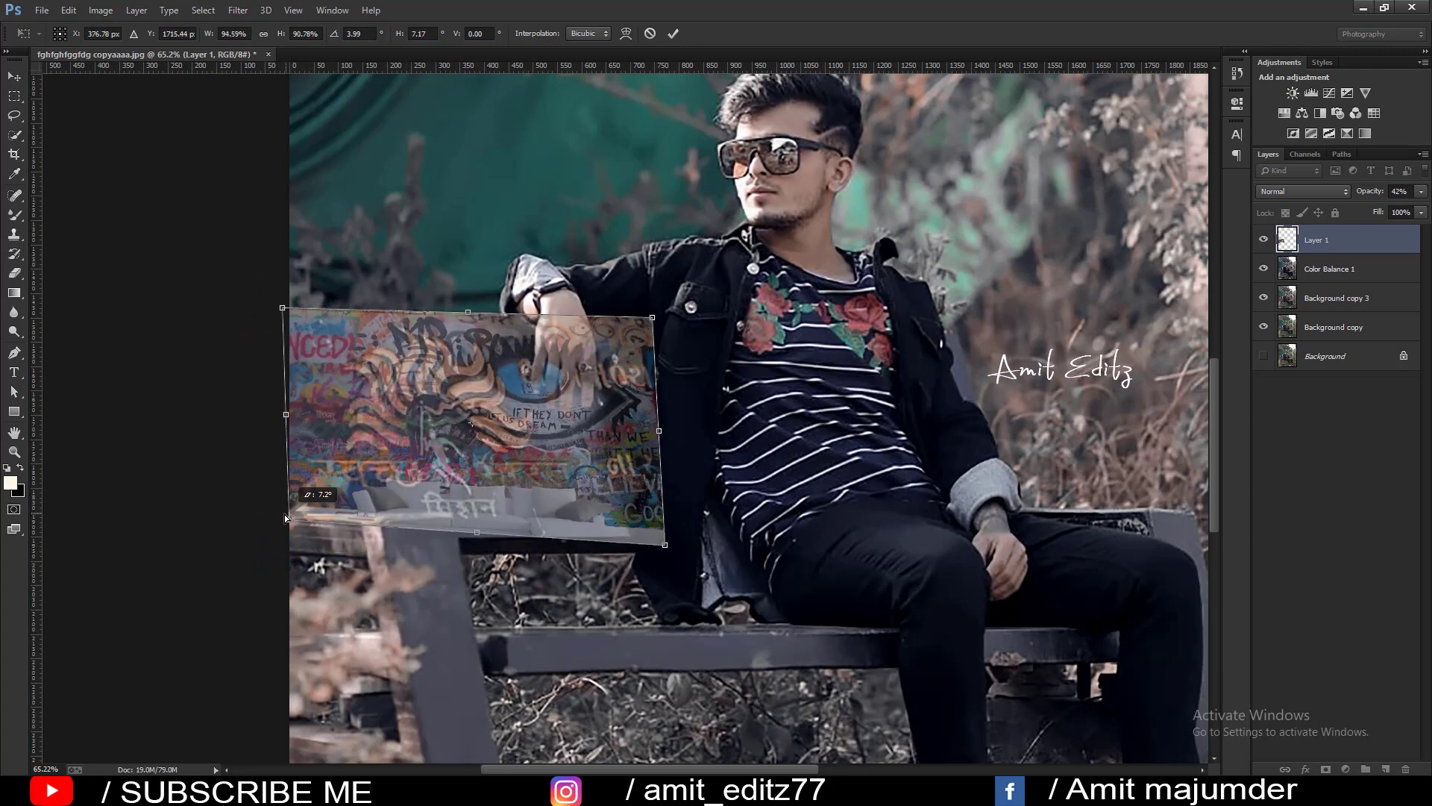
Commit the corner distortion, then undo it back to the earlier placement.
key(Return)
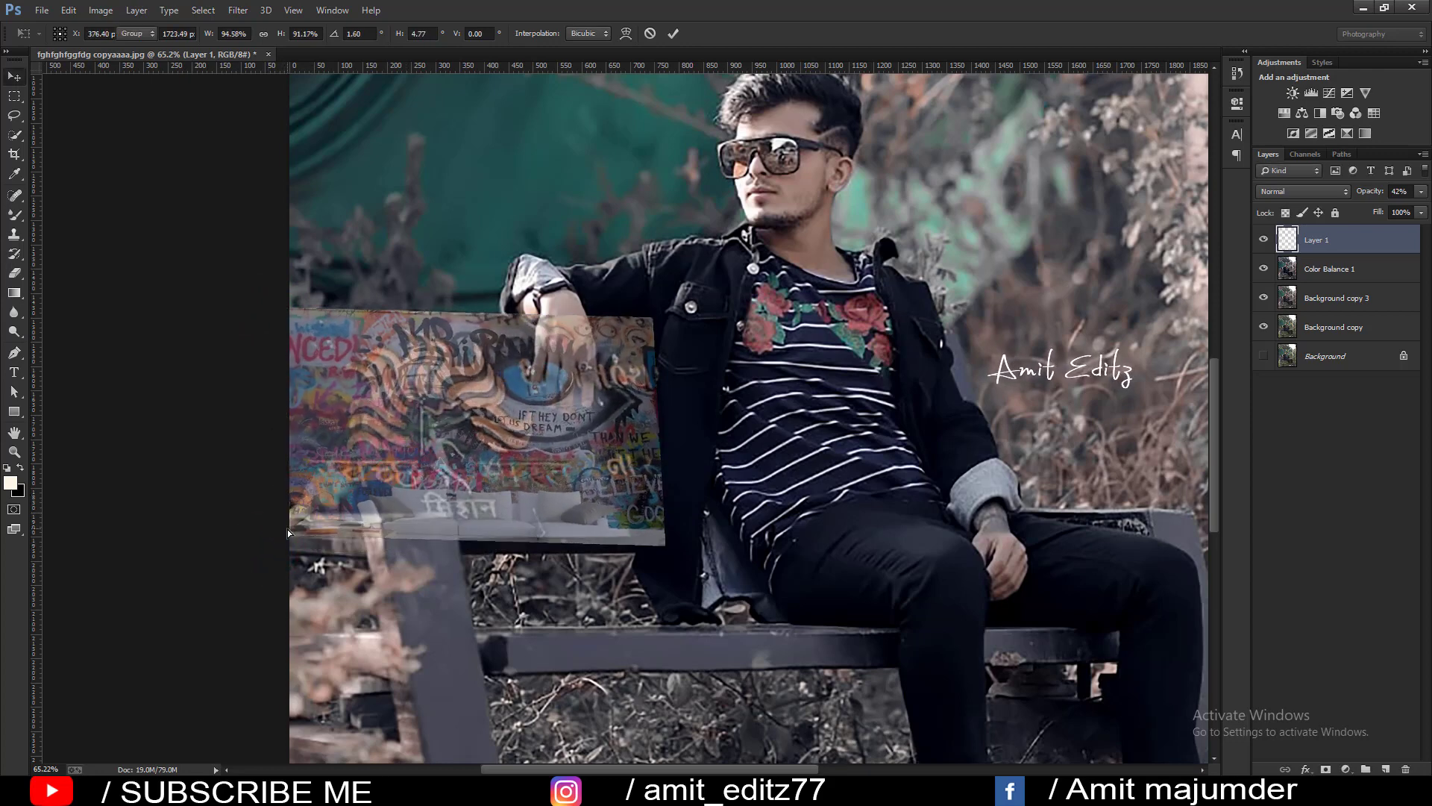
key(ctrl+alt+z)
key(ctrl+alt+z)
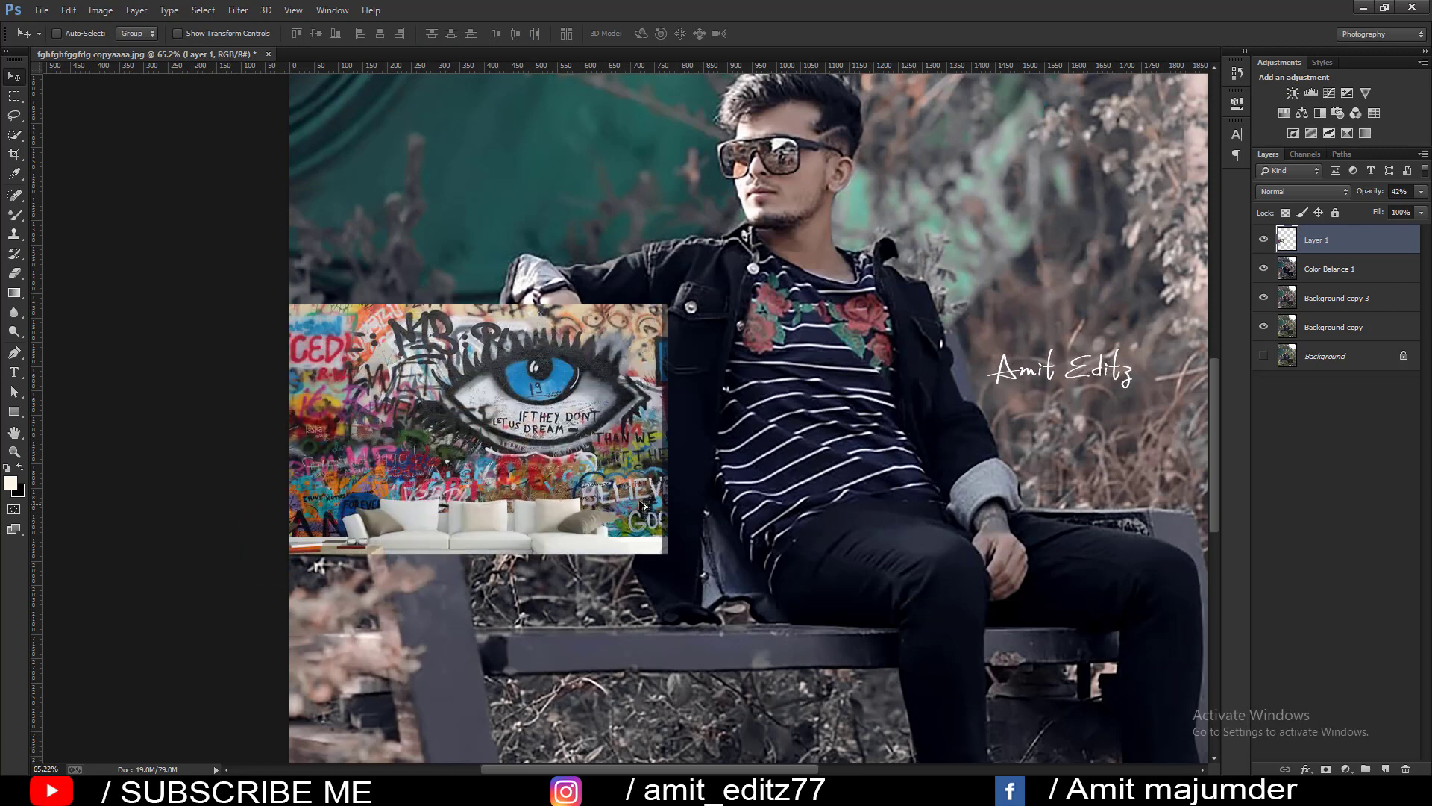
key(ctrl+alt+z)
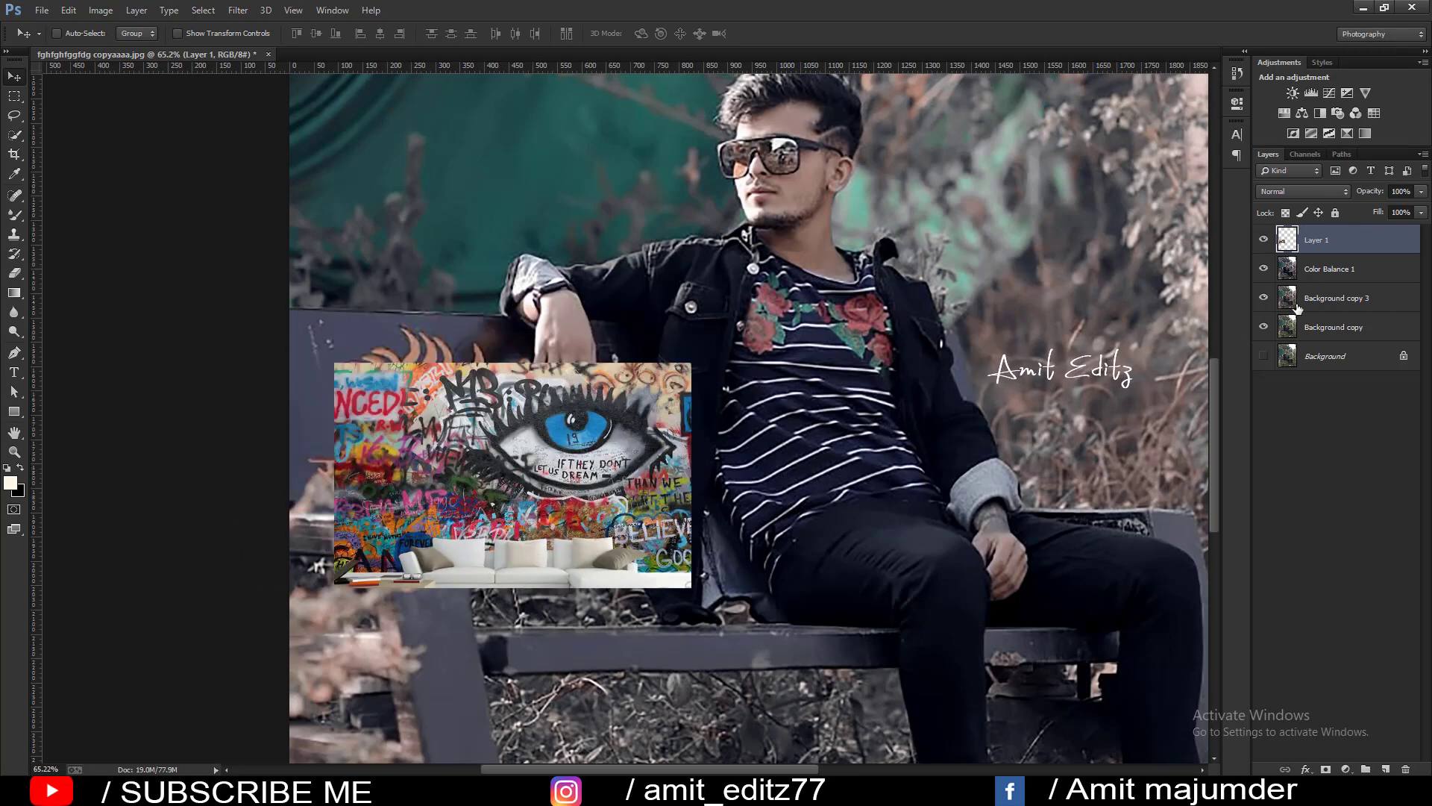
Hide Layer 1, select Color Balance 1, and start a Pen path along the board's top edge.
click(1334, 273)
click(1263, 240)
scroll(451, 361, up, 2)
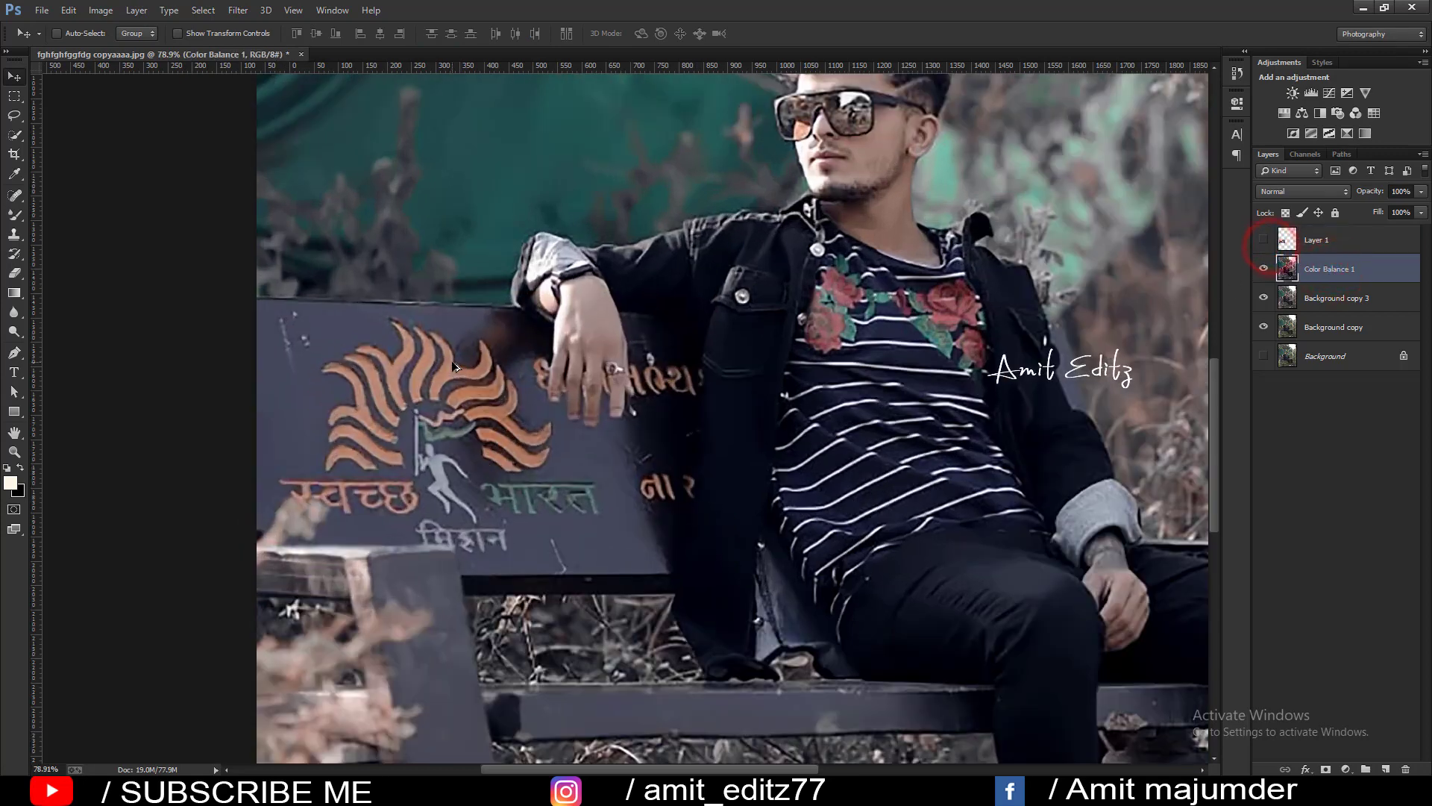
scroll(425, 366, up, 2)
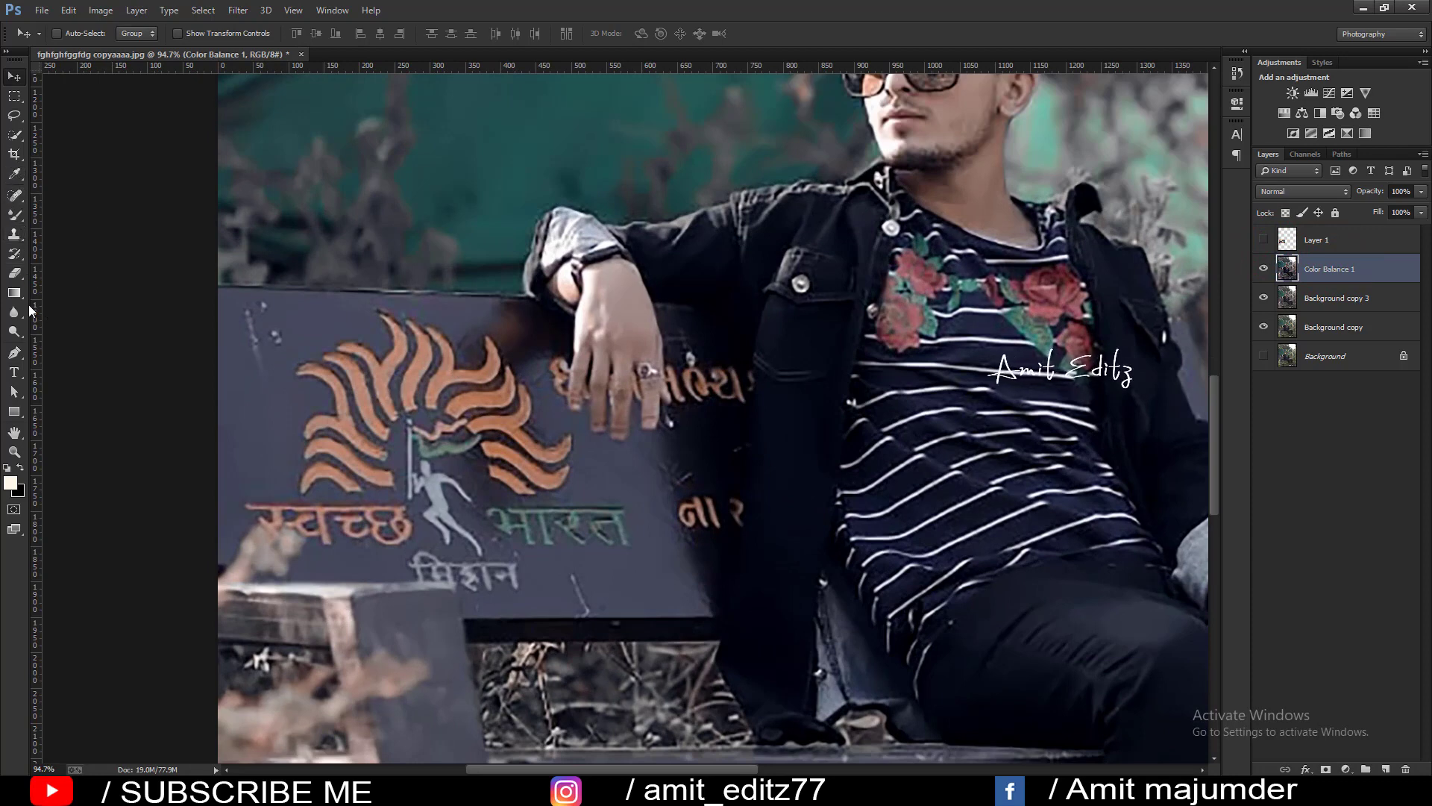
click(15, 353)
scroll(224, 290, up, 2)
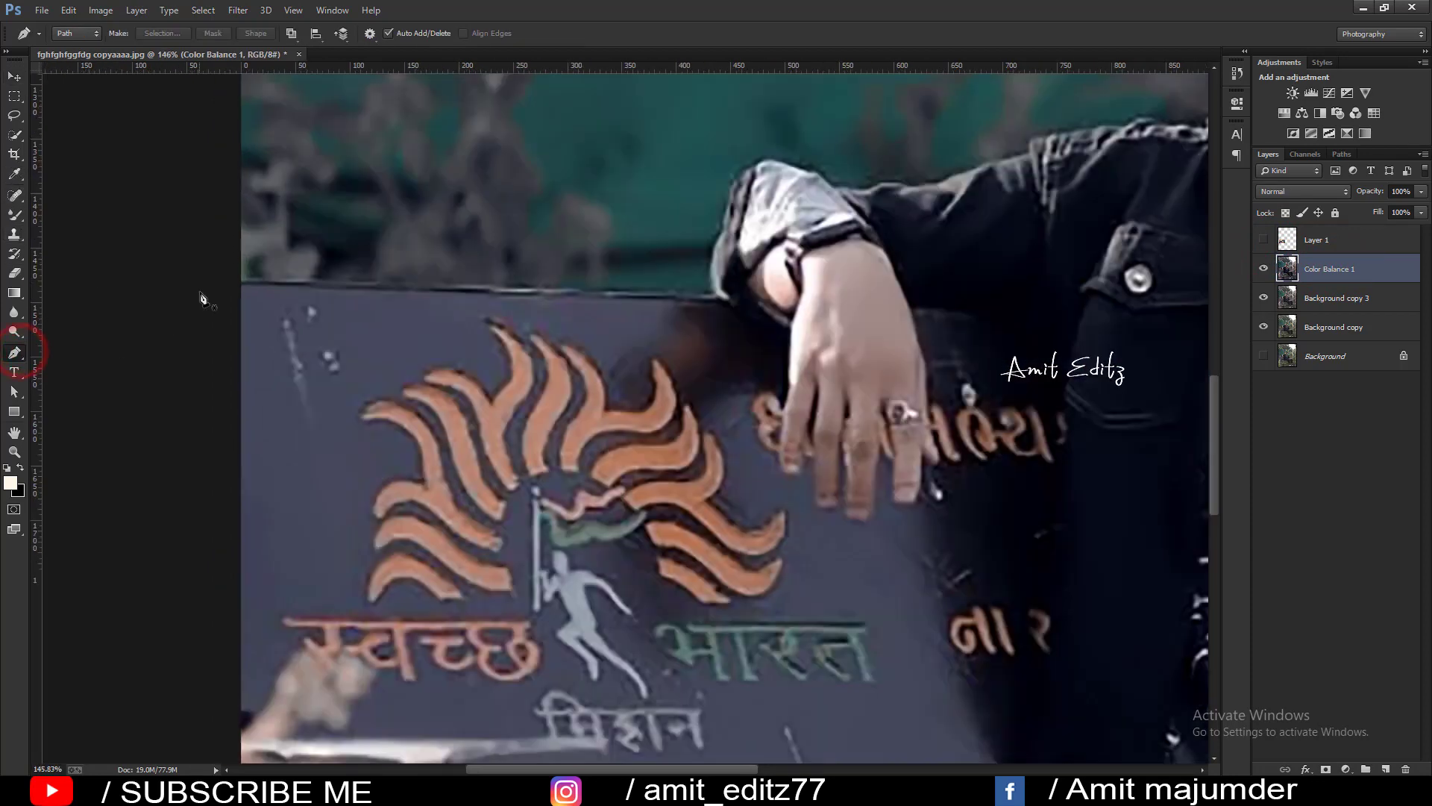
click(240, 283)
click(678, 298)
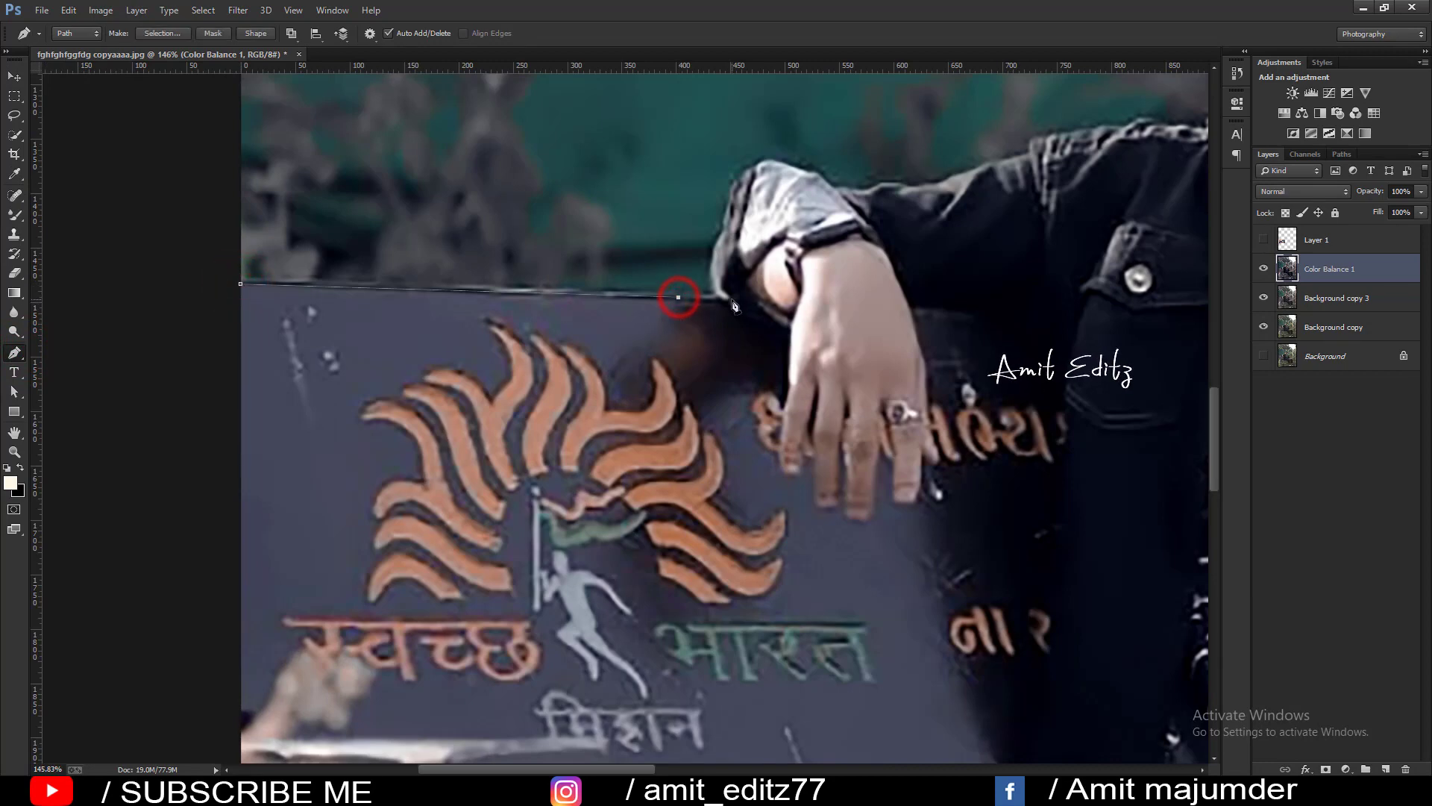
Curve the path around the wrist, the side of the hand and the fingertips.
mouse_move(774, 332)
mouse_down()
mouse_move(358, 486)
mouse_move(689, 423)
mouse_up()
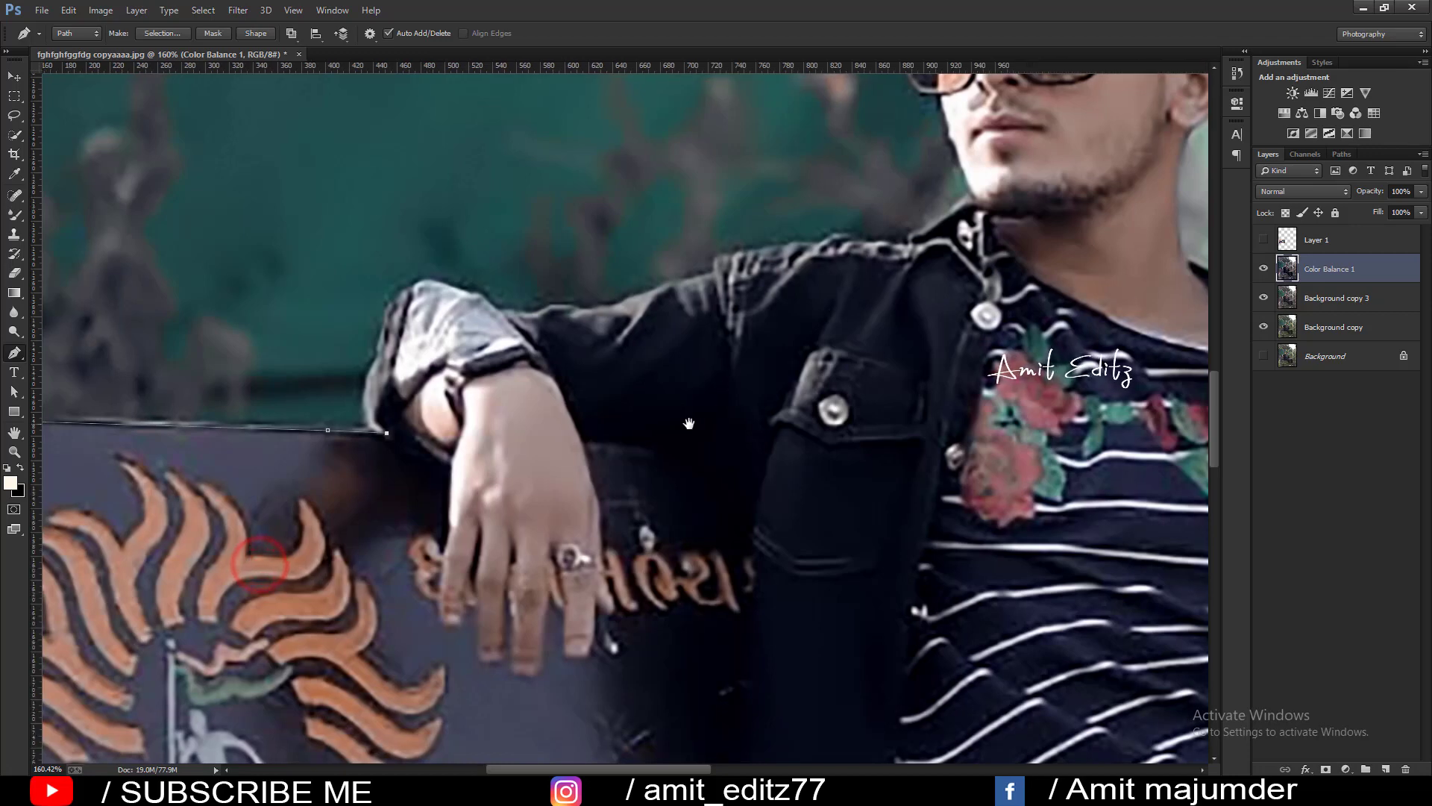
drag(423, 446, 446, 469)
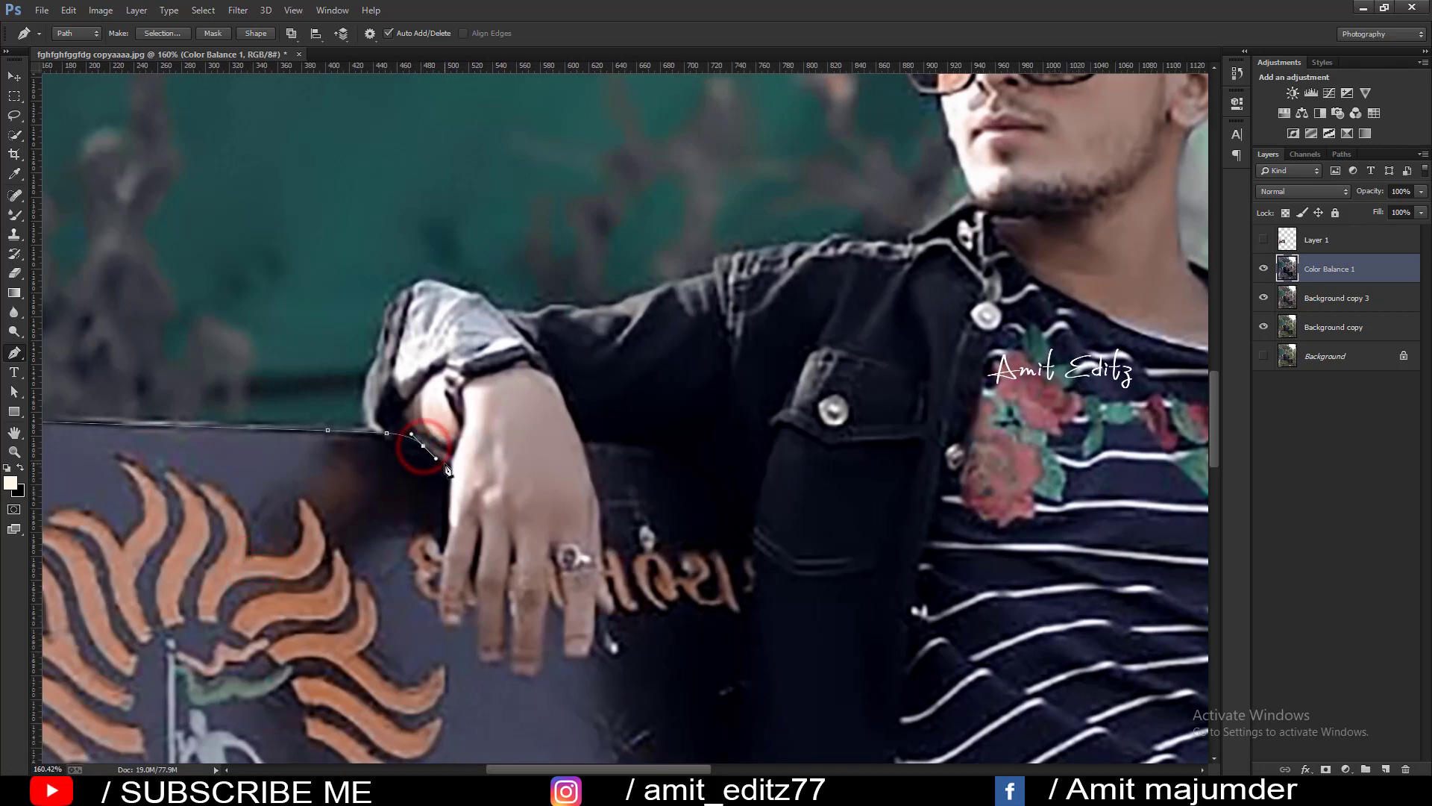
click(452, 463)
drag(448, 528, 450, 552)
click(467, 576)
drag(475, 603, 480, 621)
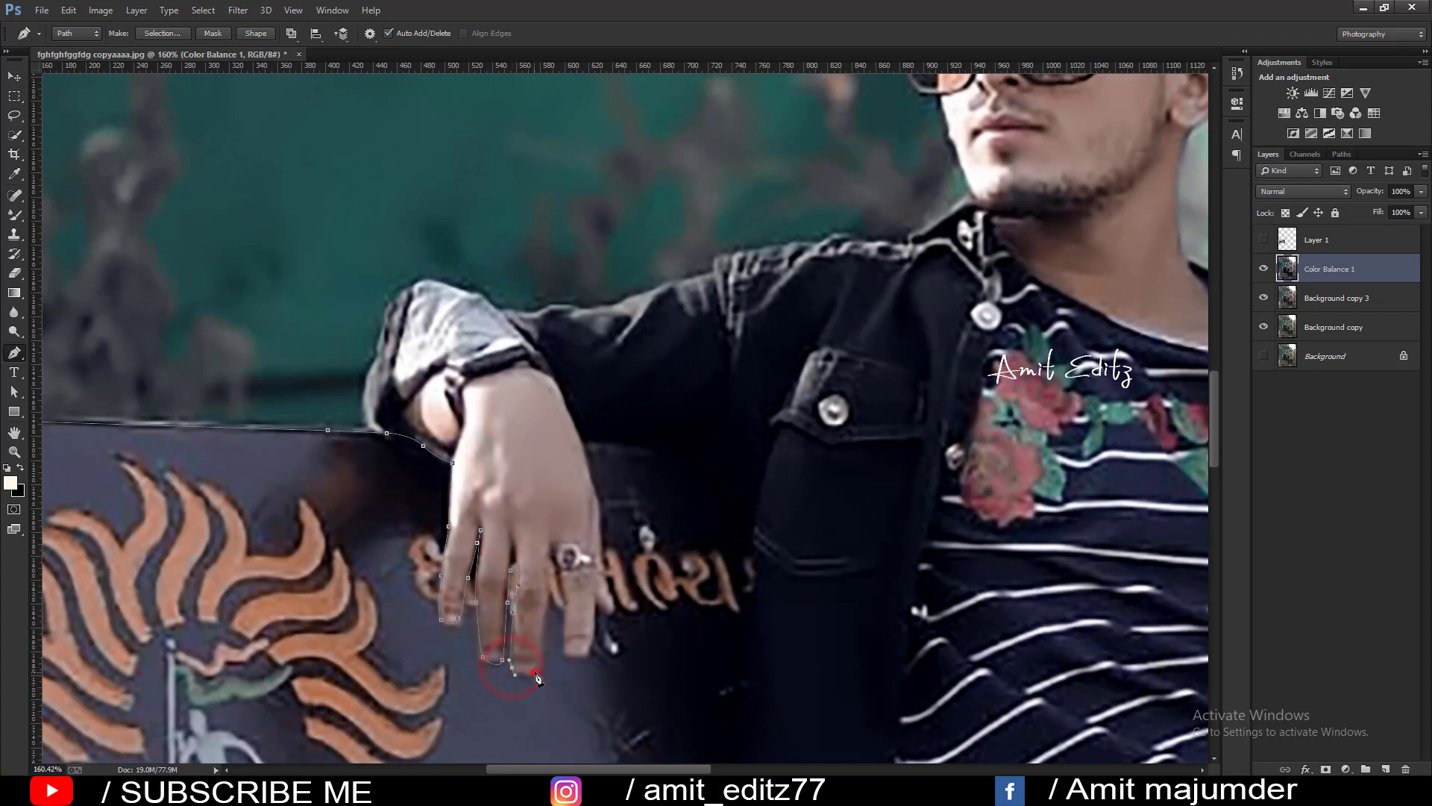
click(566, 595)
click(601, 578)
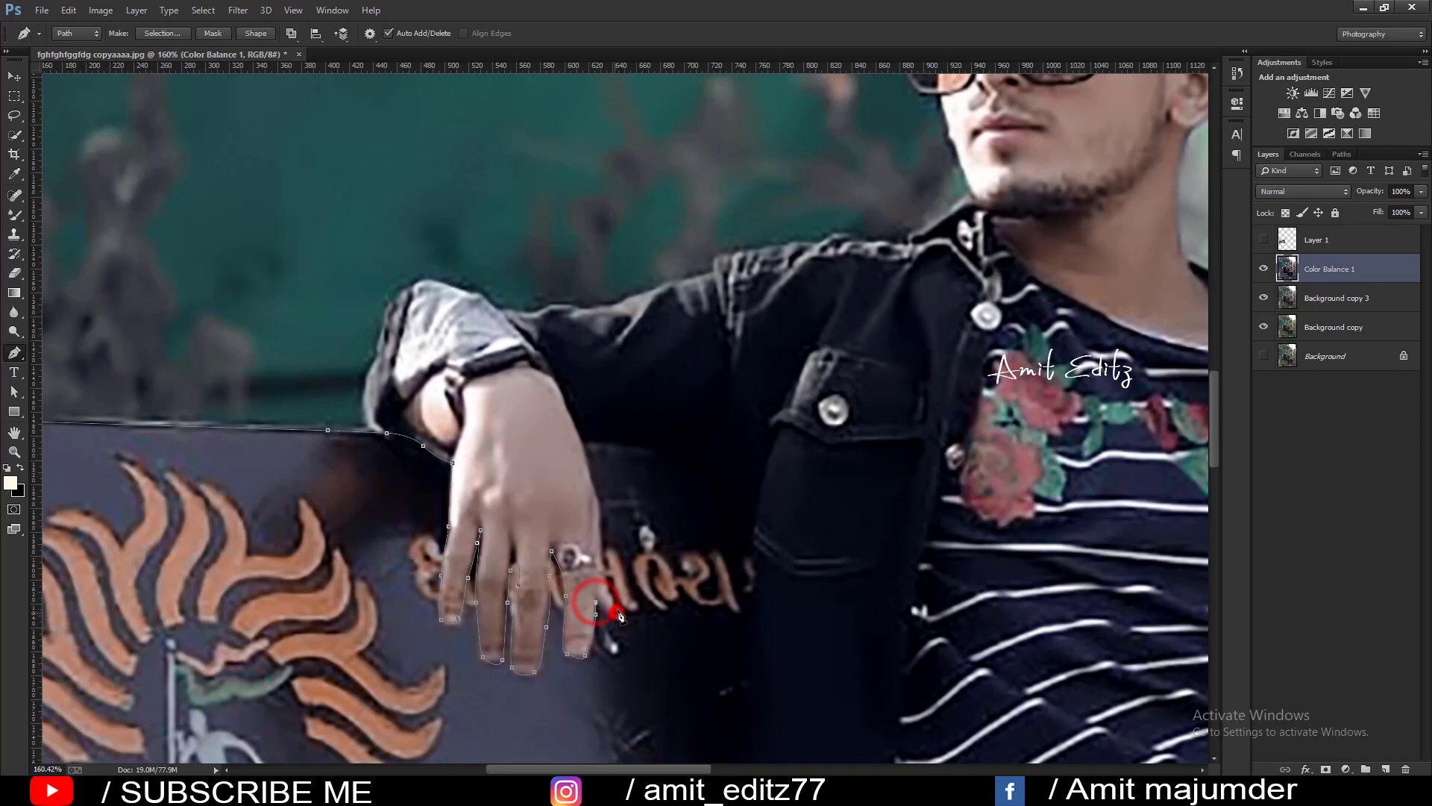
drag(598, 611, 606, 564)
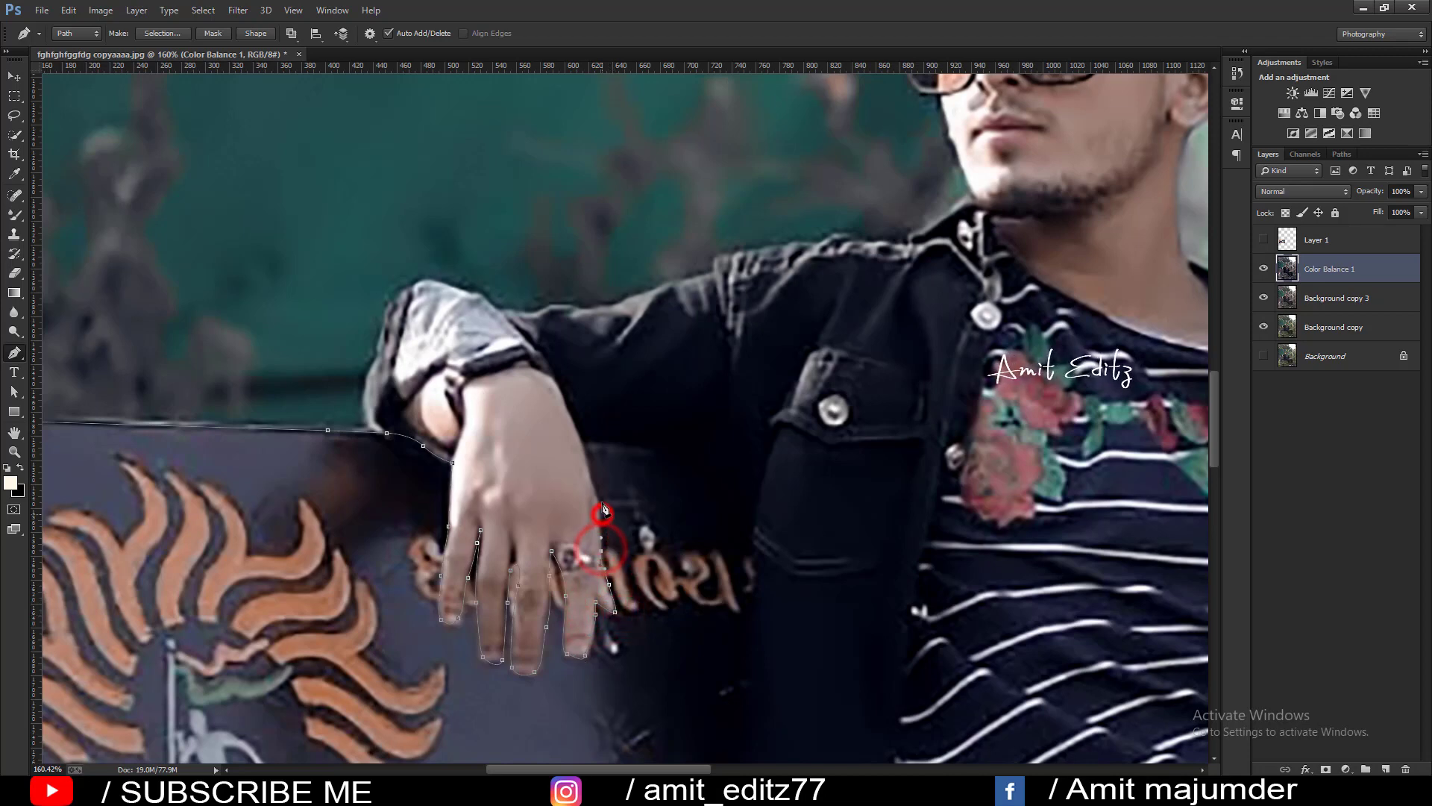
drag(597, 495, 579, 431)
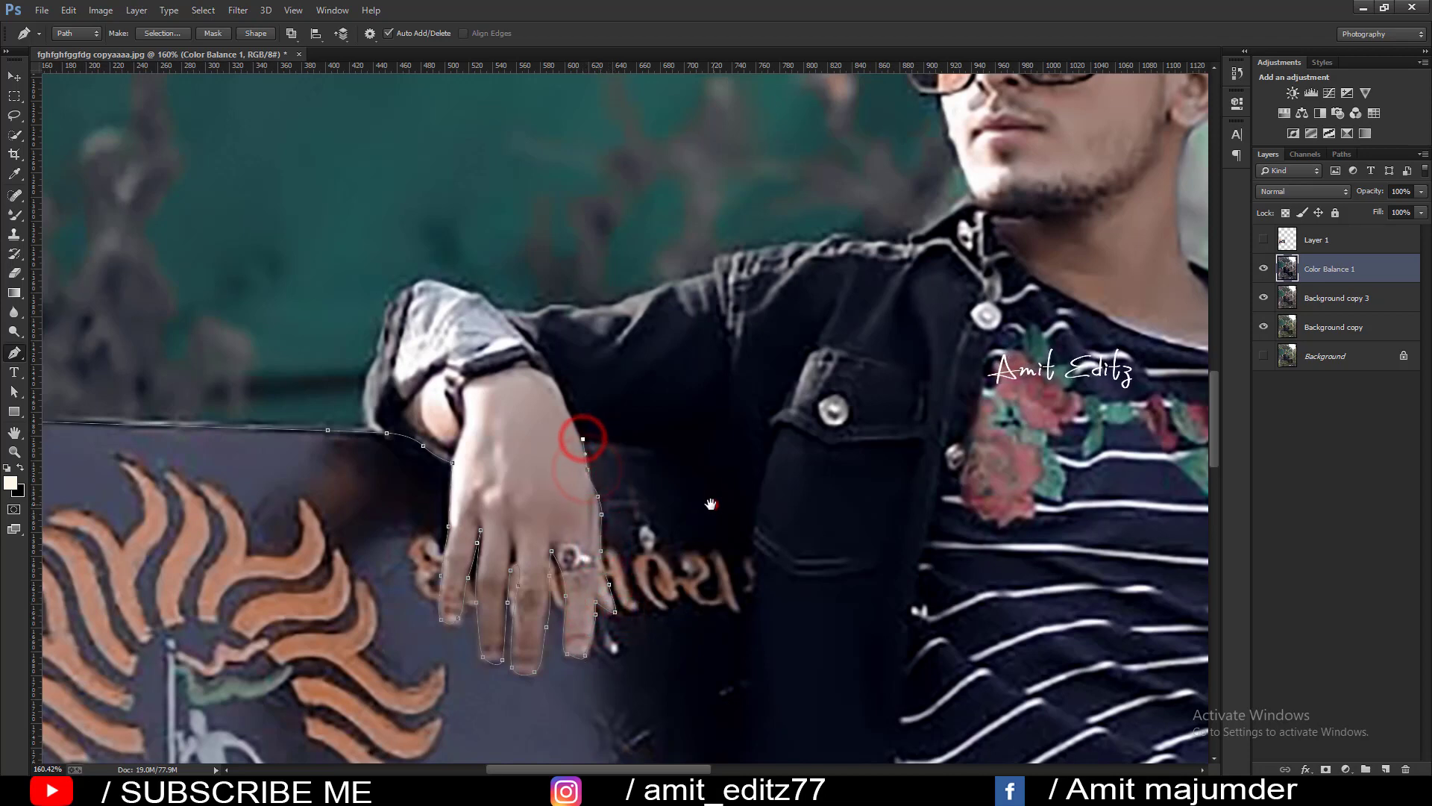
Continue the path along the board past the hand and down to its lower edge.
drag(709, 507, 398, 491)
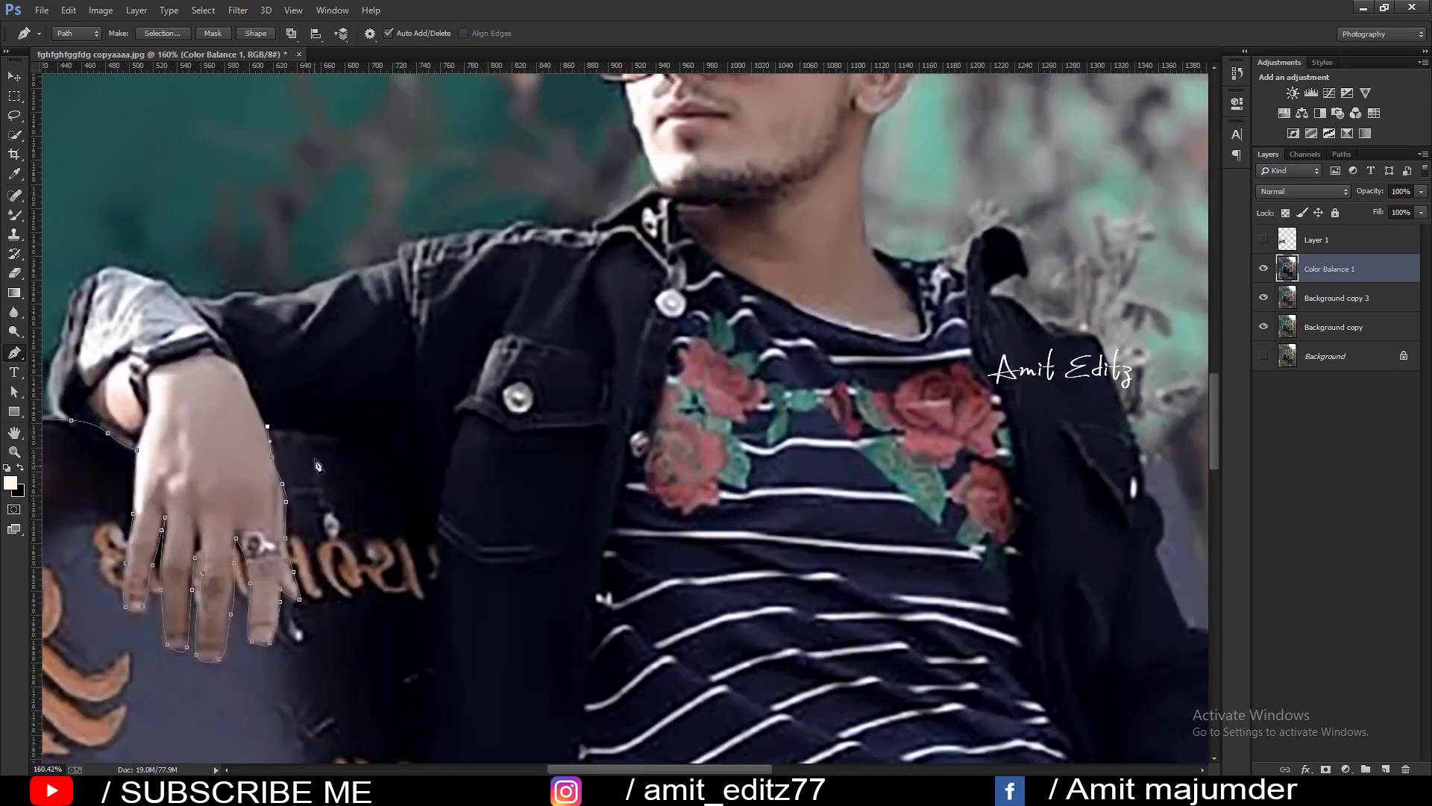
click(427, 483)
click(391, 597)
drag(393, 662, 469, 478)
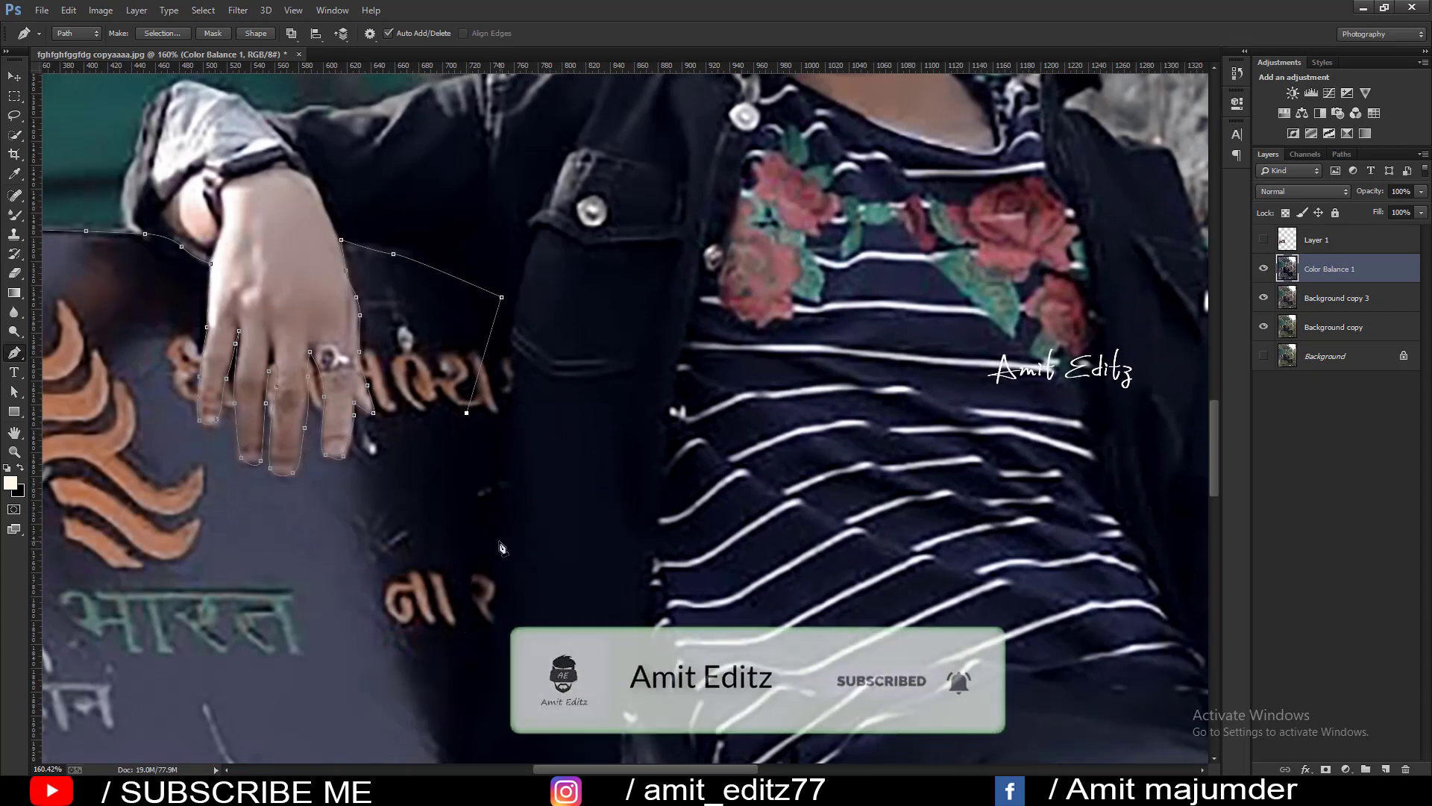
drag(497, 556, 497, 671)
scroll(496, 671, down, 5)
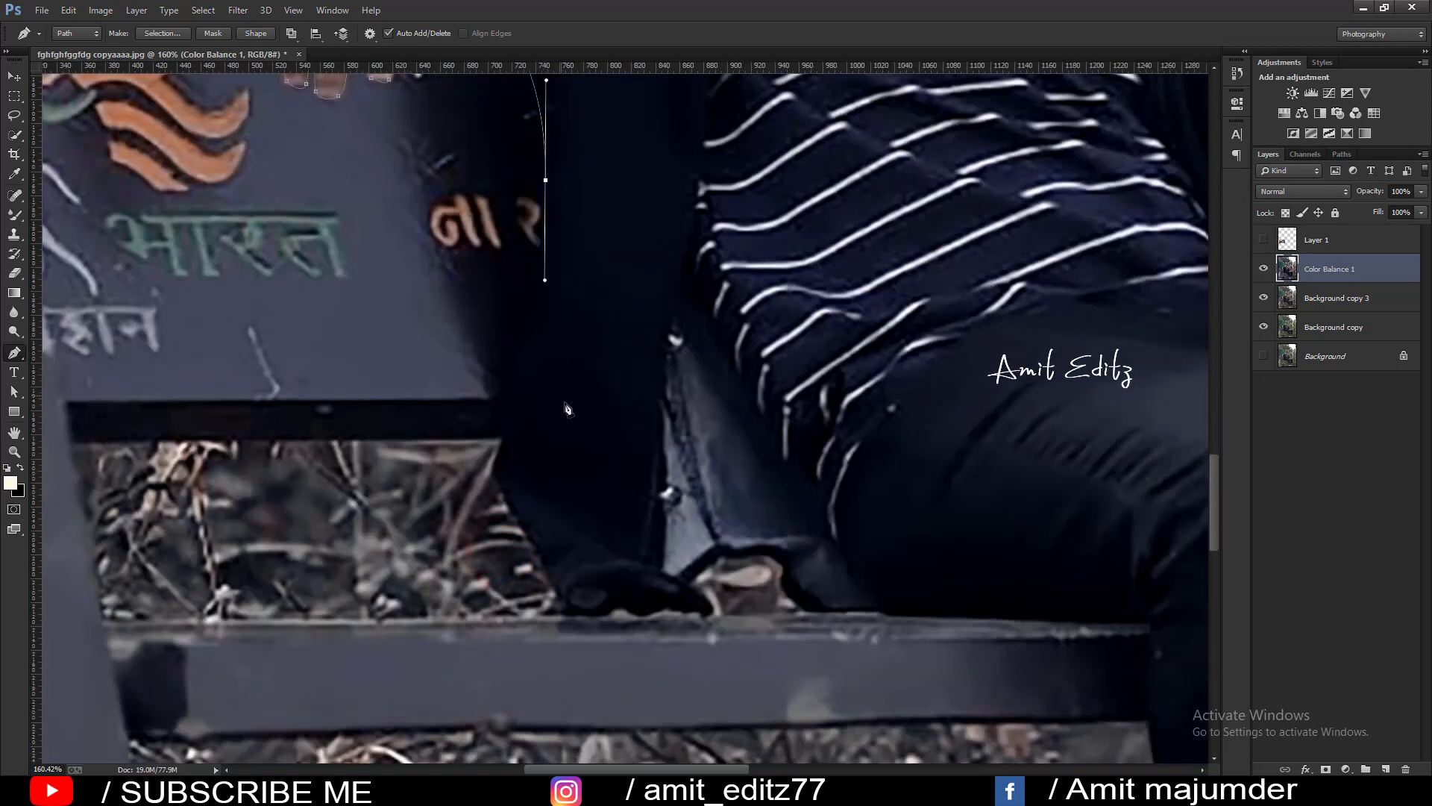
click(565, 403)
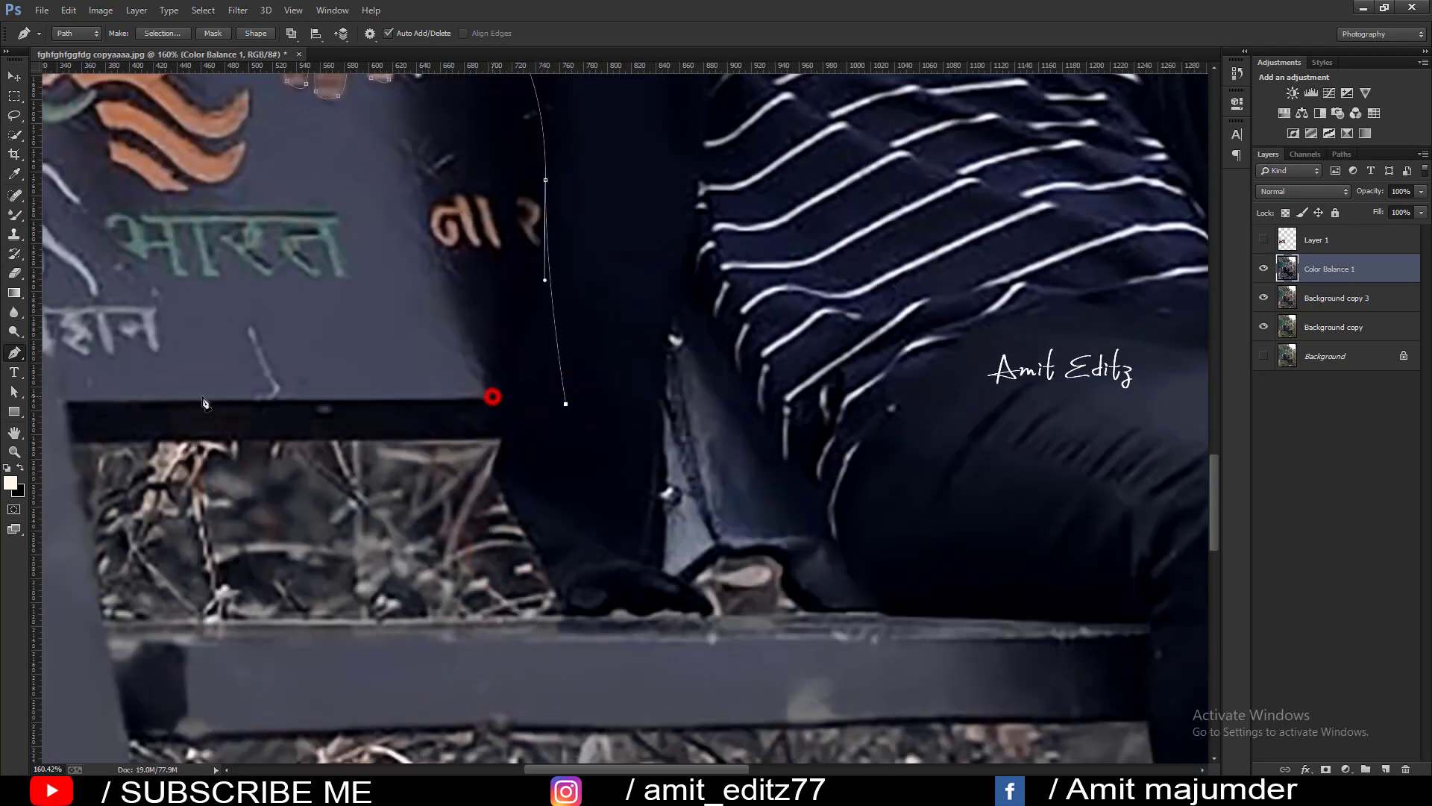
click(492, 396)
Close the path past the board's bottom-left corner and convert it into a selection.
drag(191, 403, 815, 441)
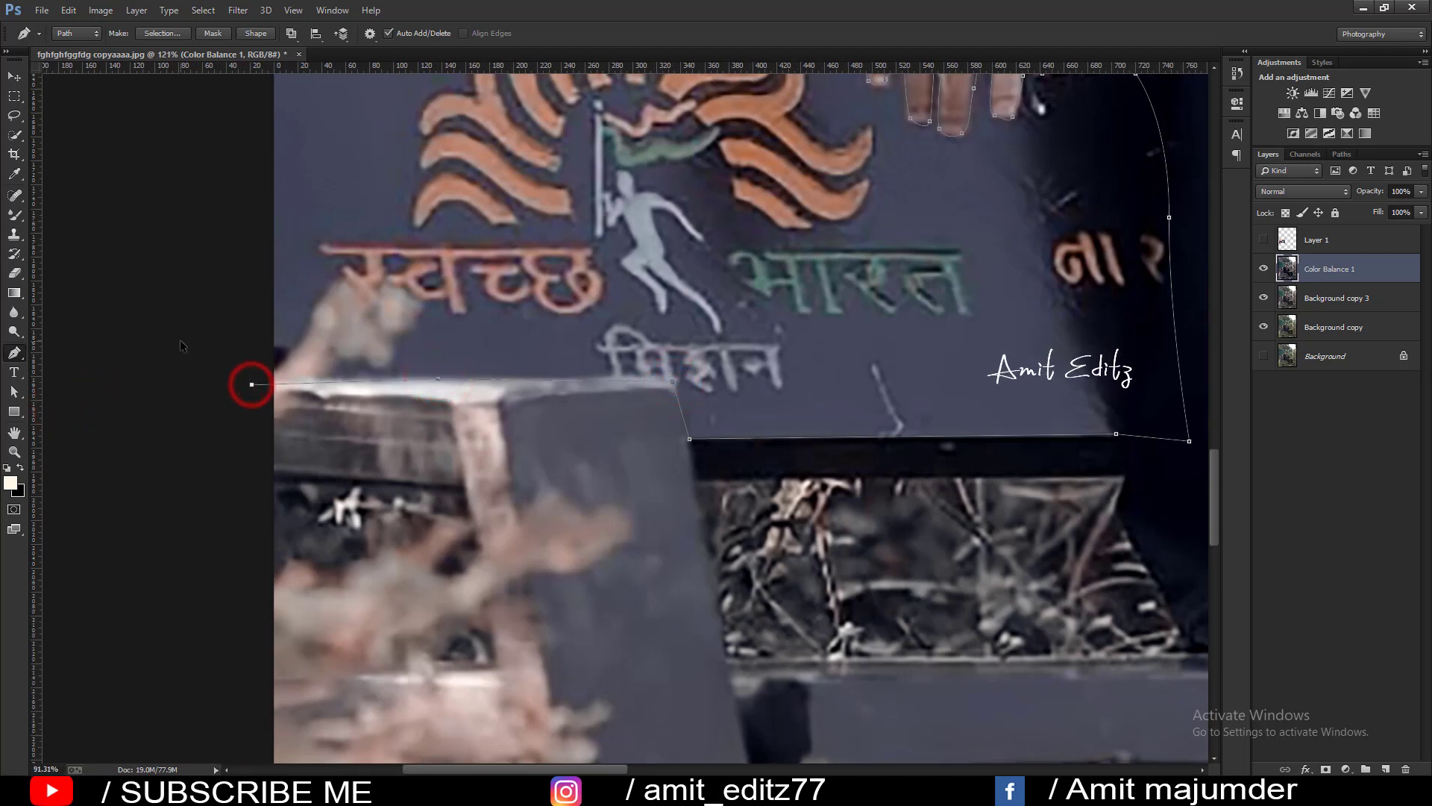
scroll(224, 377, down, 4)
click(260, 422)
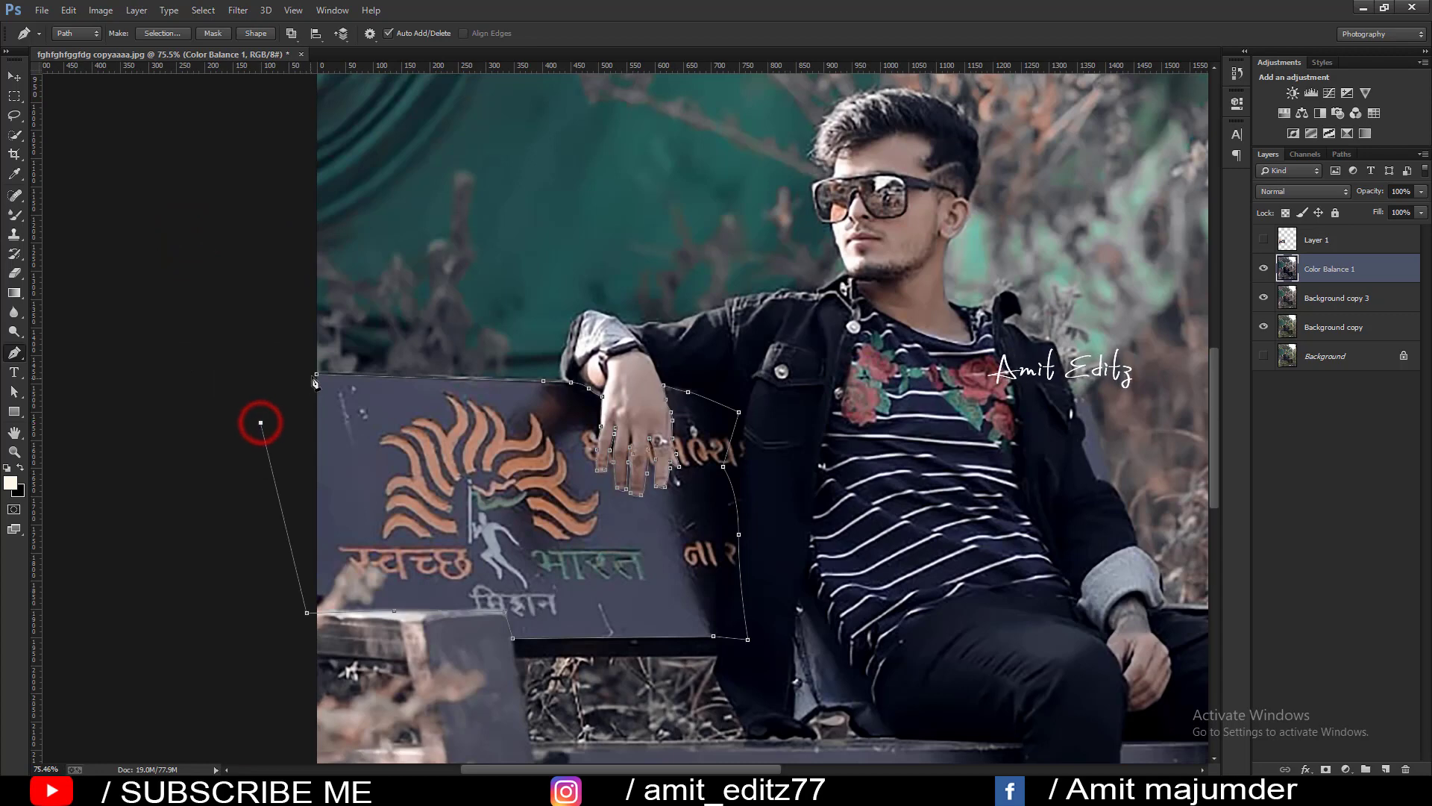
right_click(473, 457)
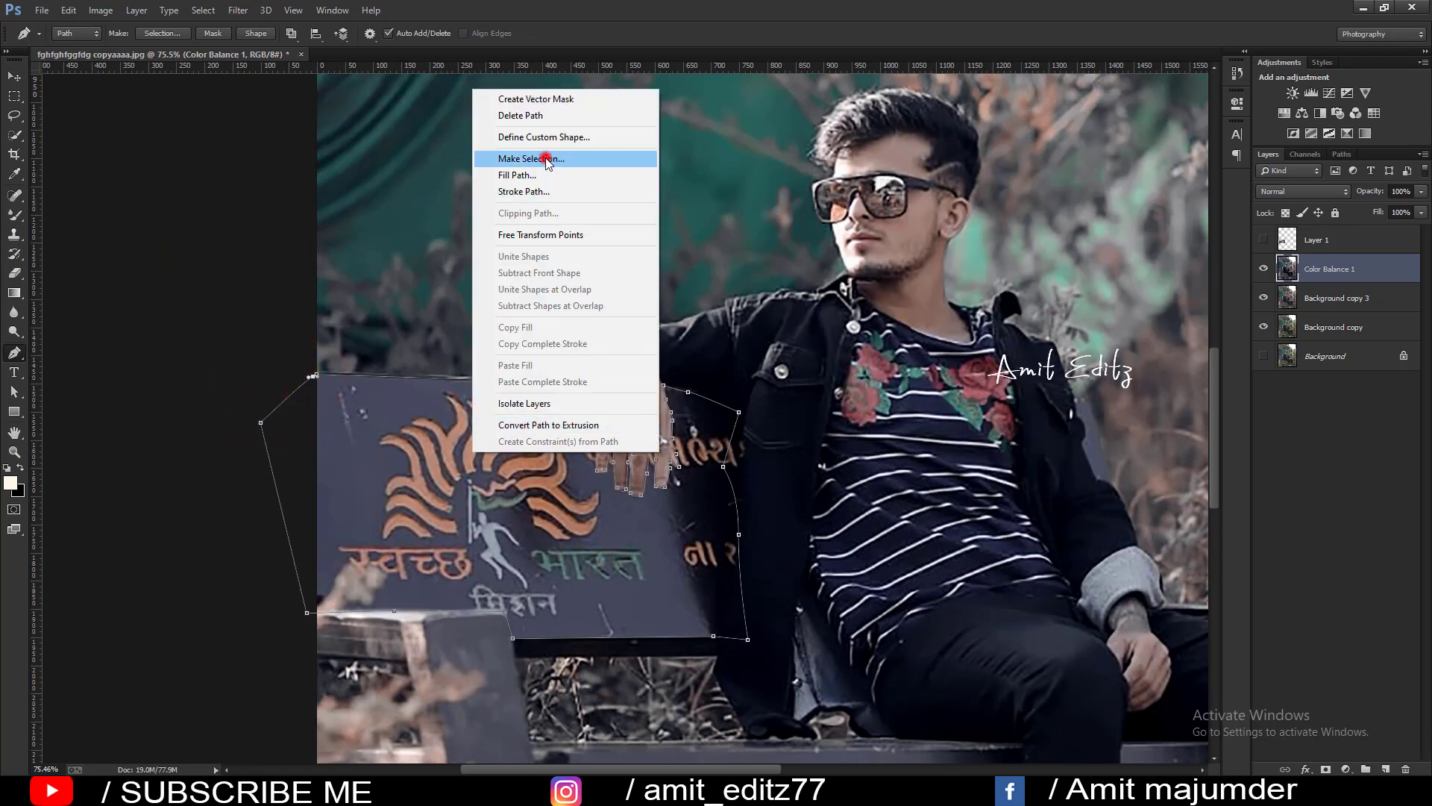
click(543, 154)
Delete the old graffiti Layer 1 and copy the backrest selection onto a new layer with Ctrl+J.
key(Return)
scroll(892, 347, down, 2)
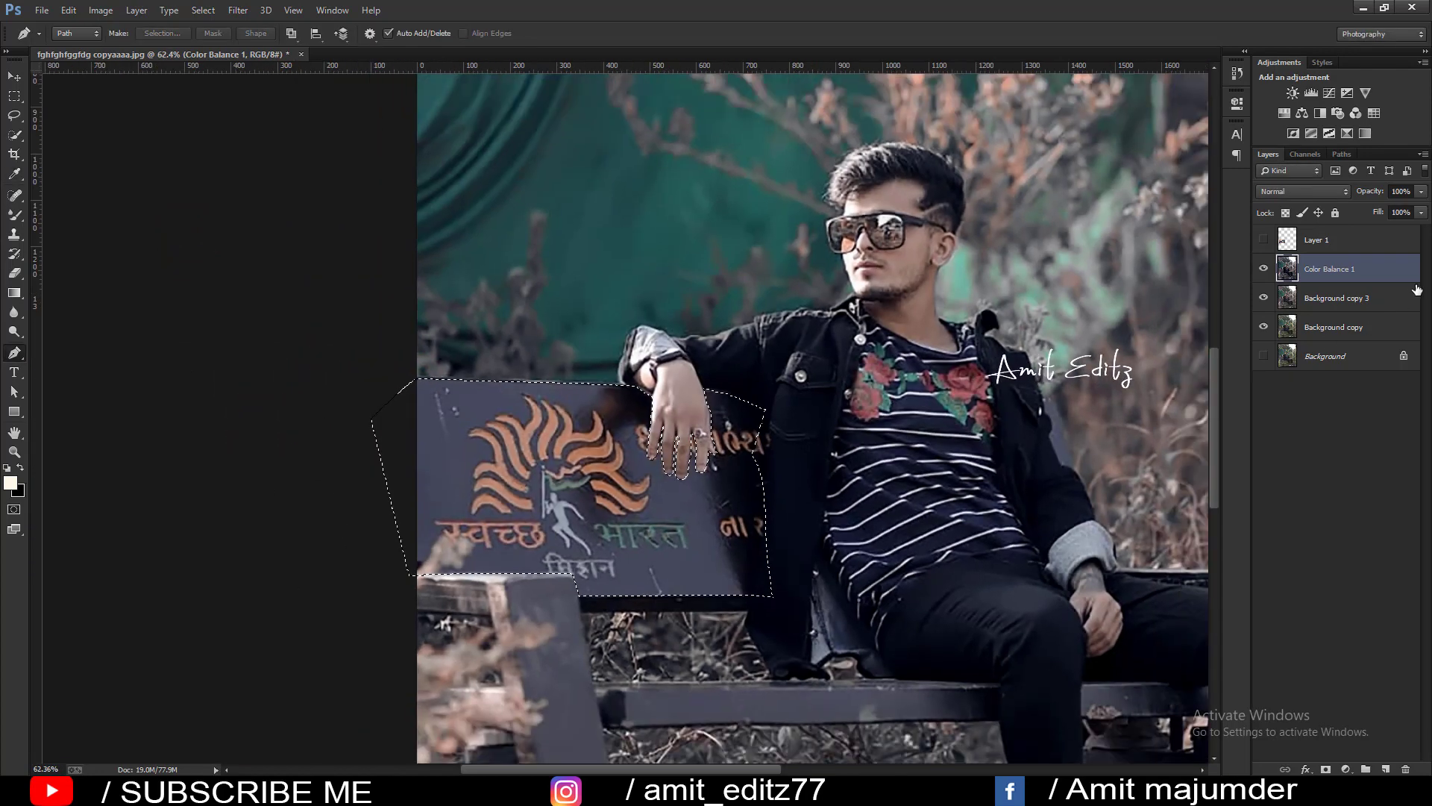
click(1264, 240)
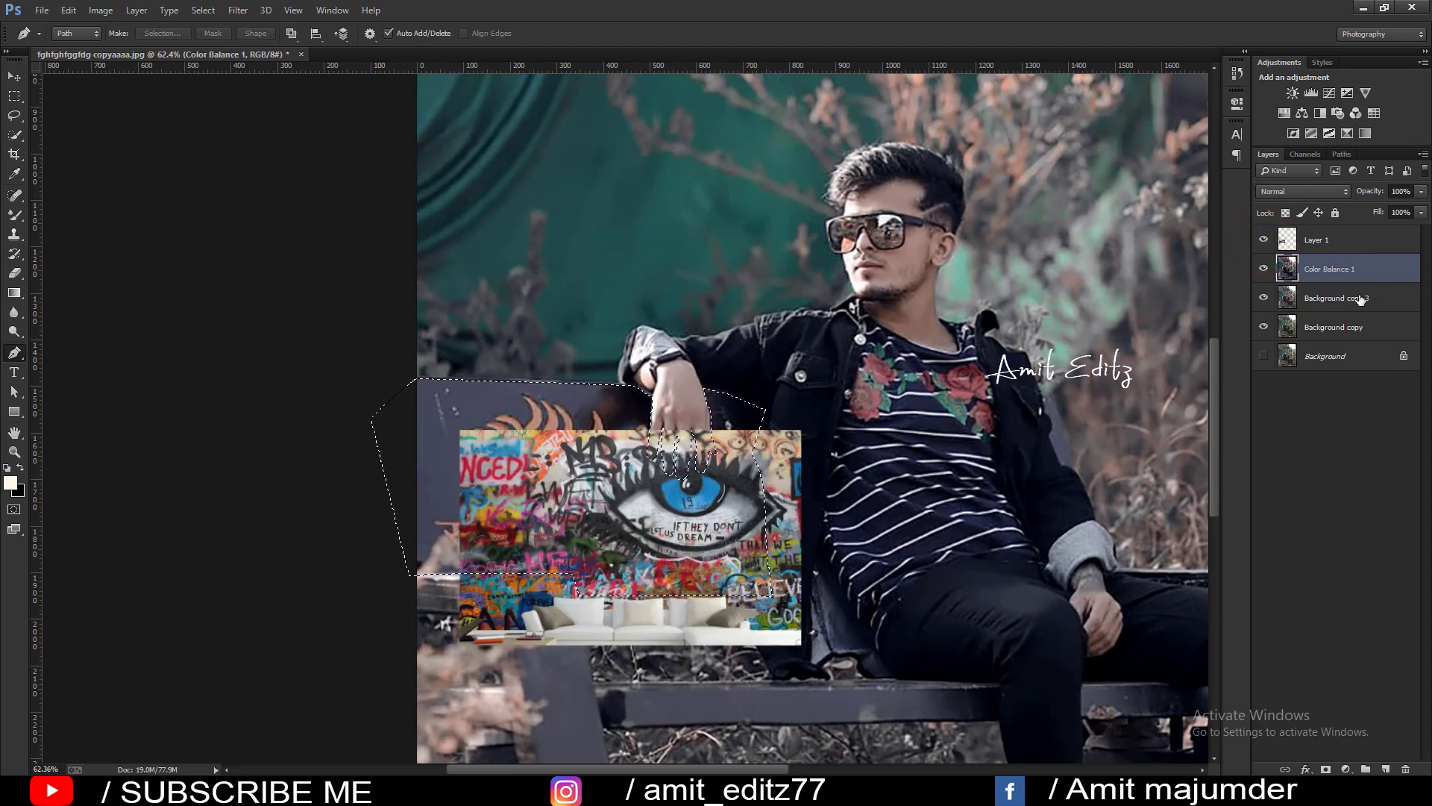
click(1347, 241)
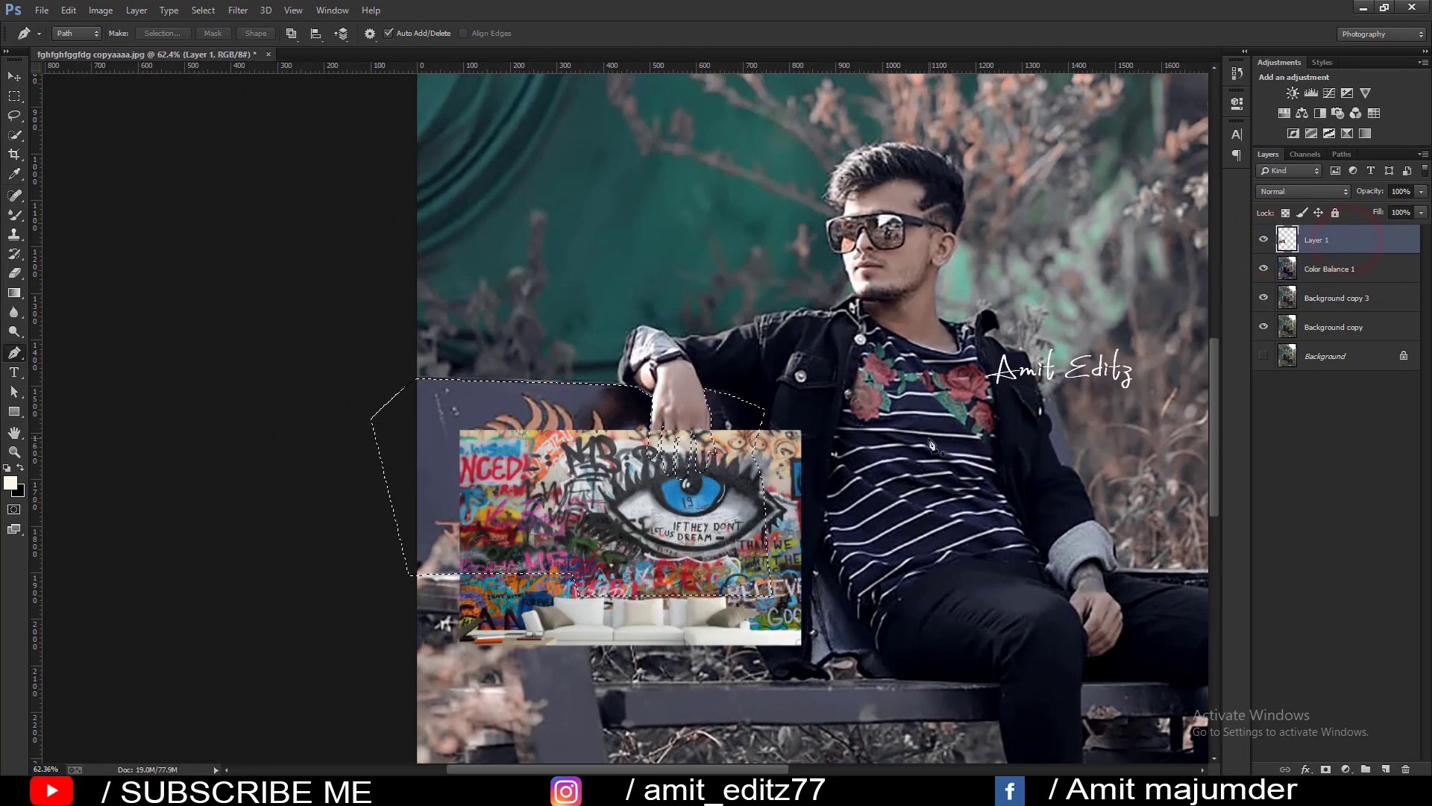
key(ctrl+t)
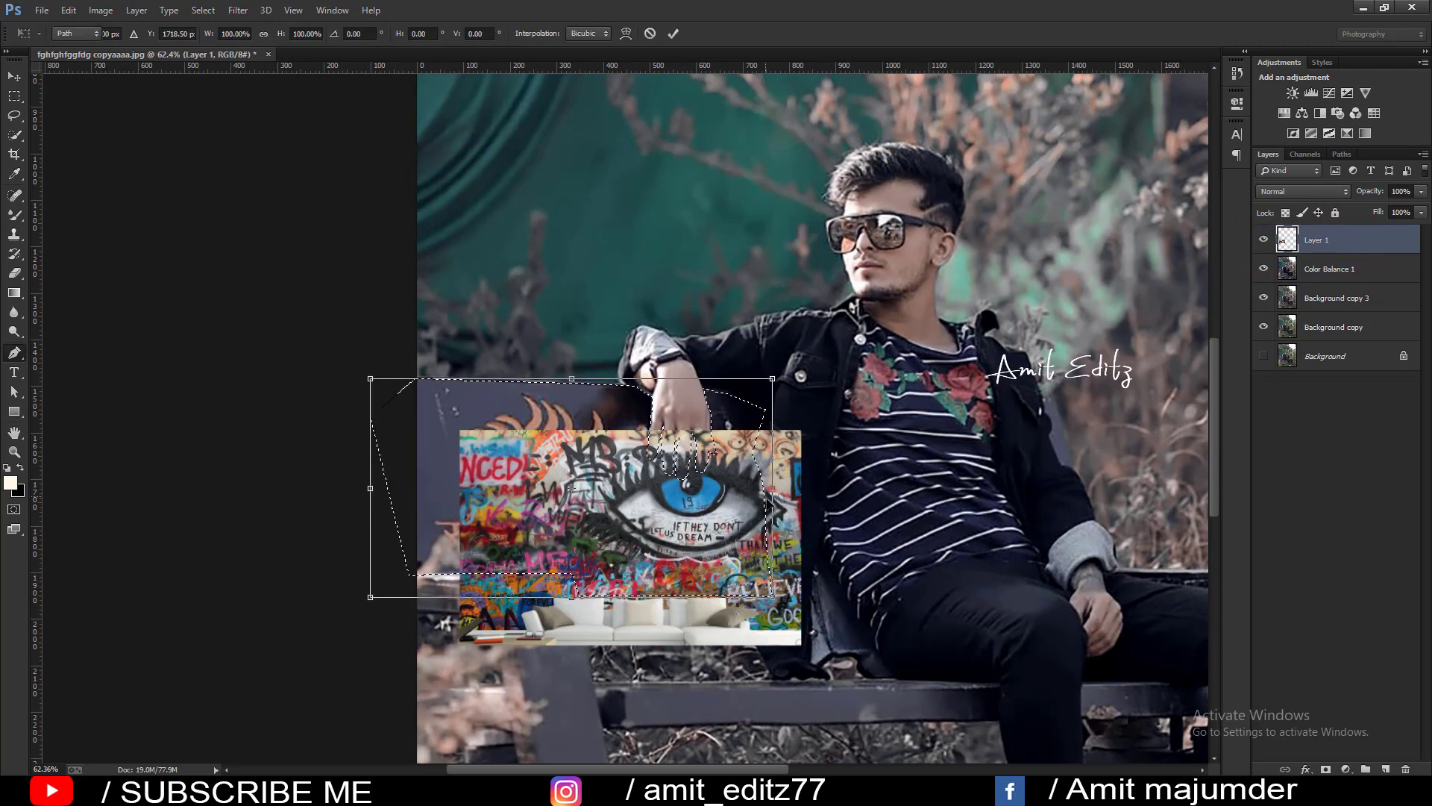
key(Return)
mouse_move(1354, 241)
mouse_down()
mouse_move(1407, 537)
mouse_move(1405, 769)
mouse_up()
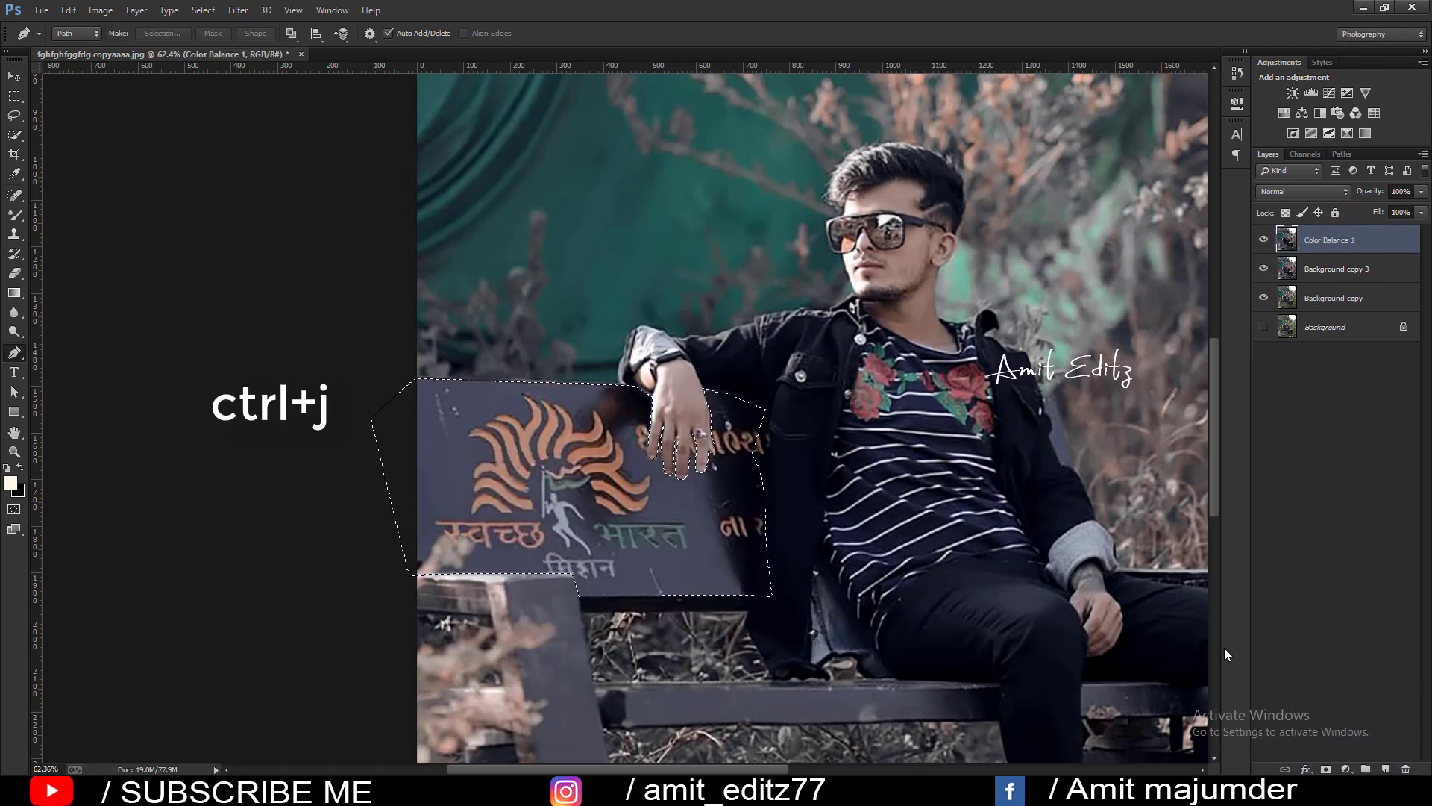
key(ctrl+j)
scroll(790, 215, up, 1)
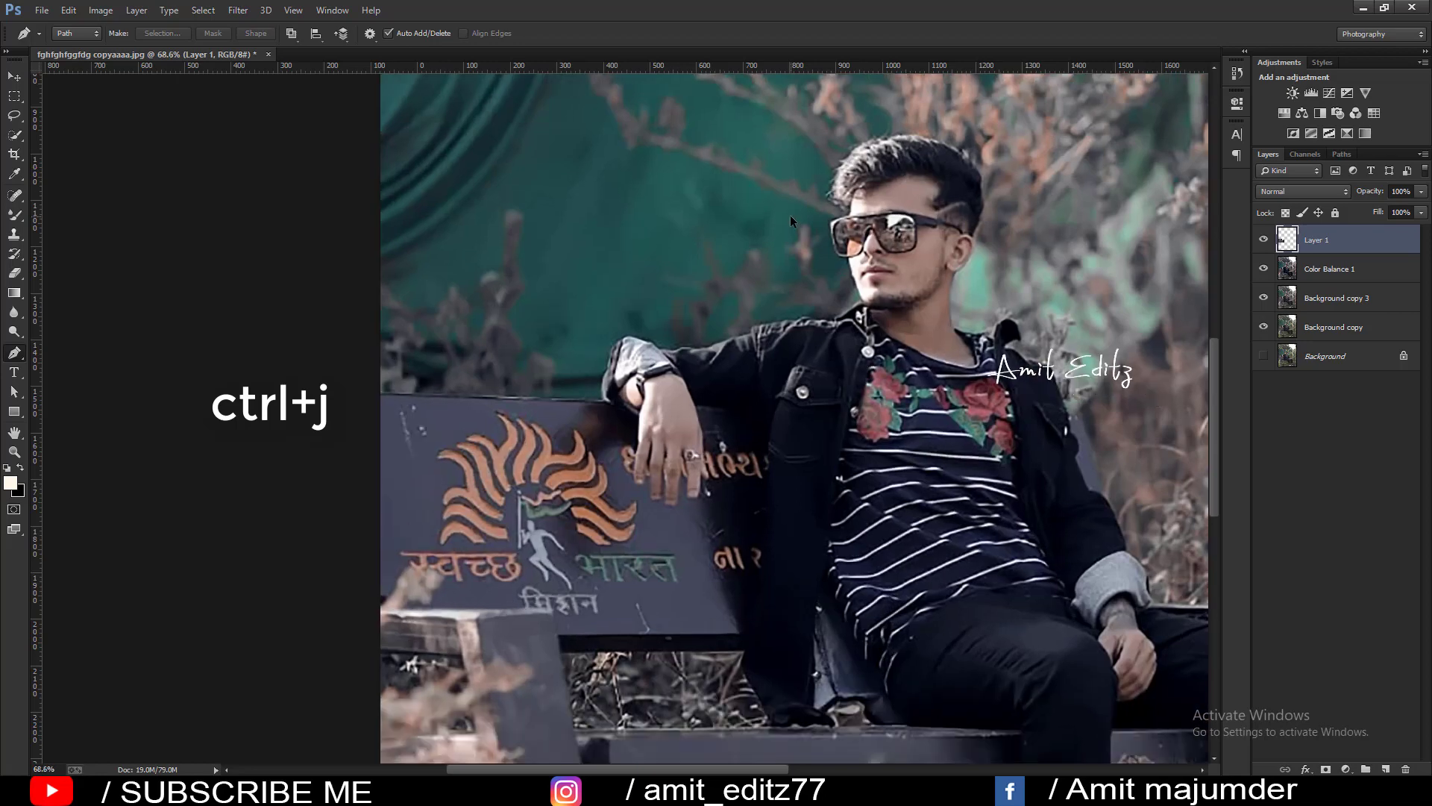
Open the graffiti eye image and bring it into the bench portrait as a new layer.
click(42, 10)
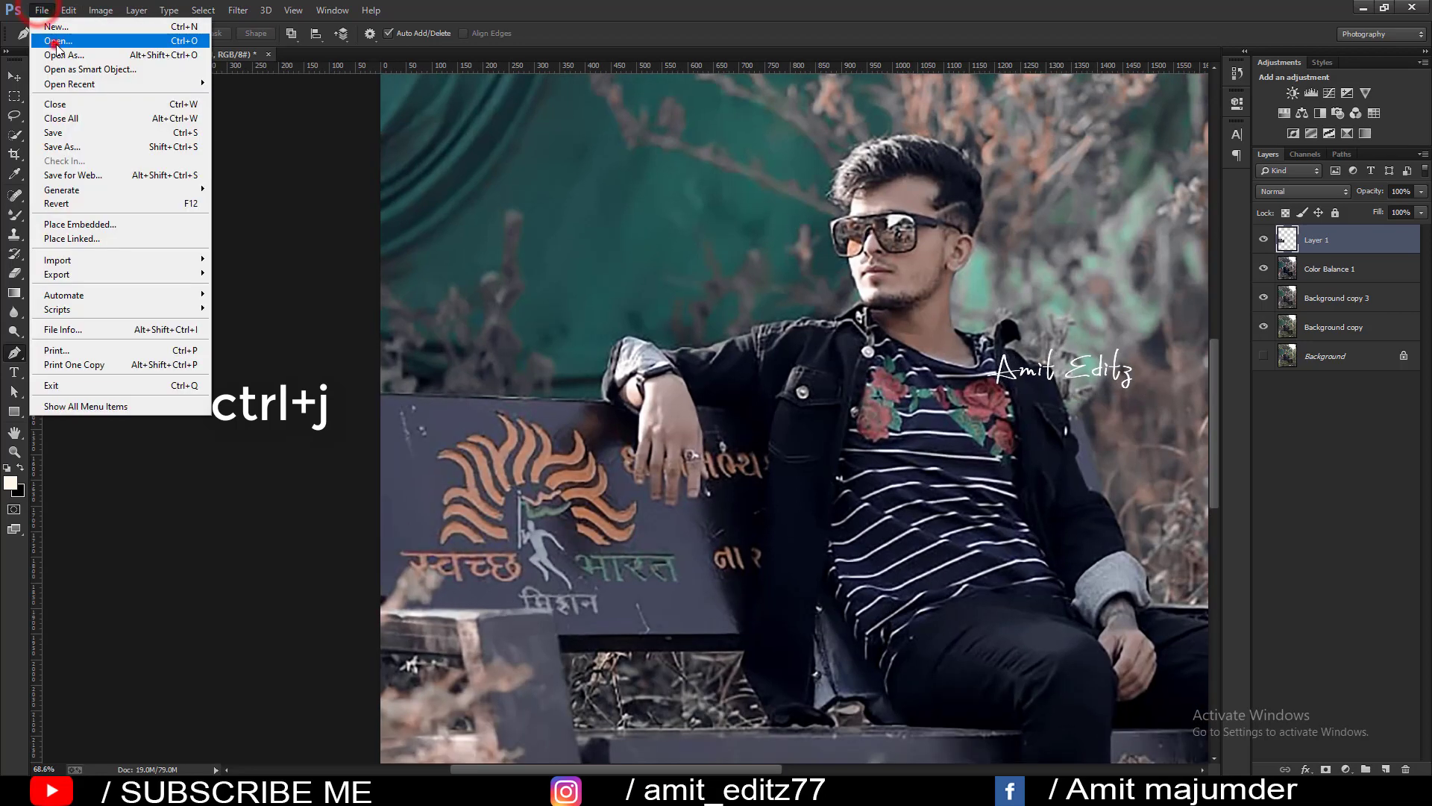
click(45, 27)
click(430, 168)
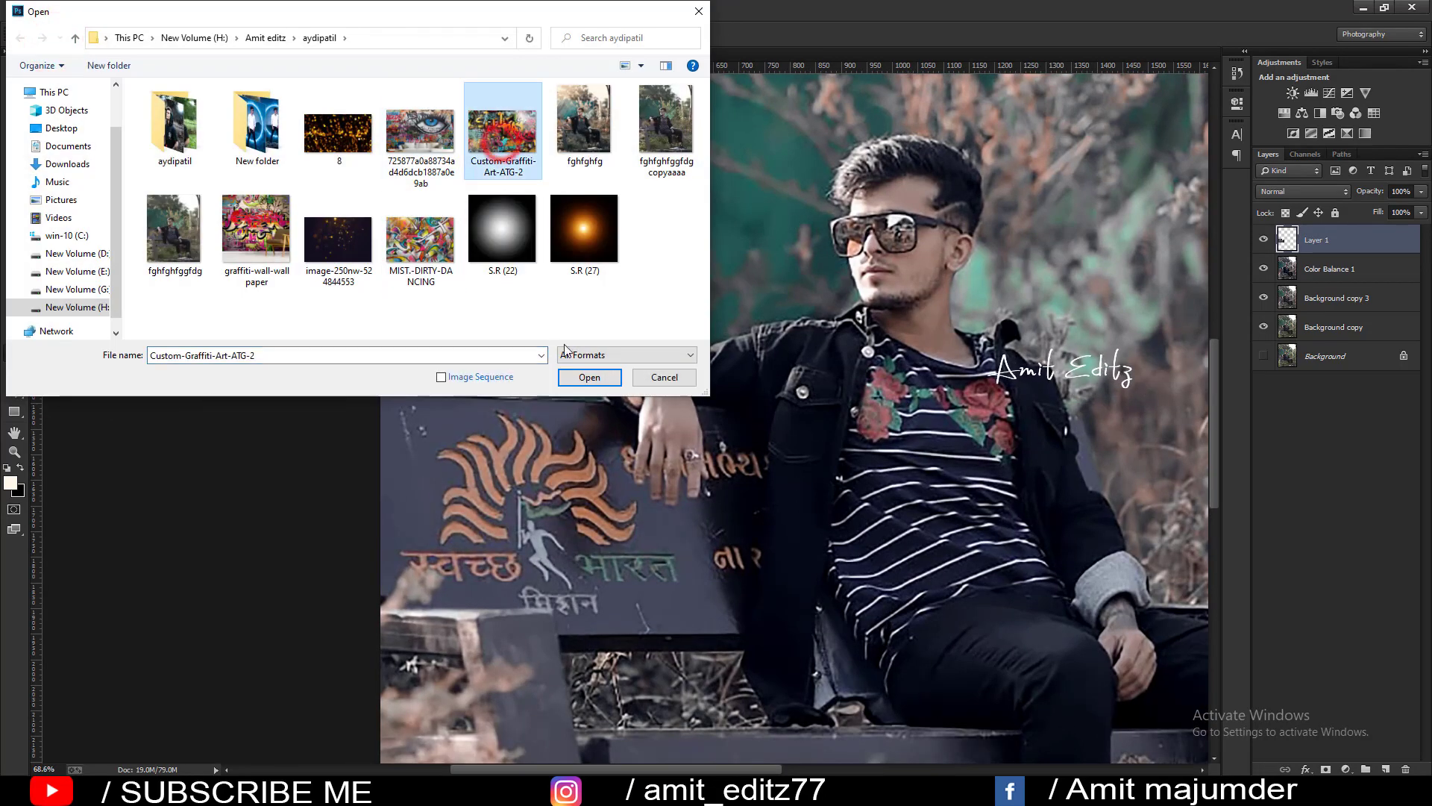
click(585, 377)
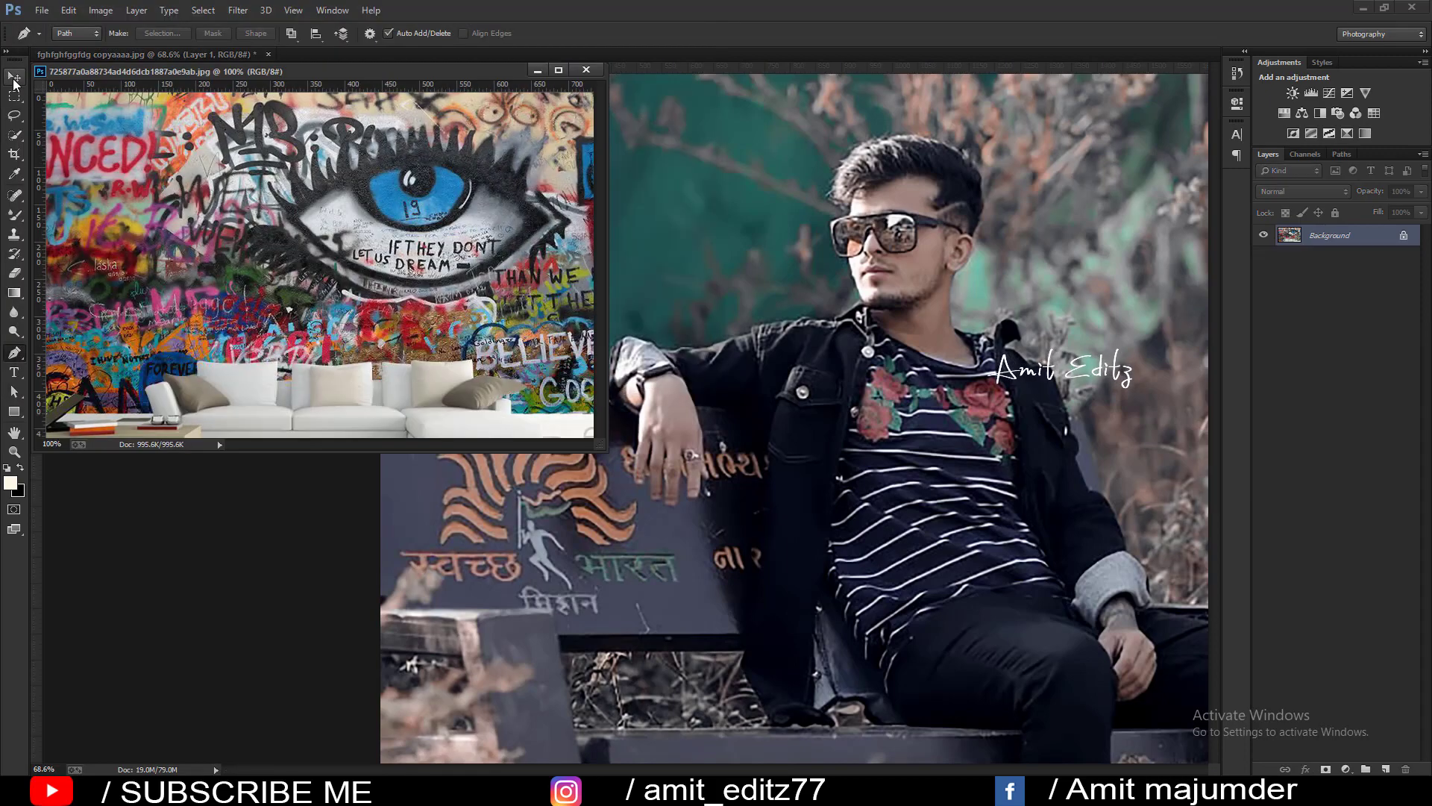
click(14, 76)
drag(209, 196, 666, 303)
click(585, 70)
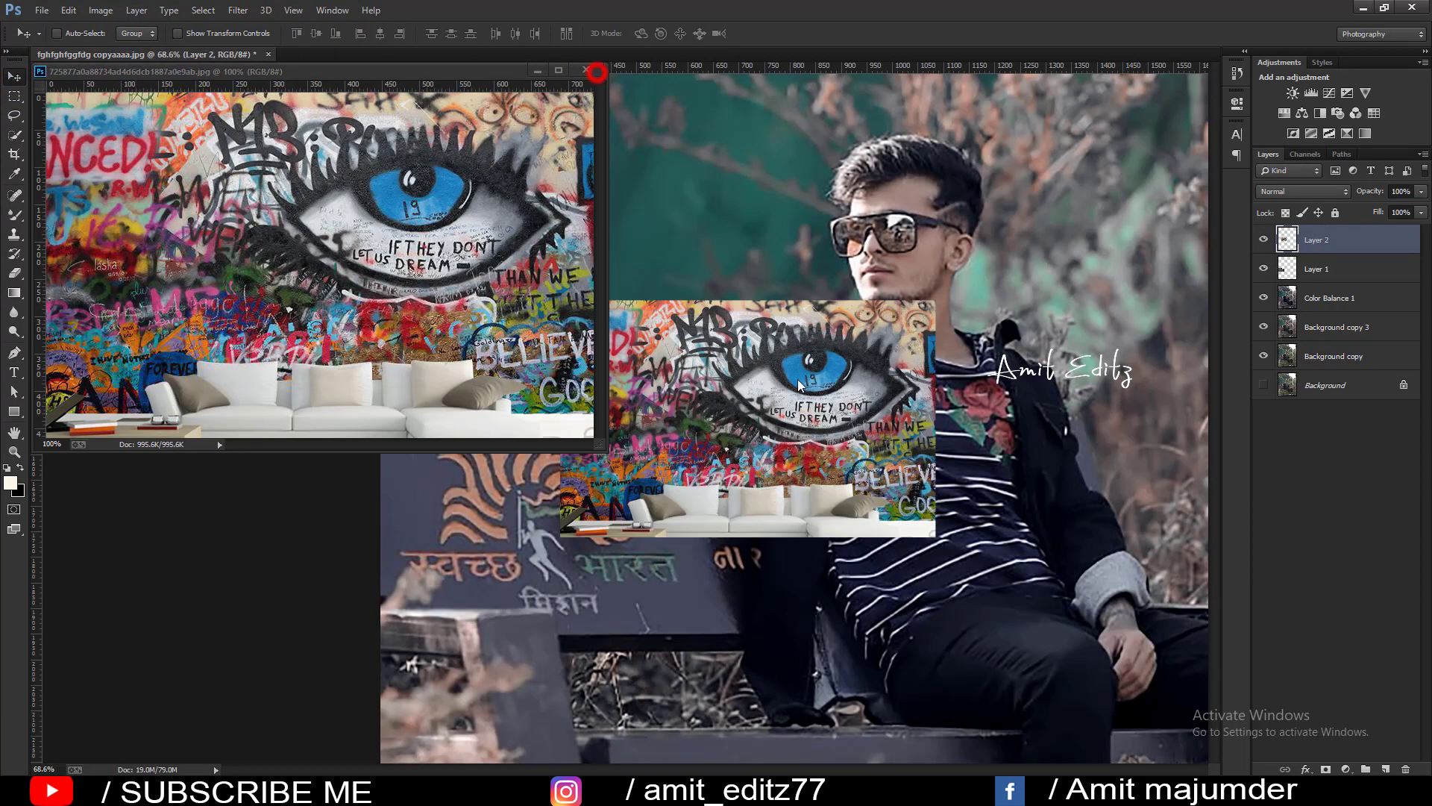
Position and enlarge the graffiti over the backrest, clipped to the backrest's Layer 1.
mouse_move(843, 409)
mouse_down()
mouse_move(650, 509)
mouse_move(679, 510)
mouse_up()
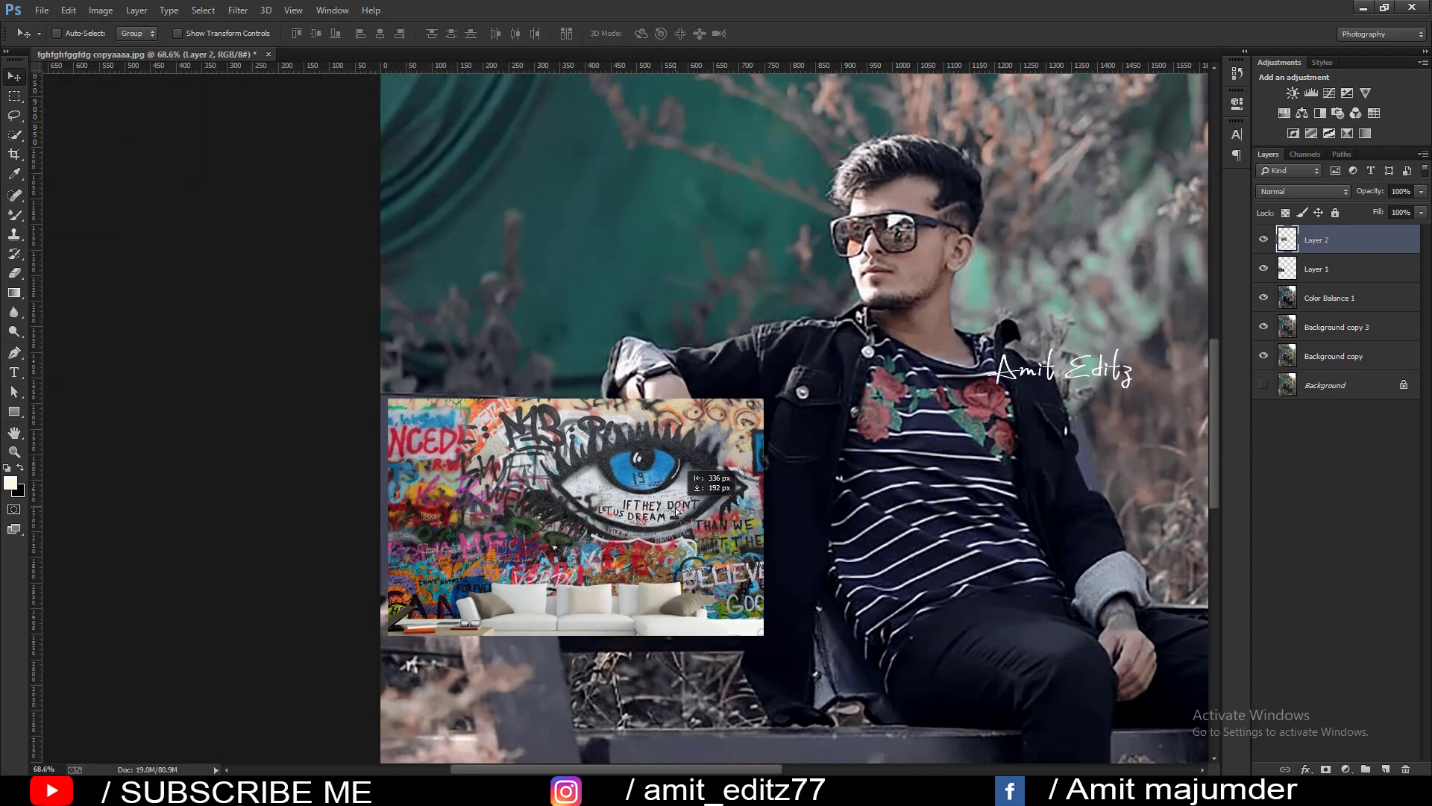
key(ctrl+t)
drag(768, 399, 802, 390)
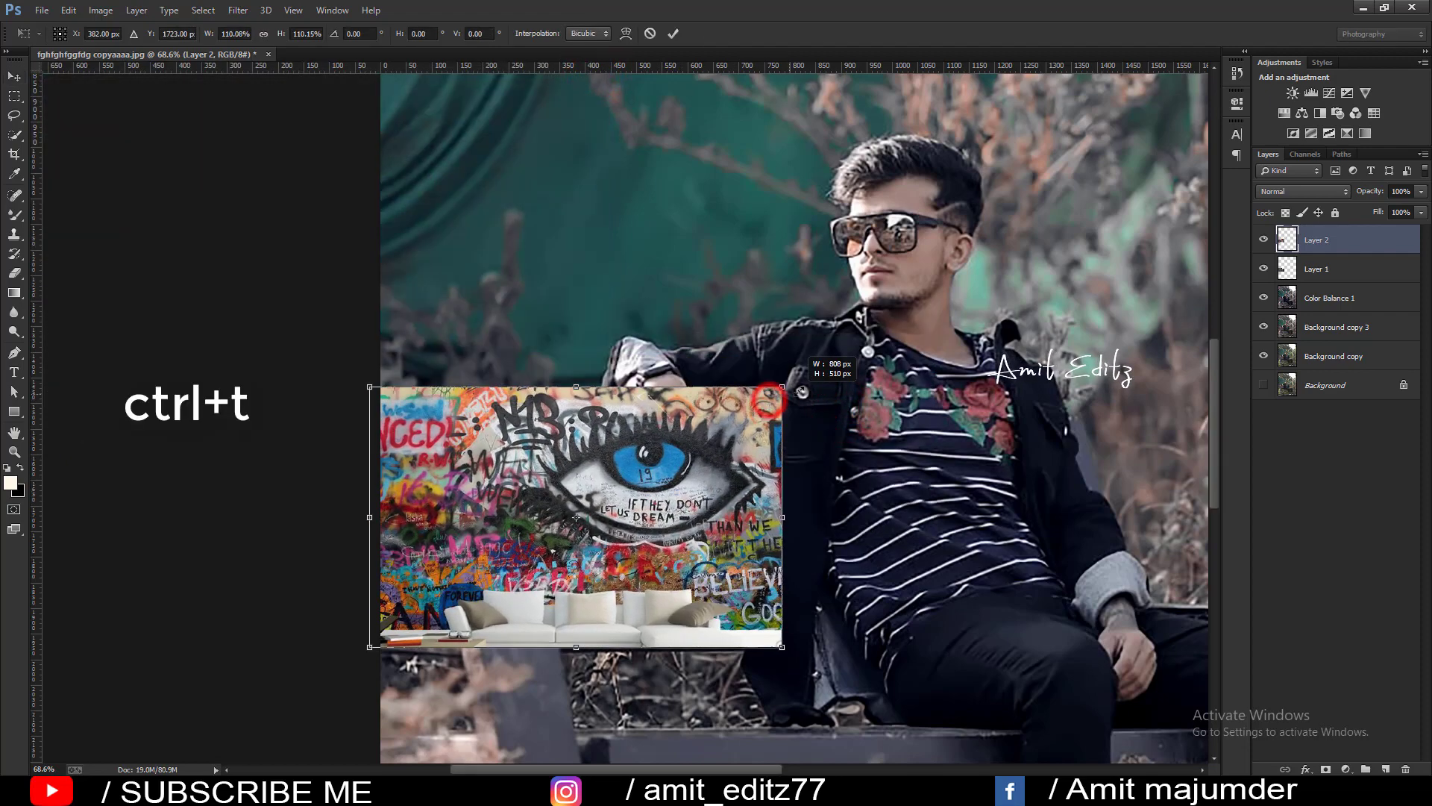
key(Return)
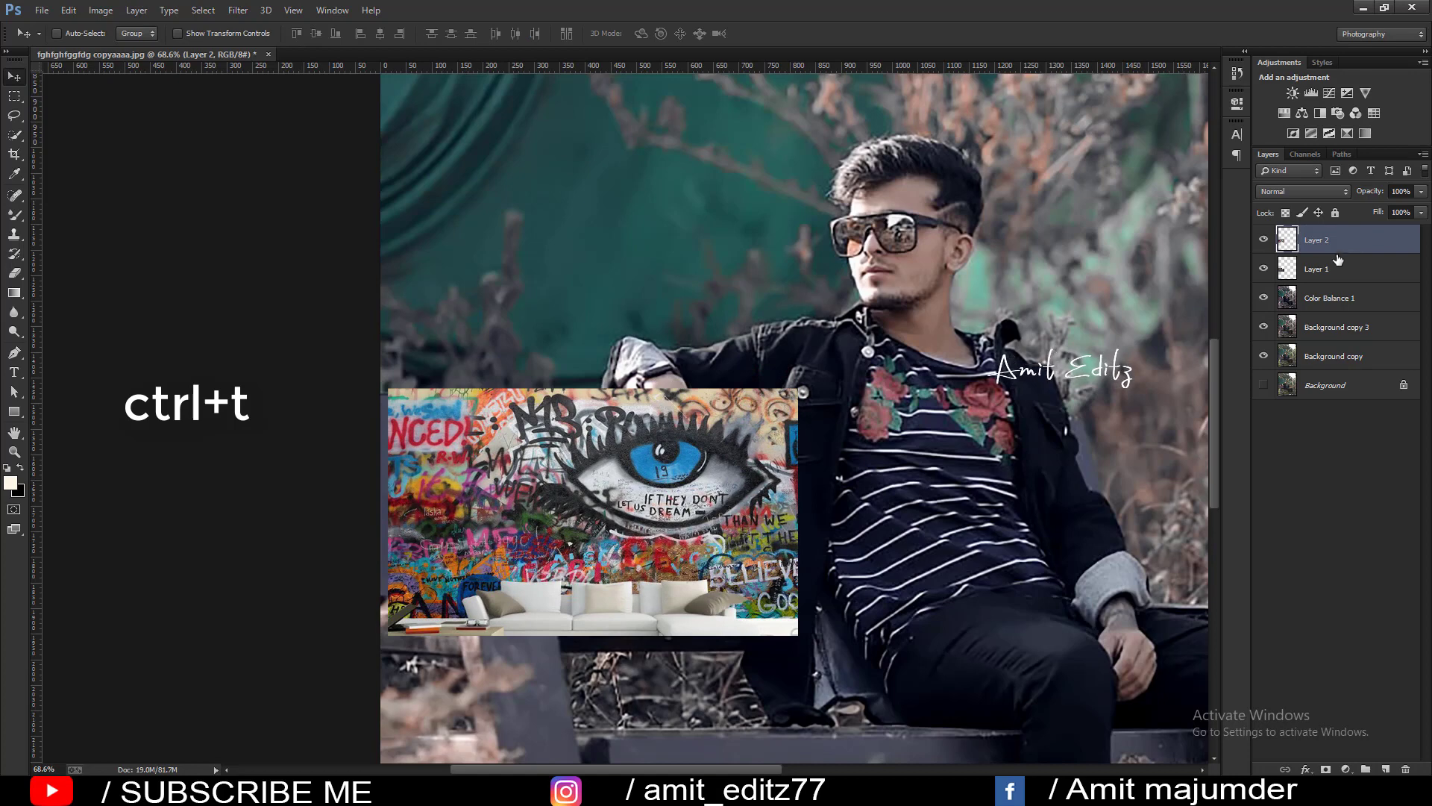
right_click(1343, 240)
click(1260, 361)
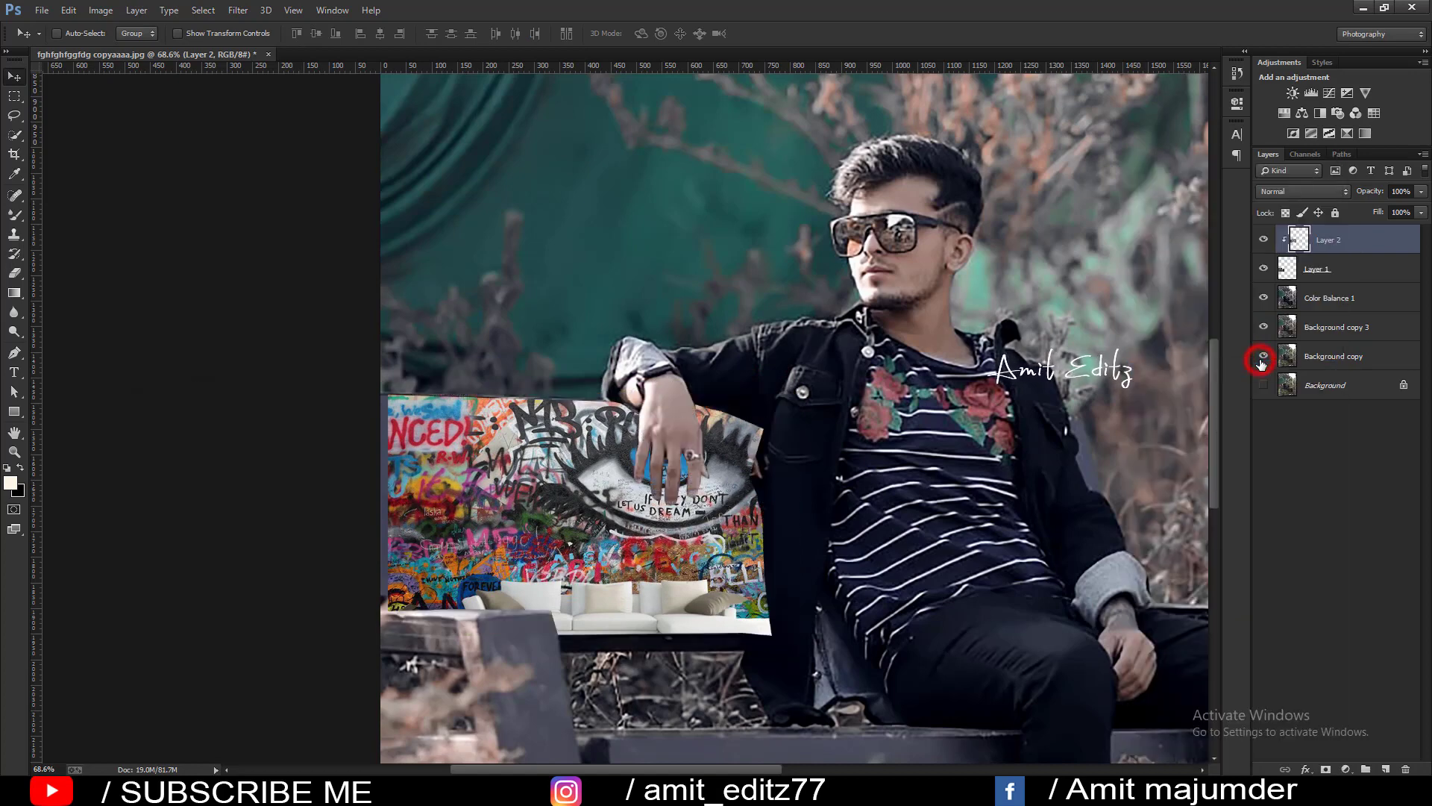
Enlarge the graffiti to about 176% and shift it right and down.
scroll(916, 471, up, 1)
scroll(880, 470, up, 1)
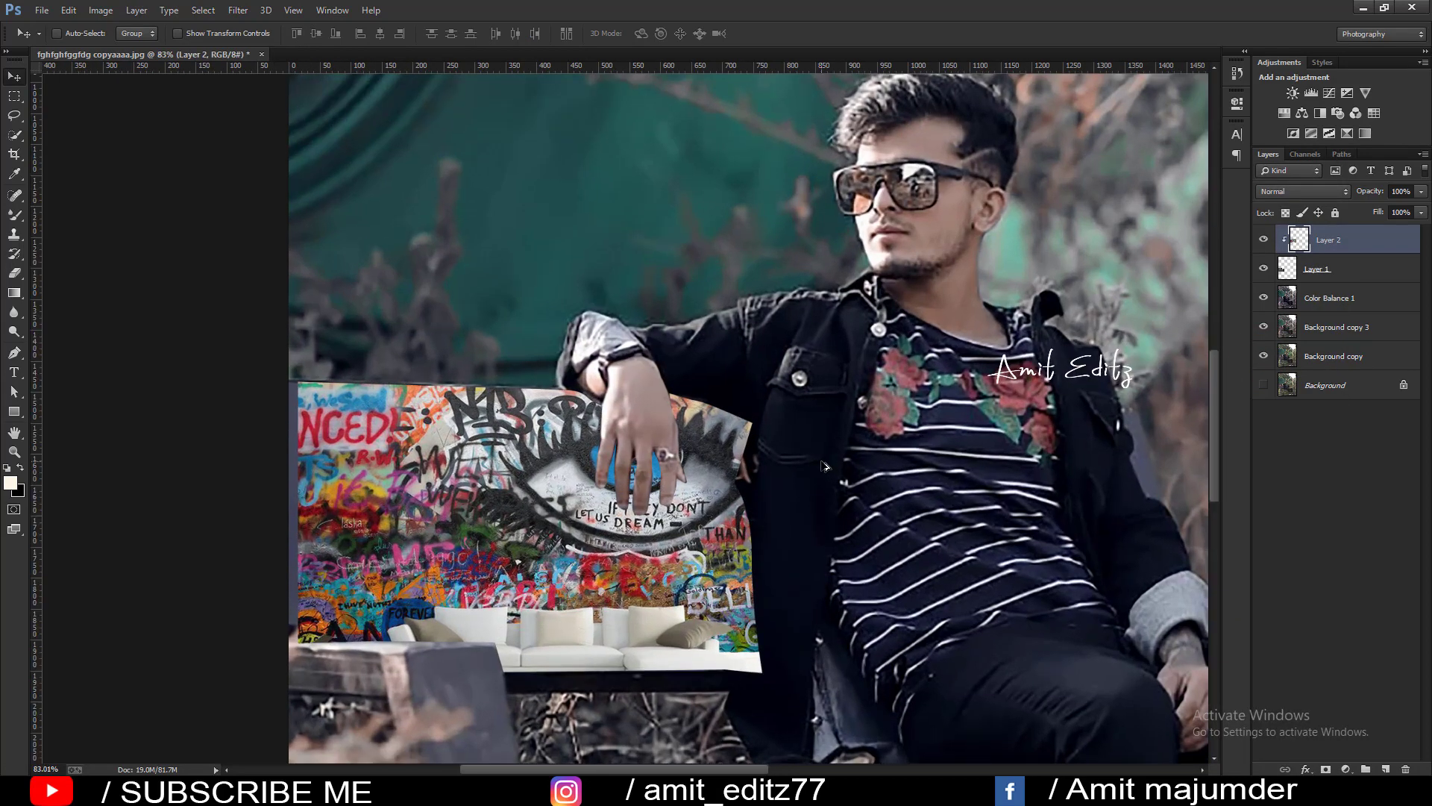
scroll(836, 470, down, 1)
key(ctrl+t)
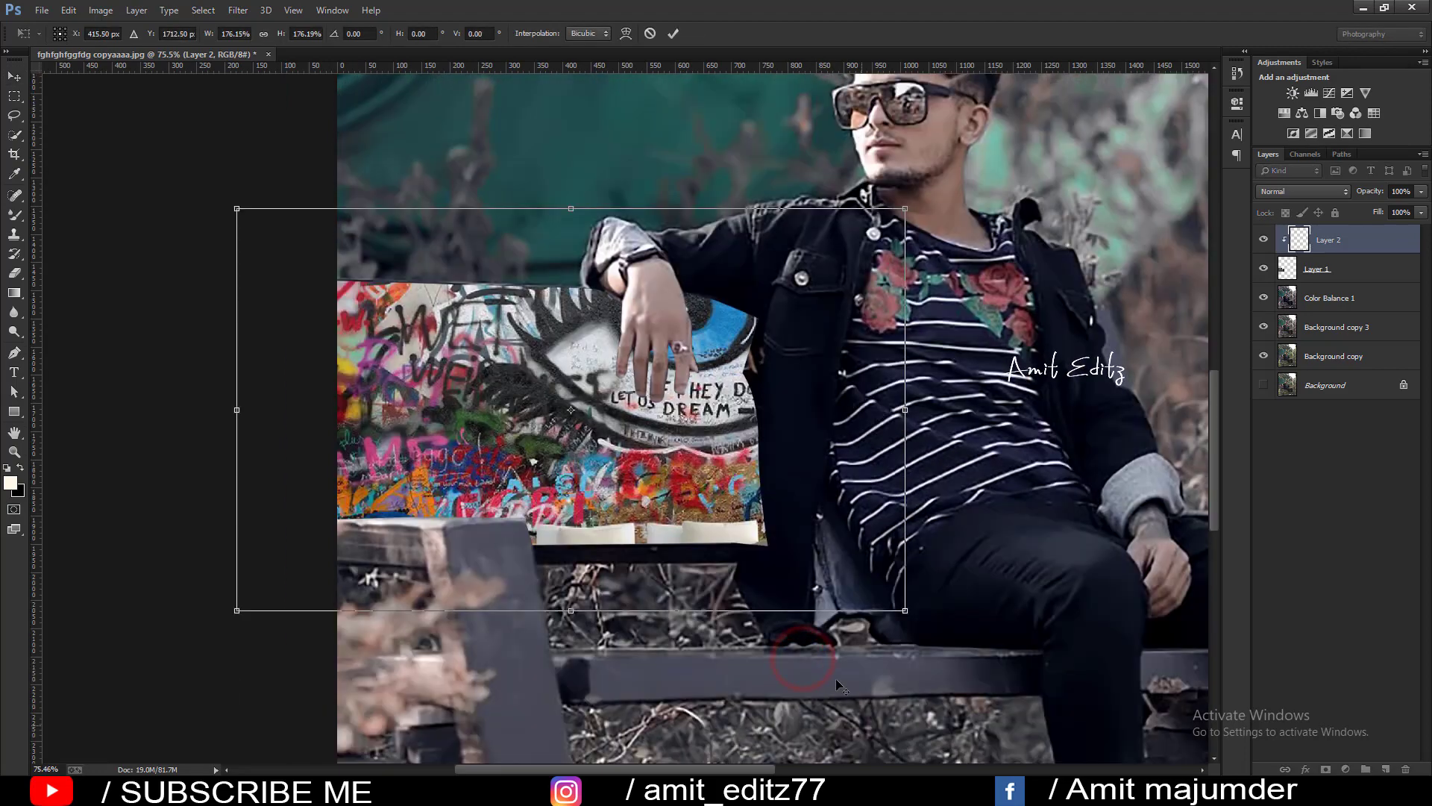
drag(798, 657, 959, 656)
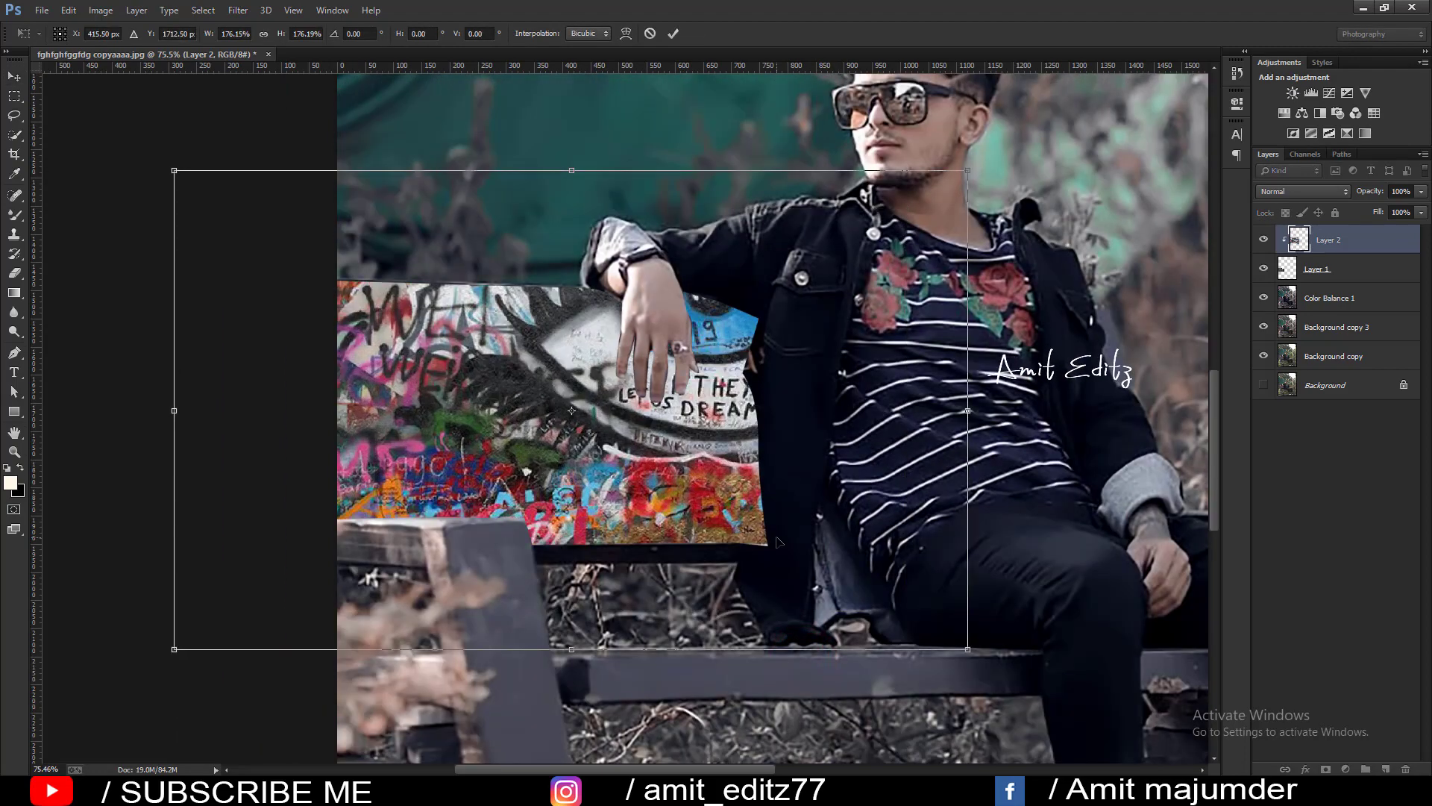
scroll(773, 526, down, 1)
scroll(768, 519, down, 3)
mouse_move(746, 464)
mouse_down()
mouse_move(823, 499)
mouse_move(830, 482)
mouse_up()
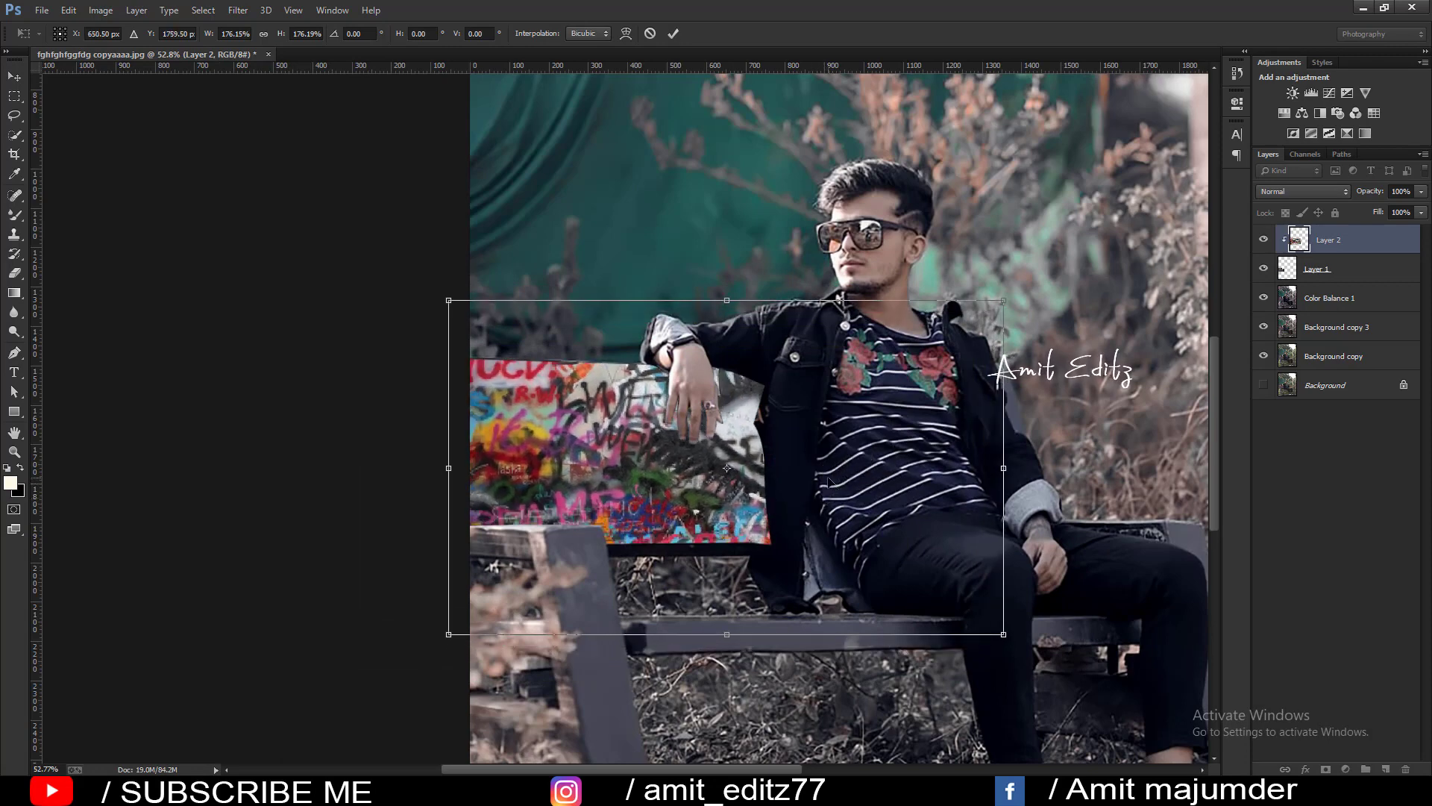
key(Return)
Add a blank layer mask to the graffiti and reset colours to black and white.
scroll(828, 481, up, 1)
scroll(828, 481, up, 2)
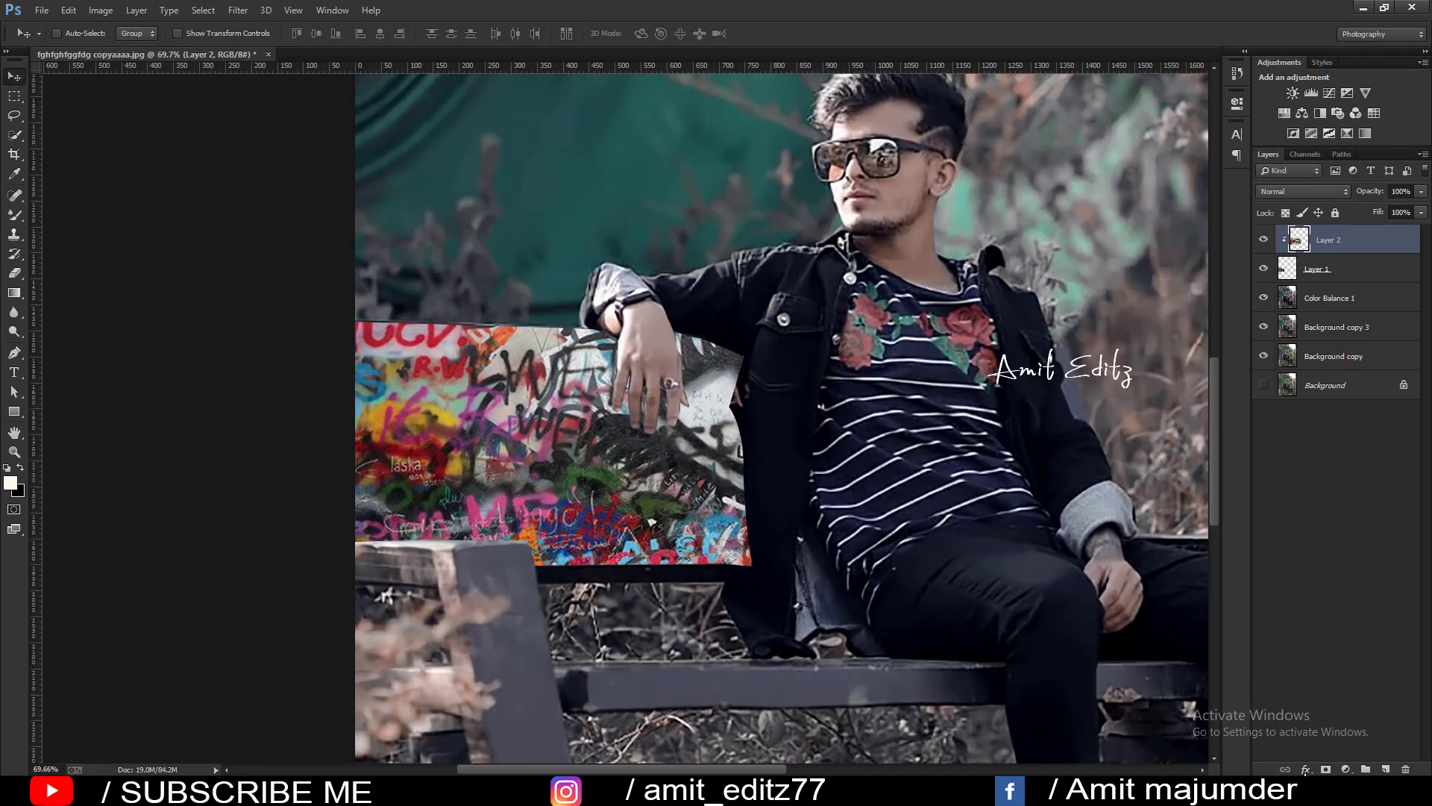
click(1325, 769)
key(d)
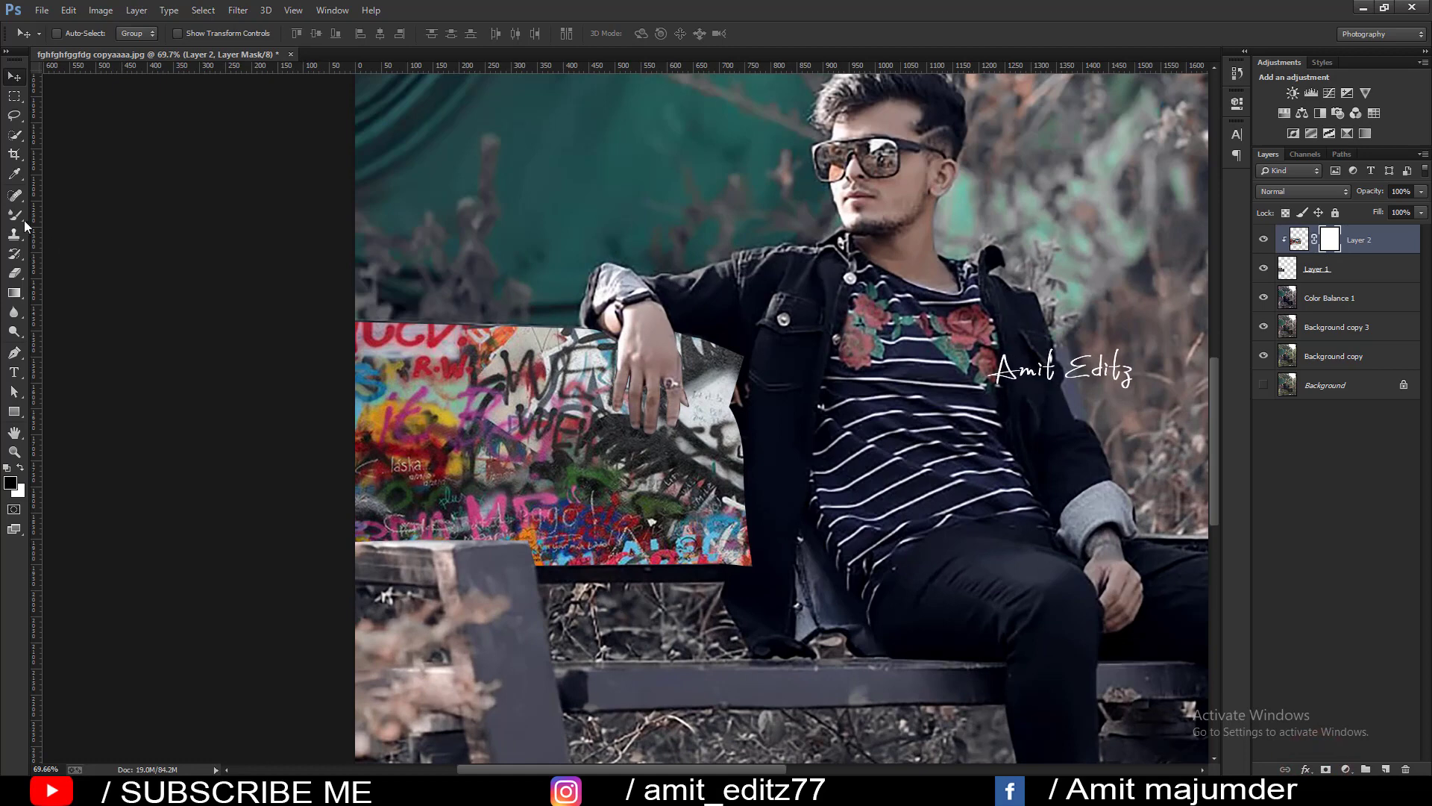
right_click(25, 223)
click(51, 217)
mouse_move(726, 337)
mouse_down()
mouse_move(740, 395)
mouse_move(728, 321)
mouse_up()
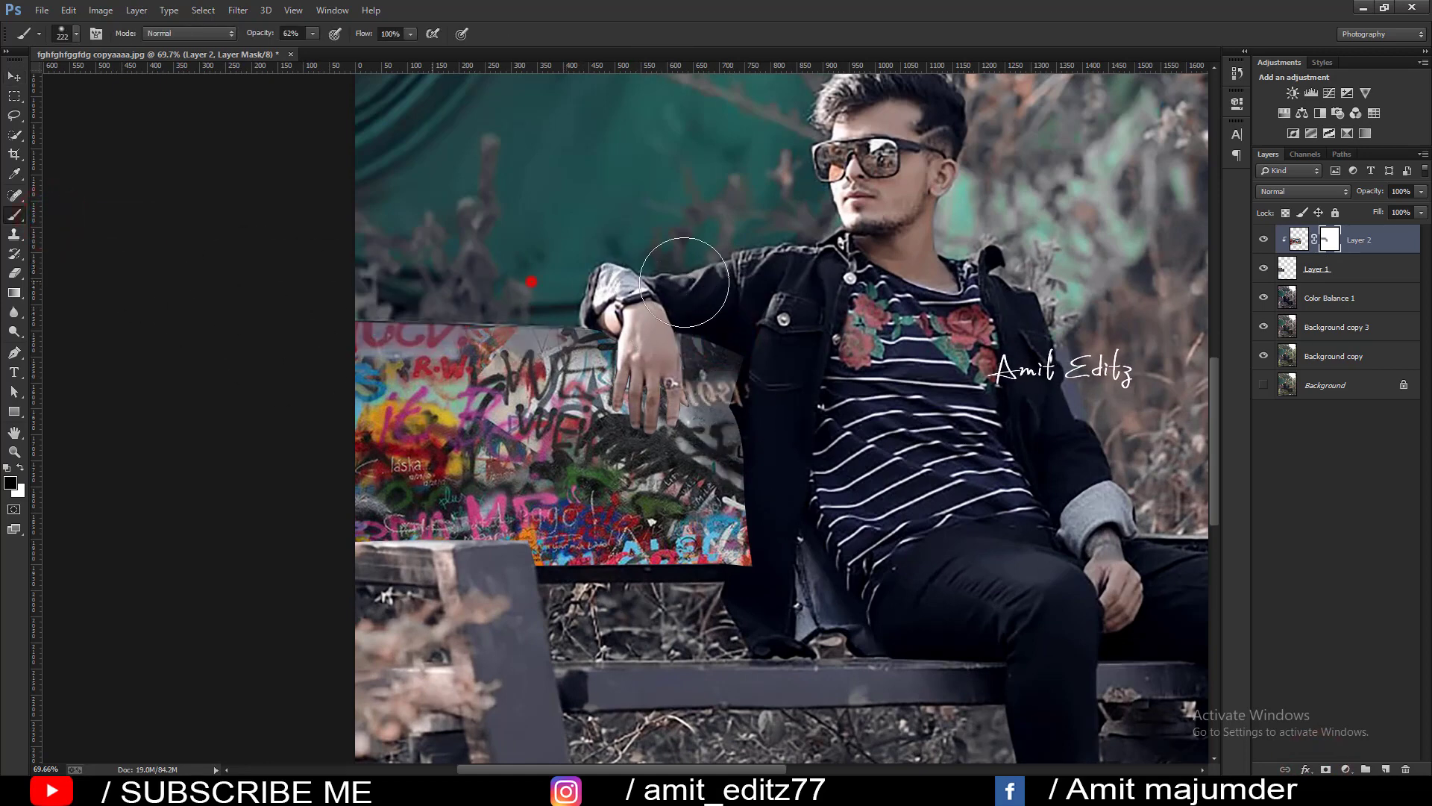
drag(627, 599, 671, 559)
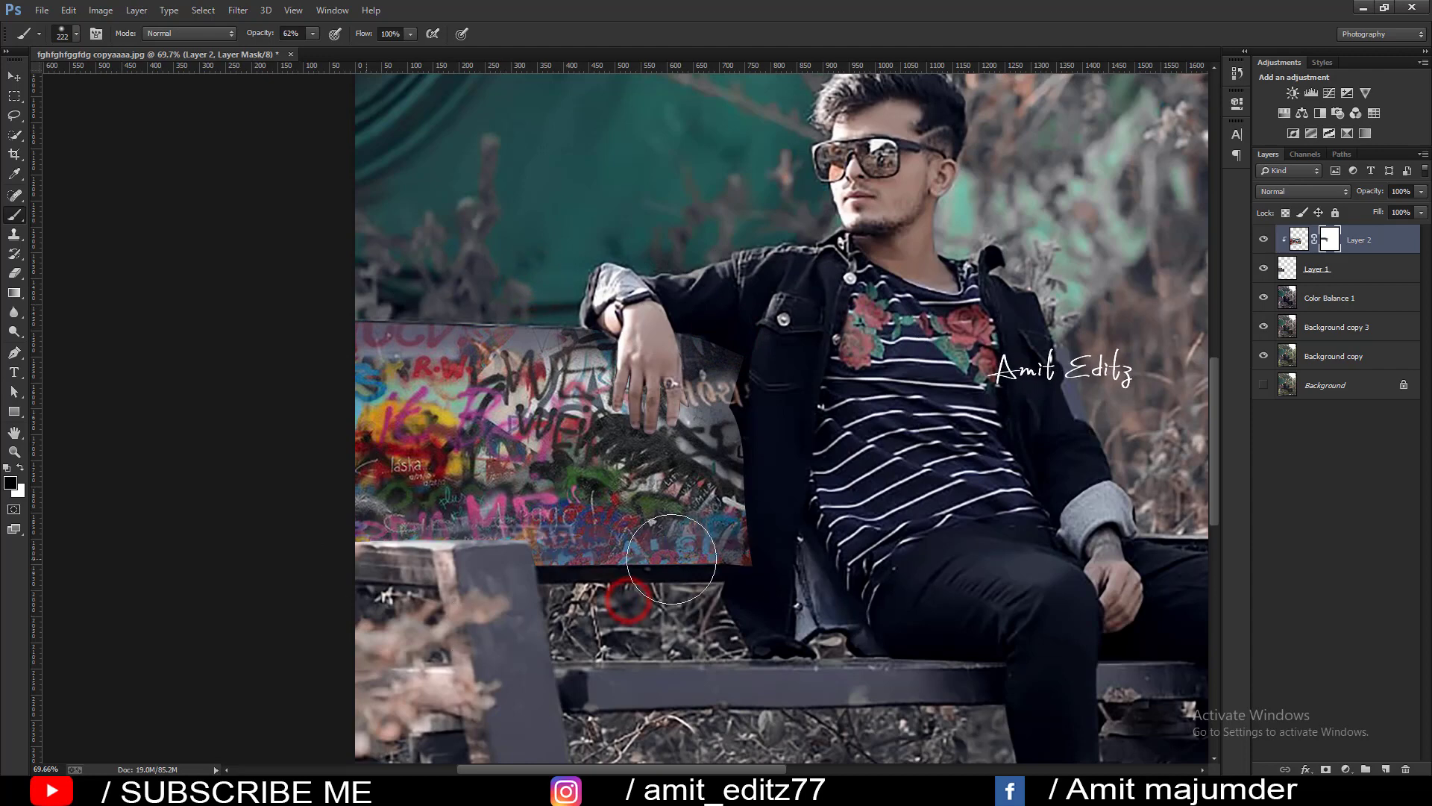
mouse_move(785, 393)
mouse_down()
mouse_move(745, 346)
mouse_move(742, 390)
mouse_up()
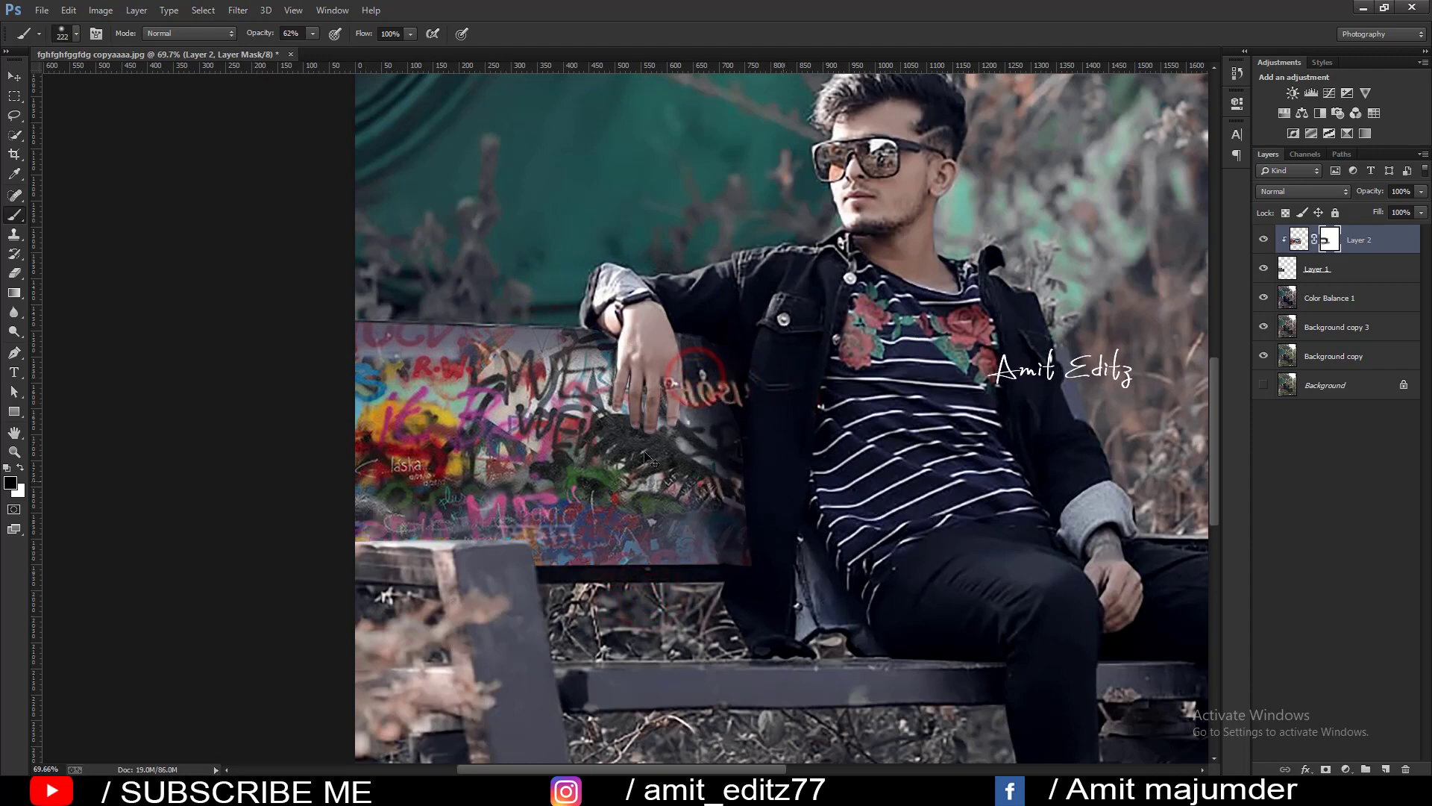
click(285, 324)
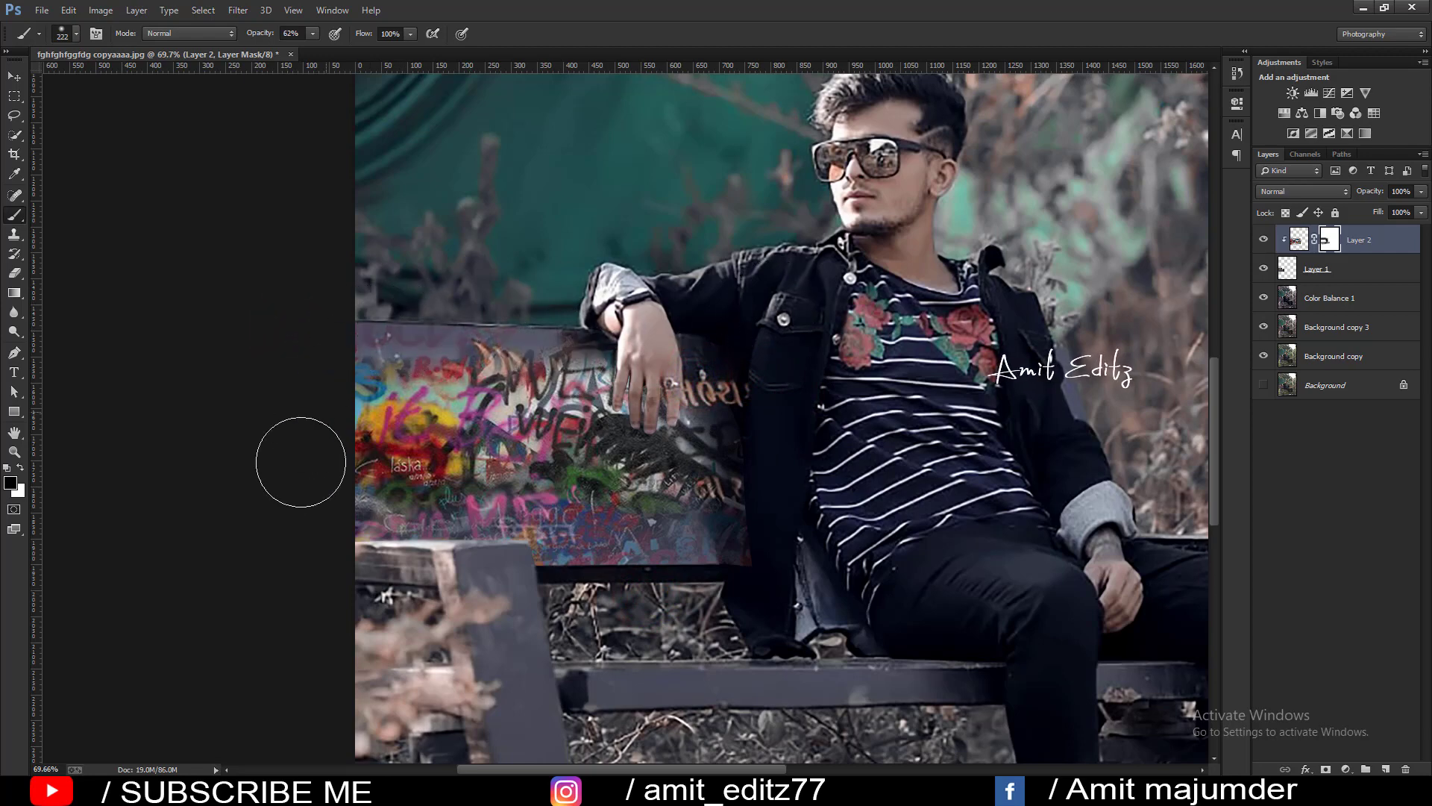
click(323, 439)
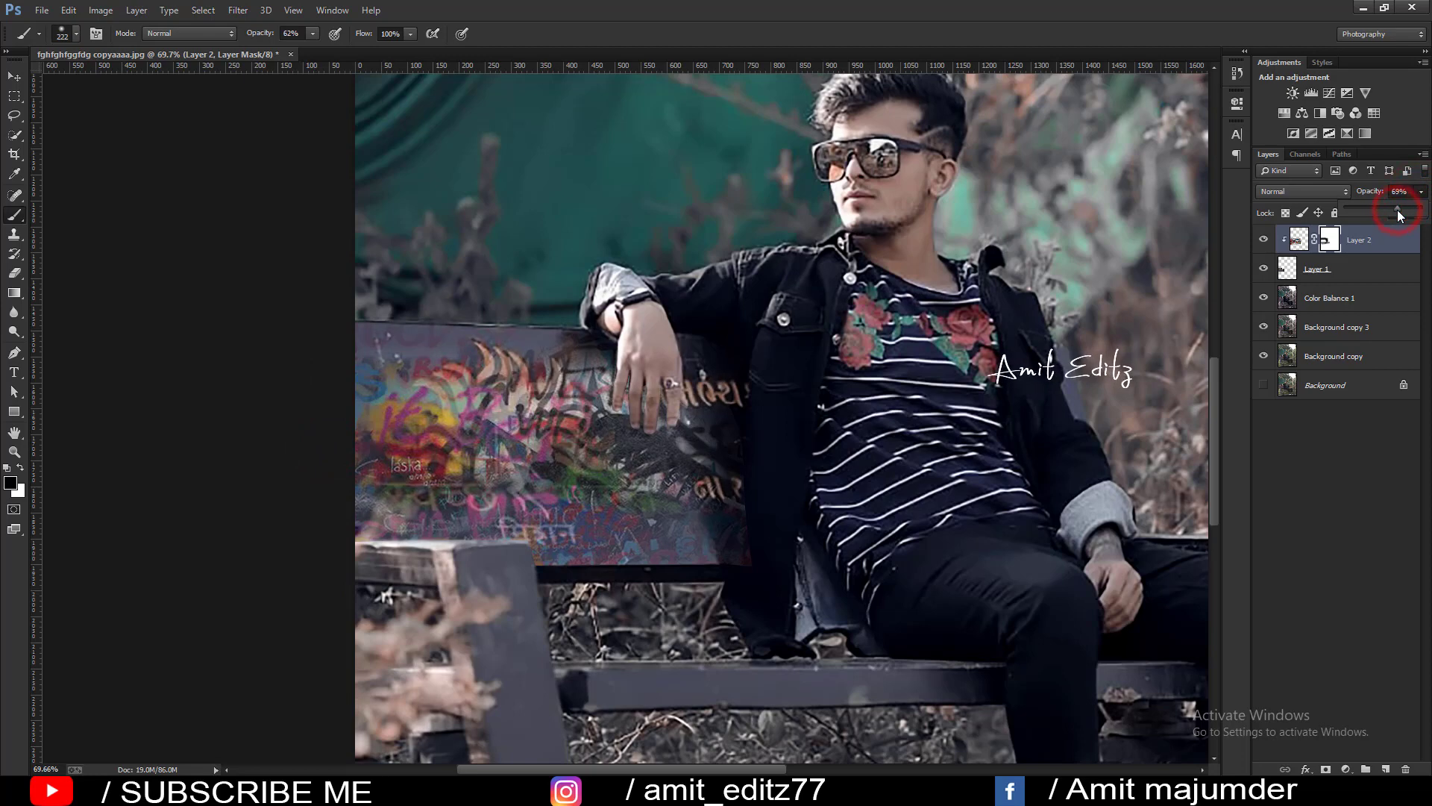
drag(1418, 215, 1422, 216)
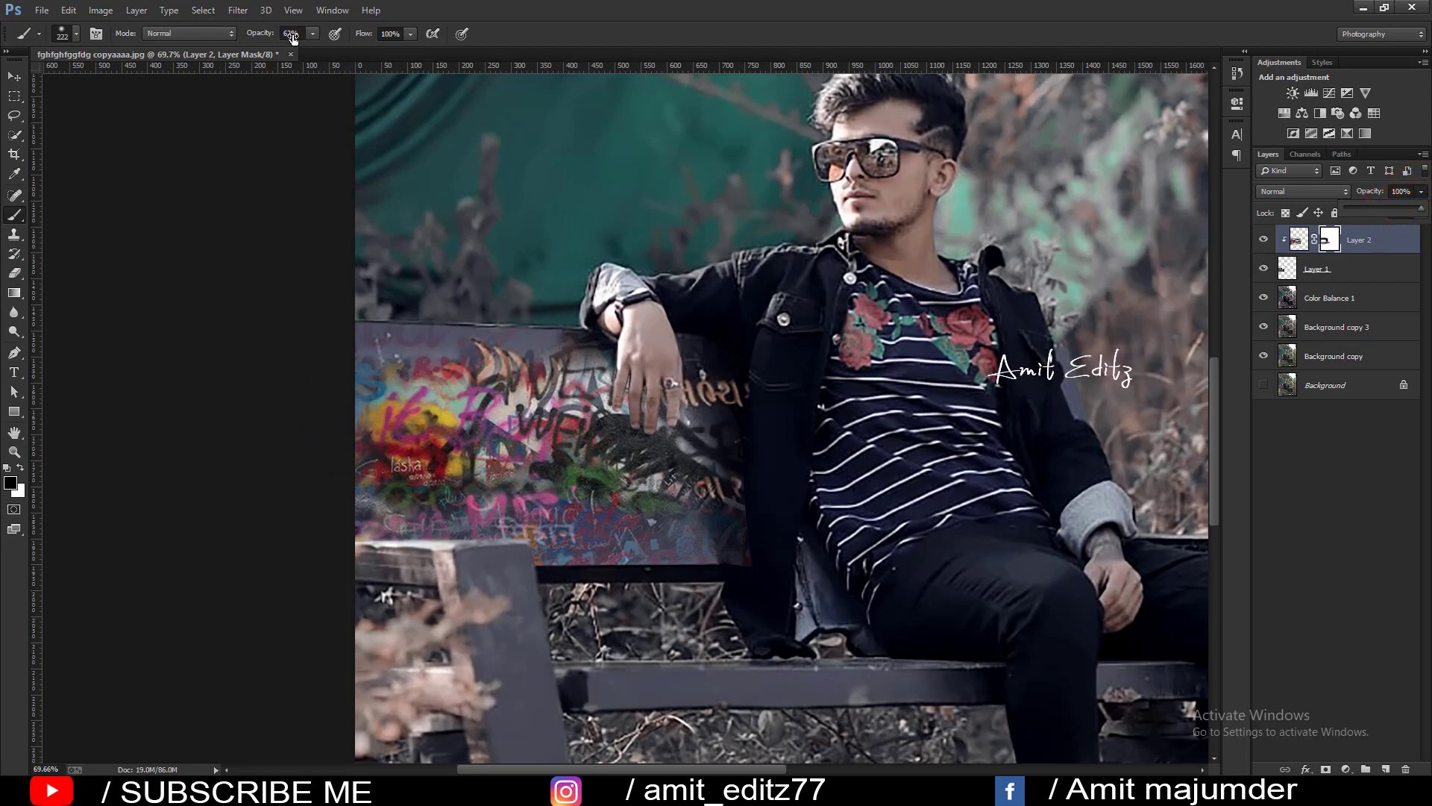
drag(292, 38, 262, 37)
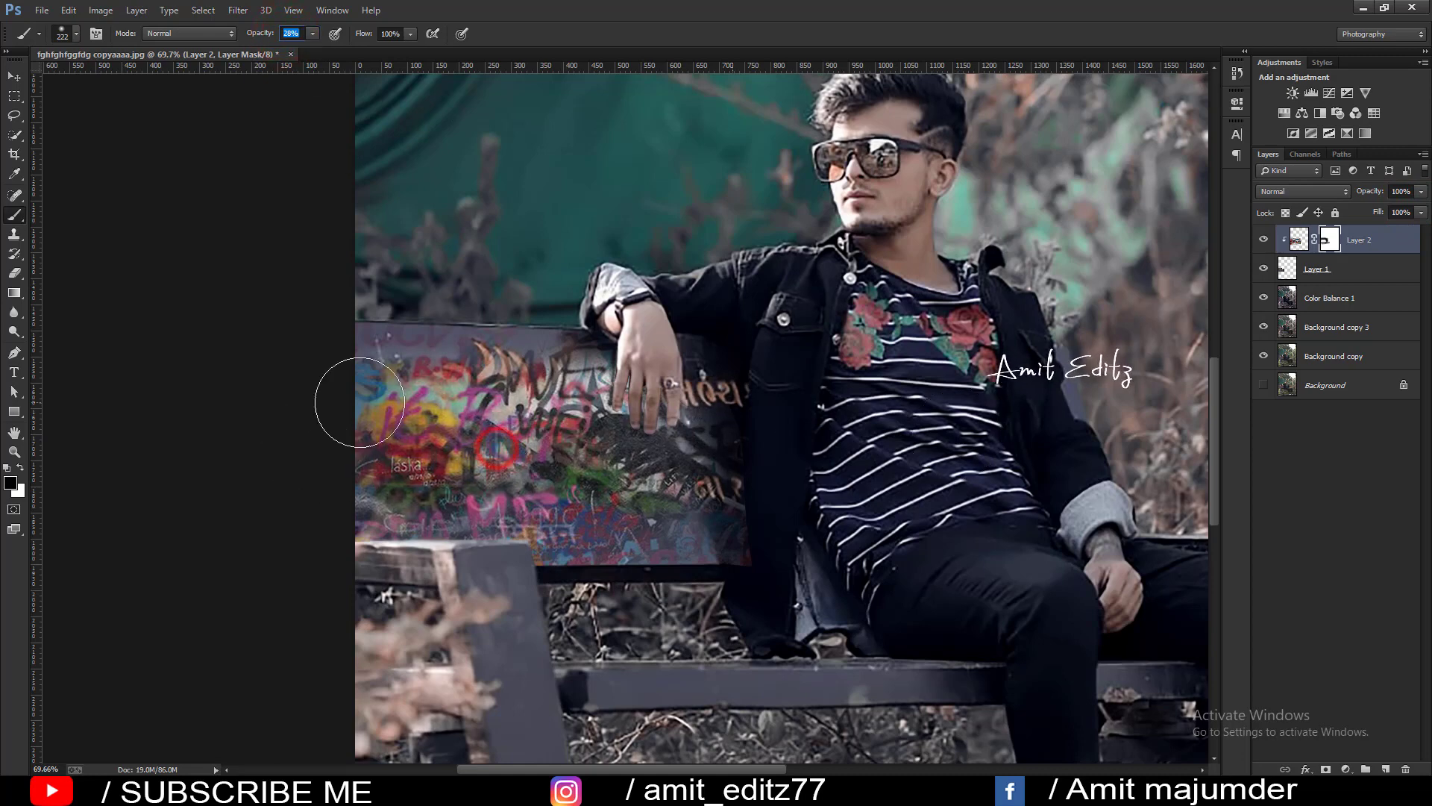
drag(351, 480, 576, 495)
scroll(688, 473, down, 5)
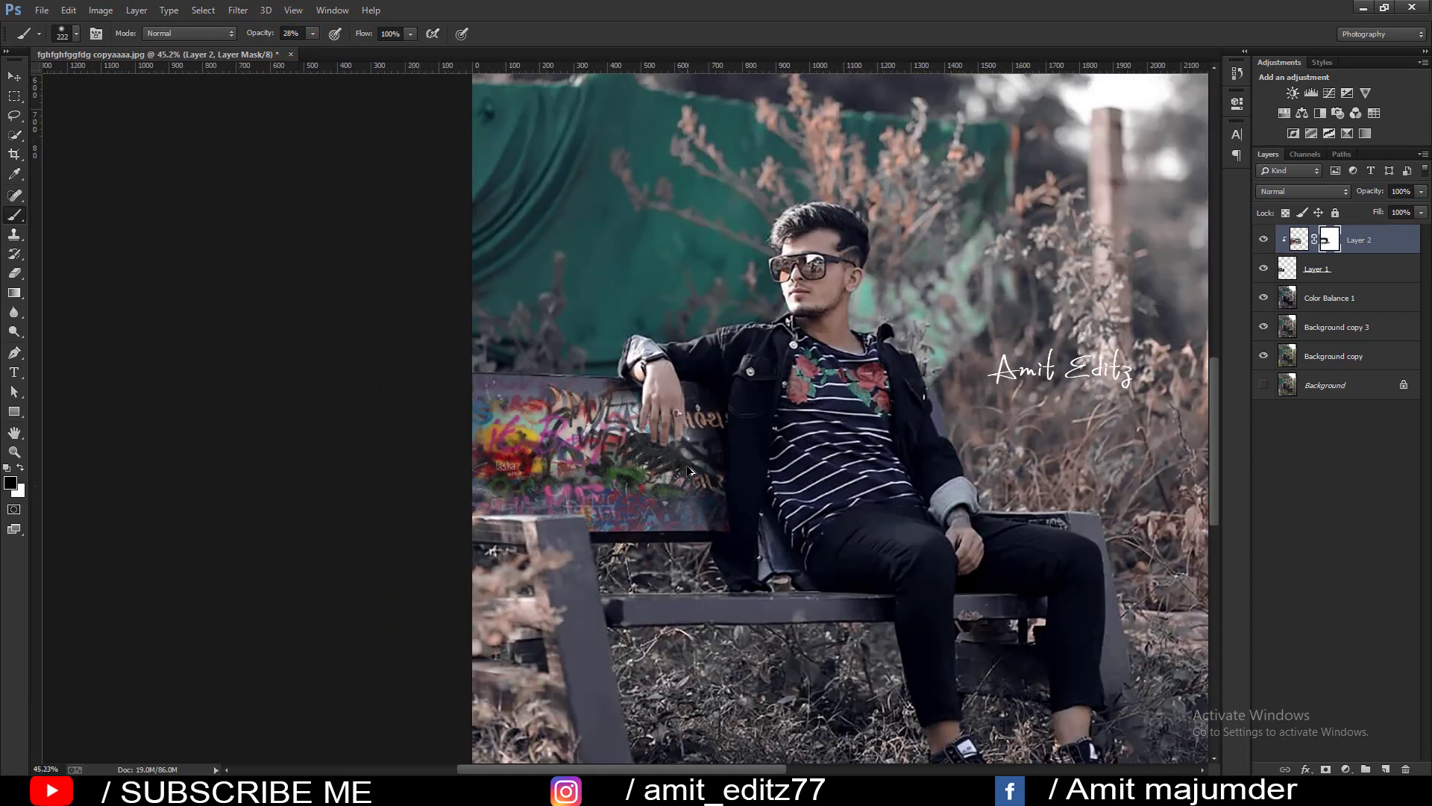
shift+click(1351, 269)
shift+click(1336, 298)
right_click(1336, 298)
click(1182, 539)
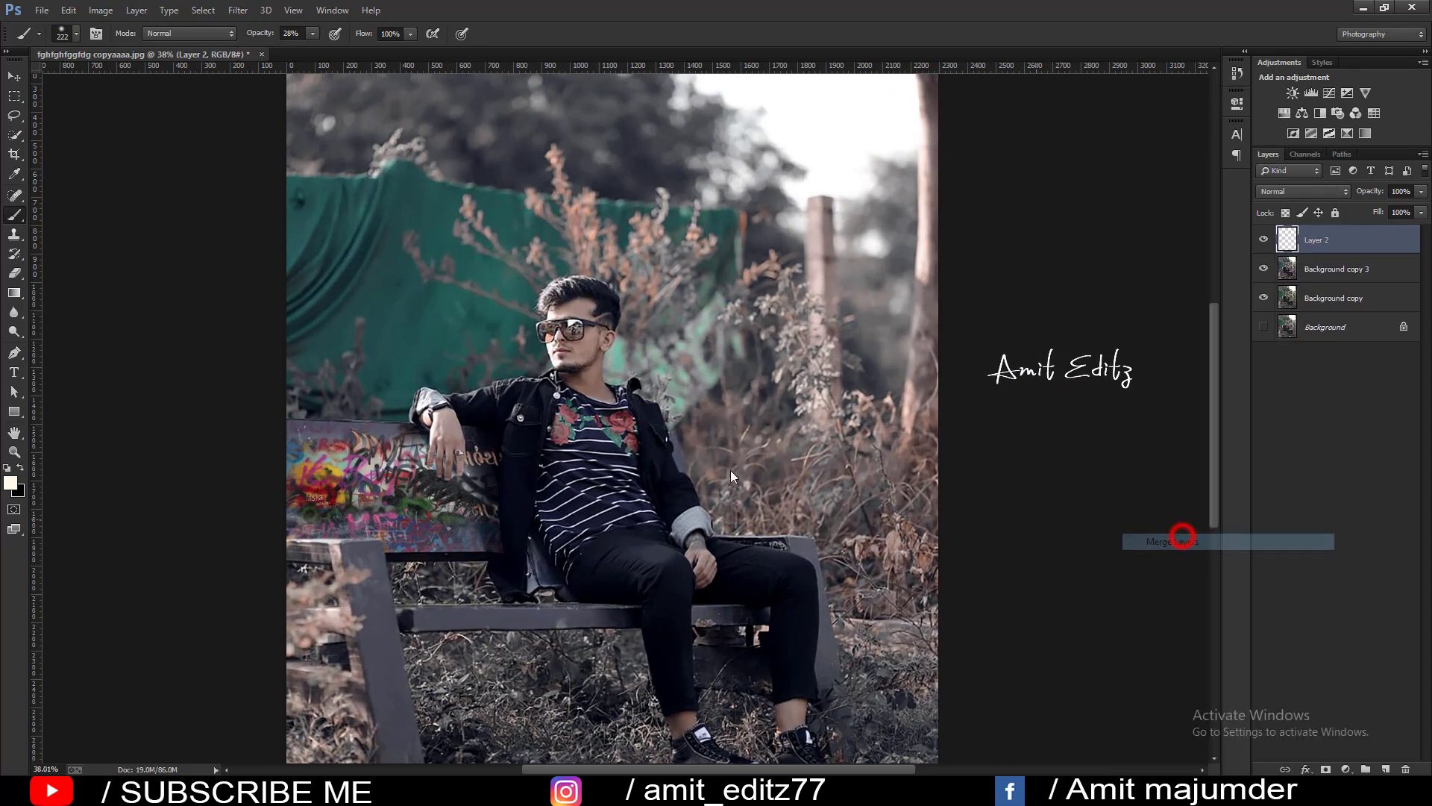
scroll(724, 462, down, 2)
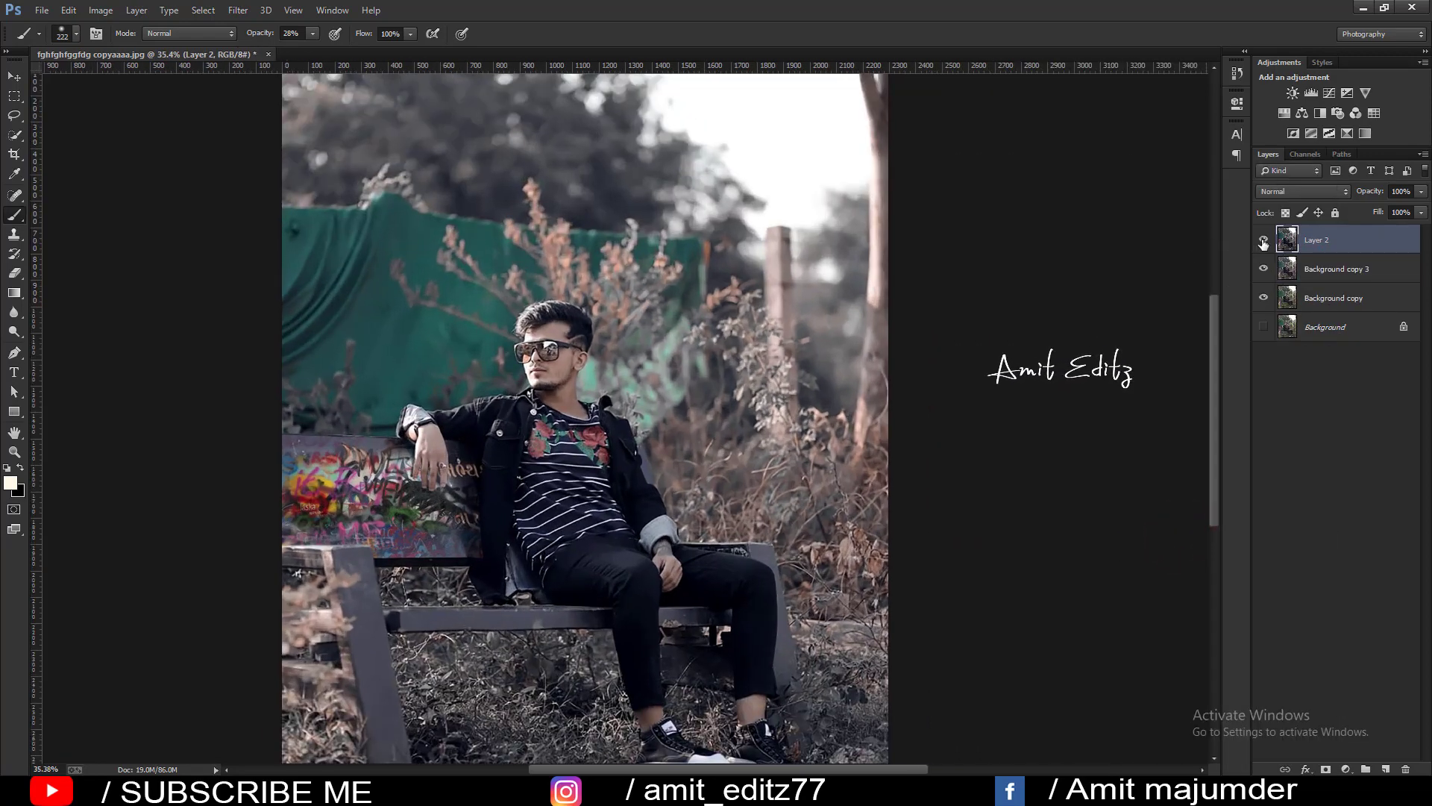
click(1263, 243)
click(1263, 242)
click(1263, 242)
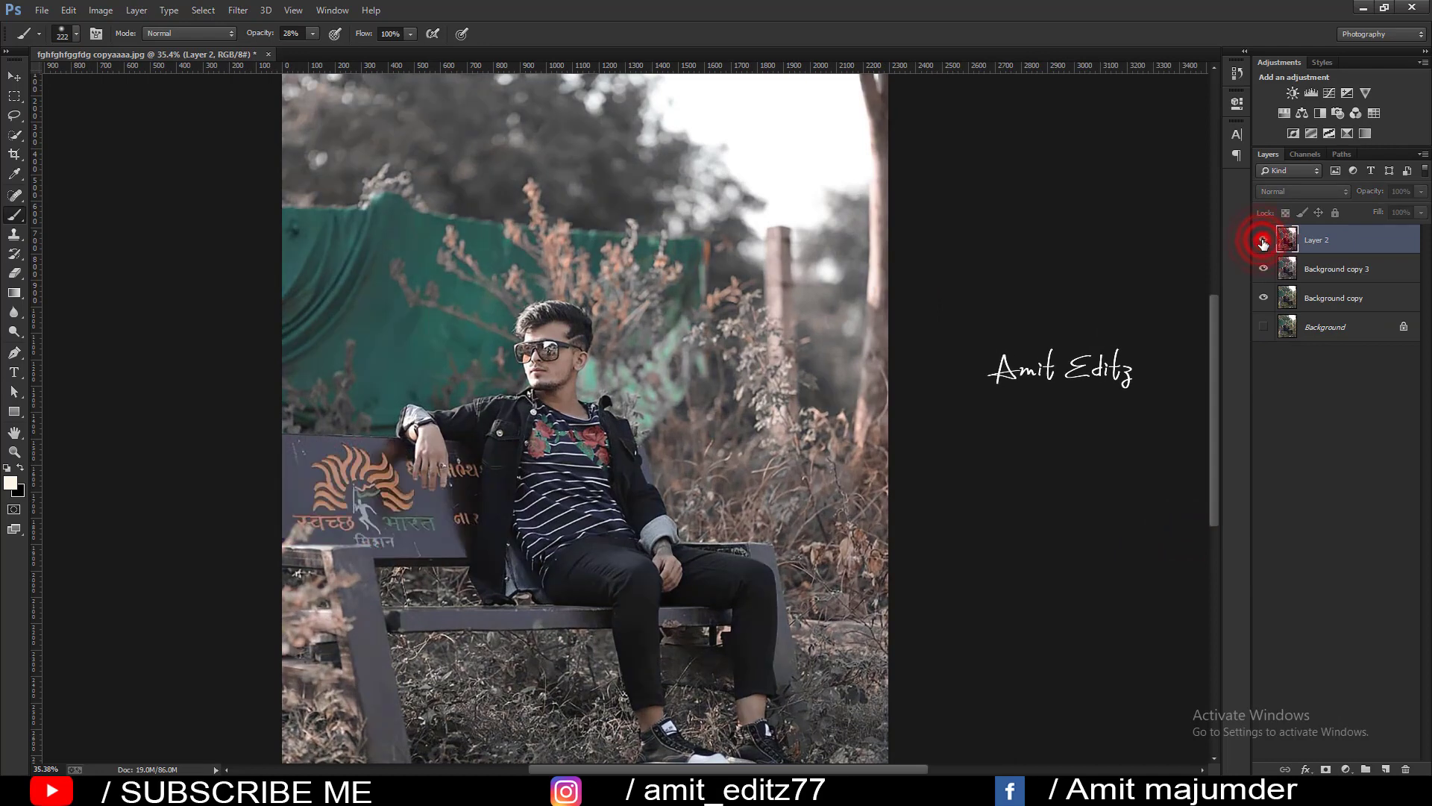
click(1263, 242)
scroll(754, 294, down, 1)
scroll(754, 295, down, 2)
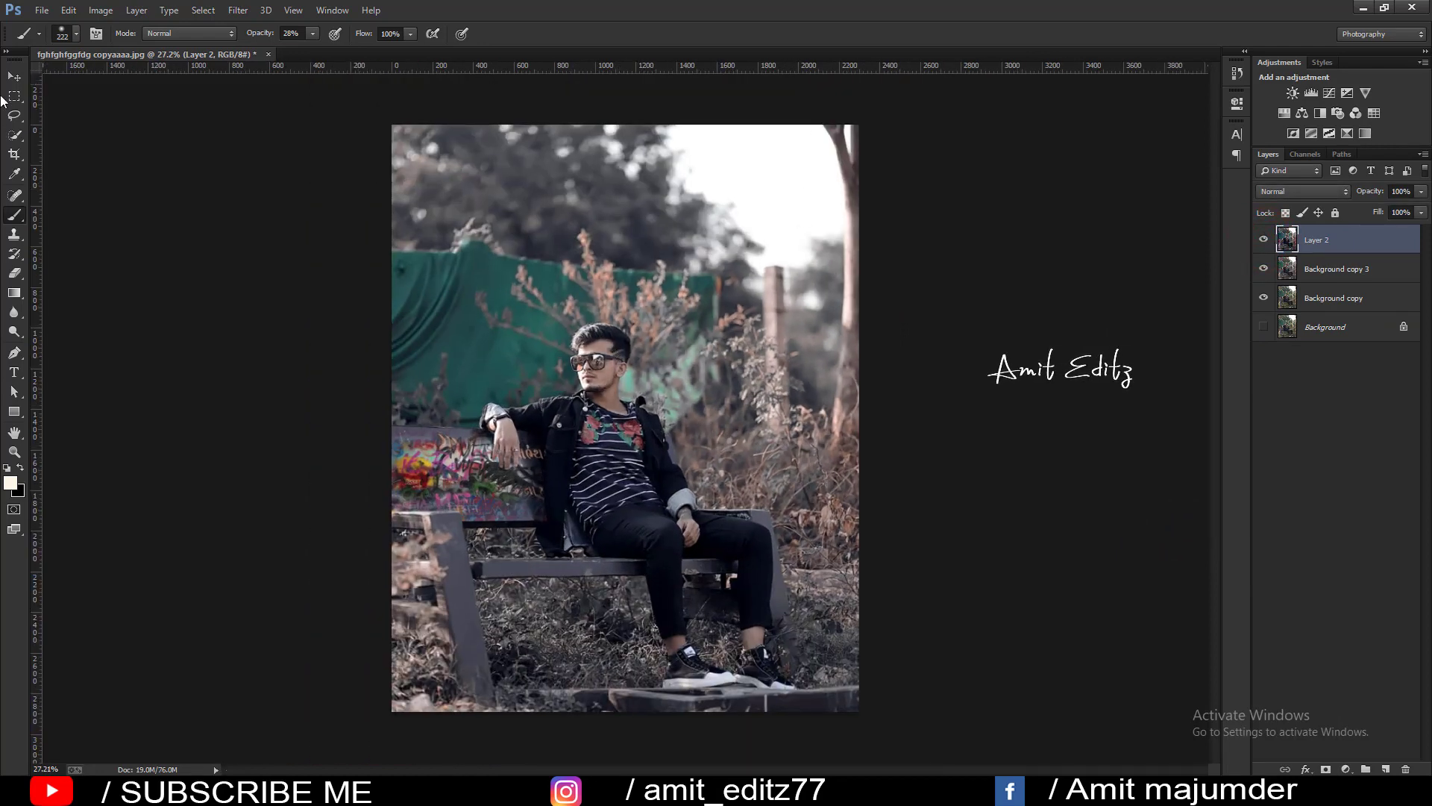
click(13, 76)
Open 8.jpg, drag it into the portrait as Layer 3, and enlarge it to about 243%.
click(42, 11)
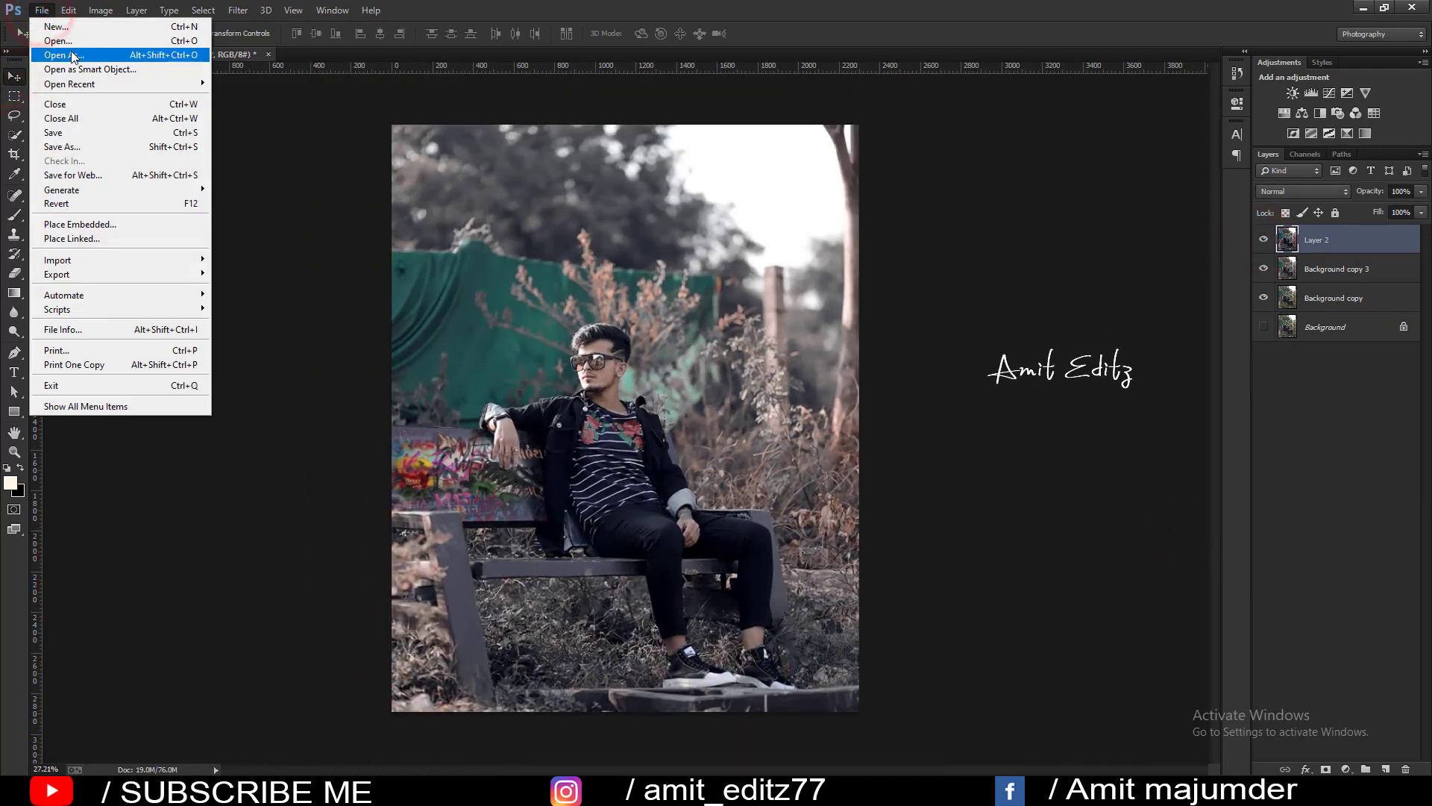
click(67, 36)
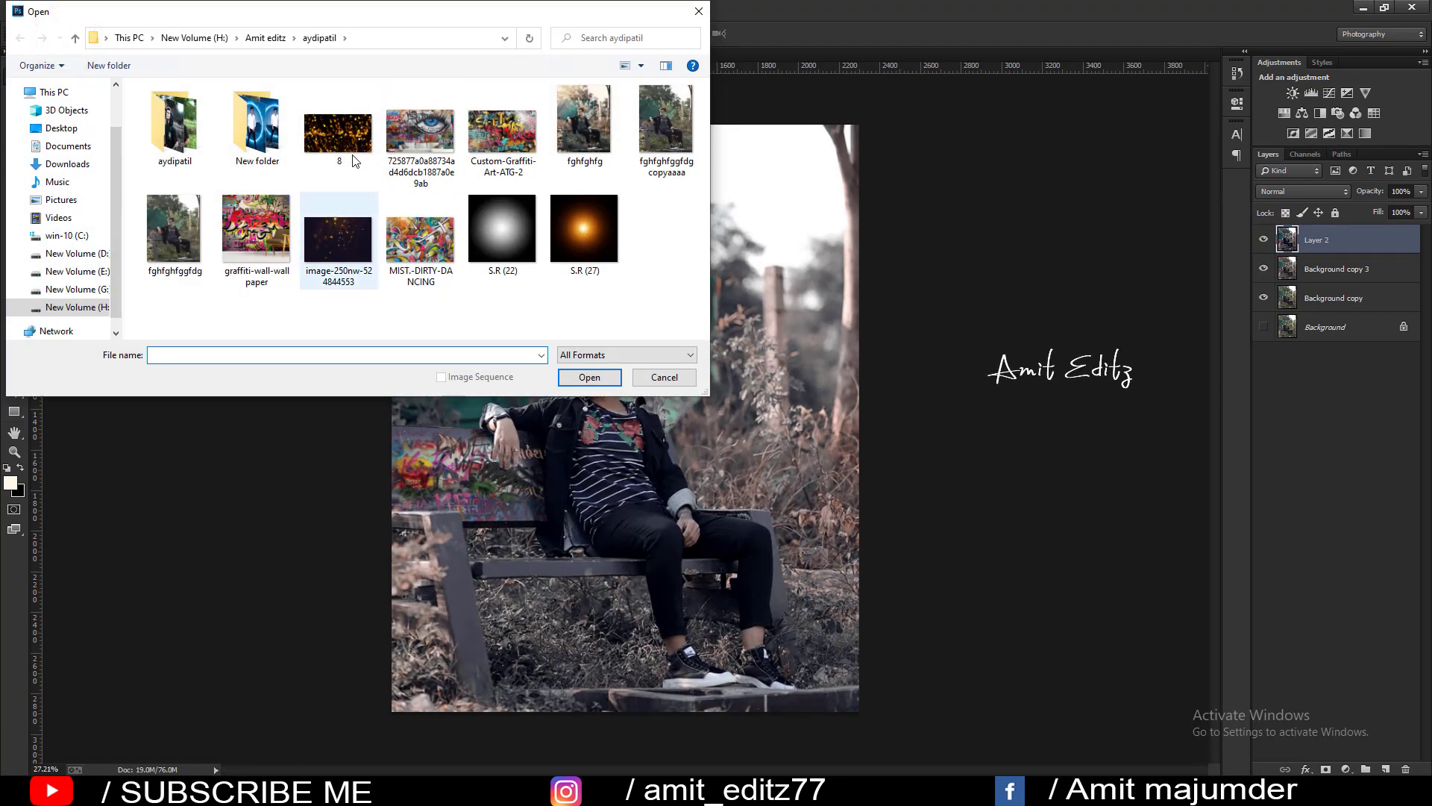
click(338, 130)
click(572, 379)
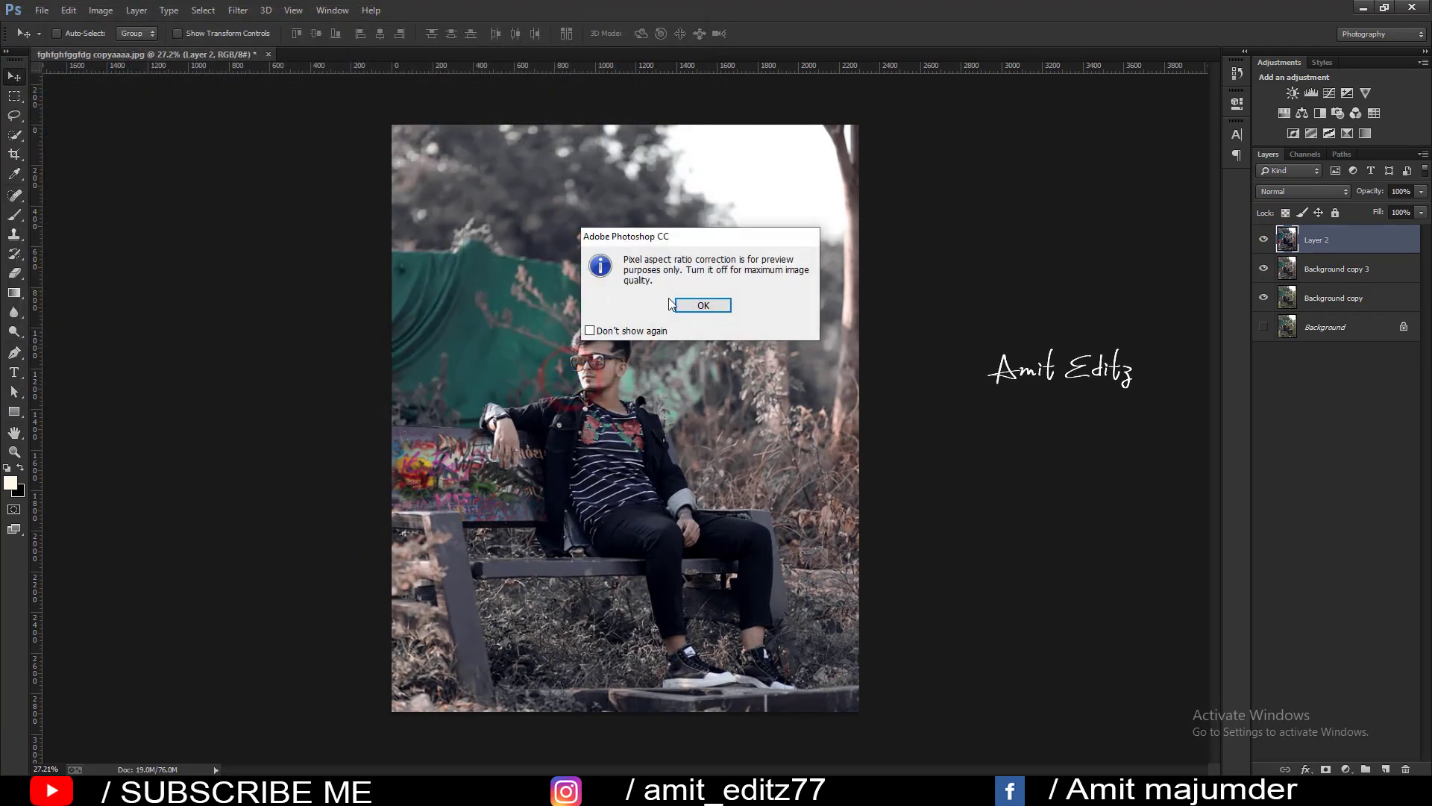
click(703, 306)
drag(373, 227, 625, 203)
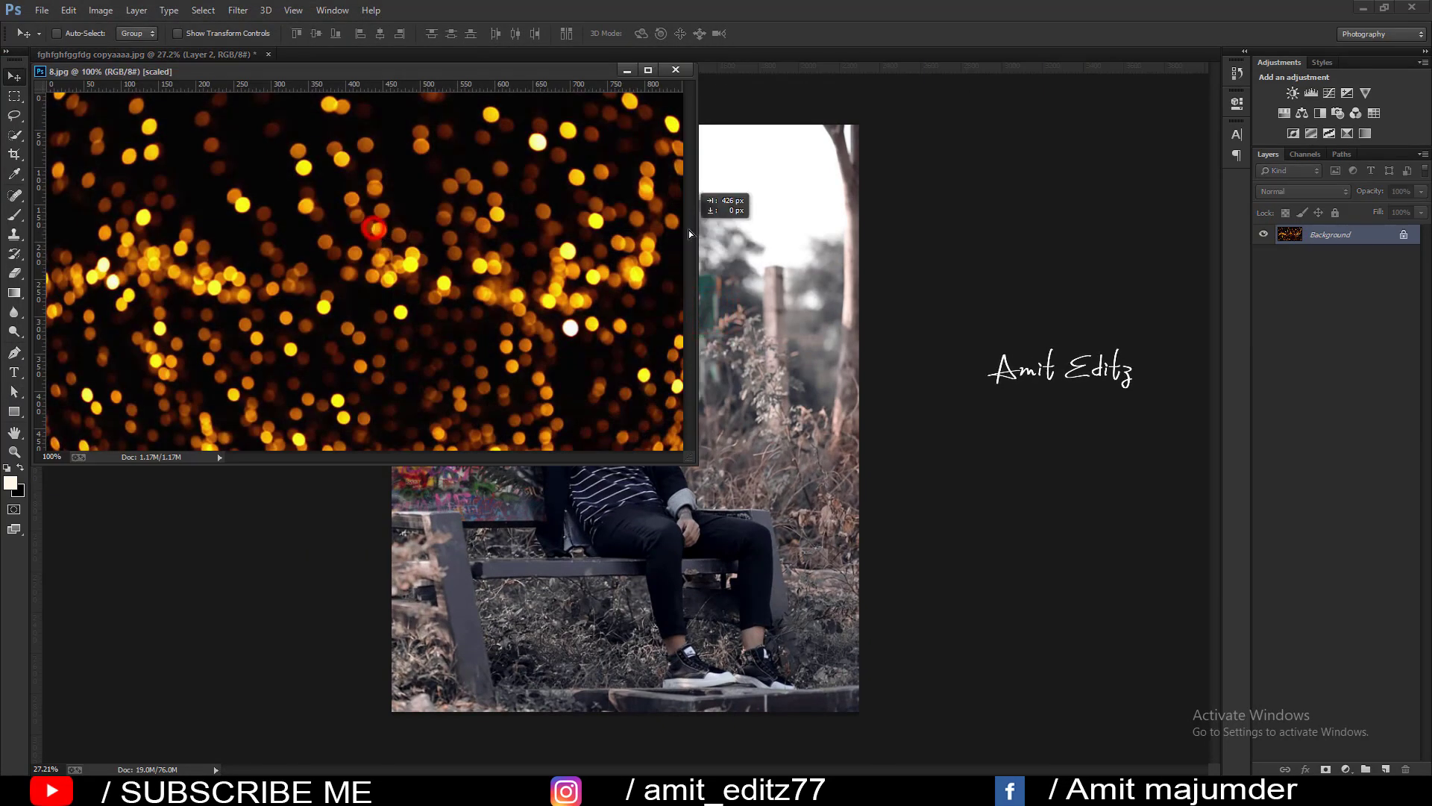
click(710, 298)
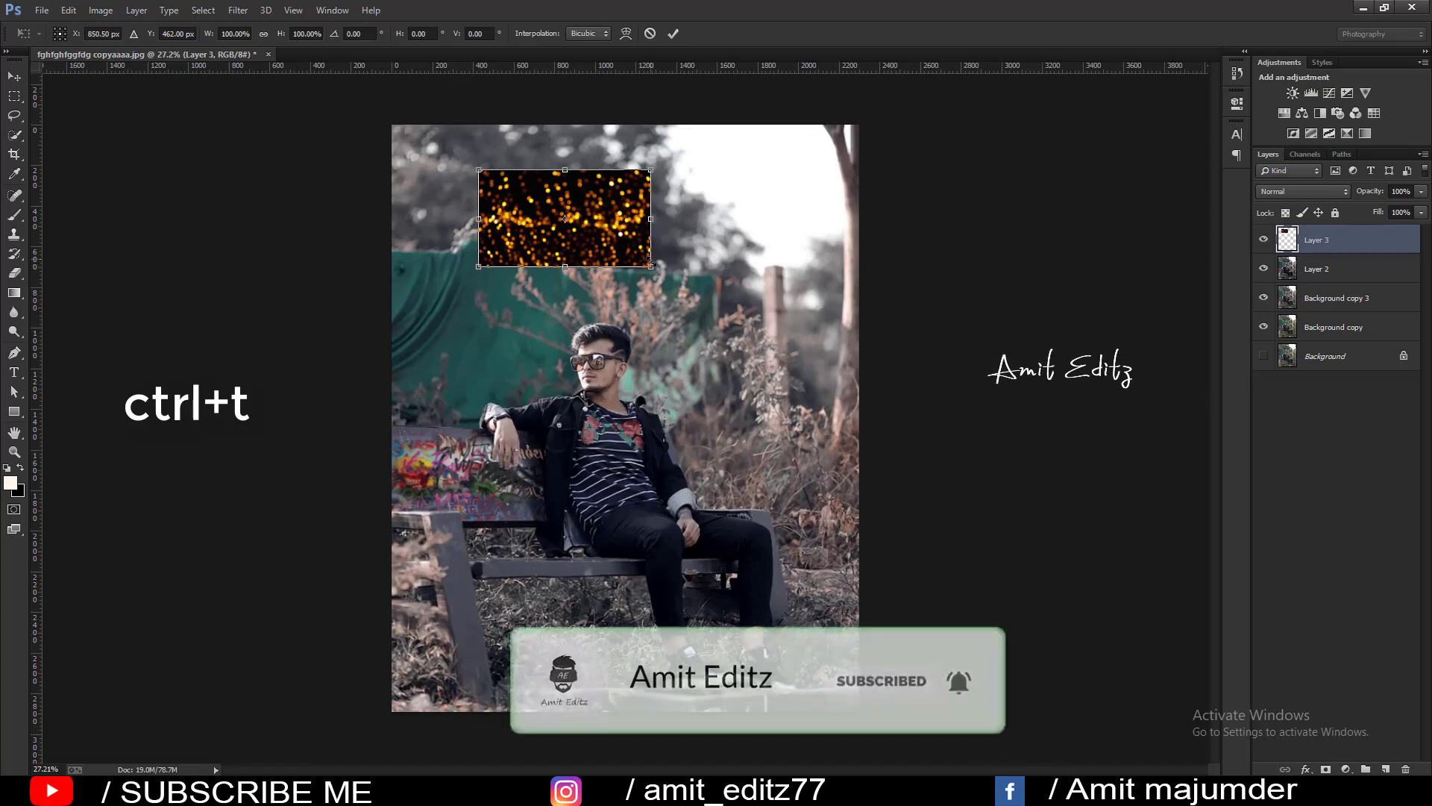
mouse_move(651, 266)
mouse_down()
mouse_move(767, 332)
mouse_move(637, 179)
mouse_move(651, 267)
mouse_up()
Commit the bokeh resize, set it to Screen blend mode, and move it down over the treetops.
key(Return)
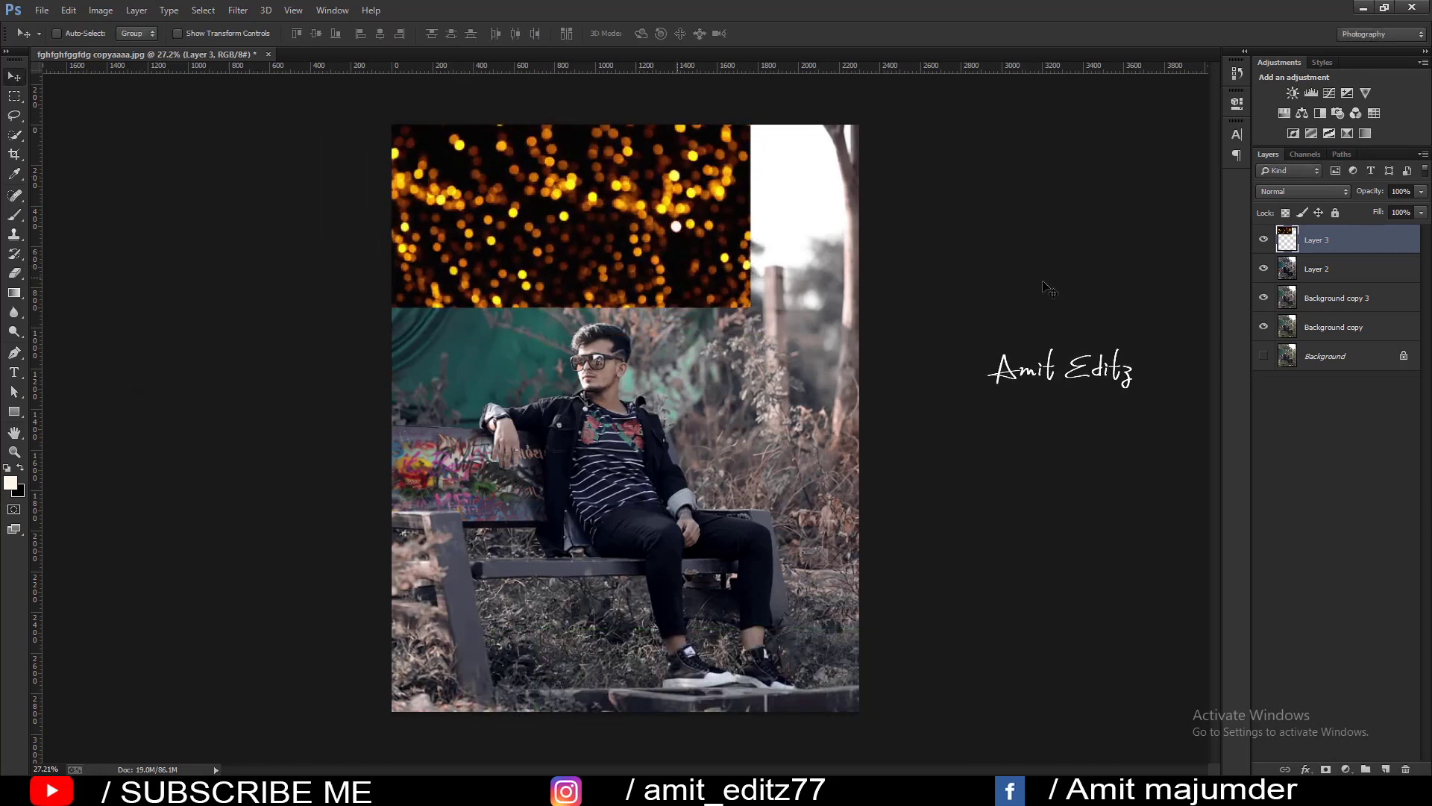
click(1305, 192)
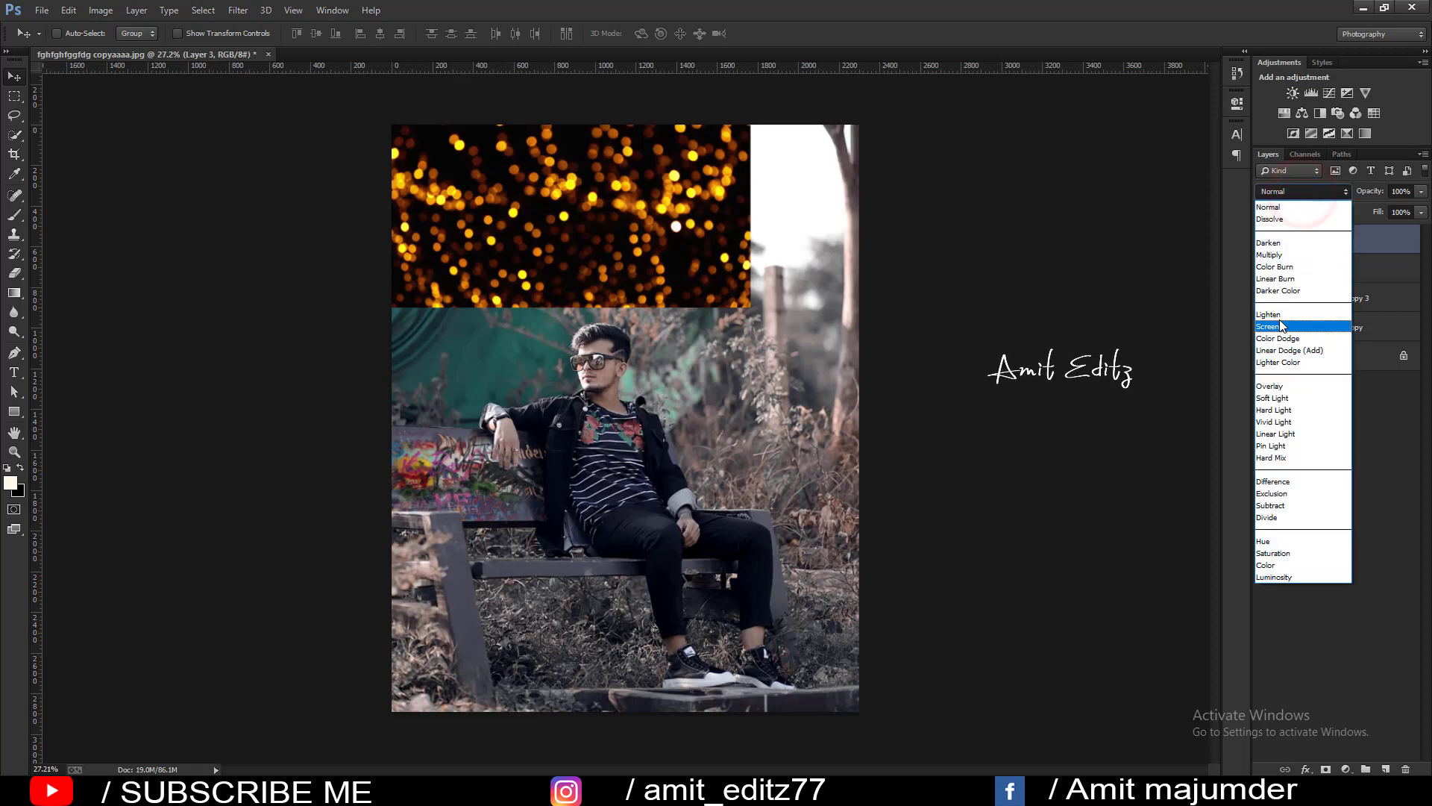
click(1268, 327)
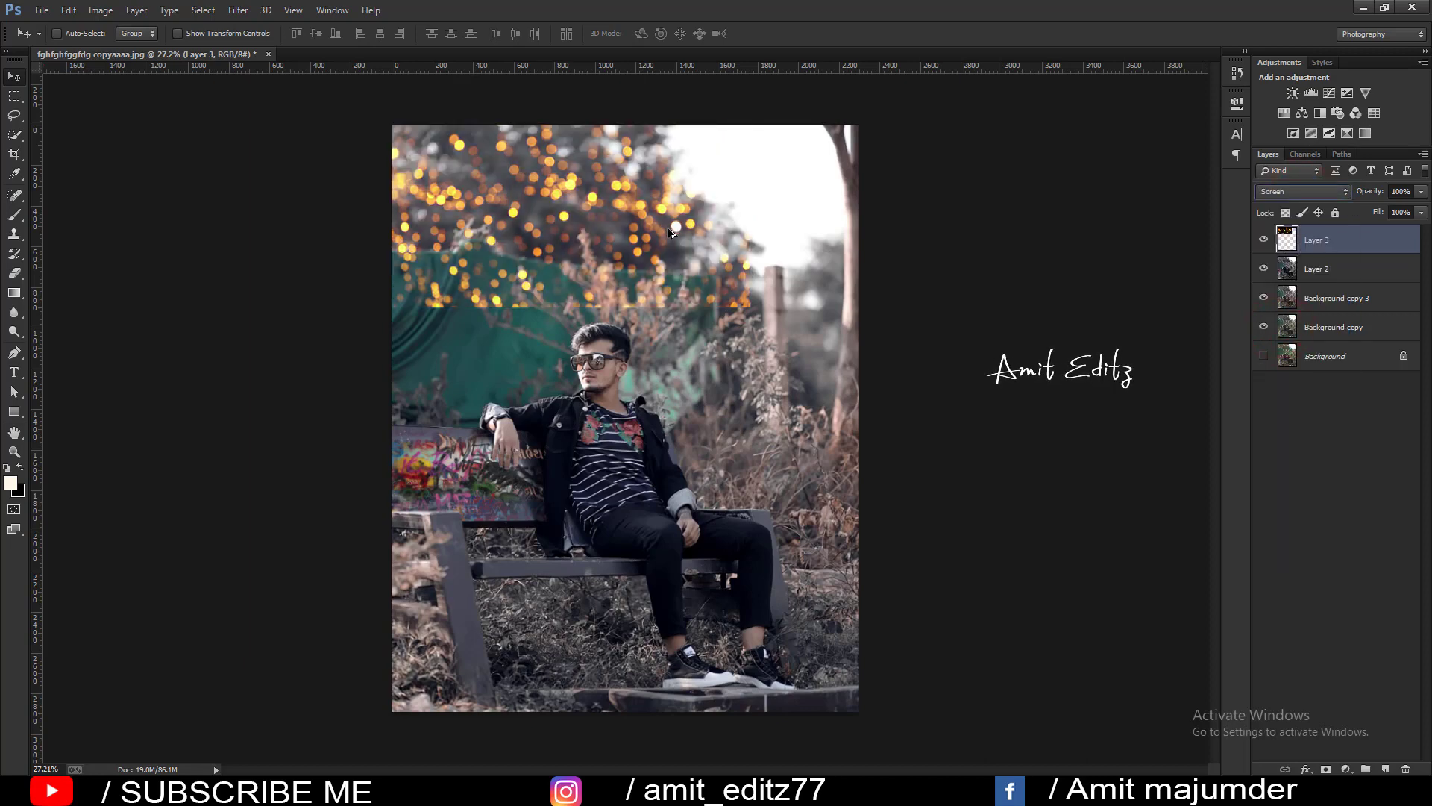
drag(669, 233, 666, 274)
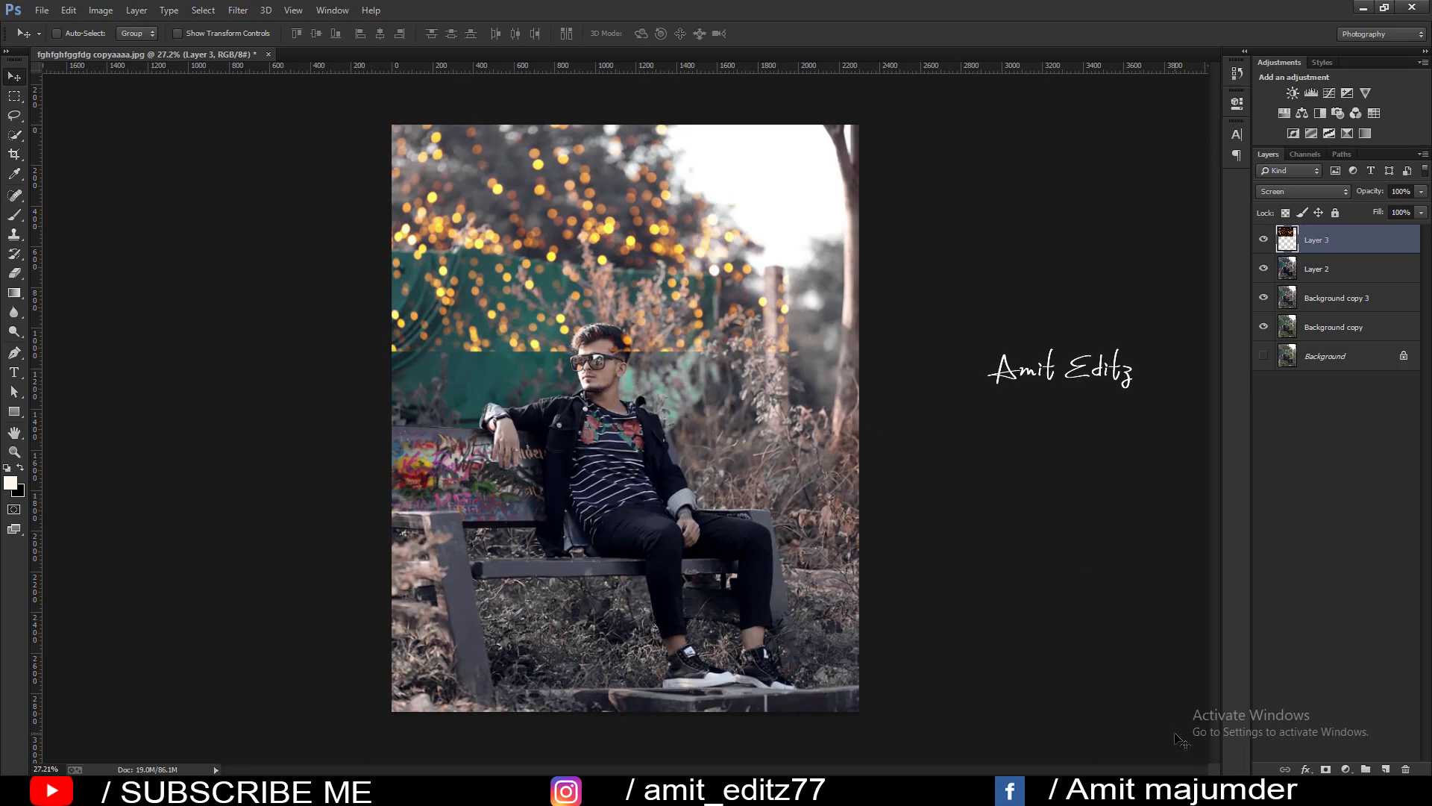
Mask out the bokeh beside the head, near the wooden post and over the green tarp.
click(21, 213)
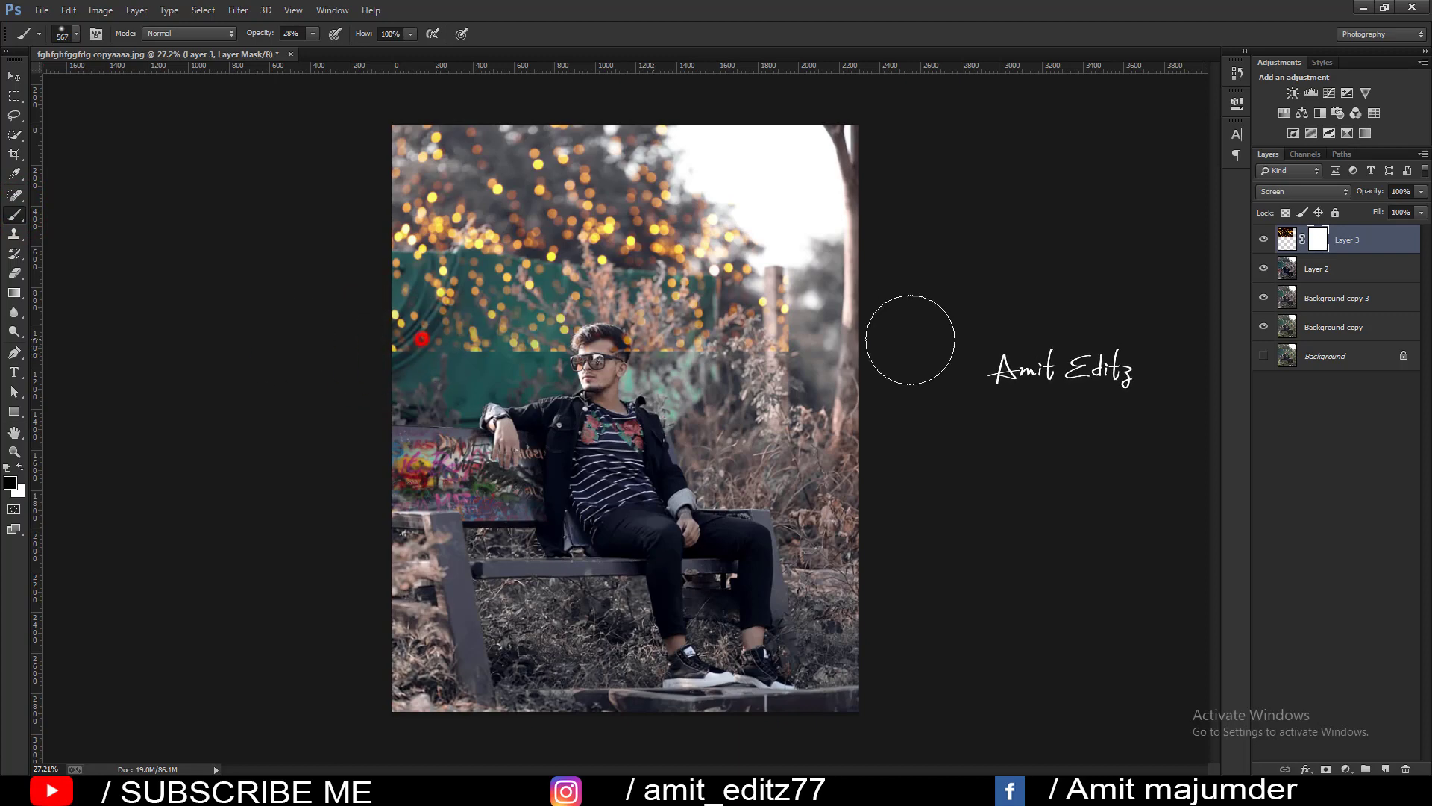
drag(468, 341, 778, 331)
click(362, 329)
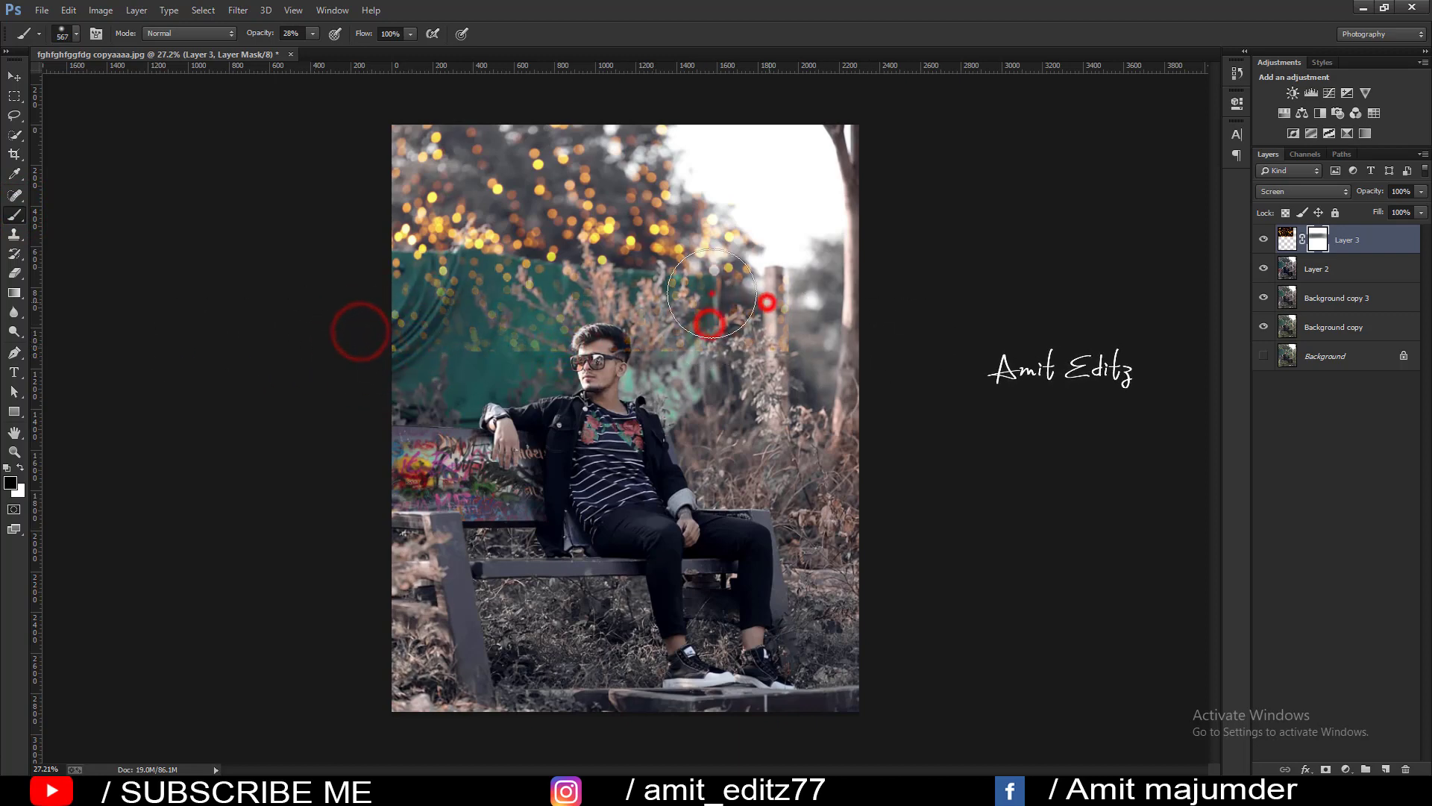
drag(705, 305, 742, 298)
click(358, 271)
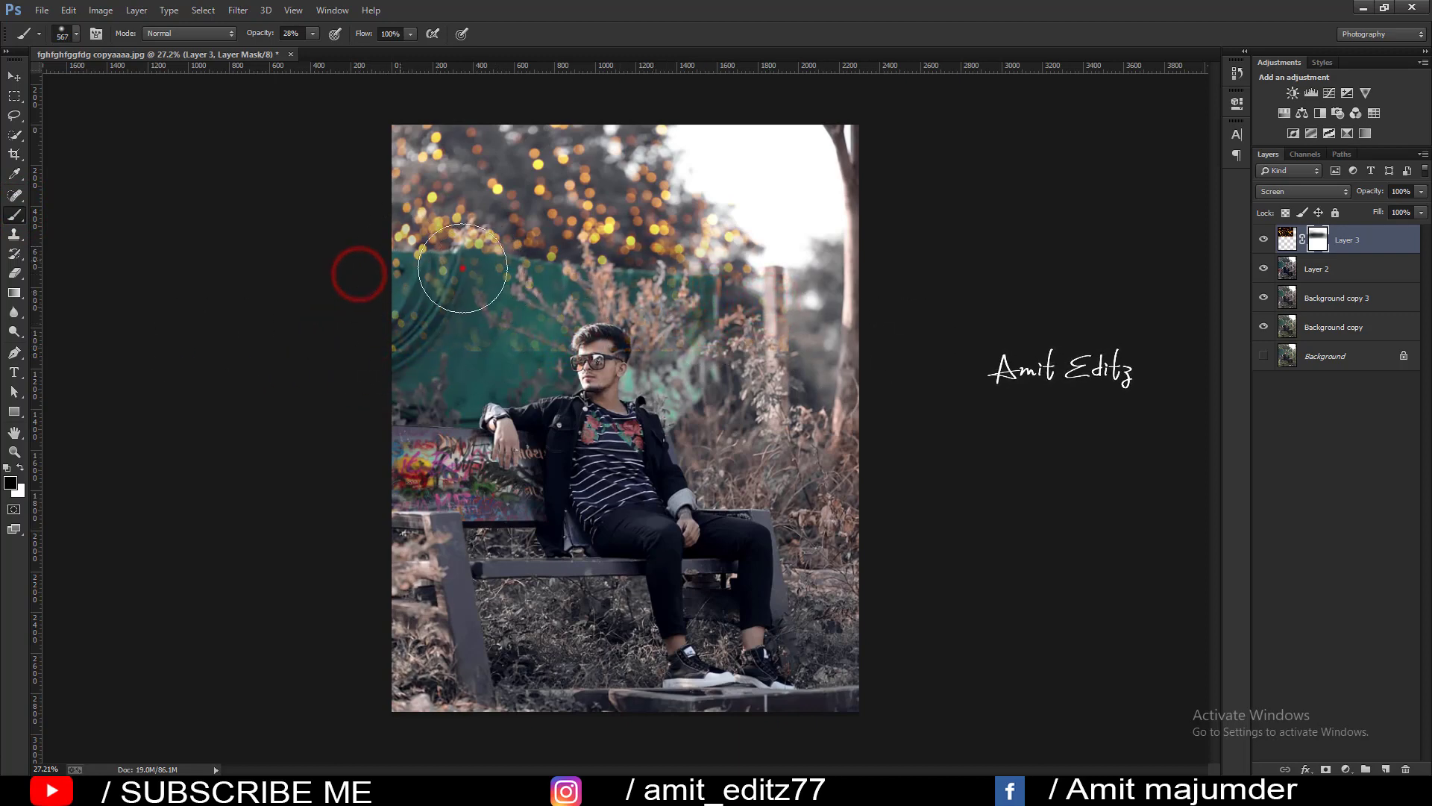
drag(388, 267, 481, 290)
click(323, 347)
drag(422, 346, 512, 336)
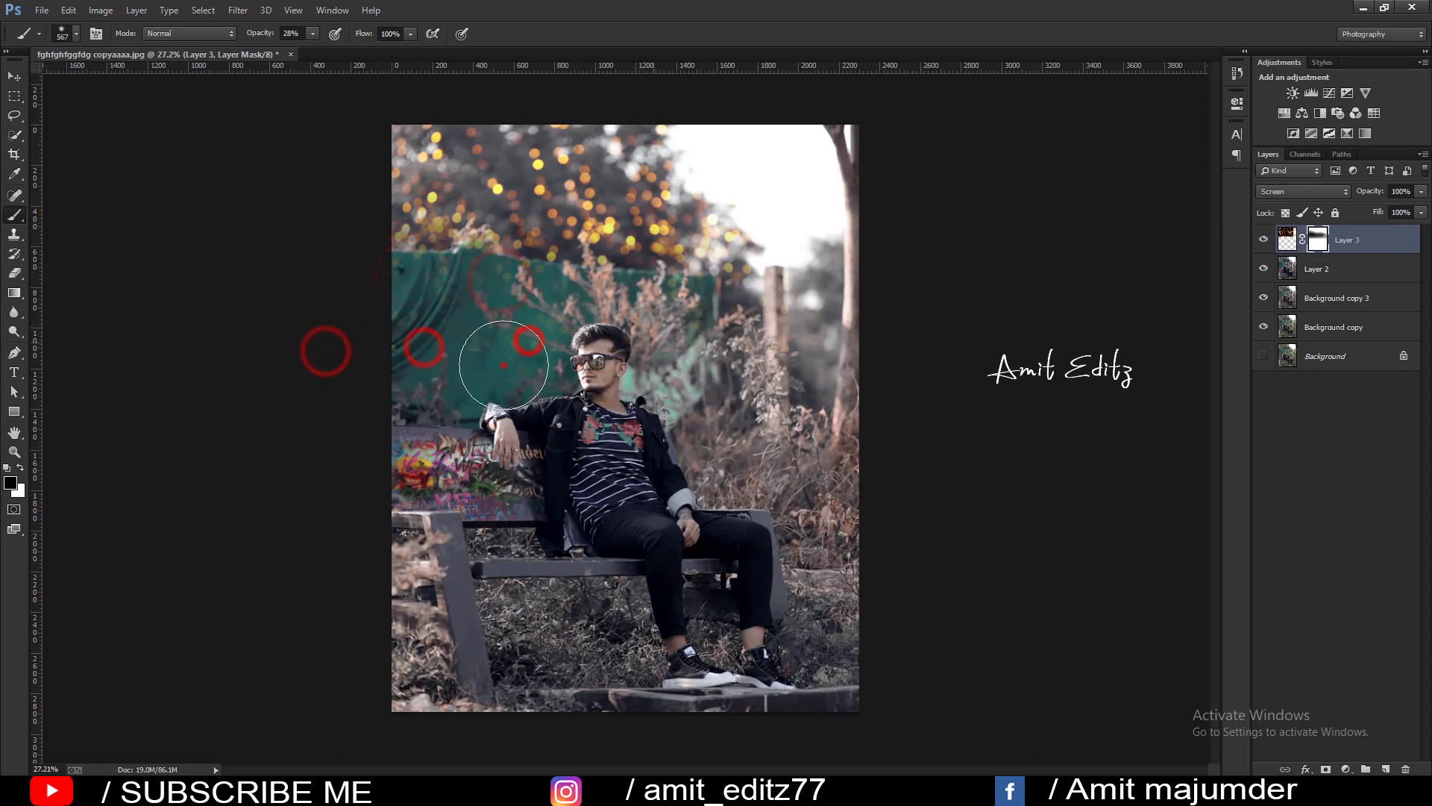
click(456, 367)
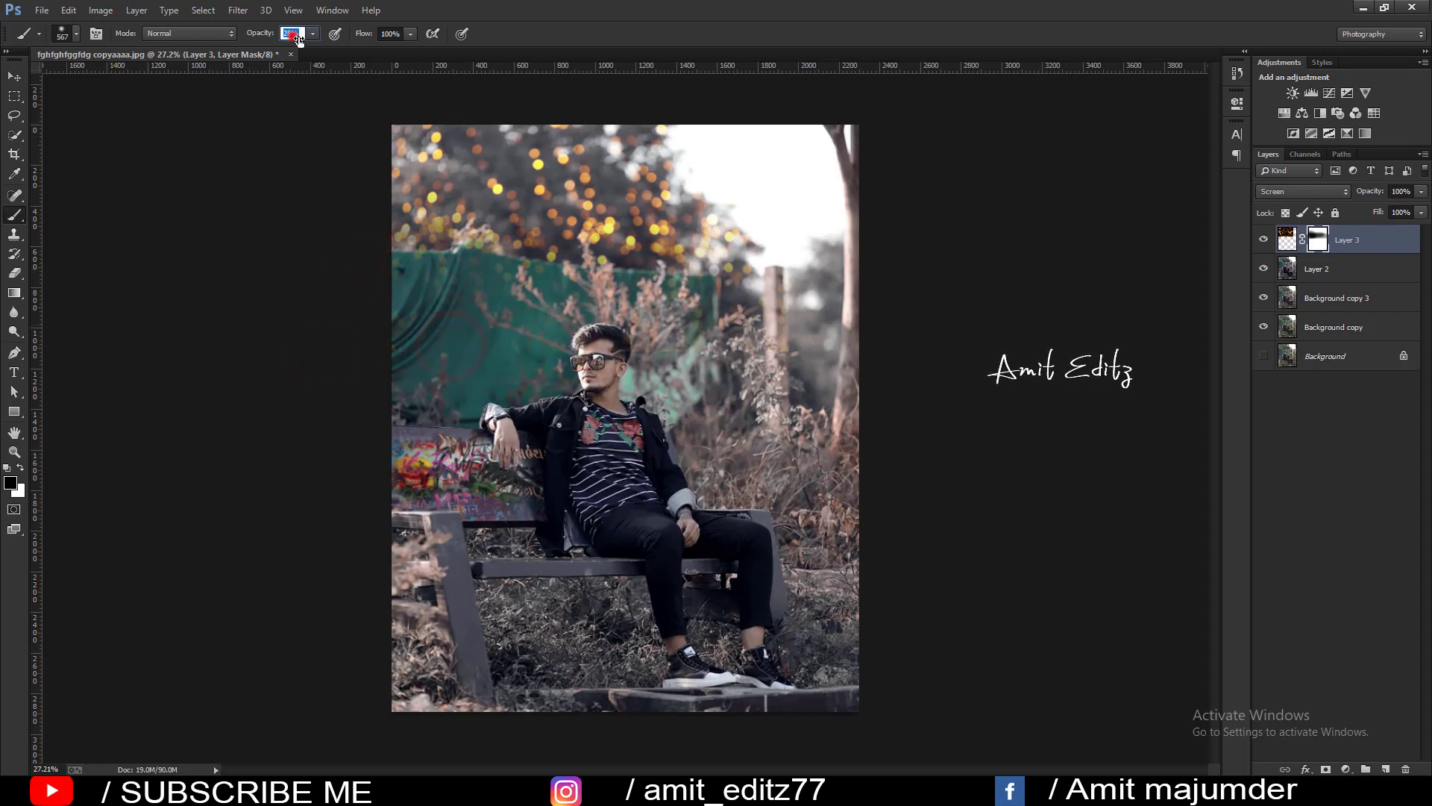
click(290, 32)
text(50)
At 50% brush opacity, fade remaining bokeh over the bushes, tarp, sky and around the man.
click(384, 320)
click(694, 297)
click(738, 277)
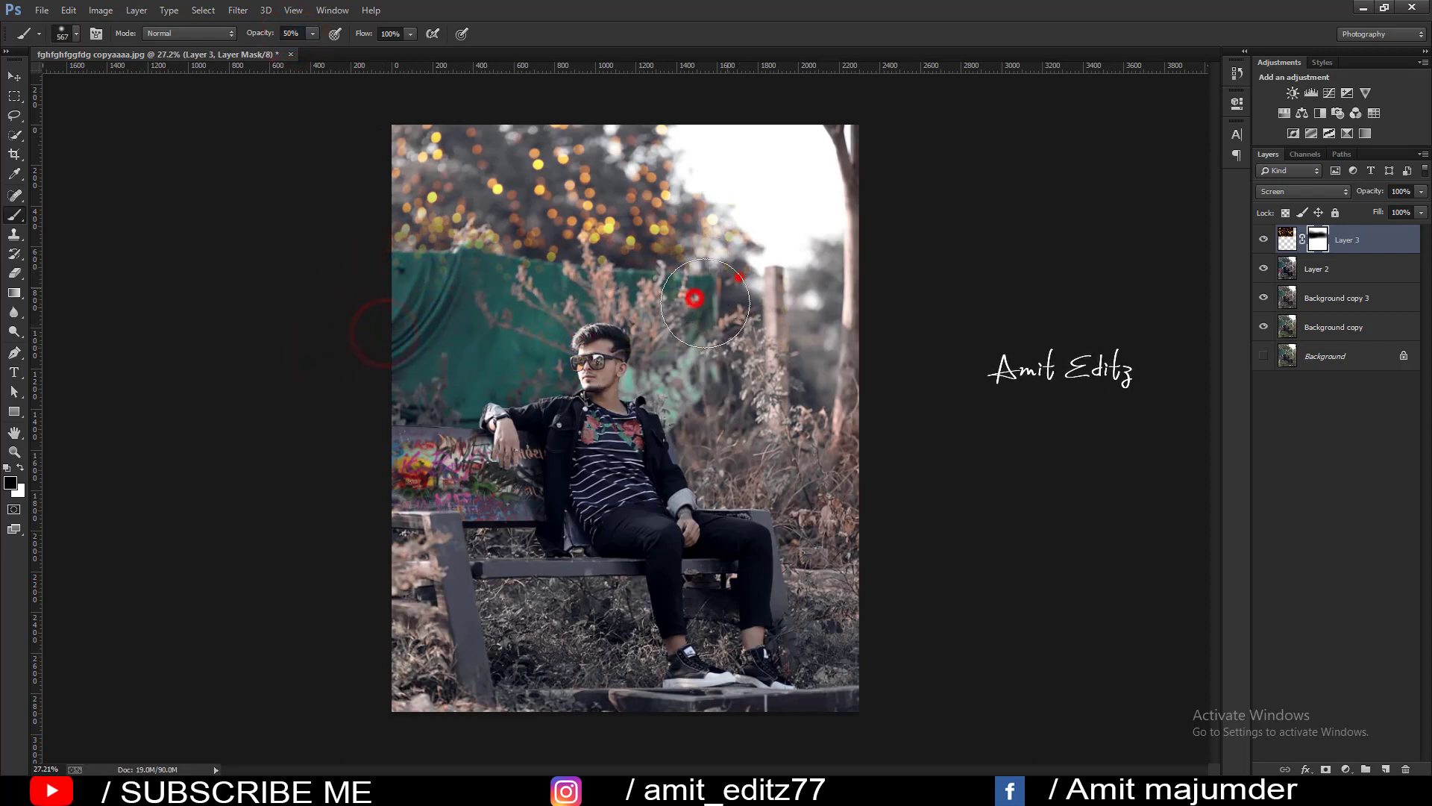
click(653, 326)
click(323, 296)
click(459, 403)
click(622, 401)
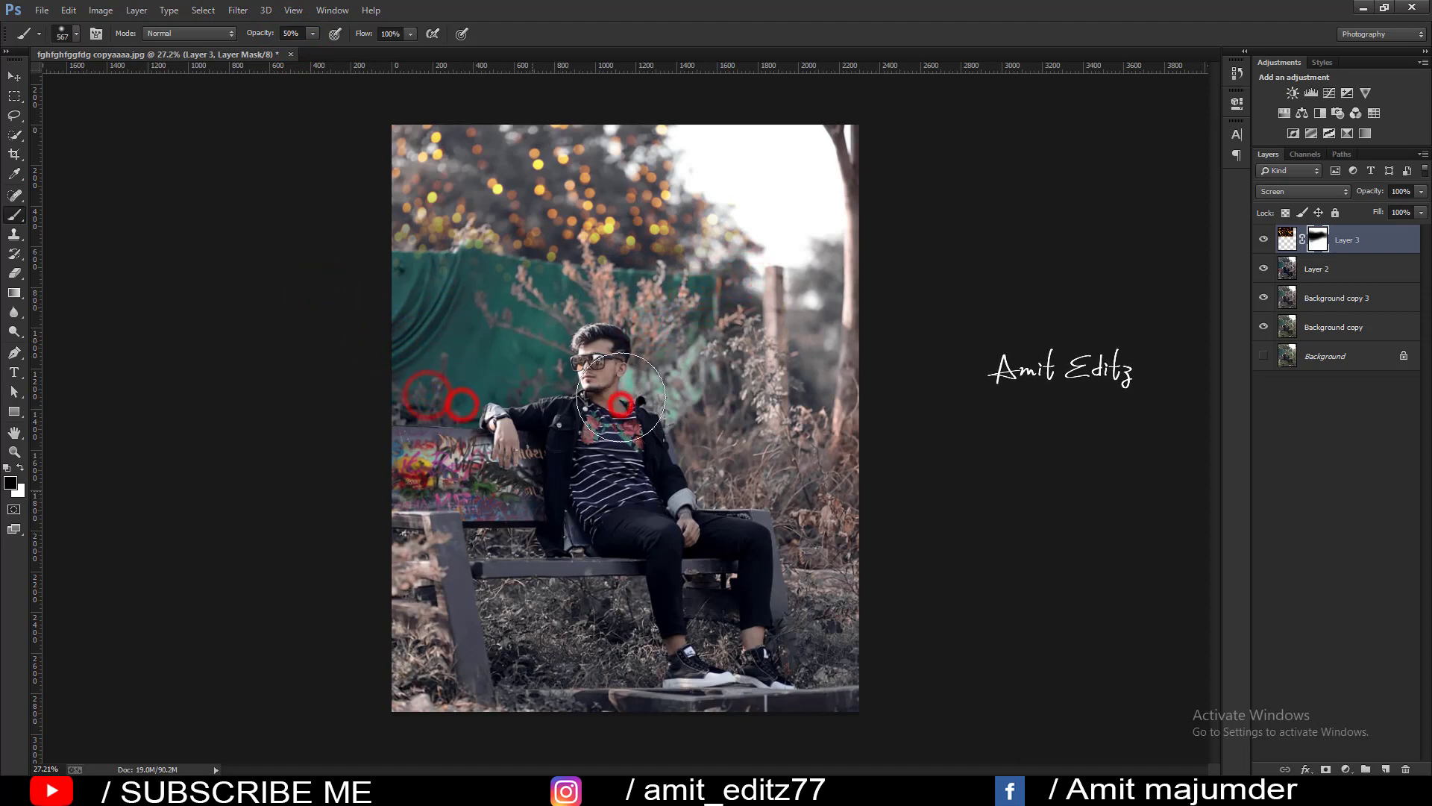
click(398, 354)
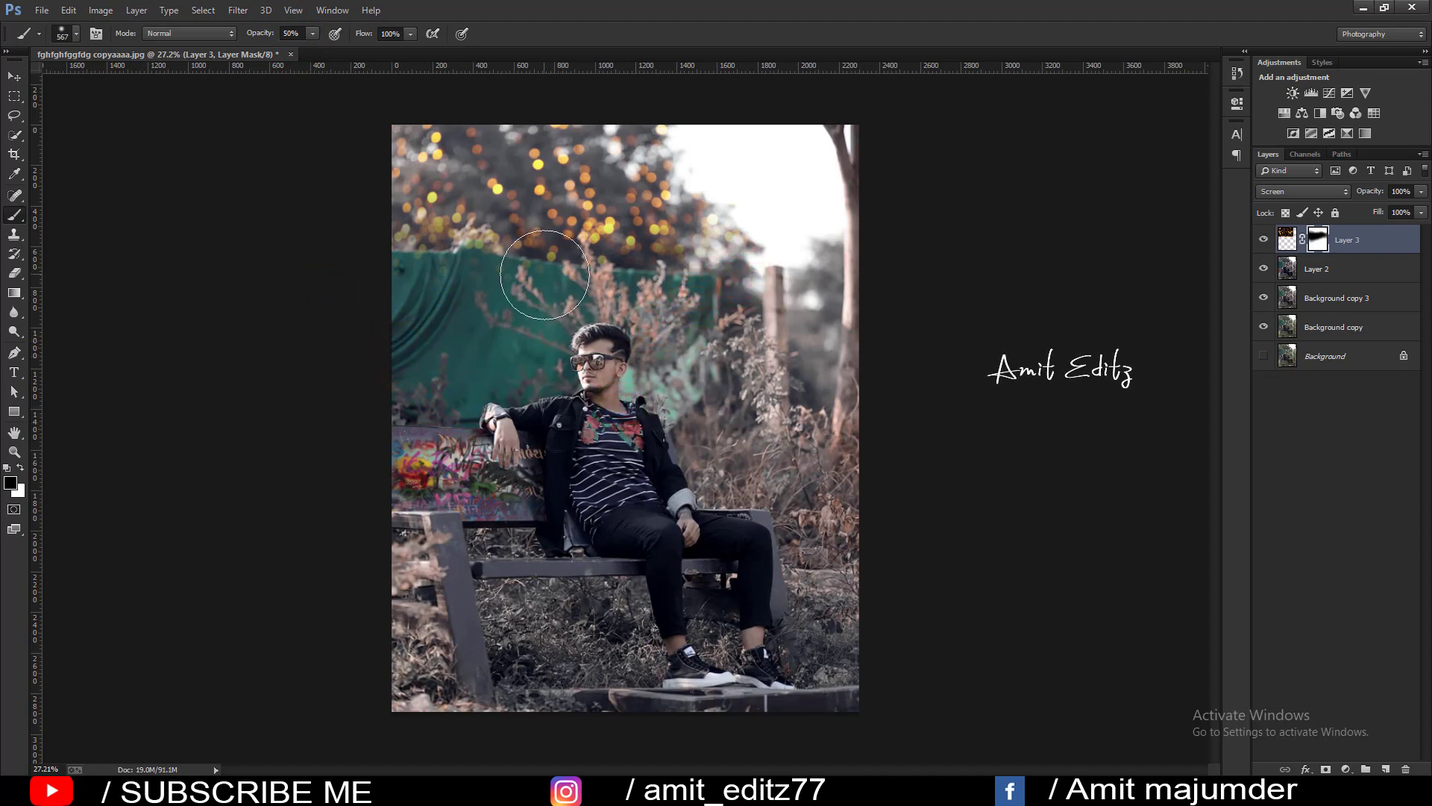
drag(545, 274, 744, 245)
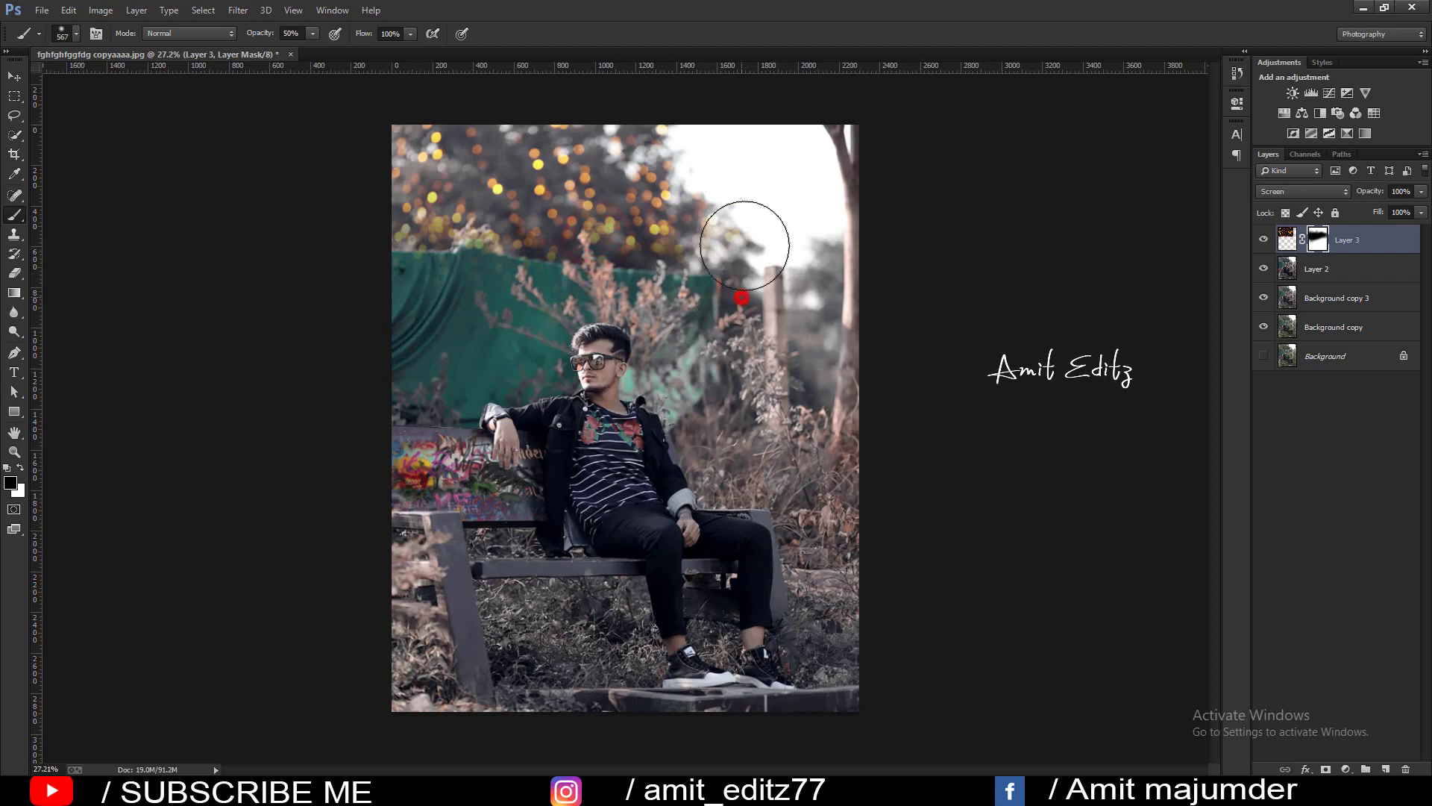
click(742, 231)
click(543, 415)
Apply the bokeh layer mask permanently and launch the Camera Raw Filter on Layer 3.
right_click(1314, 251)
click(1302, 291)
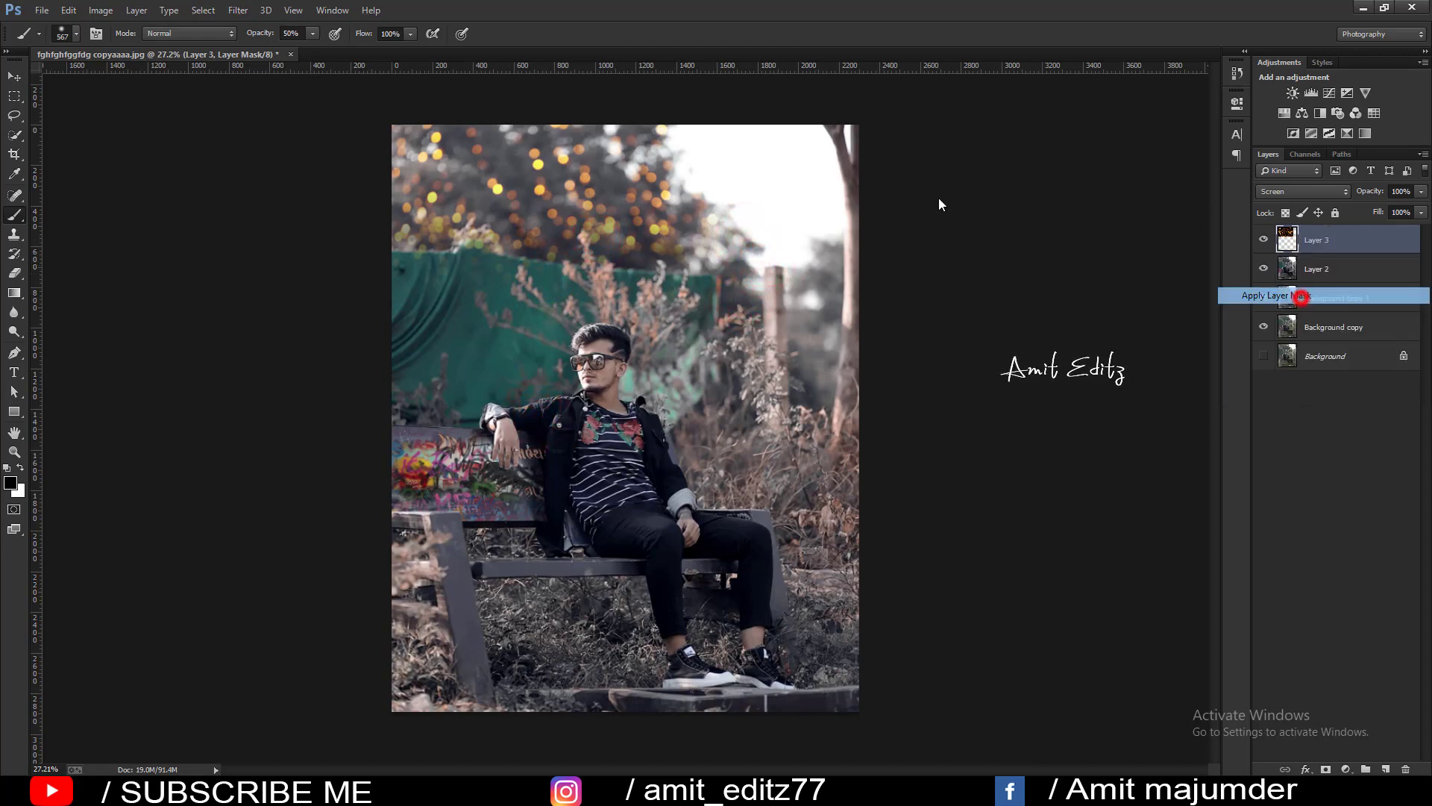
click(238, 10)
click(265, 97)
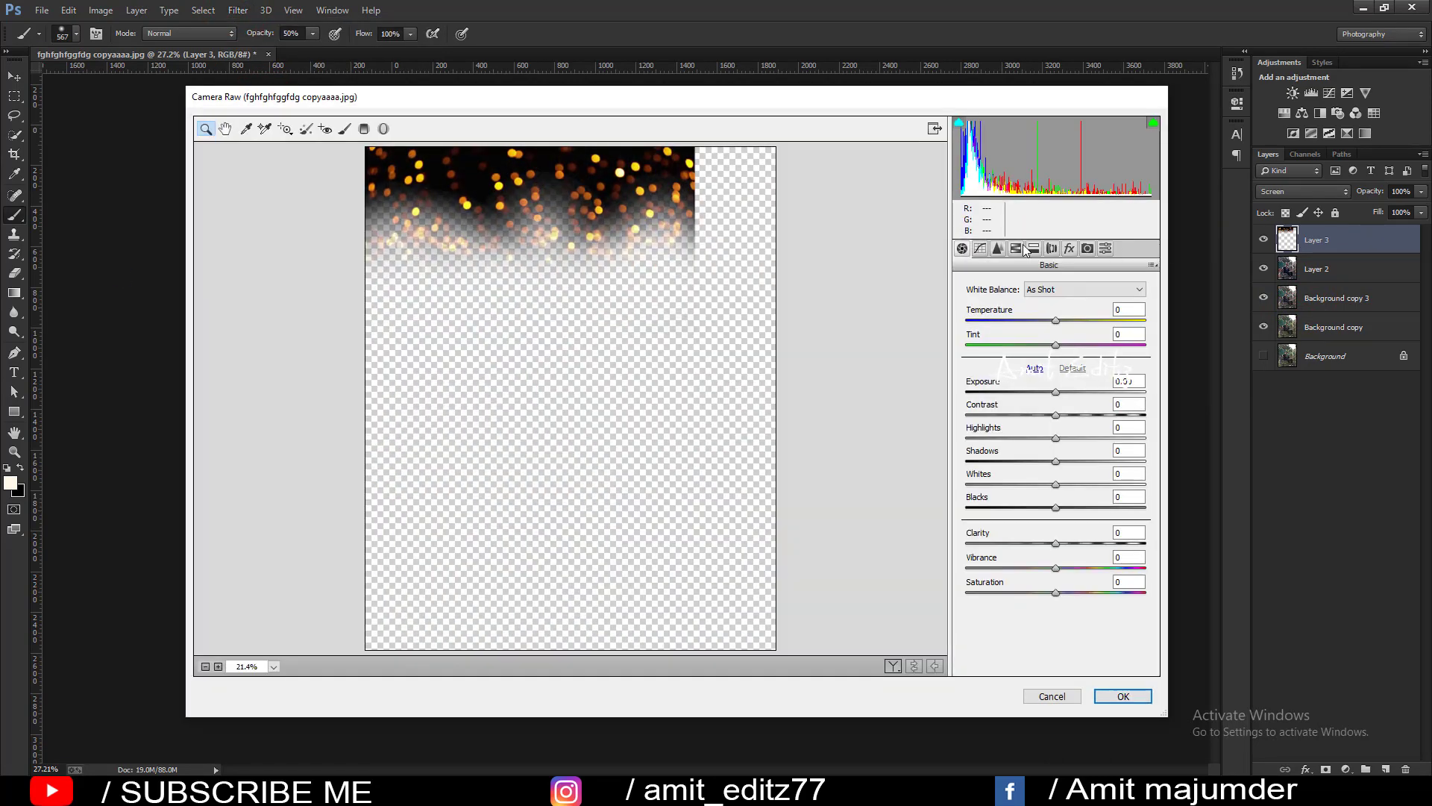
Raise Contrast, Shadows and Whites, and desaturate Yellows to -70 and Oranges to about -64.
mouse_move(1055, 414)
mouse_down()
mouse_move(1069, 414)
mouse_move(1072, 461)
mouse_move(1098, 484)
mouse_up()
click(1016, 248)
mouse_move(1056, 403)
mouse_down()
mouse_move(996, 393)
mouse_move(1111, 381)
mouse_move(1001, 379)
mouse_up()
click(1050, 306)
click(1003, 306)
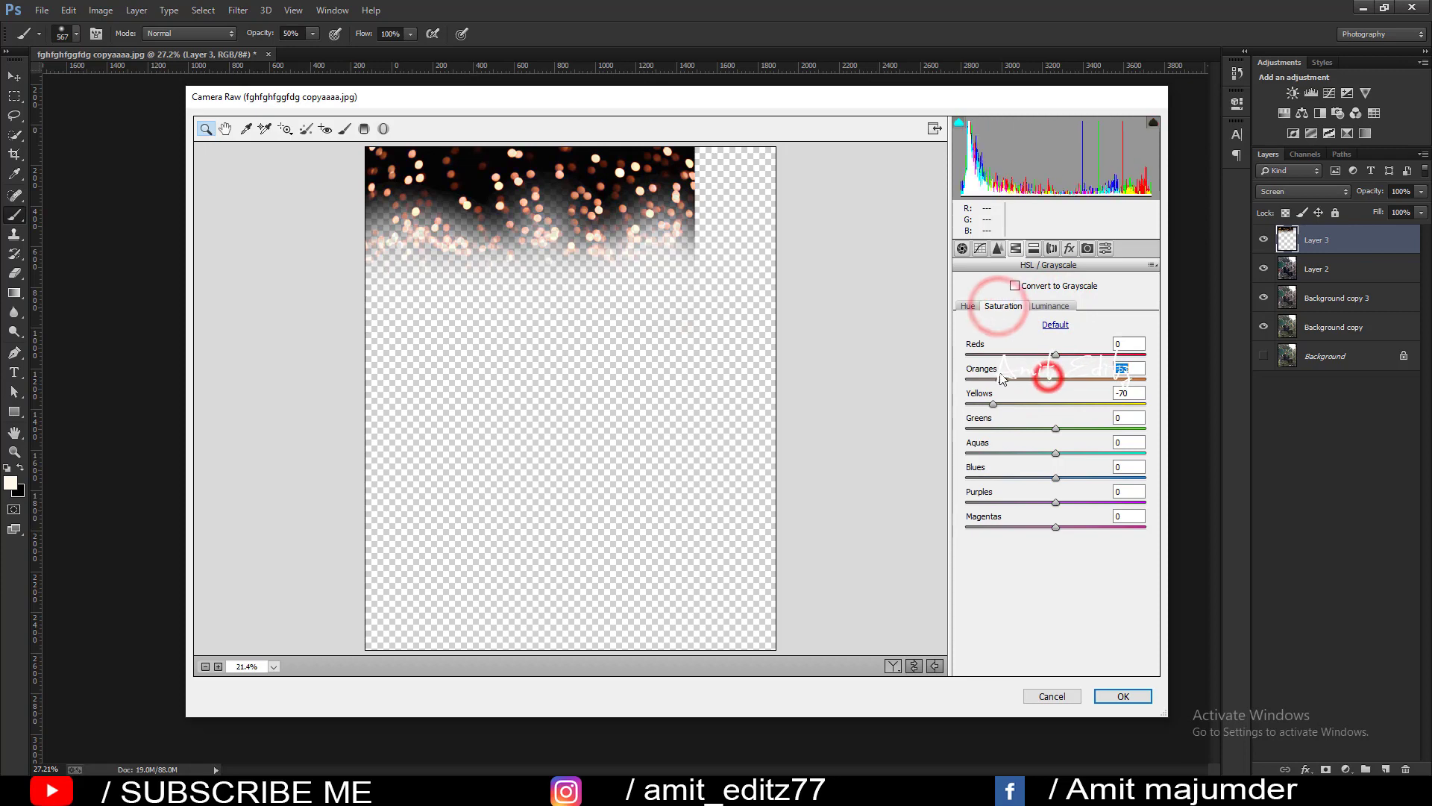
click(1121, 696)
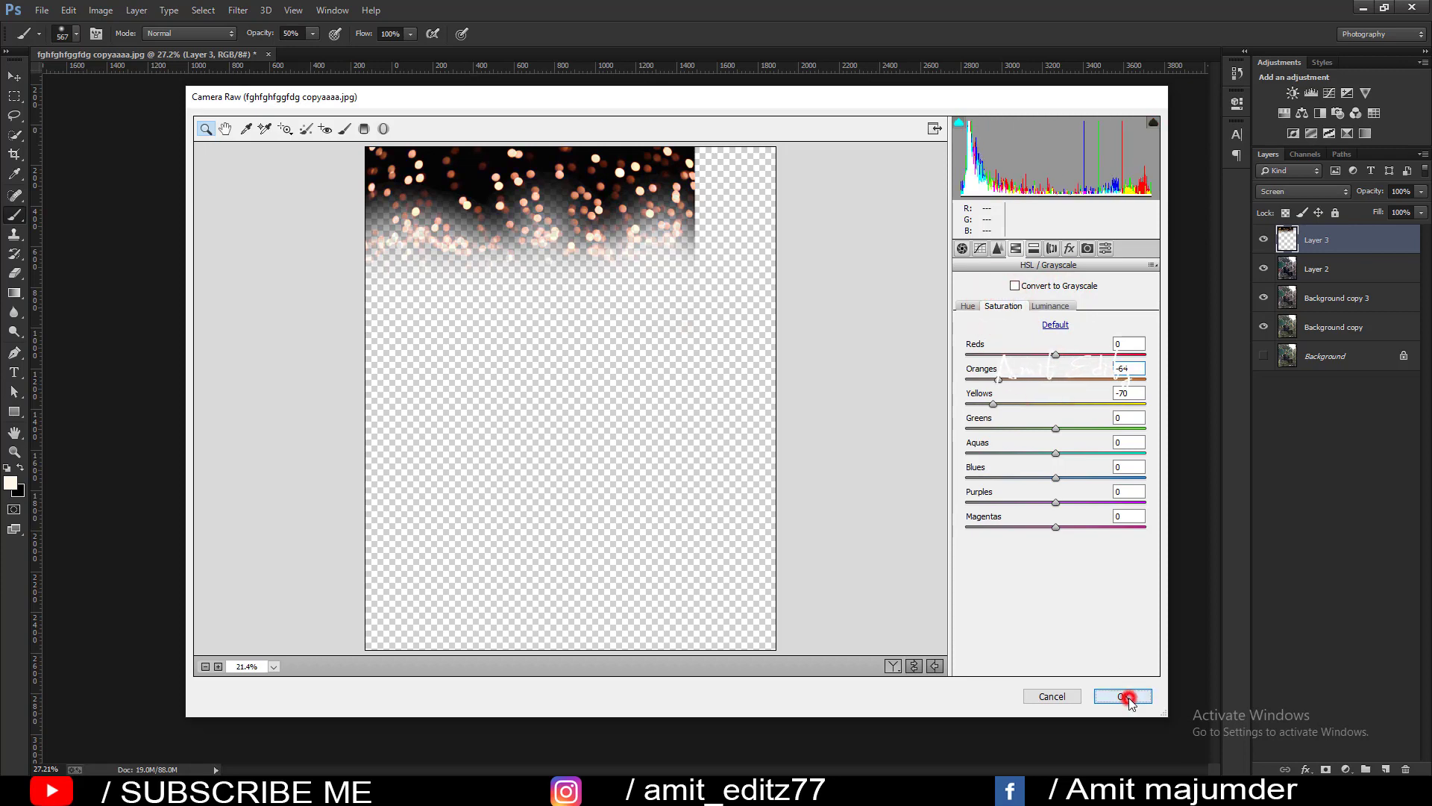
Open the orange glow image S.R (27) and bring it into the portrait as Layer 4.
scroll(526, 274, up, 1)
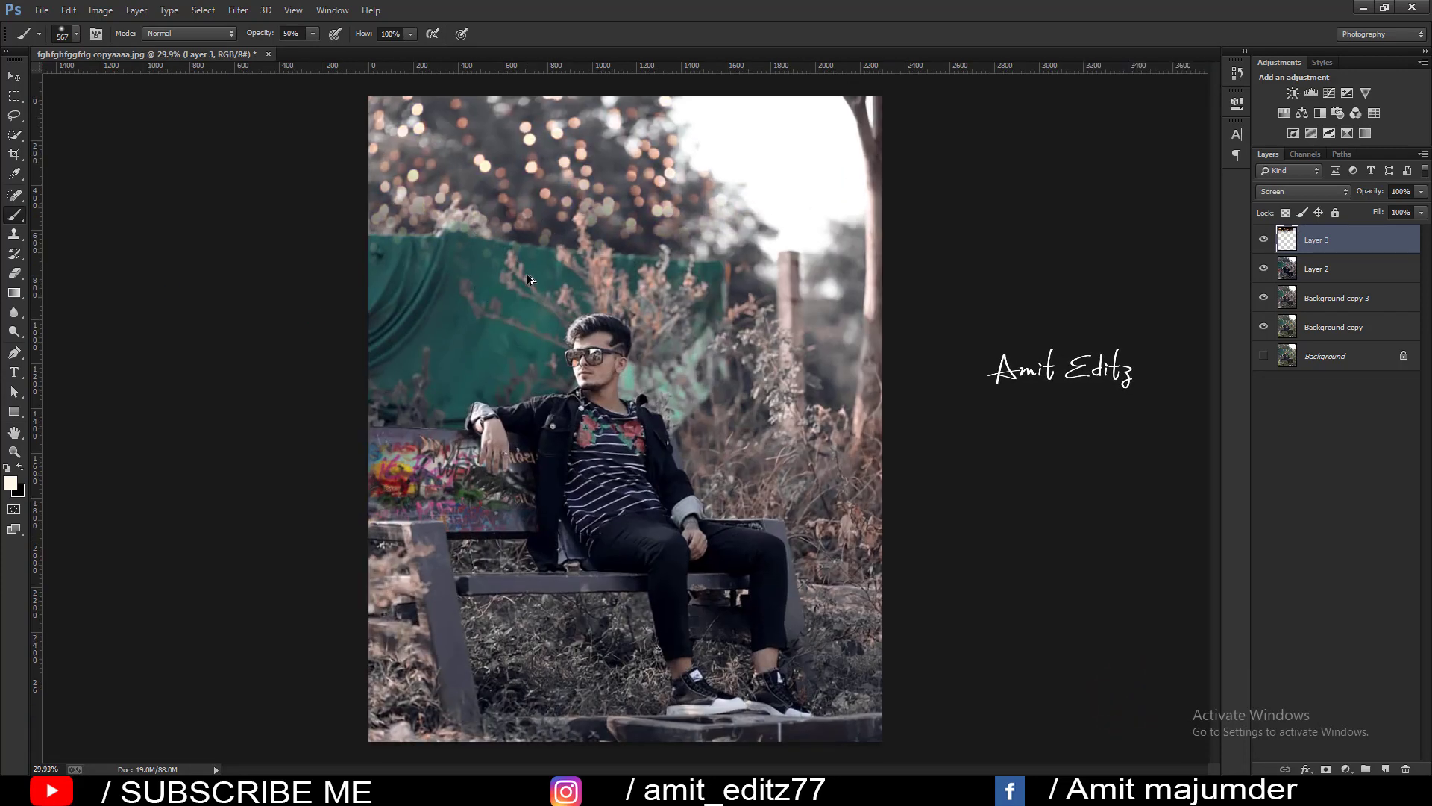
scroll(531, 276, down, 2)
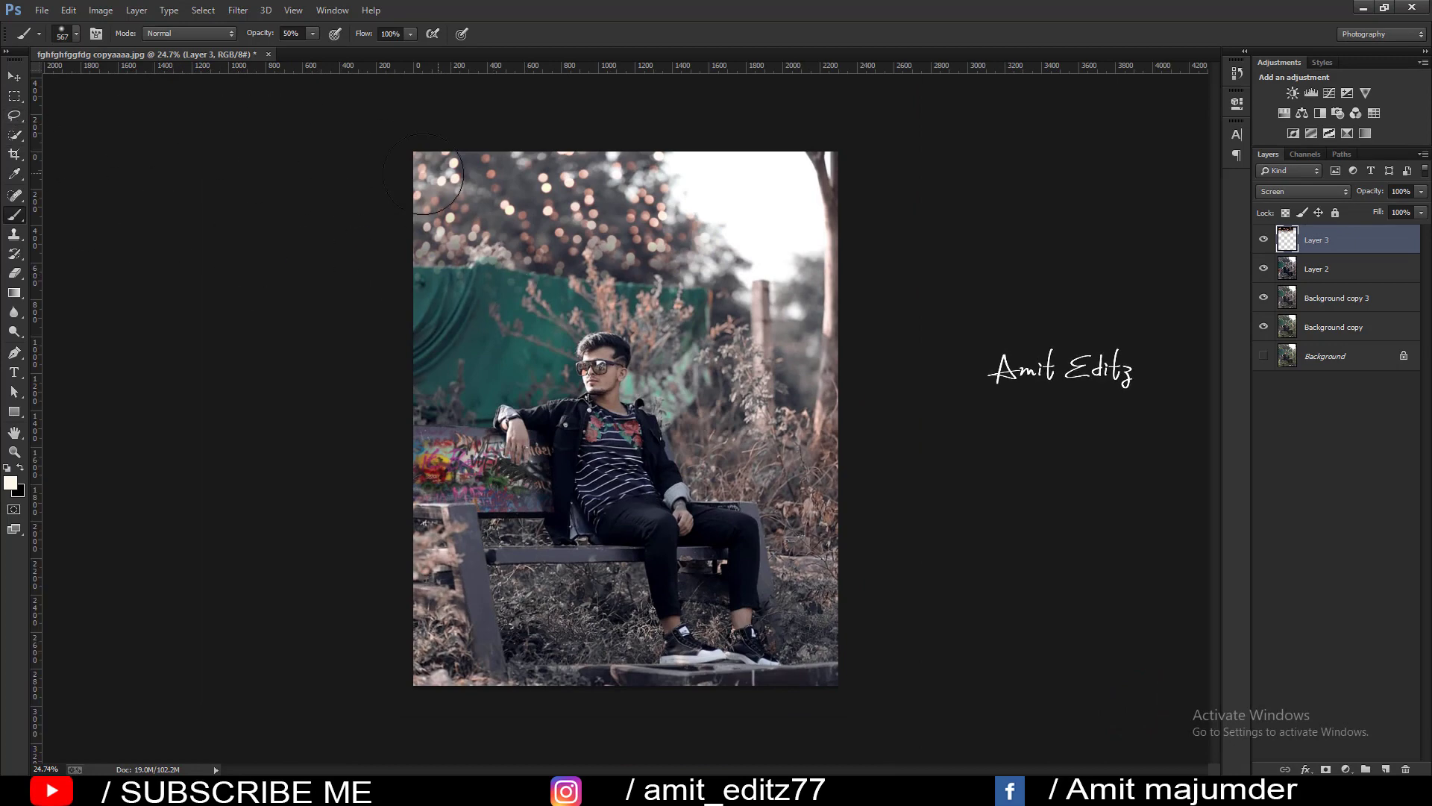
click(42, 12)
click(52, 37)
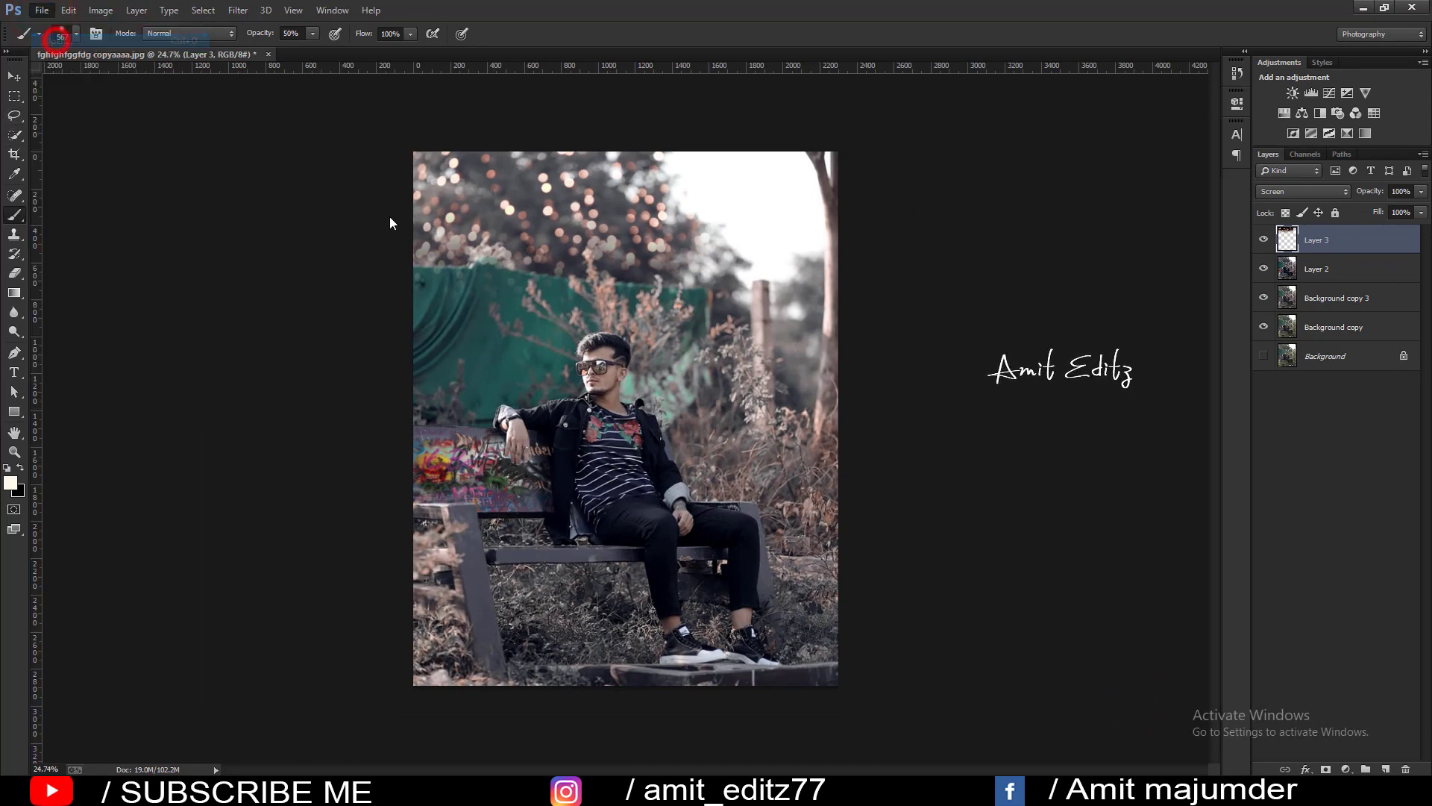
click(584, 227)
click(578, 376)
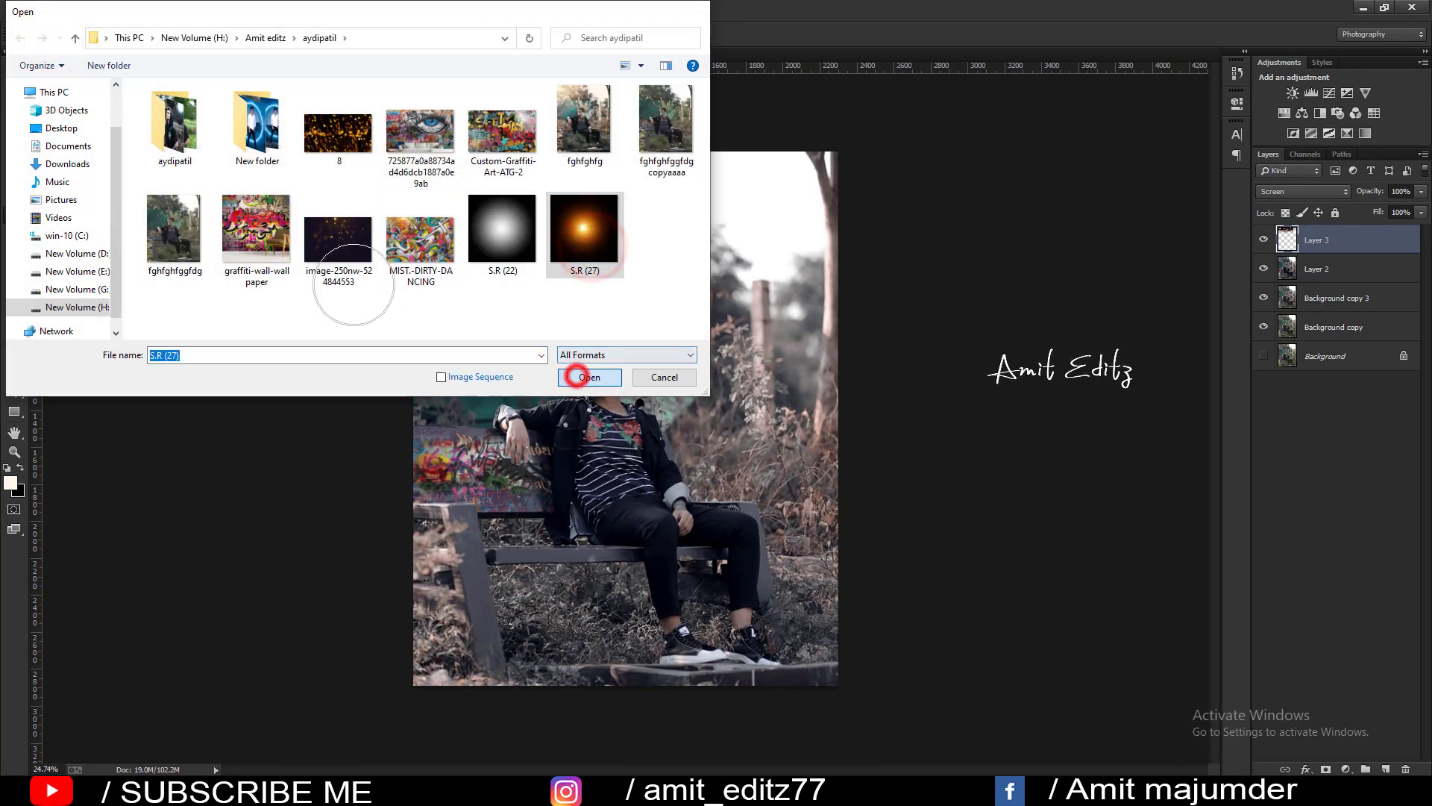
key(v)
drag(408, 404, 775, 373)
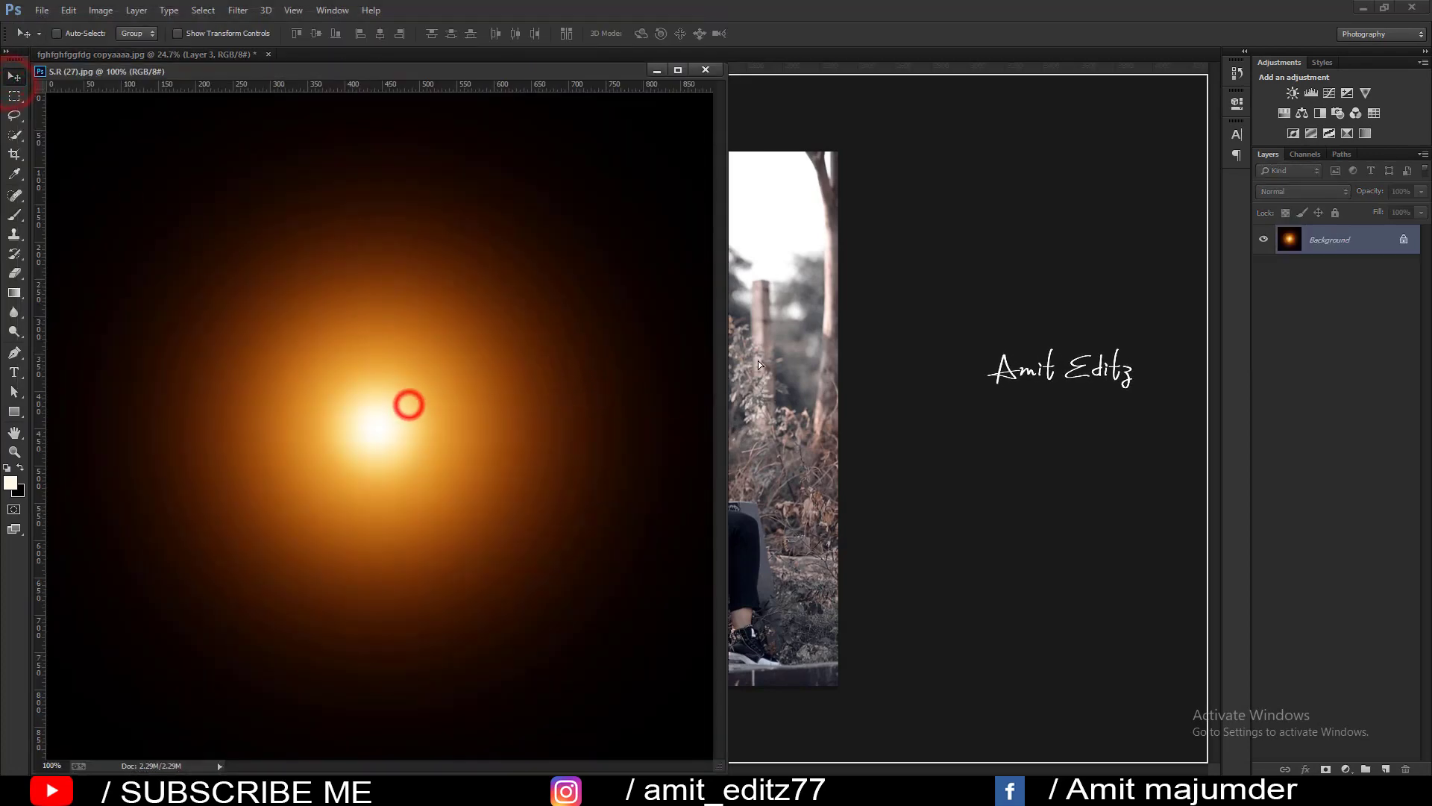
click(705, 69)
Set the glow to Screen blend mode and enlarge it to about 446% over the upper left.
click(1301, 191)
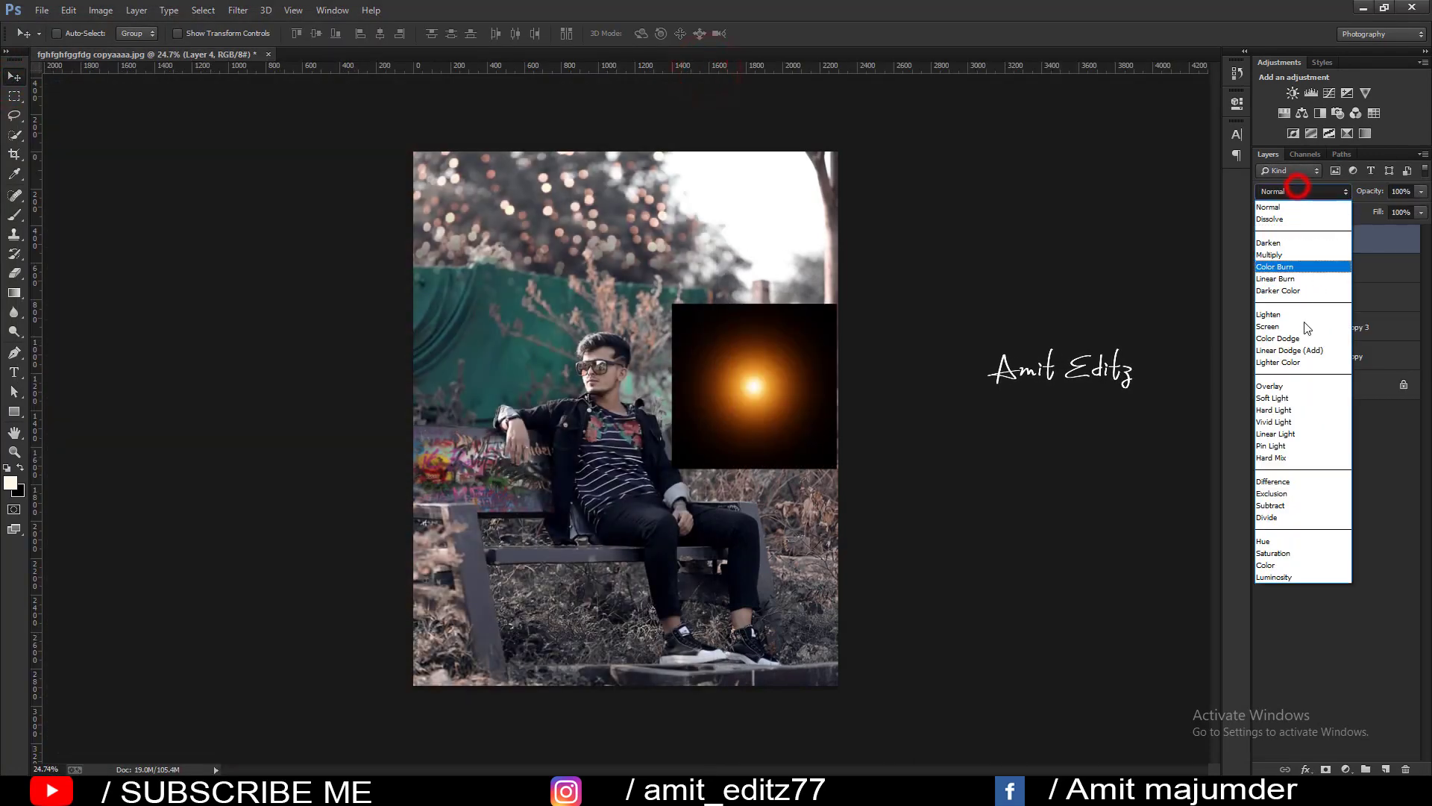
click(1290, 326)
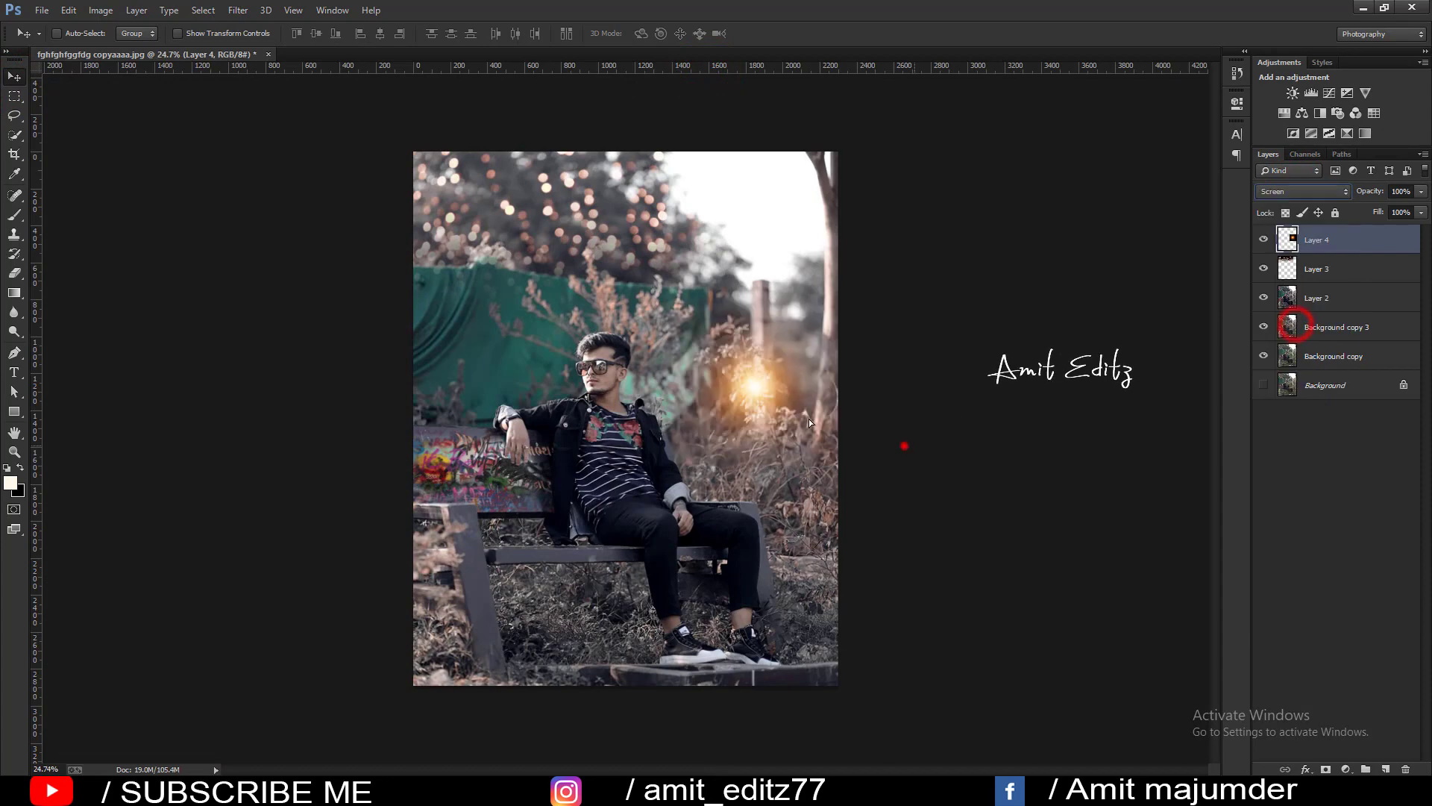
drag(490, 210, 562, 237)
key(ctrl+t)
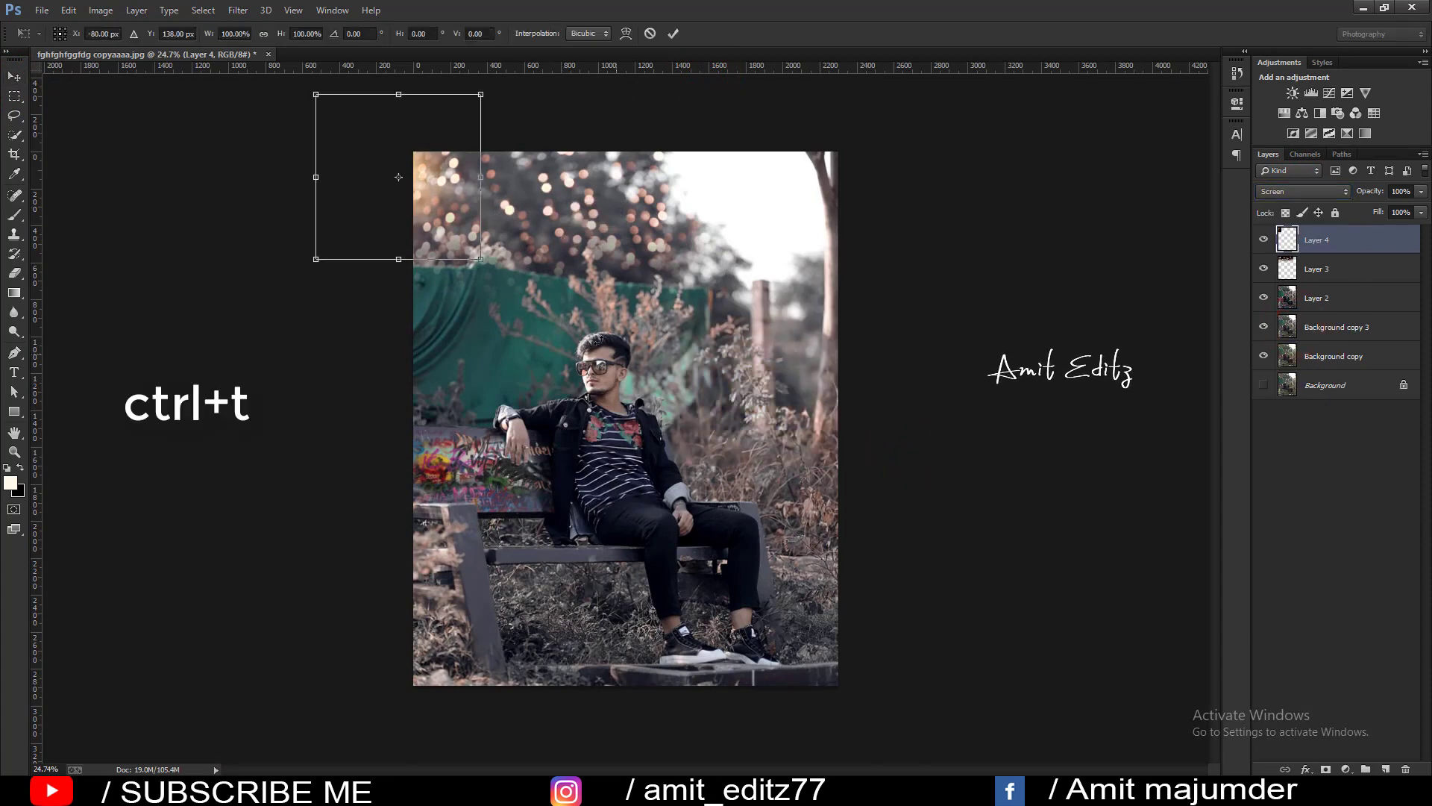
drag(475, 257, 766, 545)
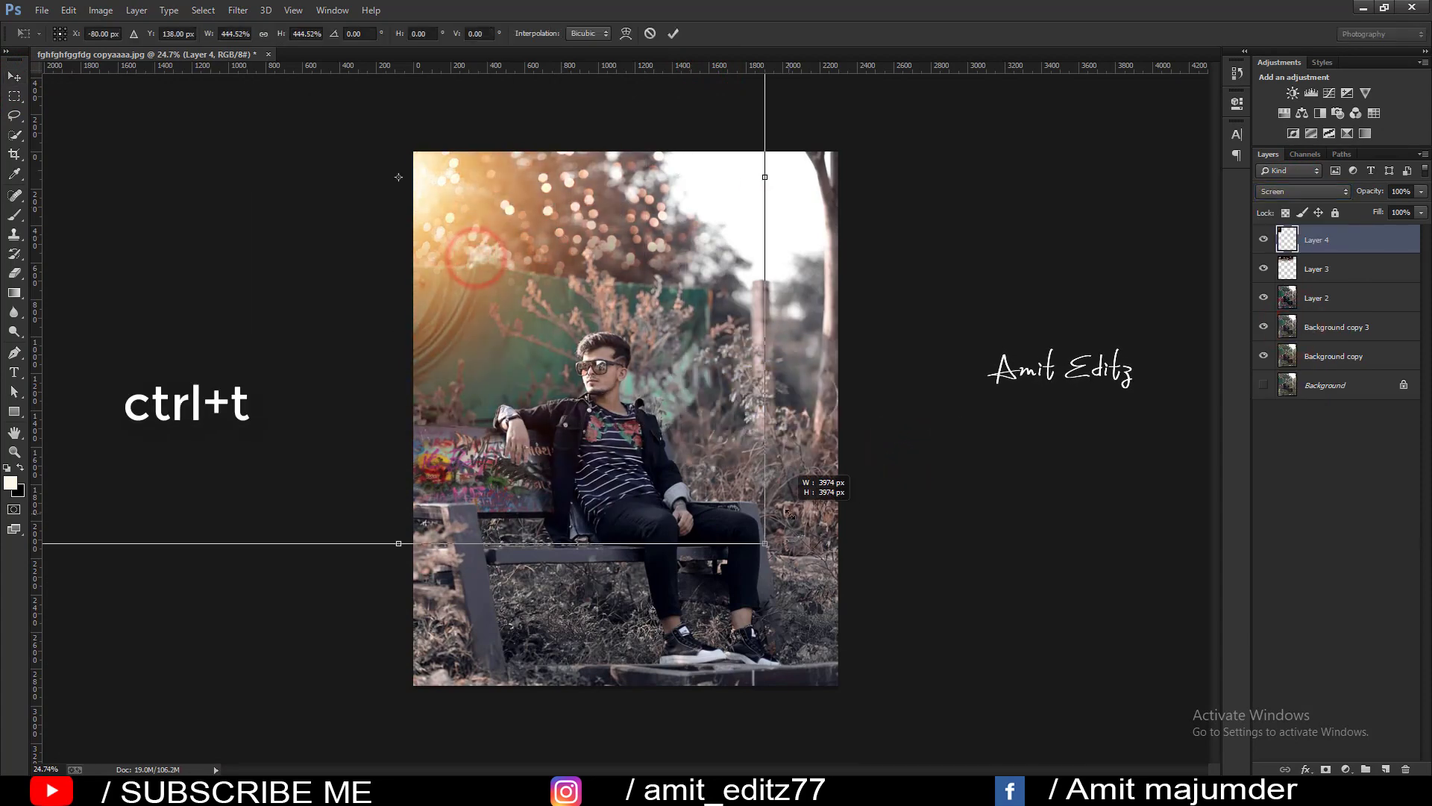
key(Return)
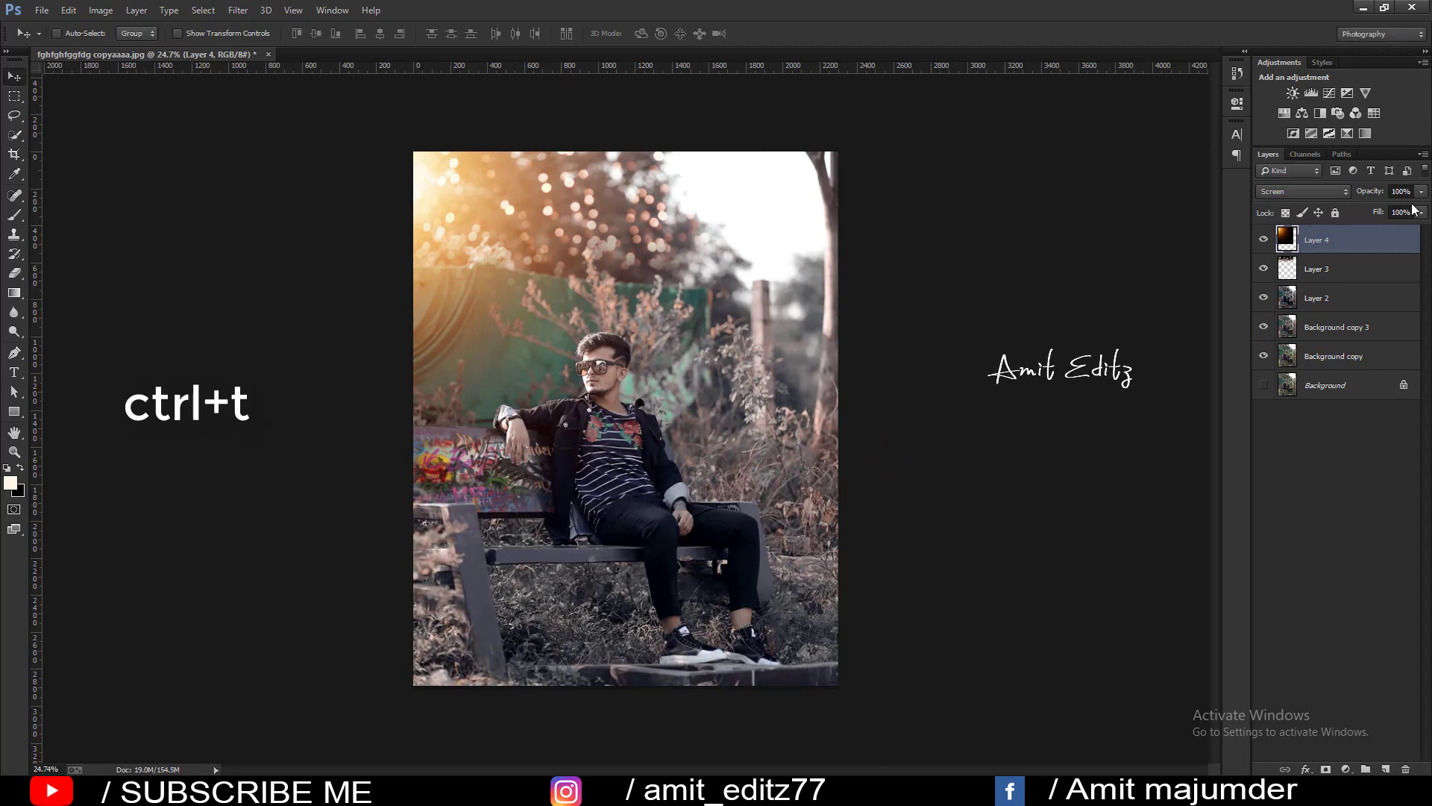
Lower the flare layer to 60% opacity and skew and reshape it across the upper left.
click(1391, 210)
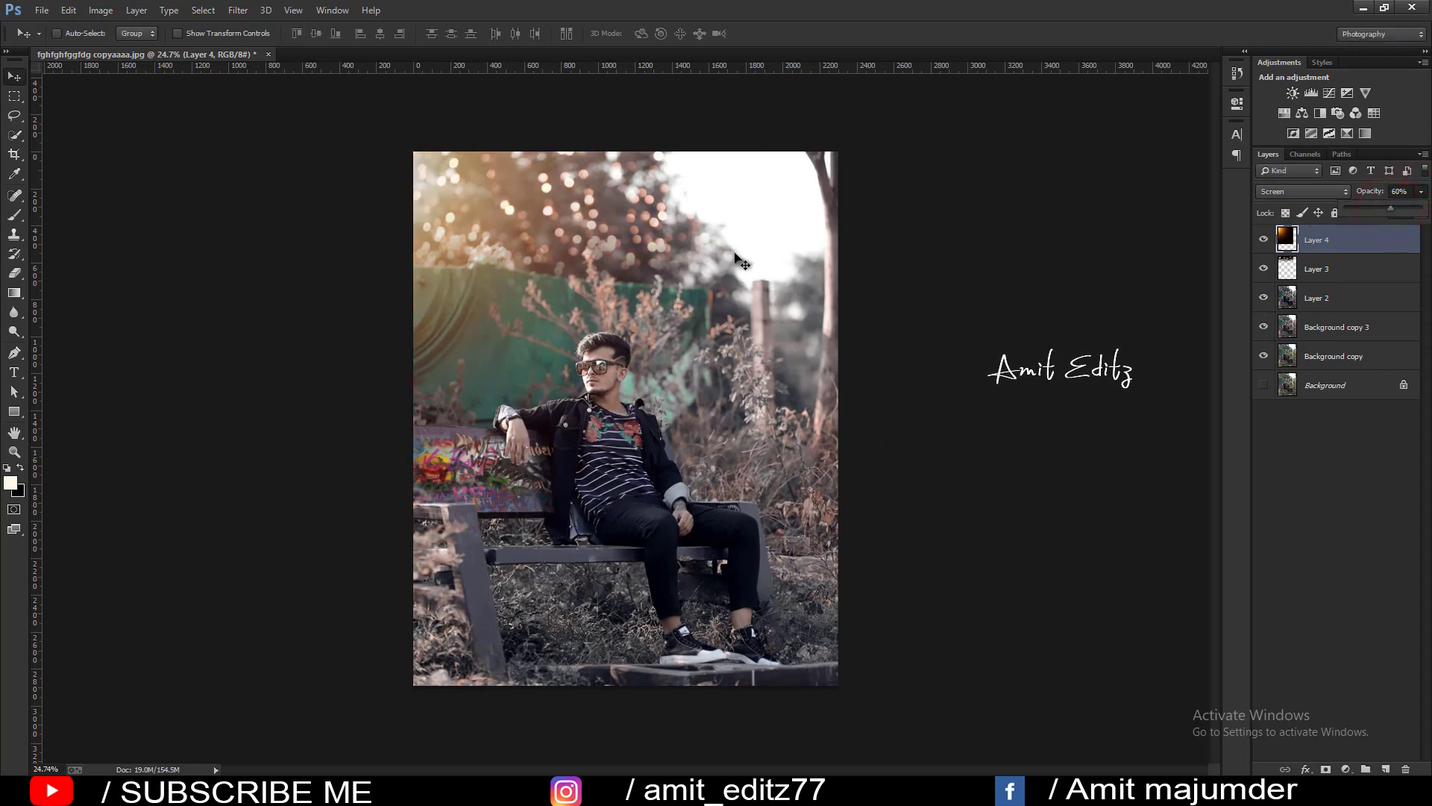
key(ctrl+t)
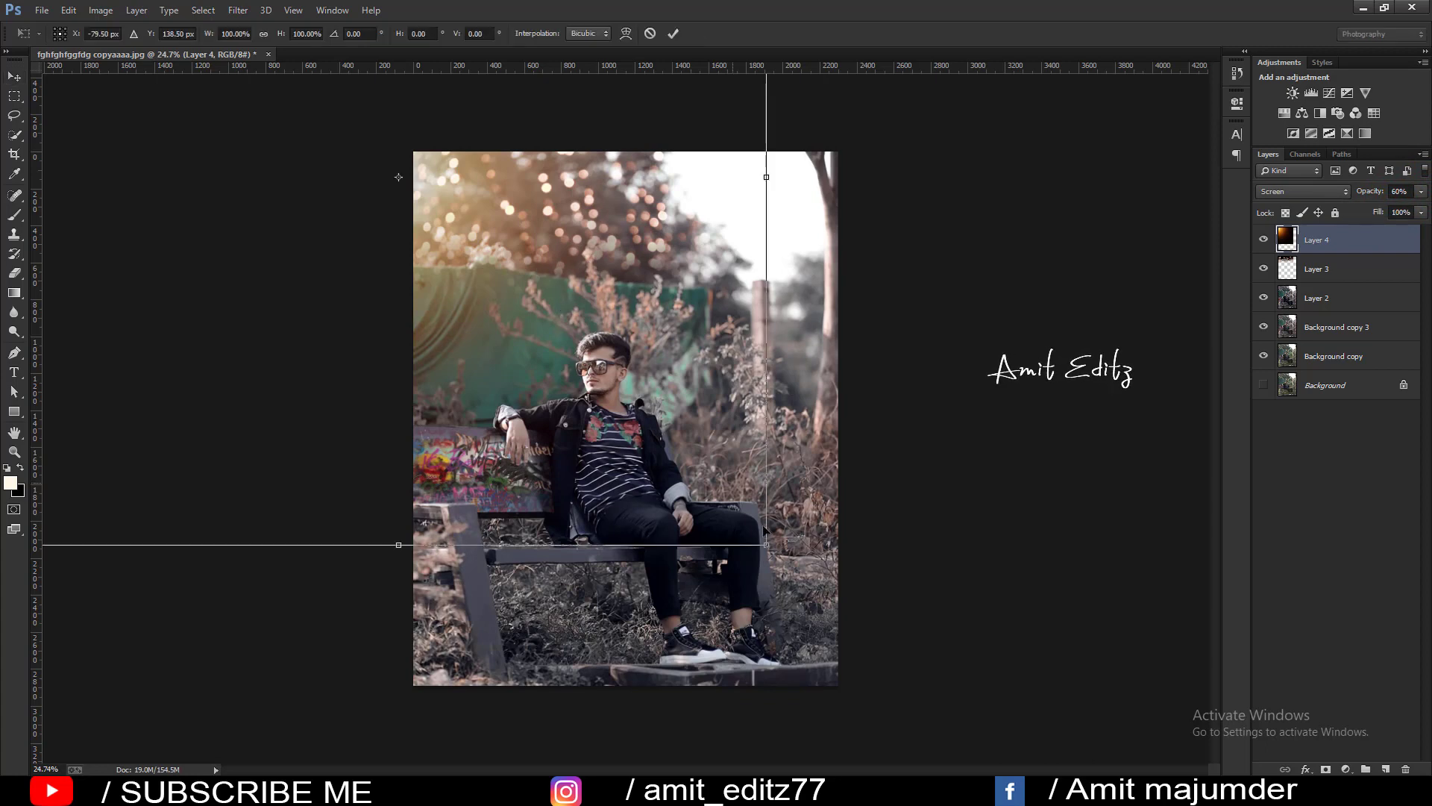
drag(767, 548, 896, 540)
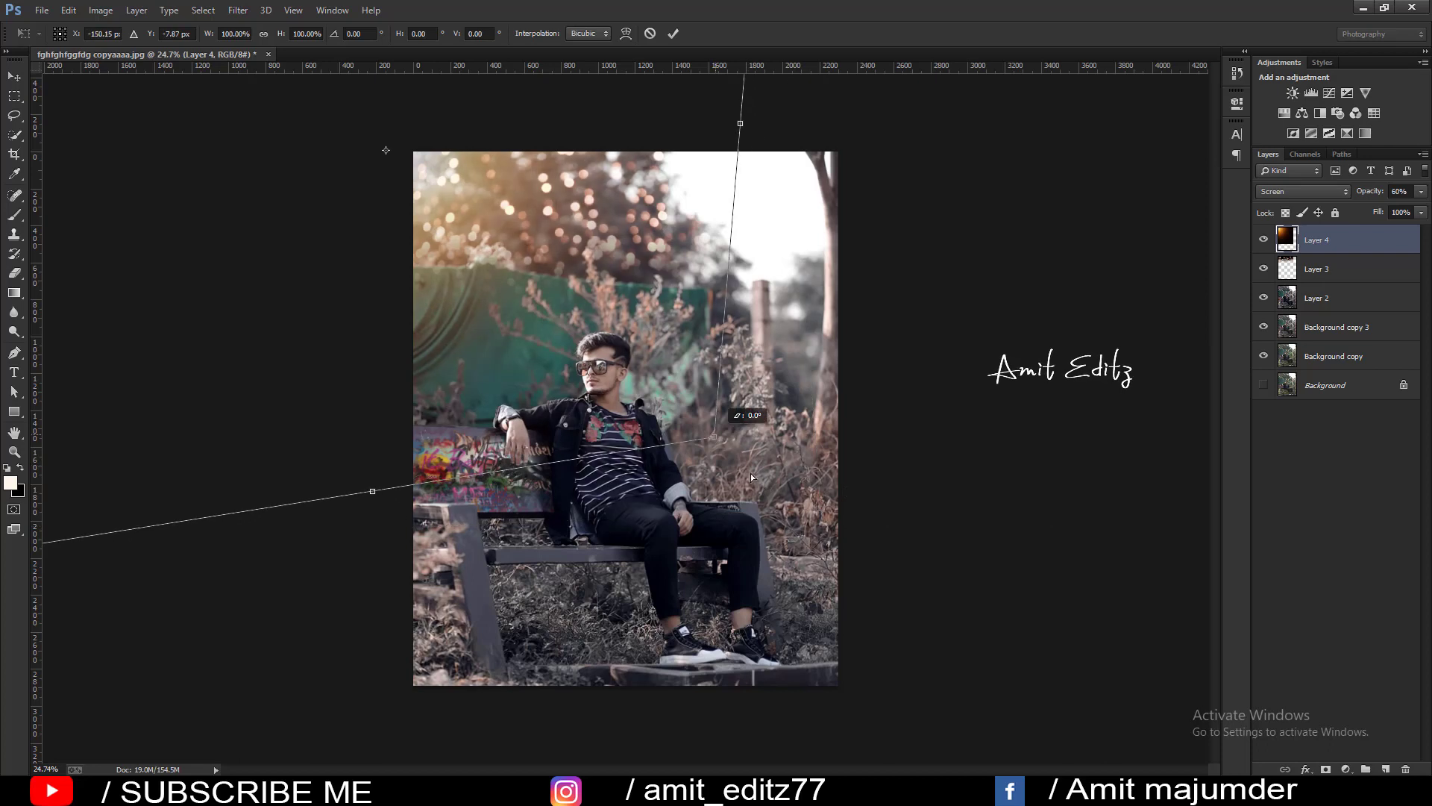
mouse_move(895, 540)
mouse_down()
mouse_move(946, 557)
mouse_move(785, 445)
mouse_up()
scroll(851, 503, down, 1)
mouse_move(717, 413)
mouse_down()
mouse_move(731, 433)
mouse_move(684, 425)
mouse_up()
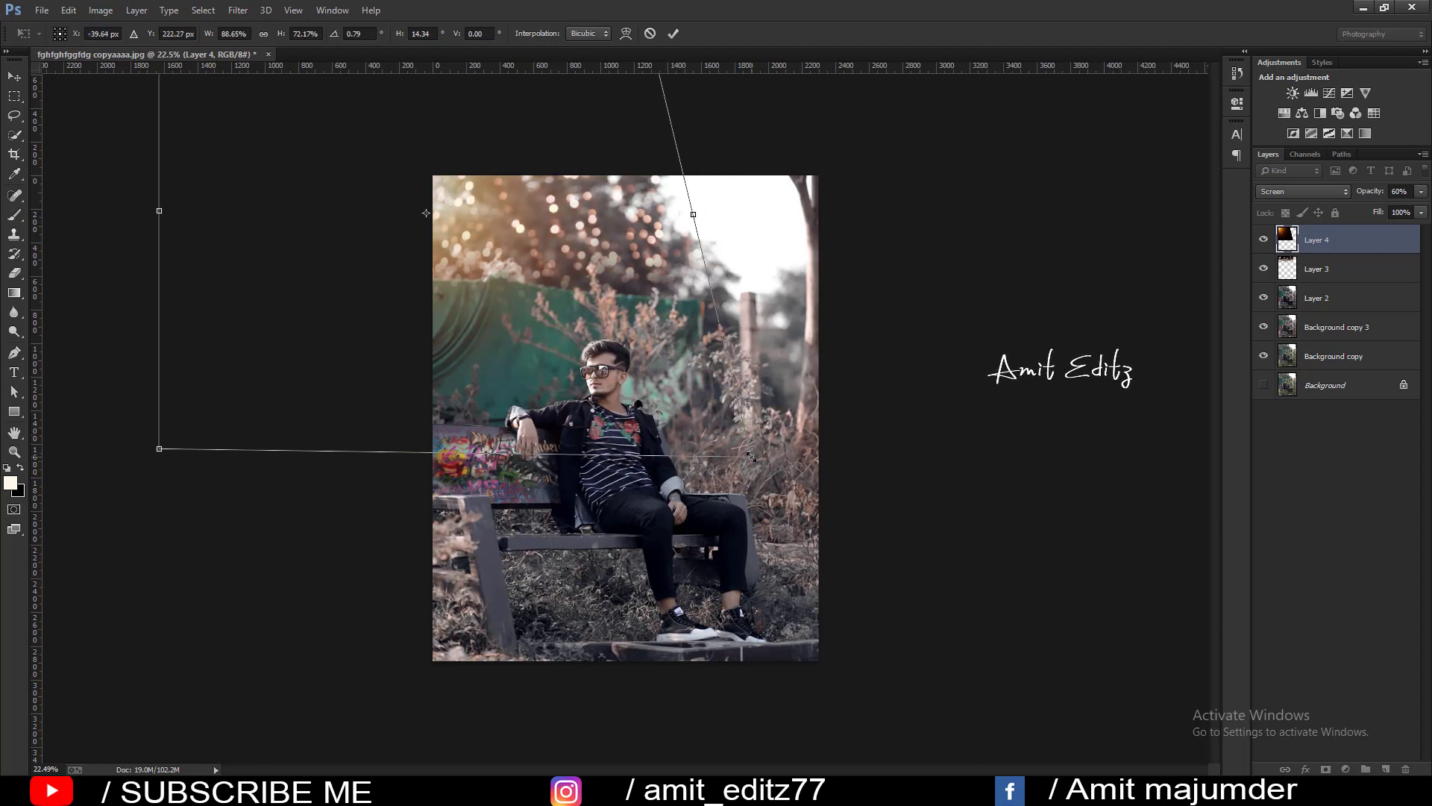
mouse_move(753, 459)
mouse_down()
mouse_move(907, 550)
mouse_move(911, 529)
mouse_up()
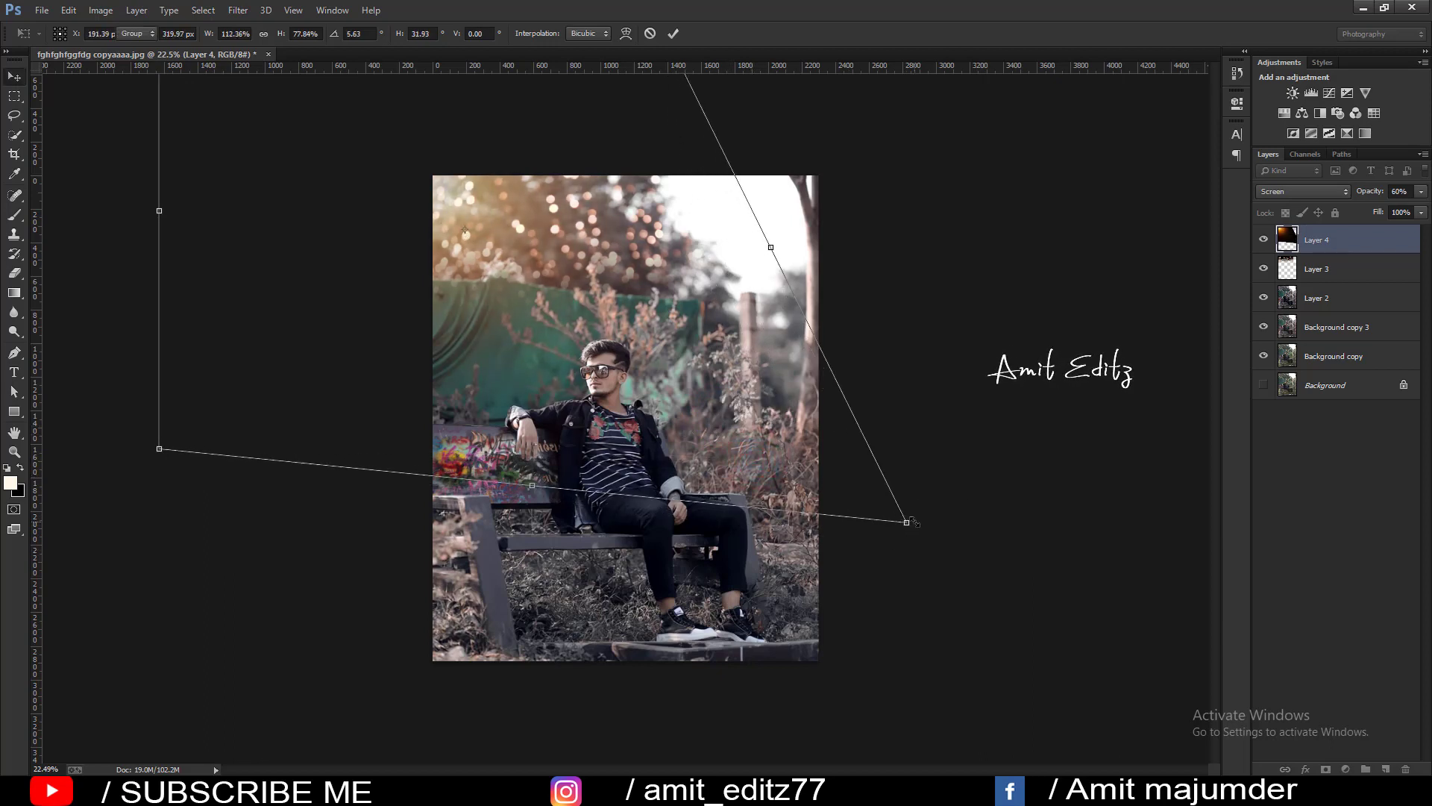
Commit the glow skew and stamp all visible layers into a new merged Layer 5.
key(Return)
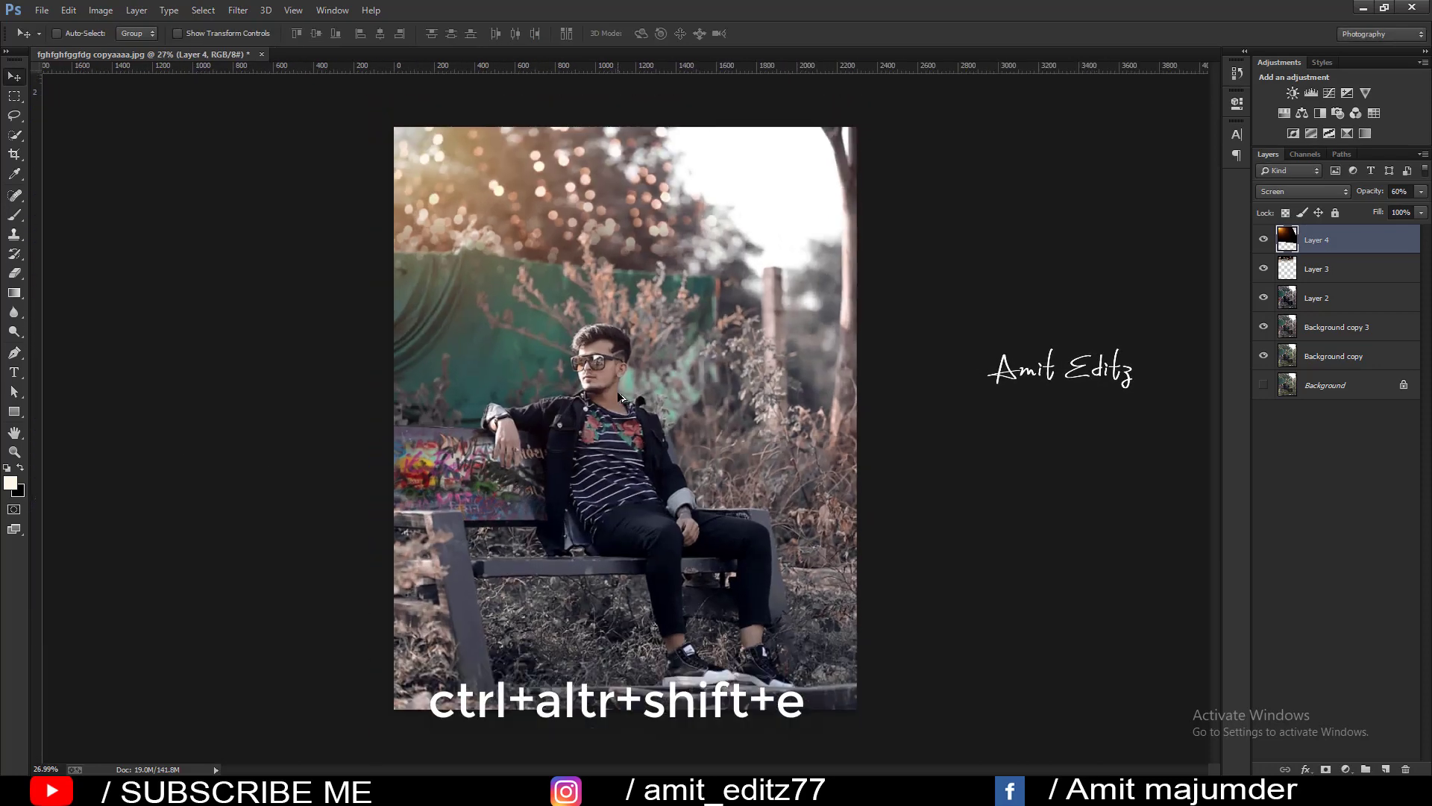
key(ctrl+alt+shift+e)
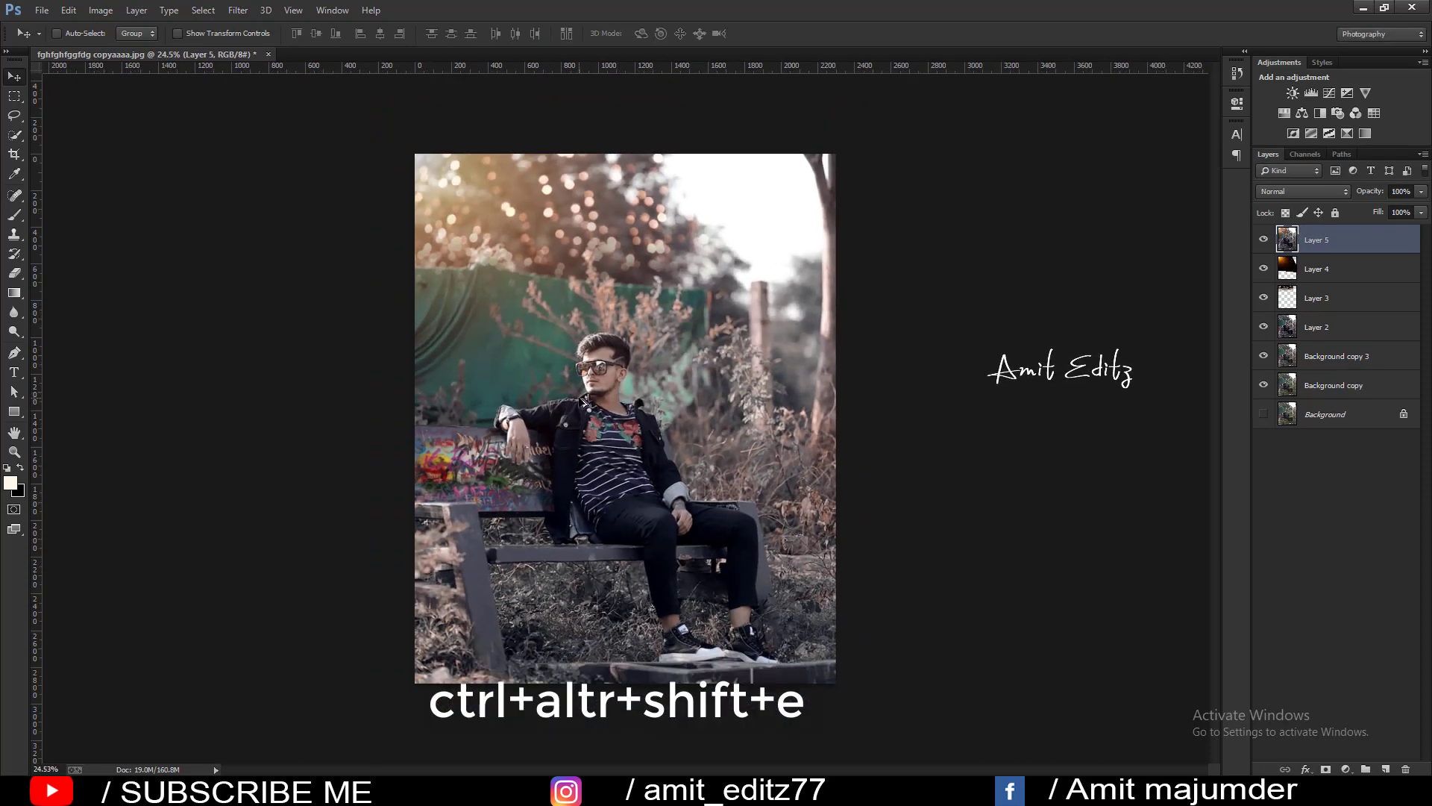
scroll(583, 403, up, 1)
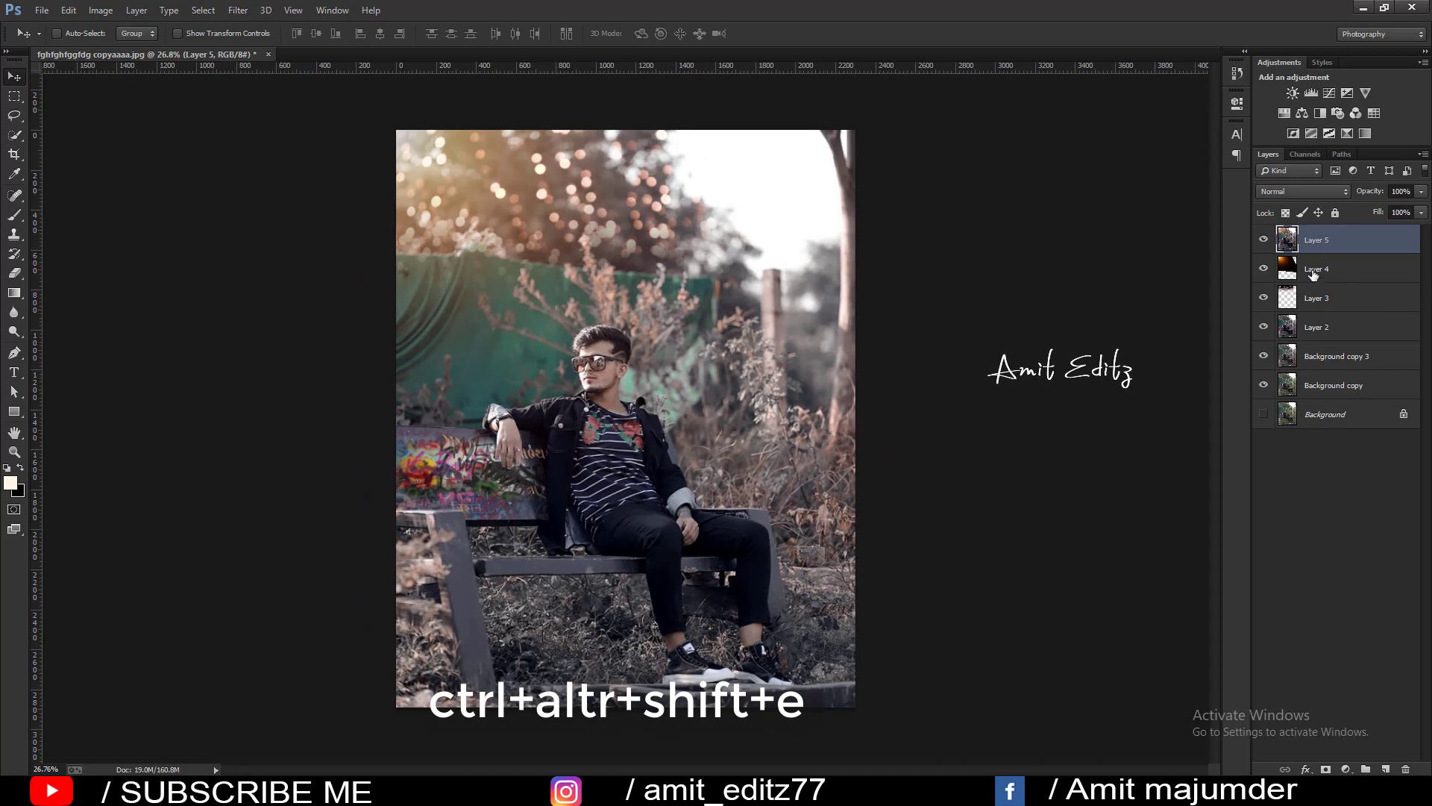
click(13, 154)
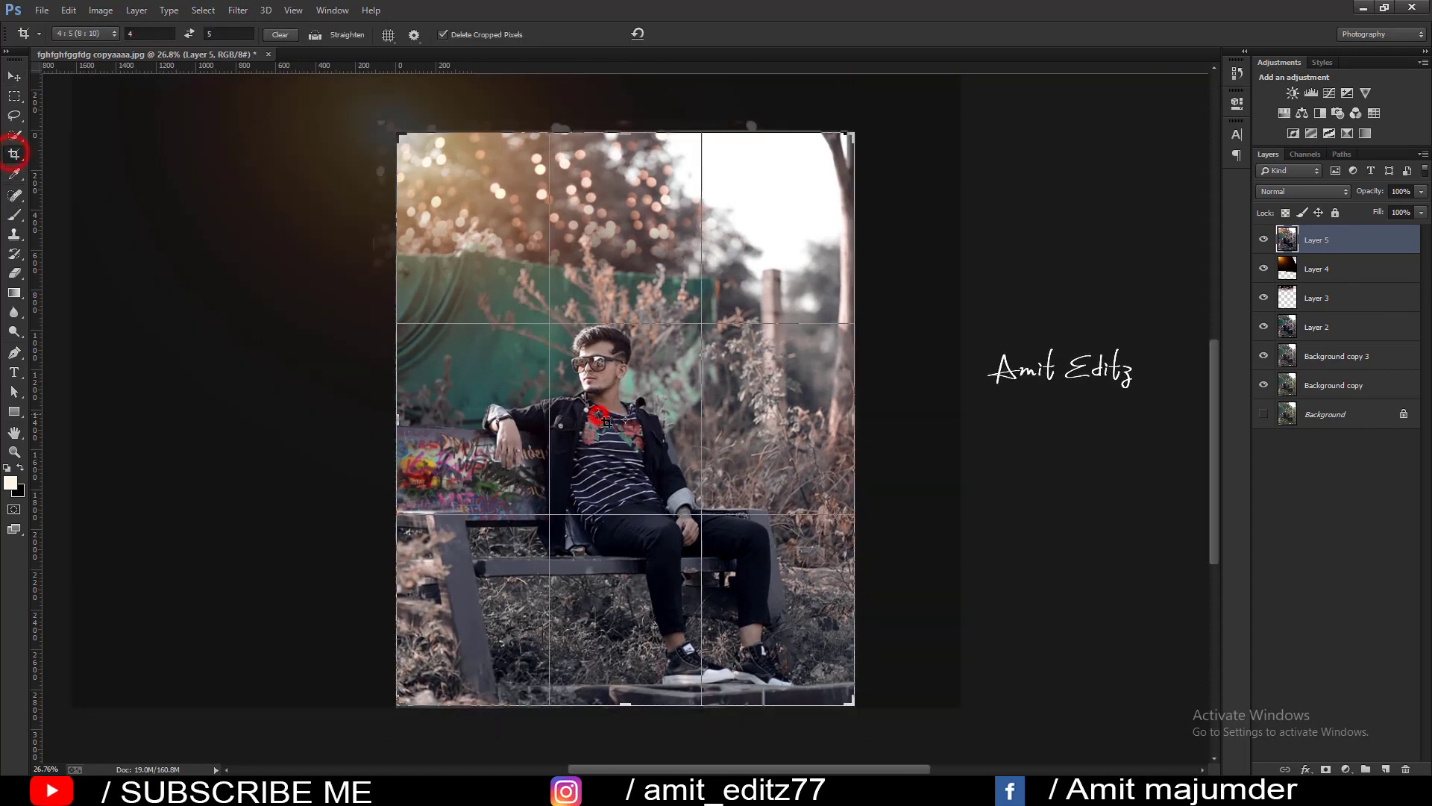
scroll(584, 411, up, 3)
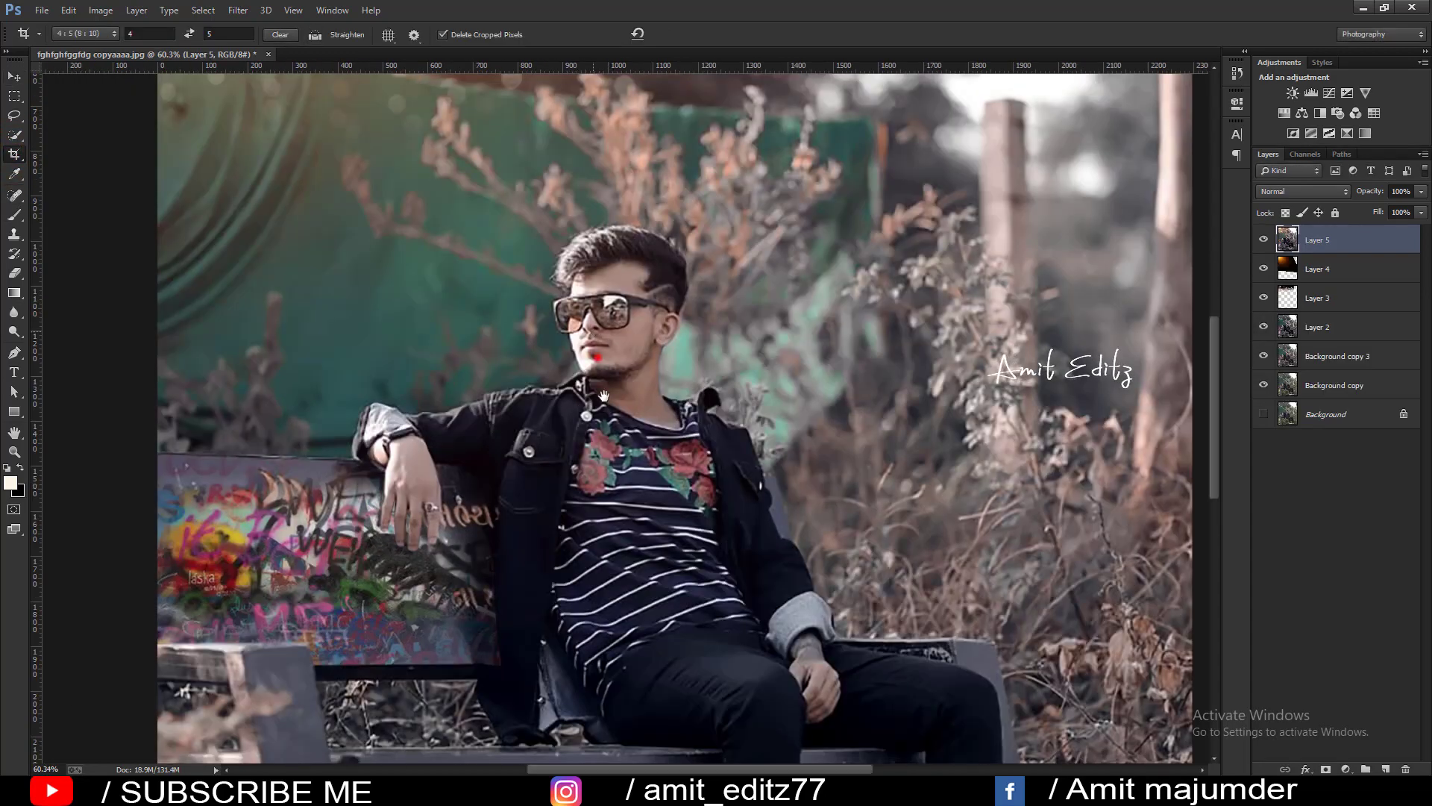
scroll(584, 411, up, 2)
scroll(590, 350, up, 2)
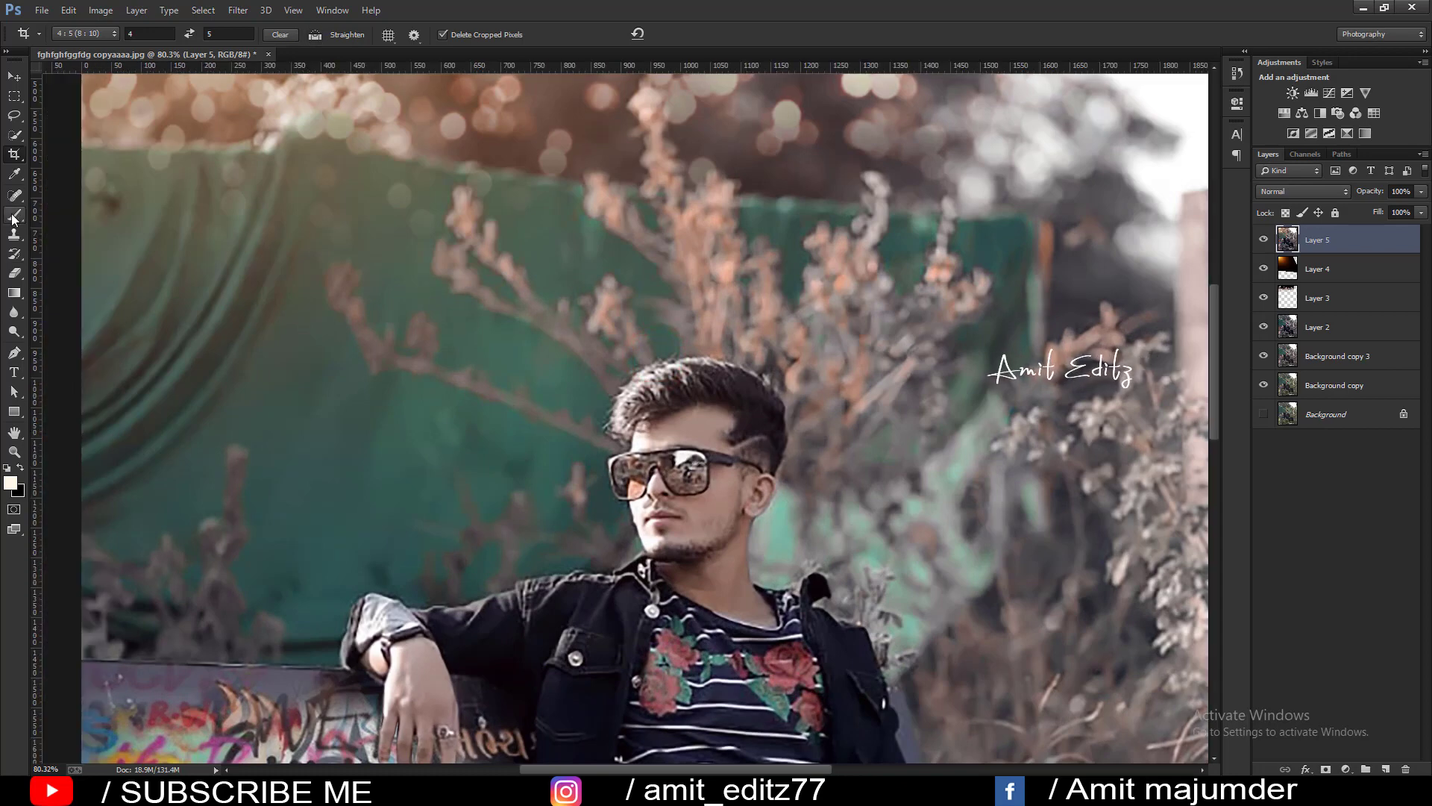
Blend the skin on the man's chin with the Mixer Brush and duplicate Layer 5.
right_click(13, 216)
click(75, 252)
scroll(683, 432, up, 1)
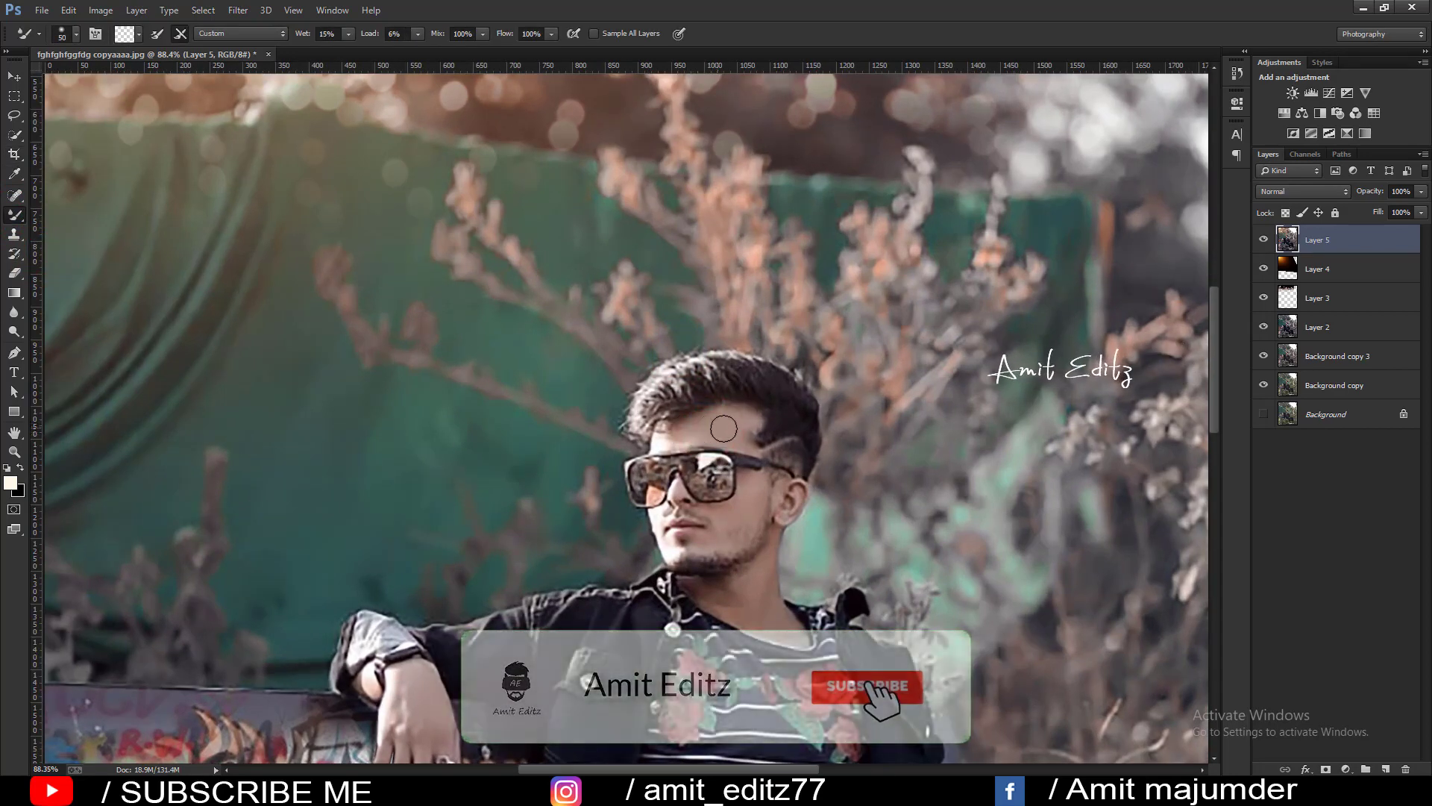
mouse_move(733, 507)
mouse_down()
mouse_move(707, 545)
mouse_move(770, 598)
mouse_up()
key(ctrl+0)
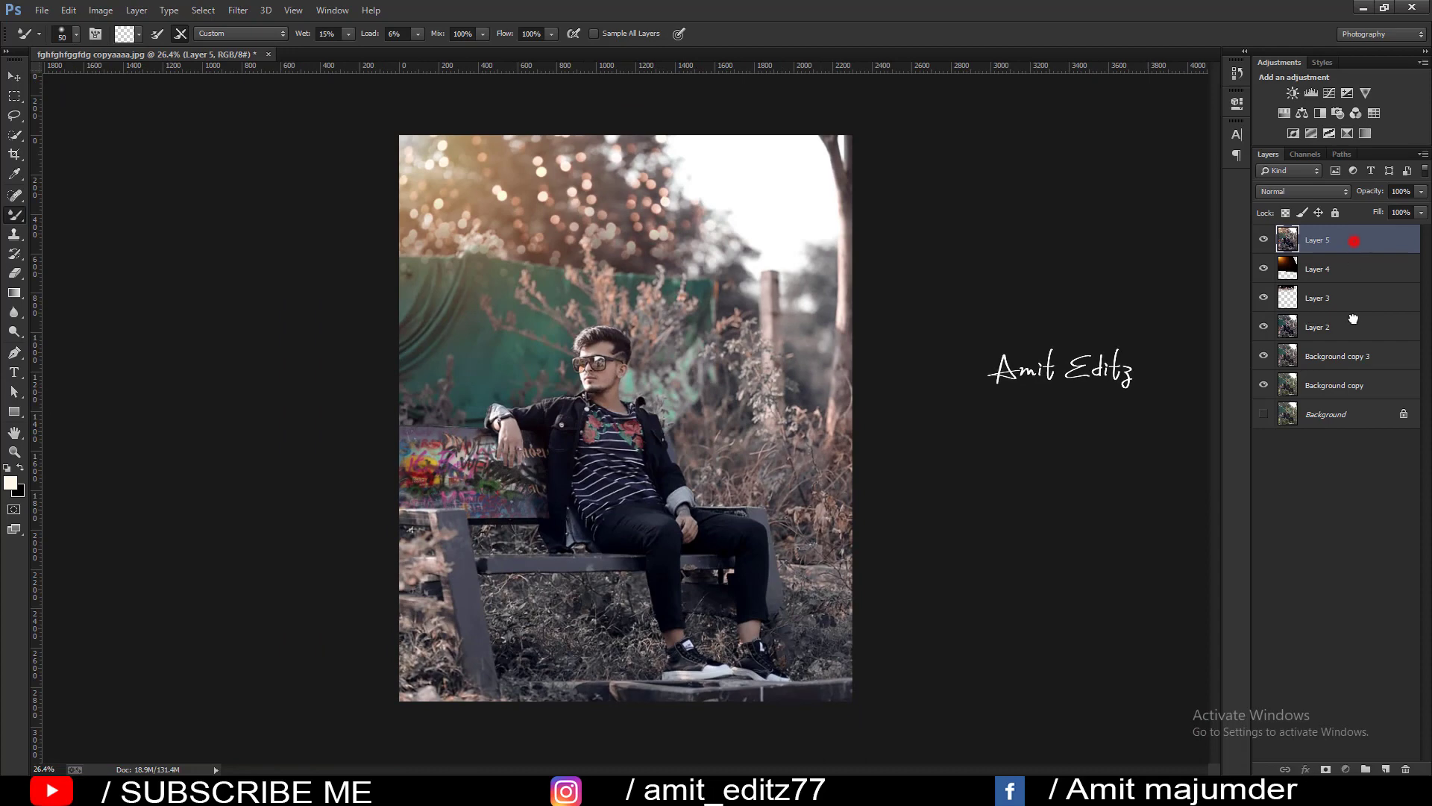
drag(1353, 319, 1385, 768)
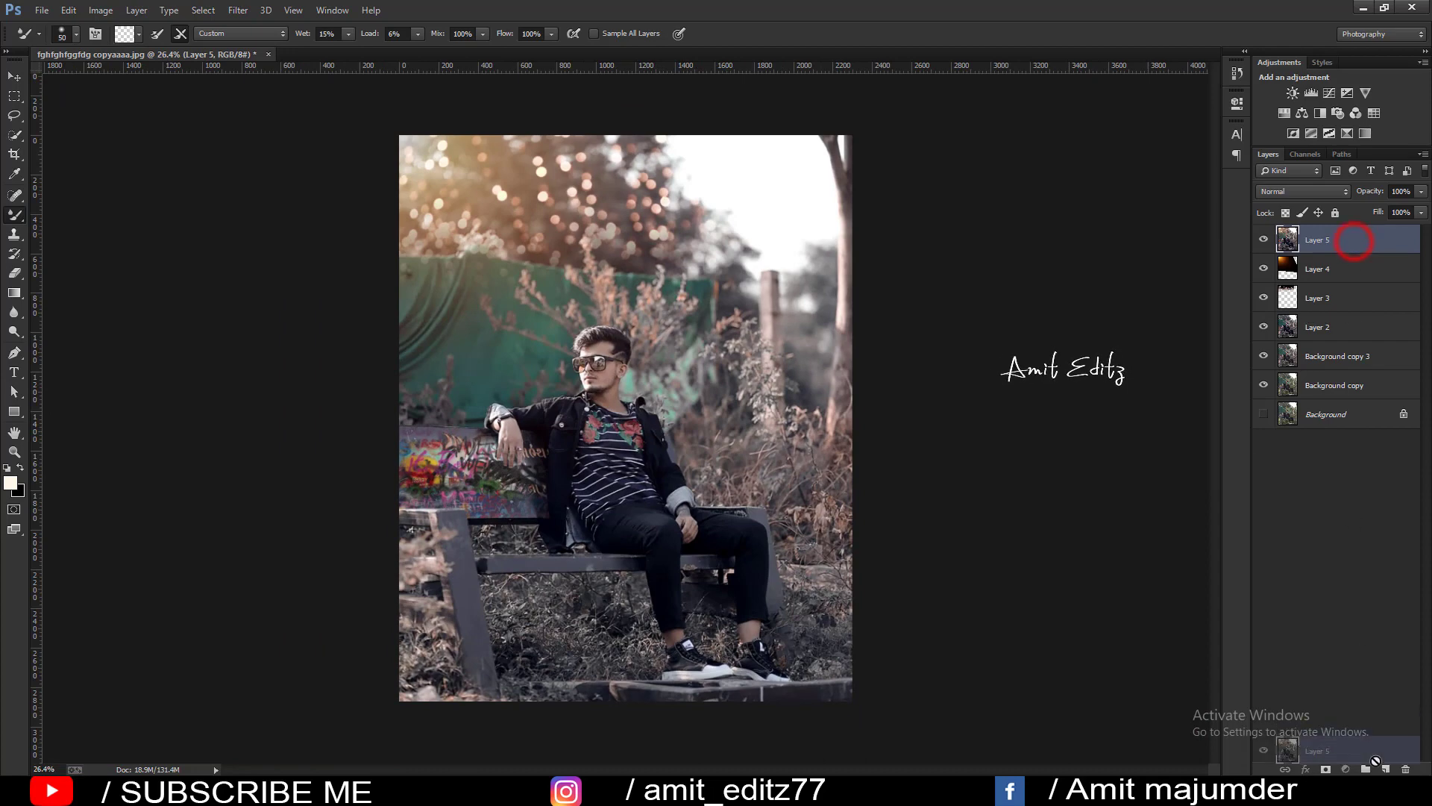
In Camera Raw, set Yellows saturation -28, Contrast +15, Shadows +32, Whites +19, Clarity +8.
click(240, 11)
click(279, 95)
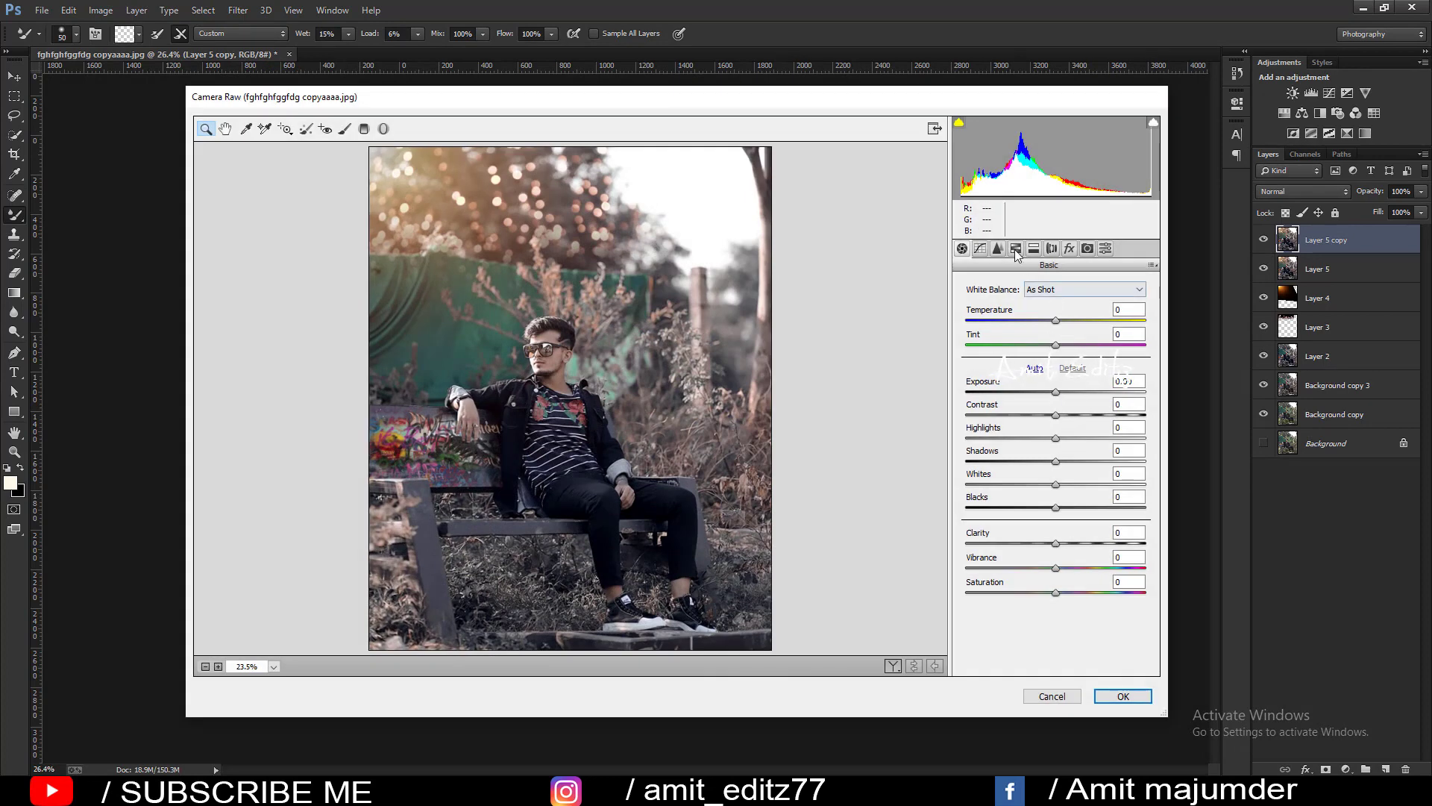
click(1016, 249)
mouse_move(1055, 379)
mouse_down()
mouse_move(1034, 381)
mouse_move(1046, 382)
mouse_up()
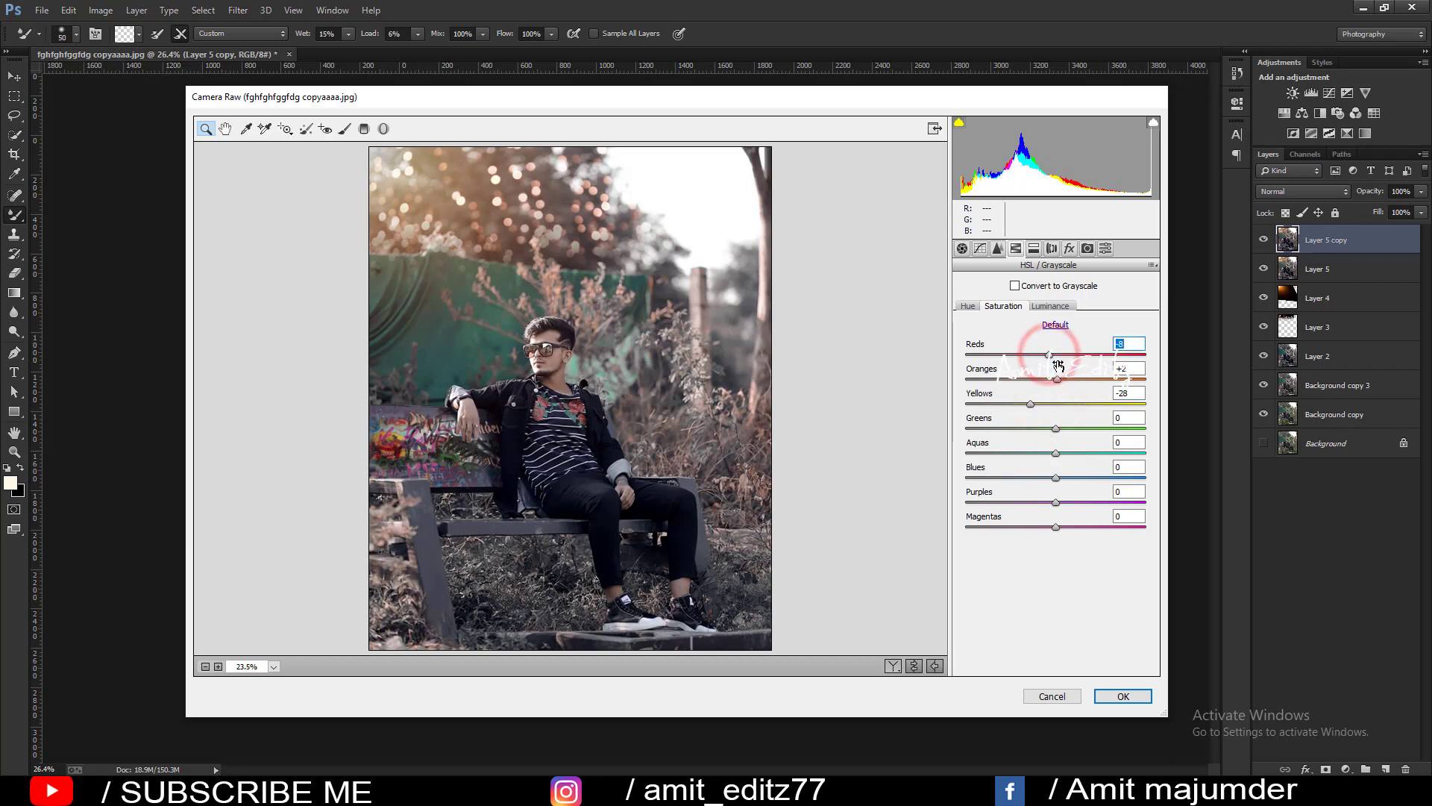
click(963, 249)
mouse_move(1055, 415)
mouse_down()
mouse_move(1084, 461)
mouse_move(1073, 485)
mouse_up()
click(1056, 543)
drag(1056, 542, 1063, 542)
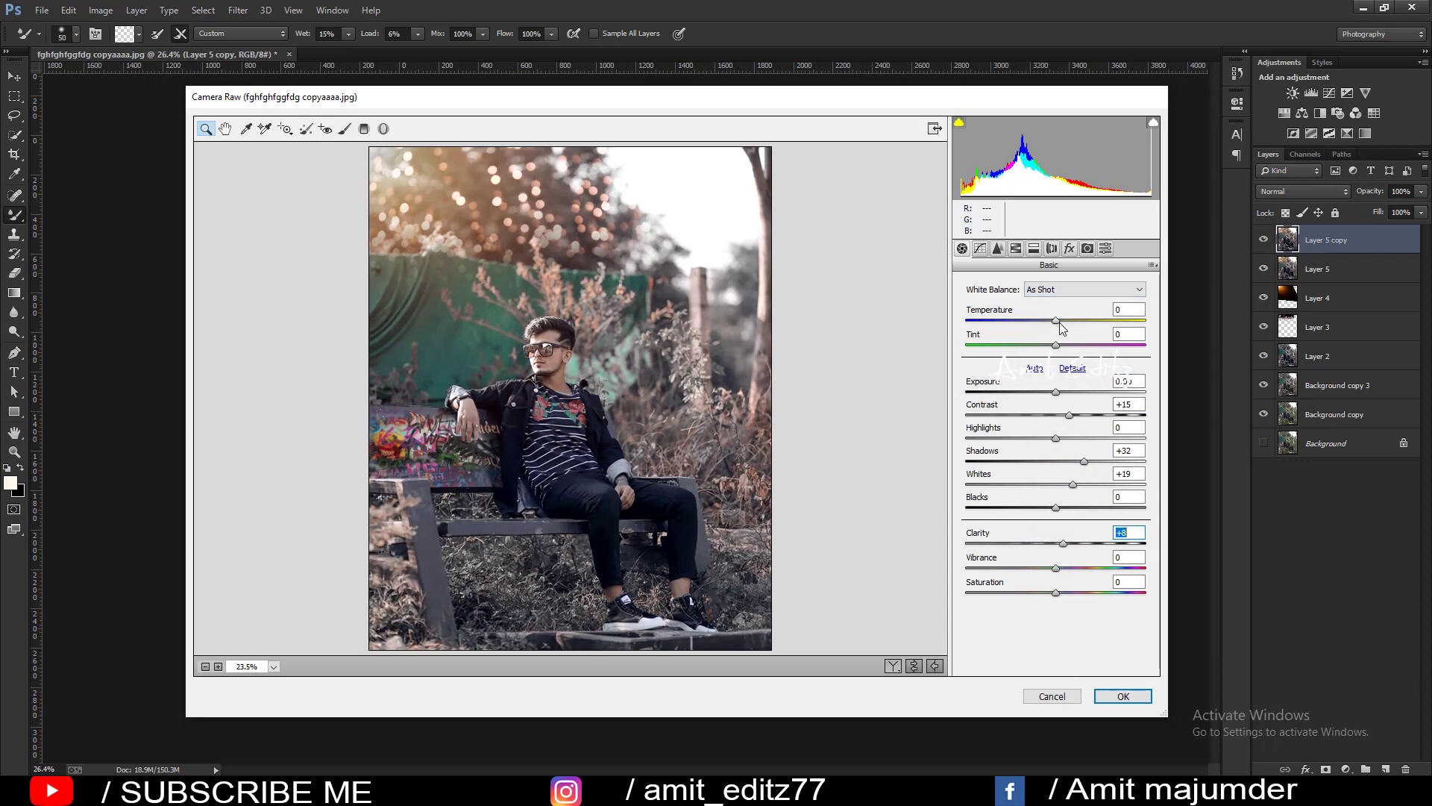
Shift the calibration Blue Primary hue to -4 and set the sharpening Amount.
click(1086, 248)
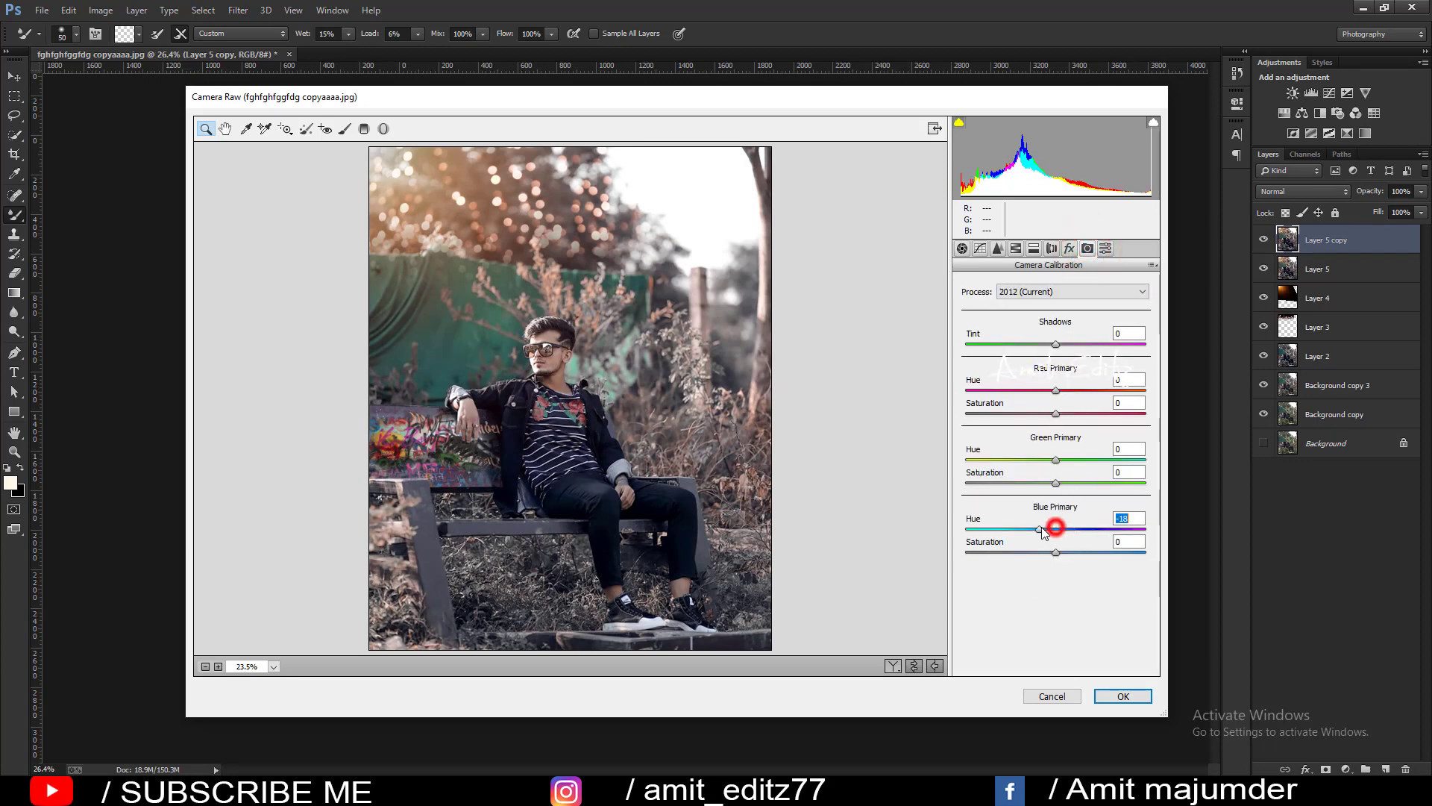
click(1042, 528)
drag(1056, 532, 1060, 530)
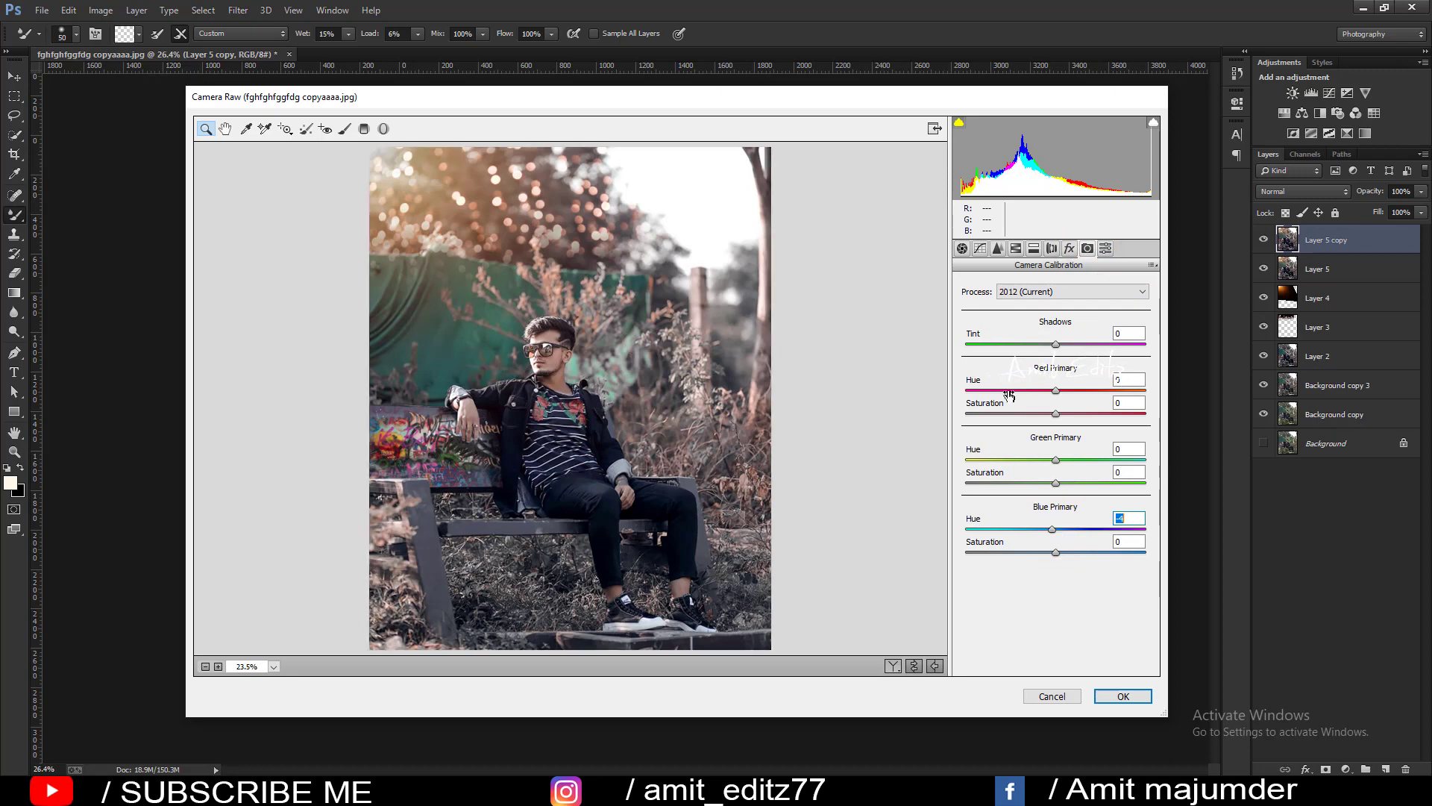
click(998, 249)
click(983, 311)
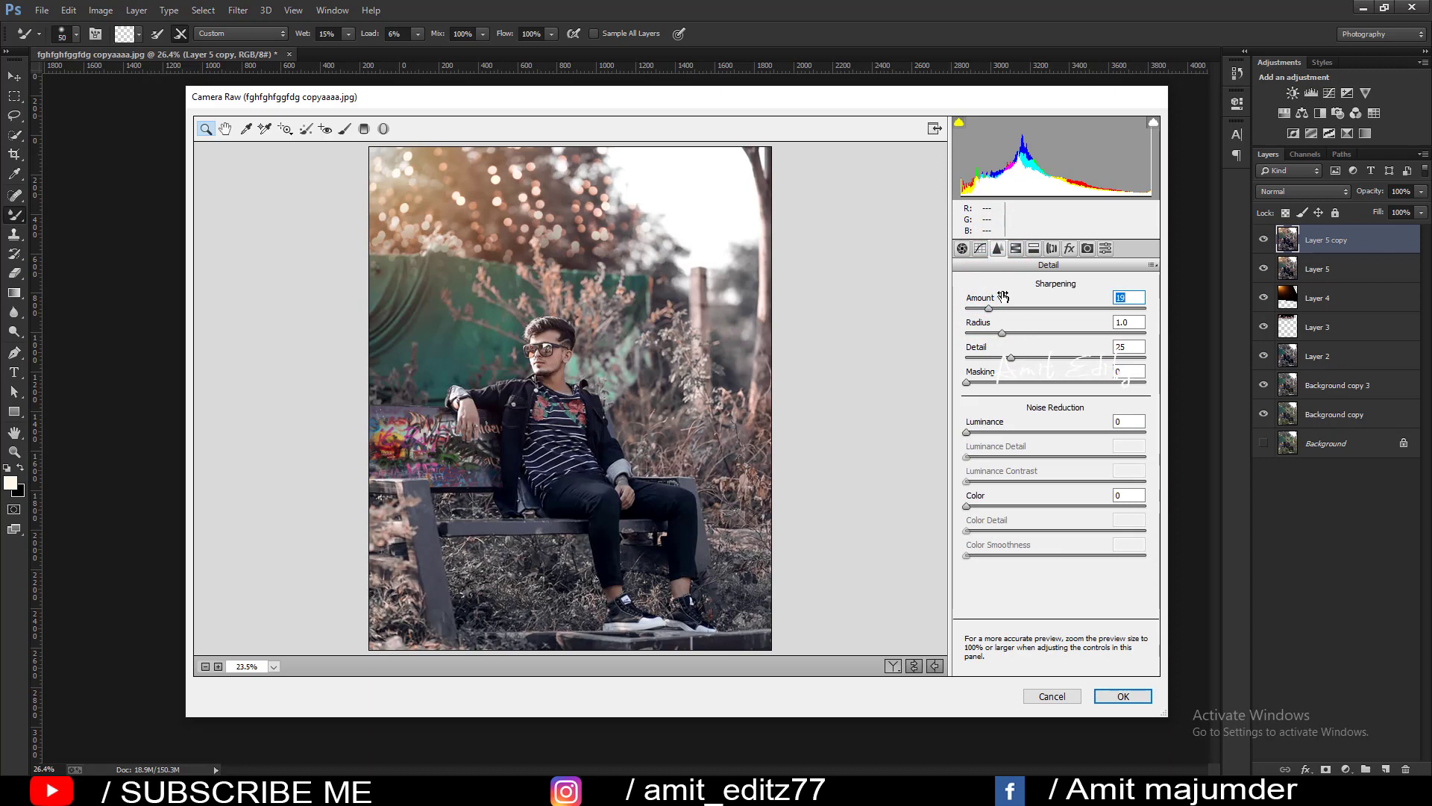
Tune HSL saturation: Oranges to -16, Reds back to 0, and adjust Magentas.
click(1016, 249)
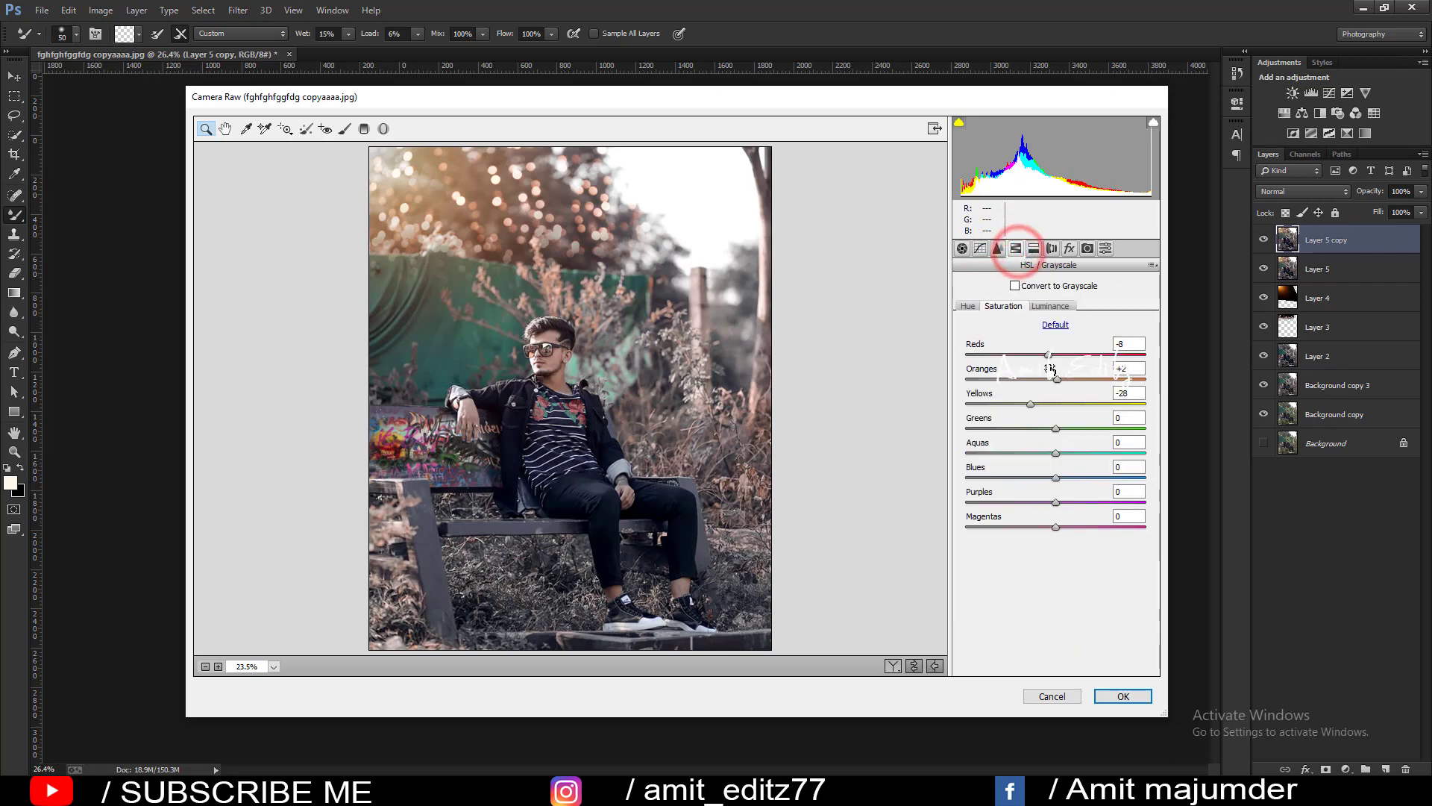
click(1032, 353)
drag(1016, 352, 892, 331)
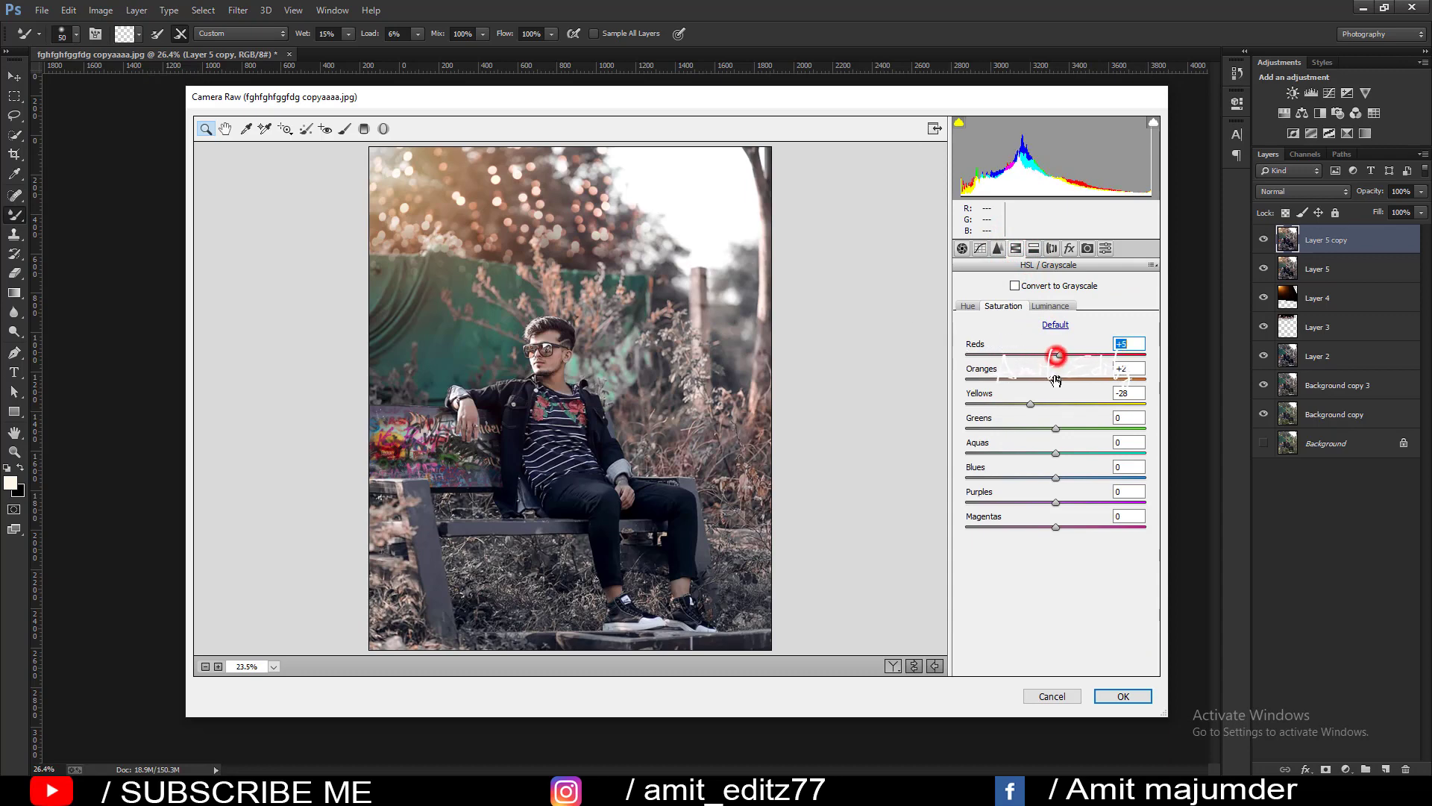
drag(1056, 379, 1039, 379)
click(1056, 355)
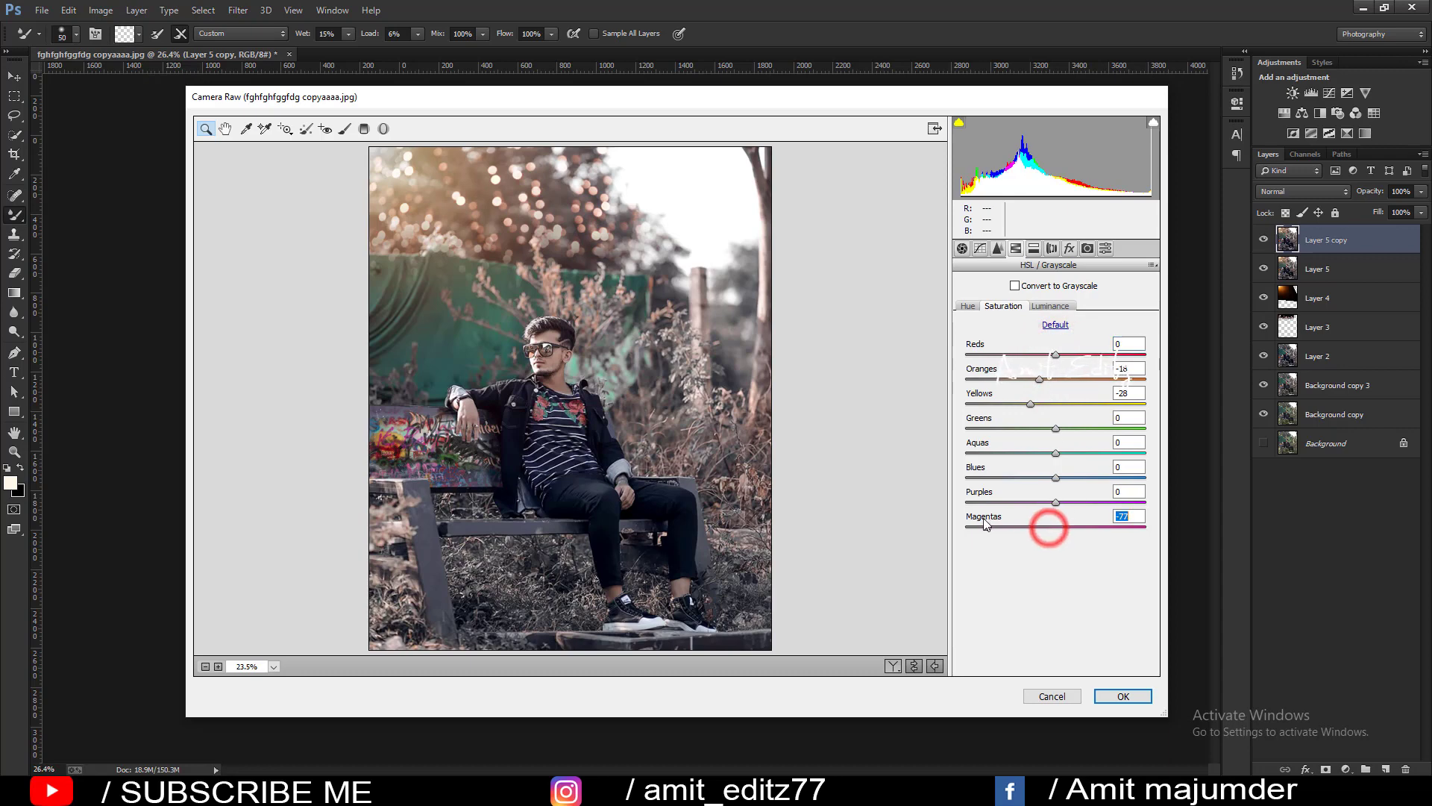
drag(986, 524, 1063, 523)
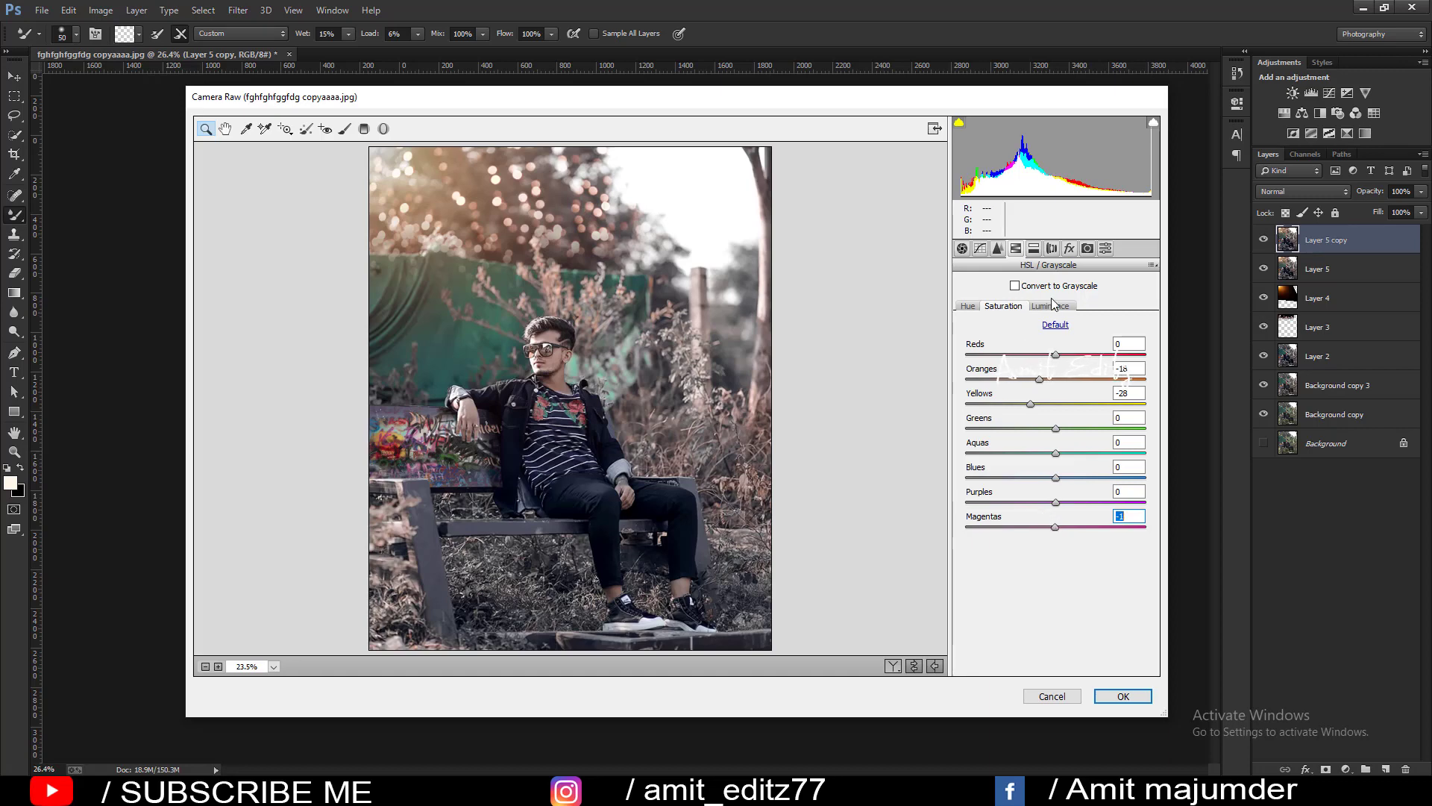
Split-tone highlights to Hue 54, Saturation 7, lift the Blacks, and add a slight vignette.
click(1050, 249)
mouse_move(969, 307)
mouse_down()
mouse_move(993, 308)
mouse_move(974, 333)
mouse_up()
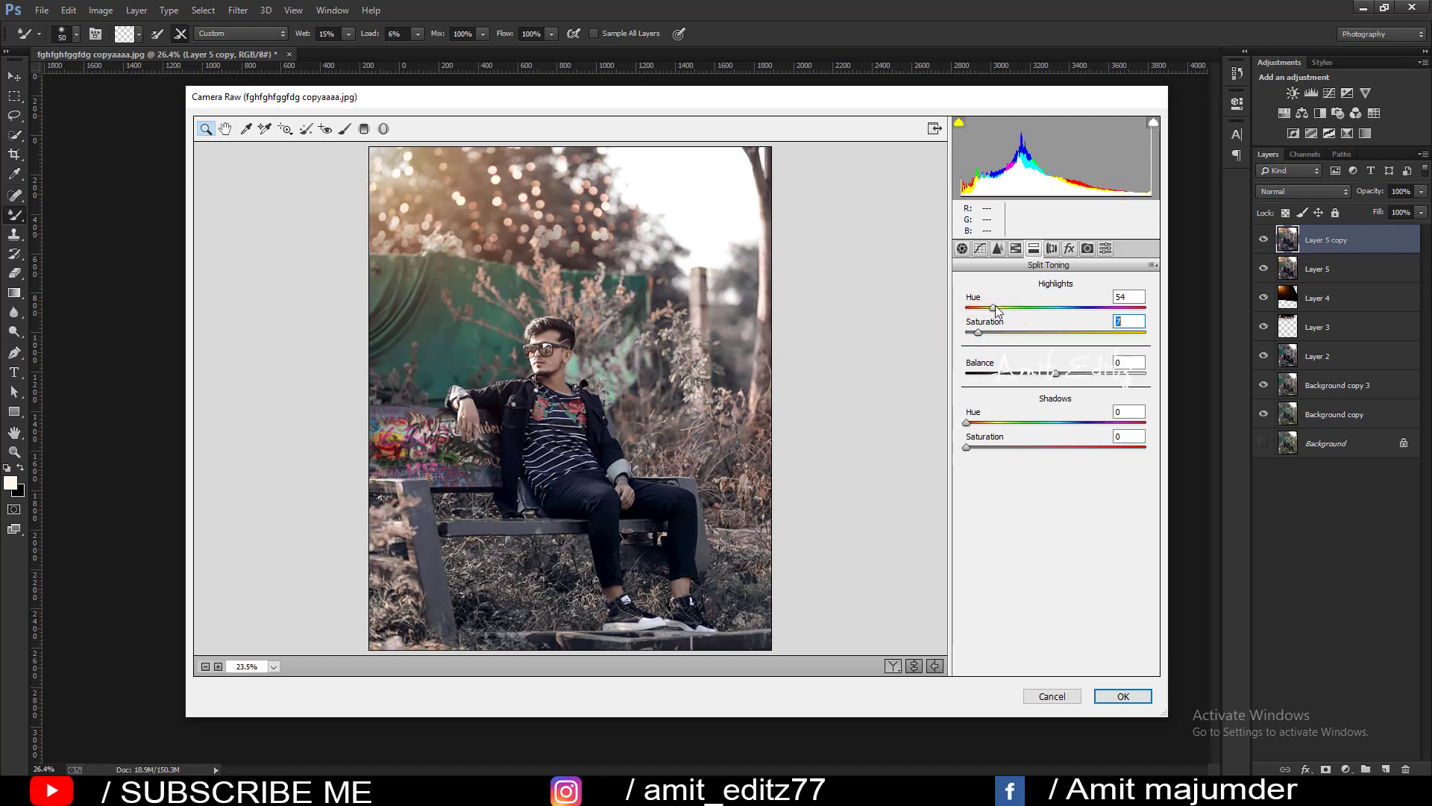
drag(990, 309, 995, 312)
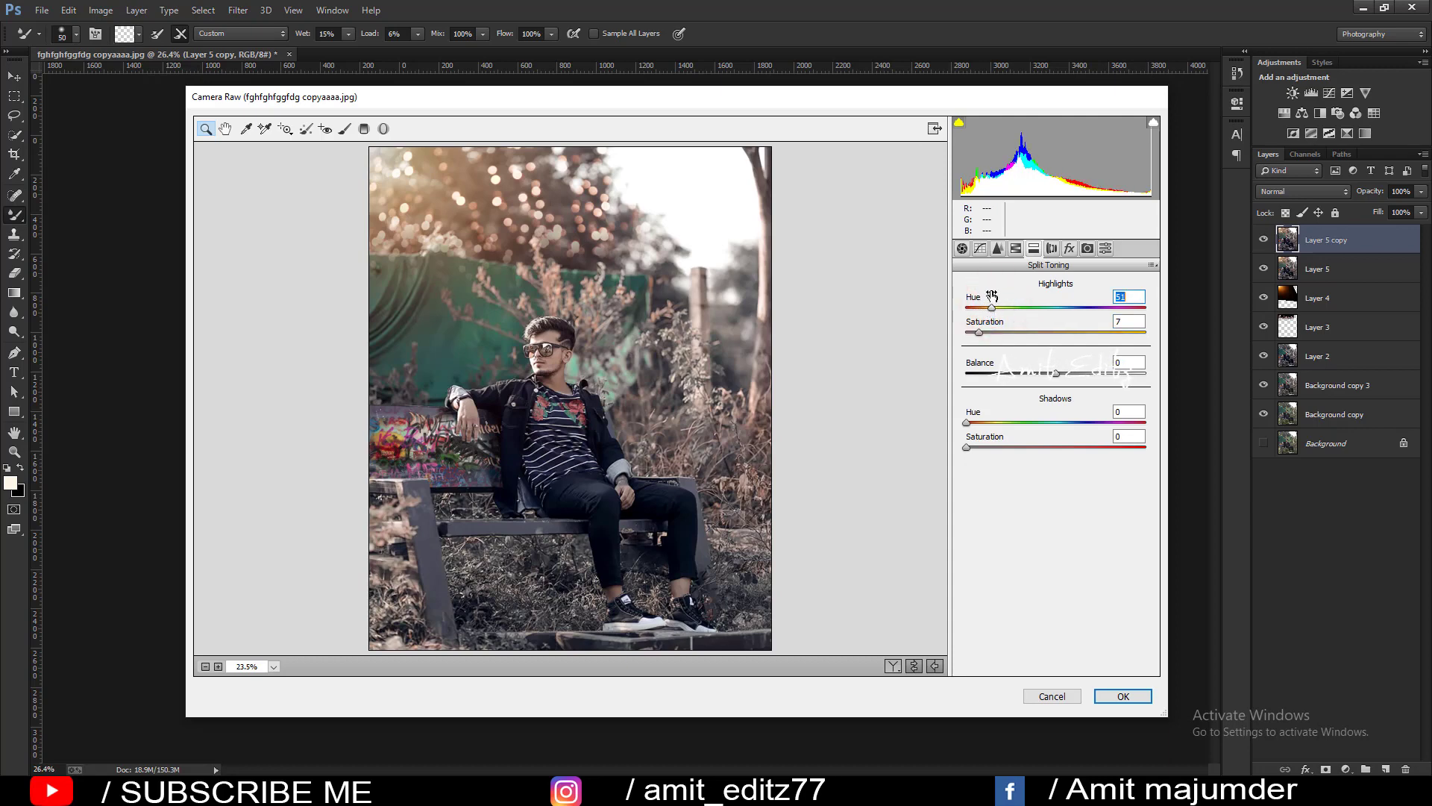
click(963, 248)
mouse_move(1091, 461)
mouse_down()
mouse_move(1077, 498)
mouse_move(1089, 498)
mouse_up()
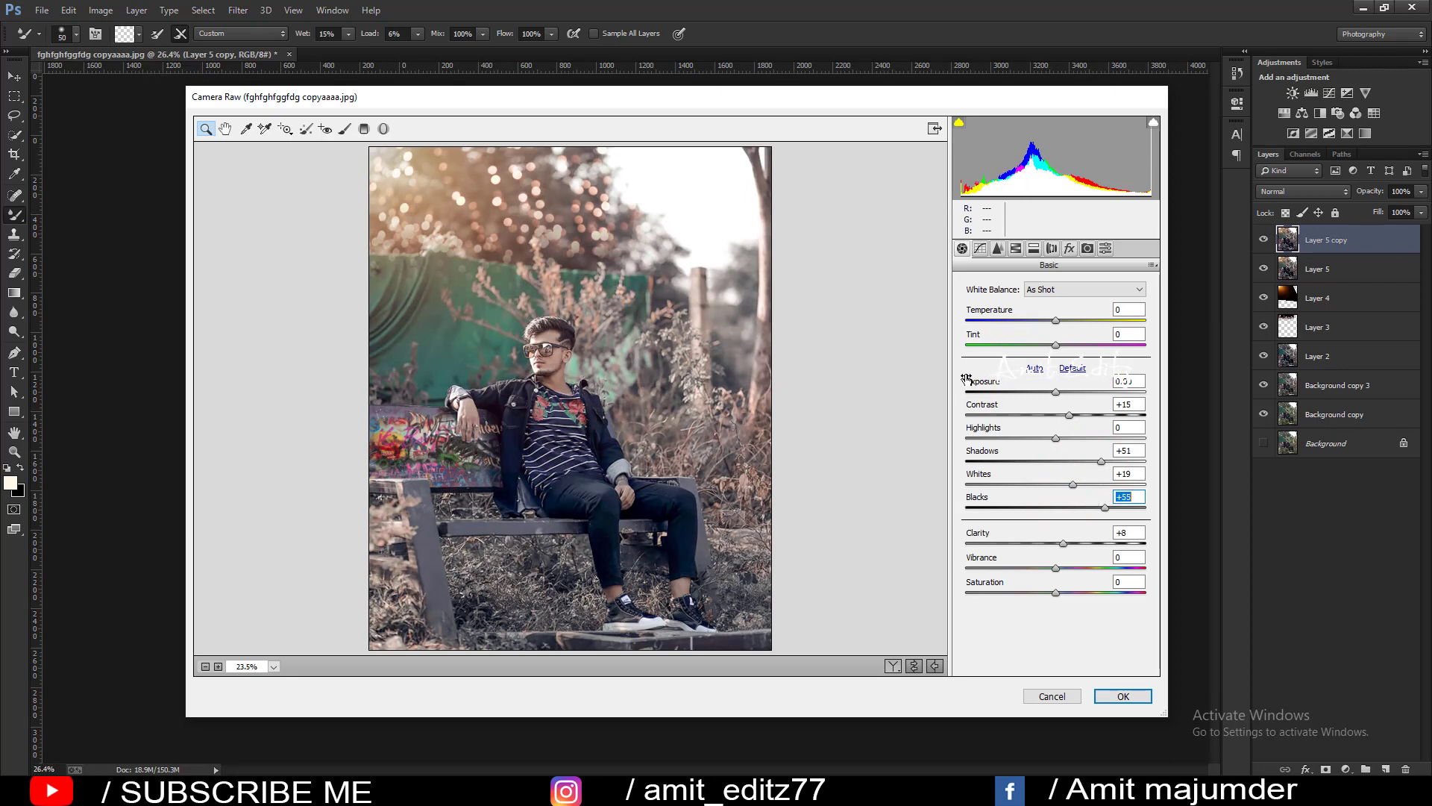
click(1070, 249)
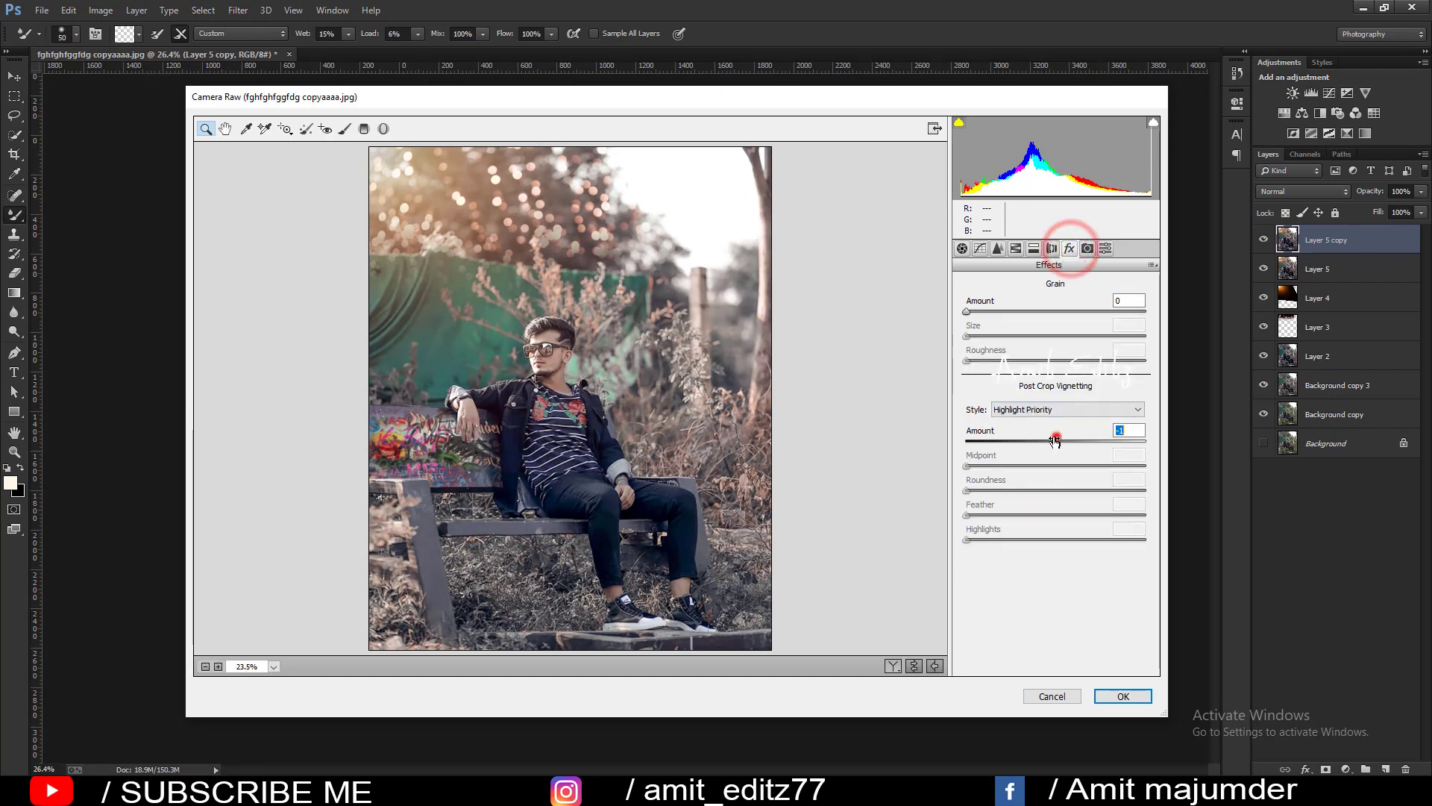
drag(1055, 441, 1059, 441)
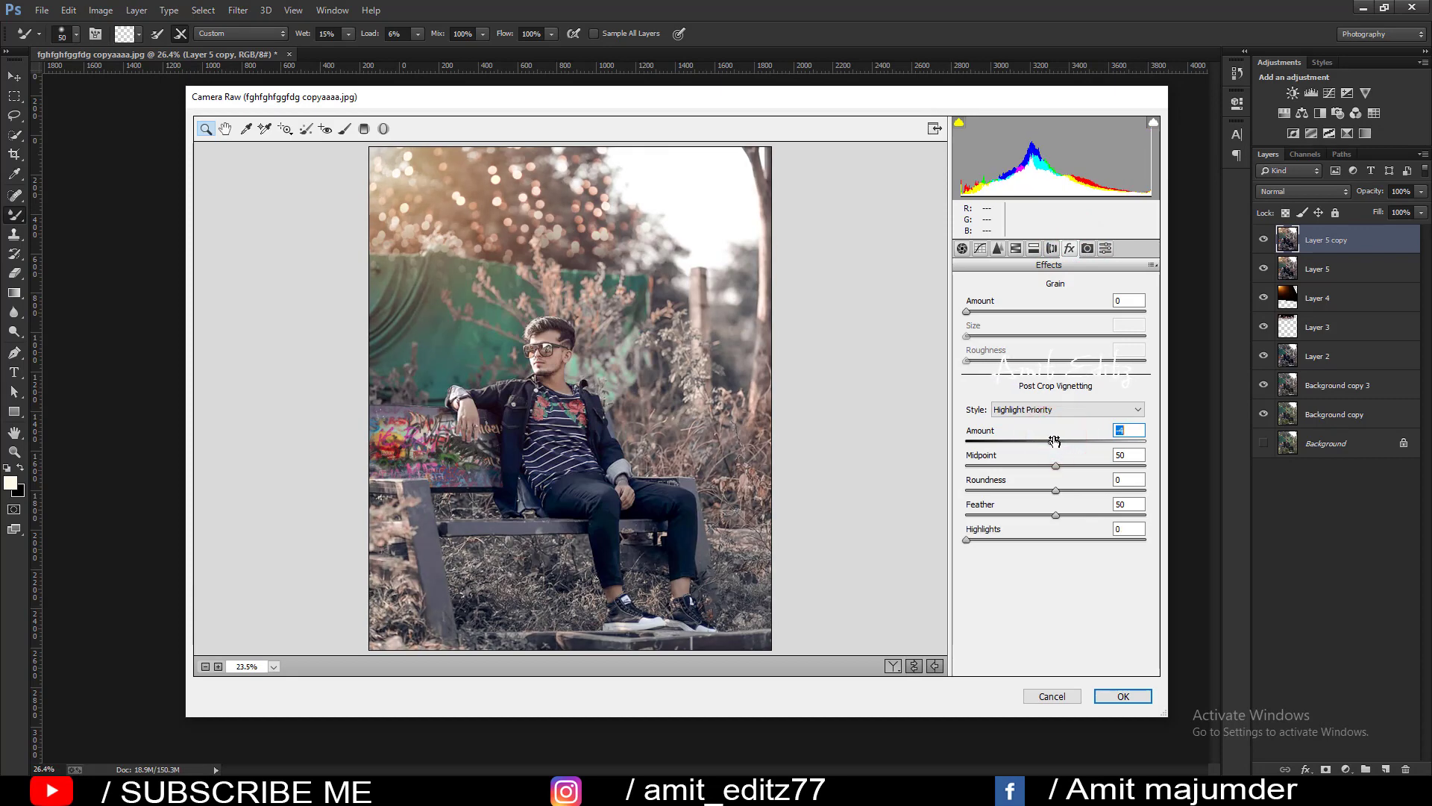
click(345, 128)
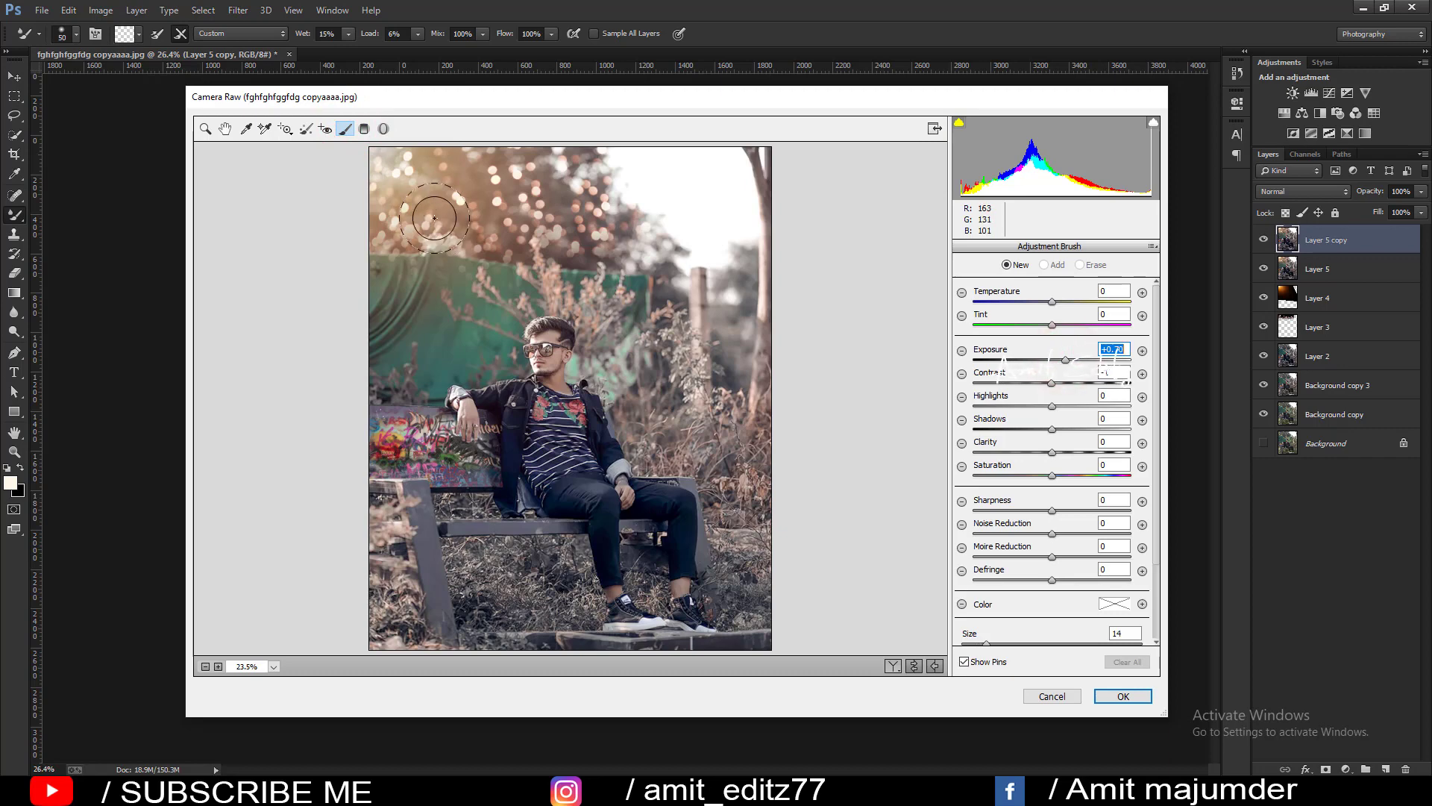
Brush raised exposure over the top and upper-left bokeh, then apply the Camera Raw edits.
drag(415, 176, 445, 232)
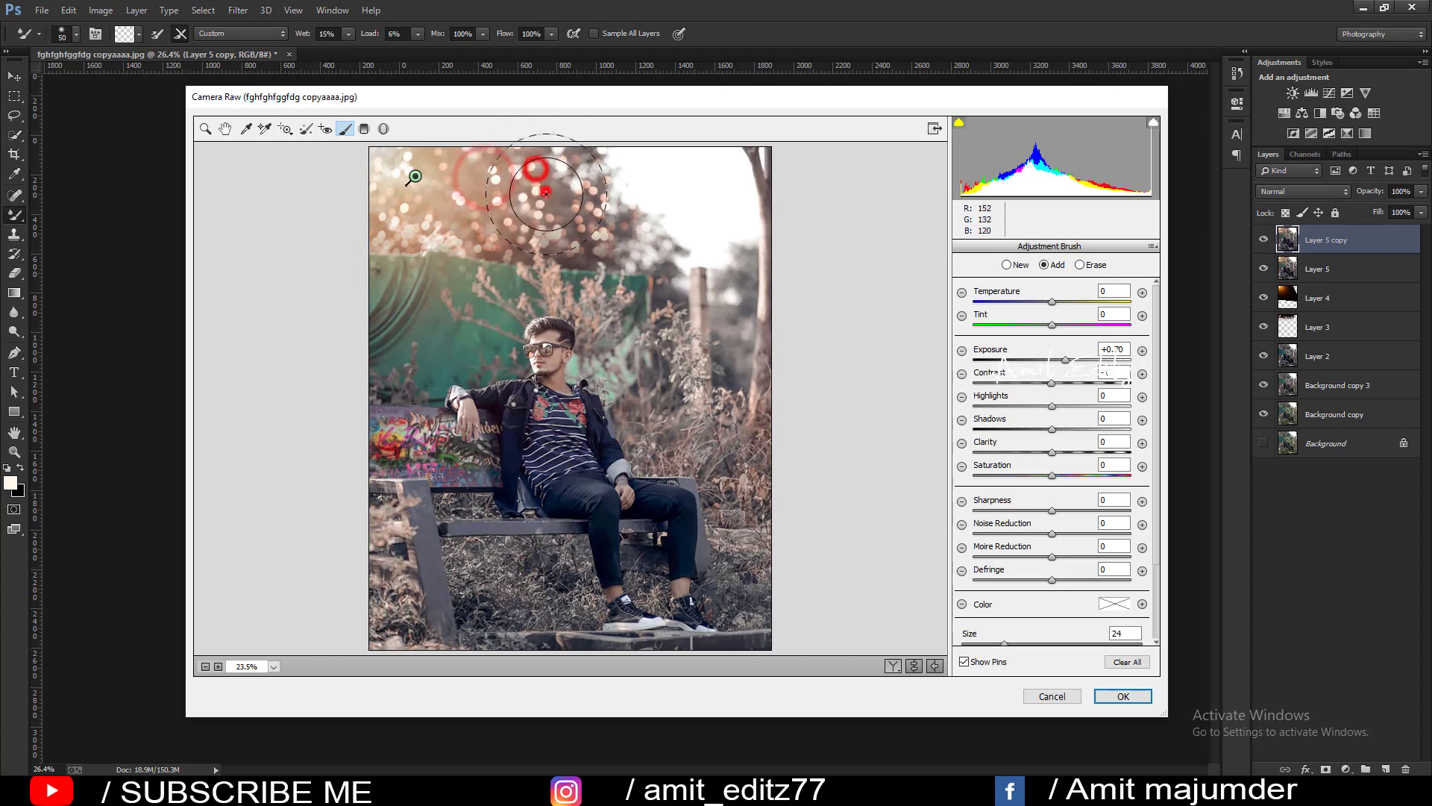
drag(537, 159, 556, 266)
mouse_move(350, 299)
mouse_down()
mouse_move(402, 166)
mouse_move(454, 159)
mouse_up()
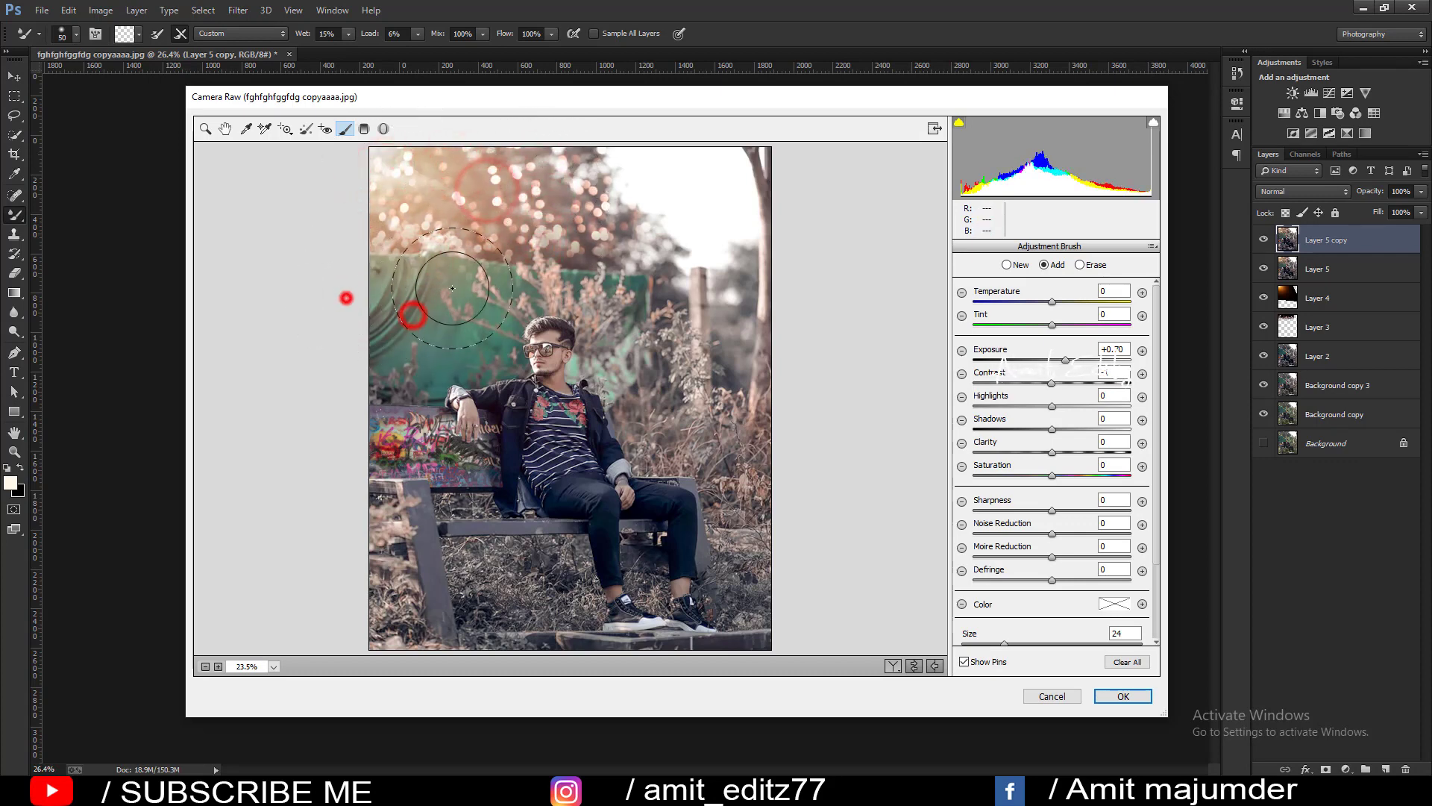
drag(468, 241, 701, 253)
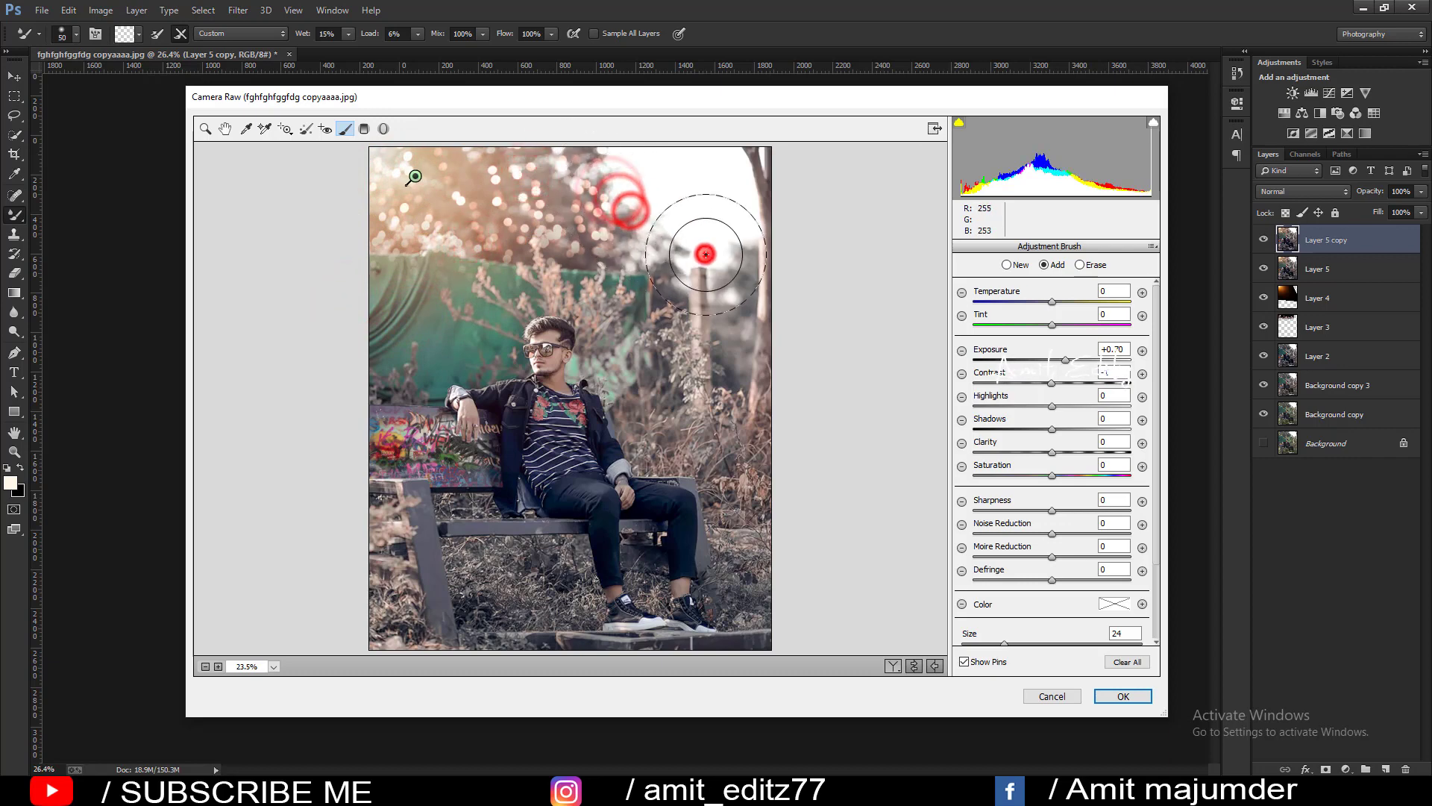
drag(550, 170, 556, 265)
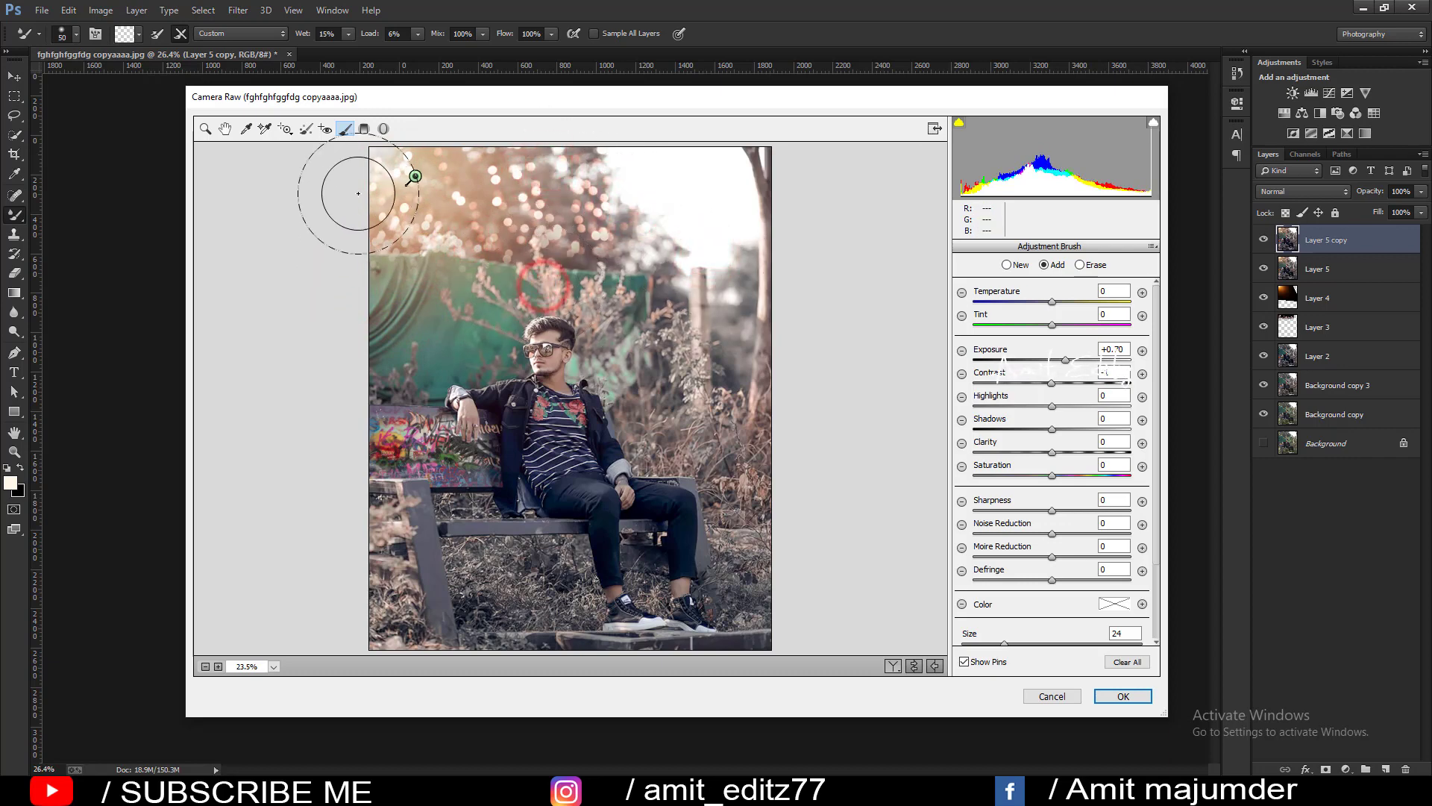
drag(358, 176, 470, 201)
drag(403, 278, 401, 300)
mouse_move(463, 232)
mouse_down()
mouse_move(367, 176)
mouse_move(408, 191)
mouse_up()
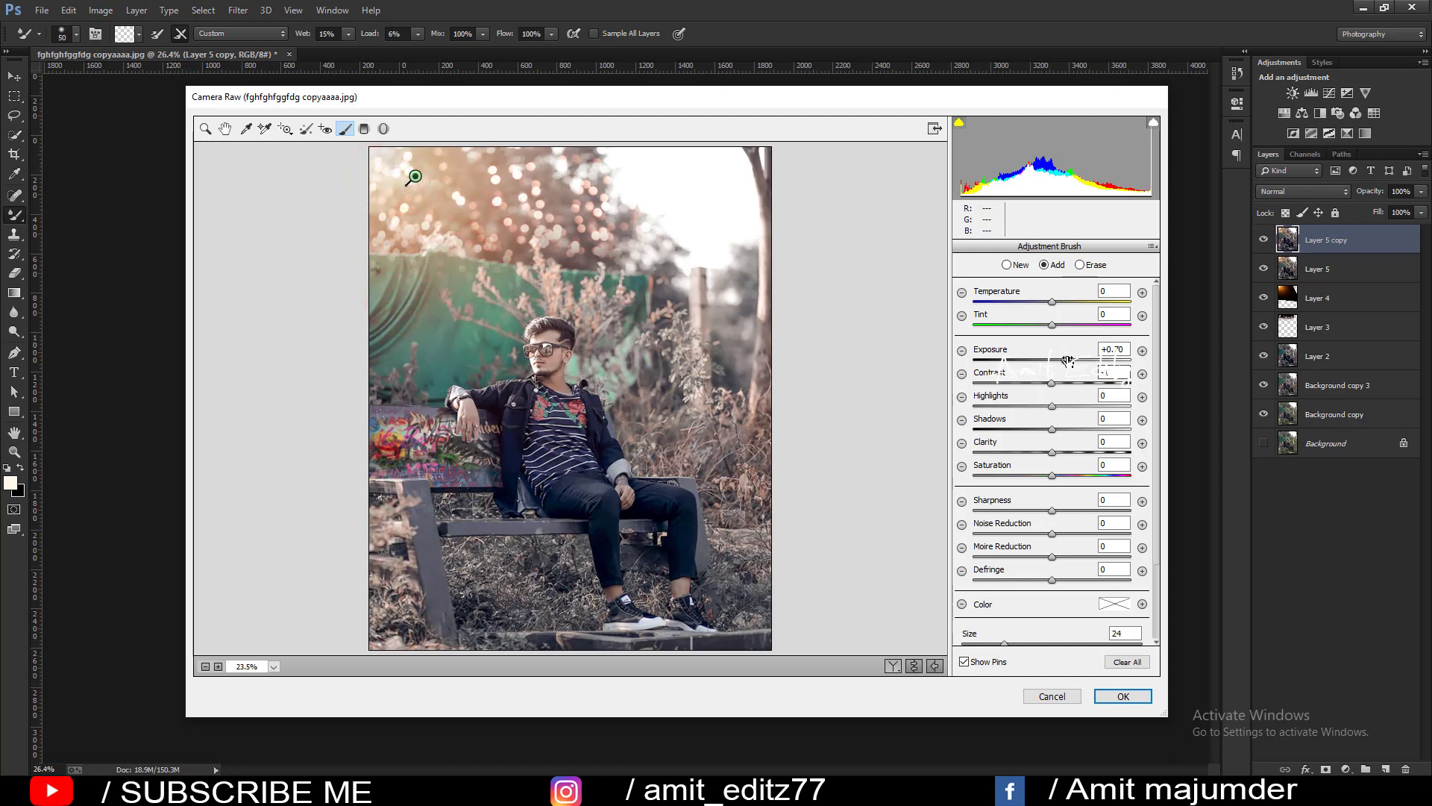
drag(1071, 361, 1075, 363)
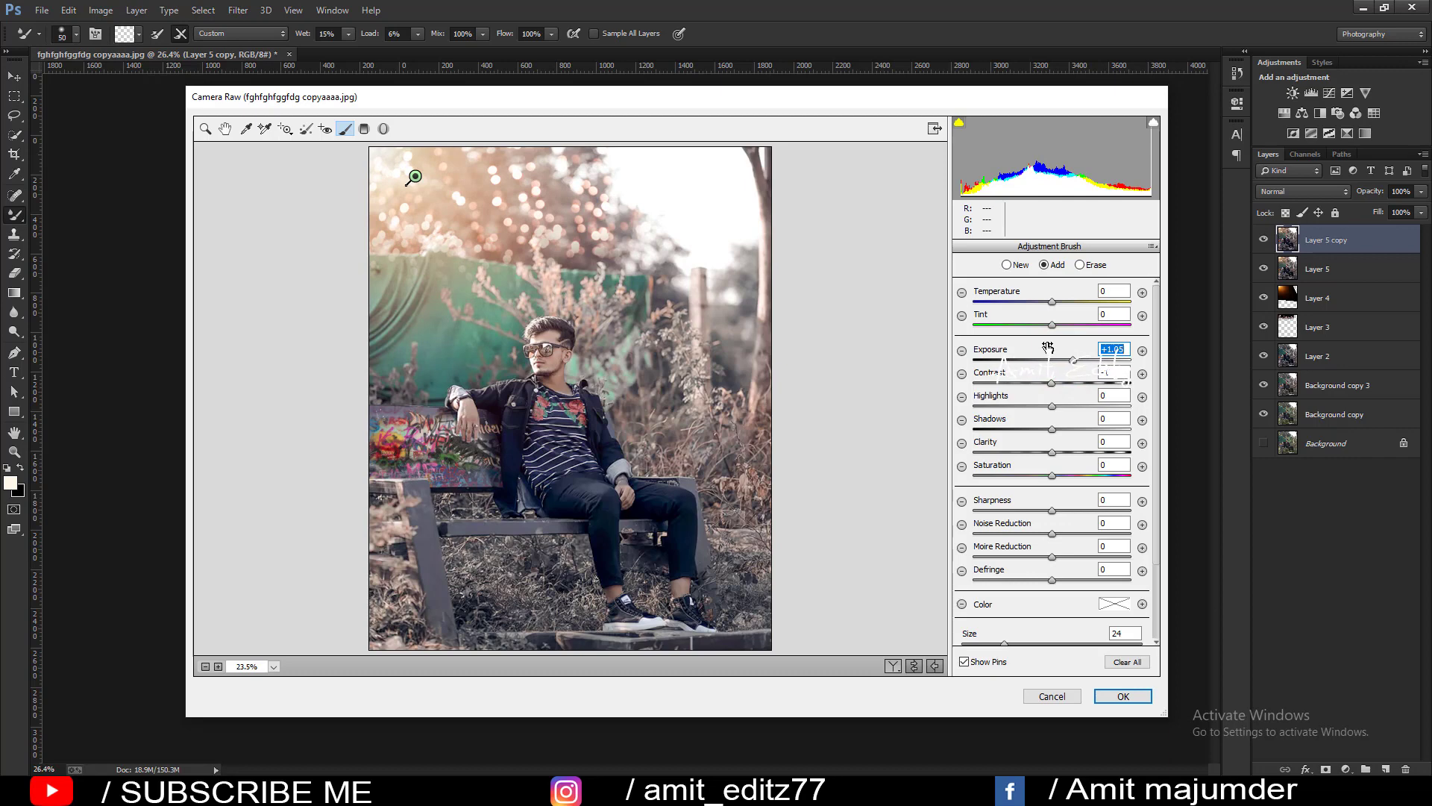
click(1123, 696)
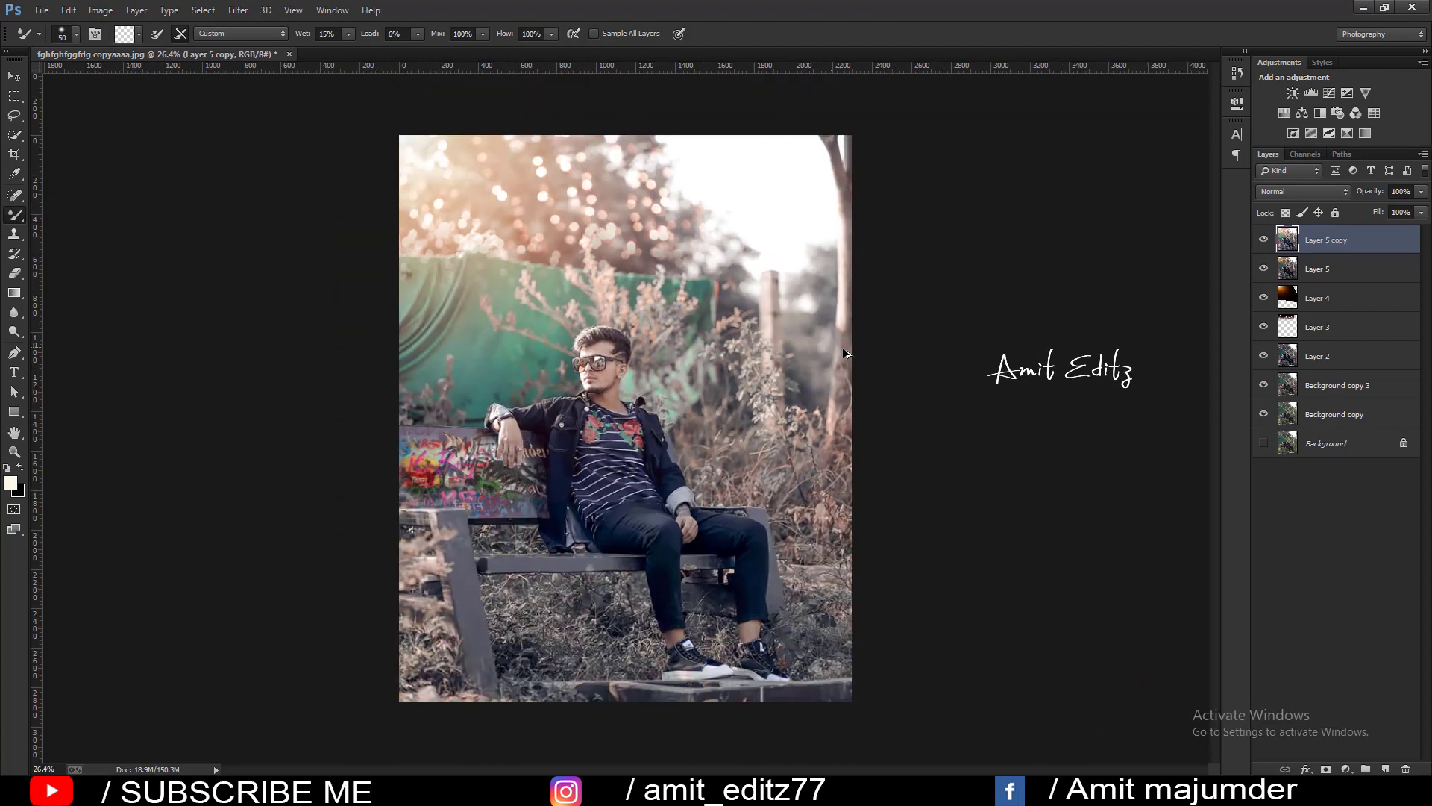
Merge the edited layers, from the top down to Background copy, into a single layer.
ctrl+click(1354, 275)
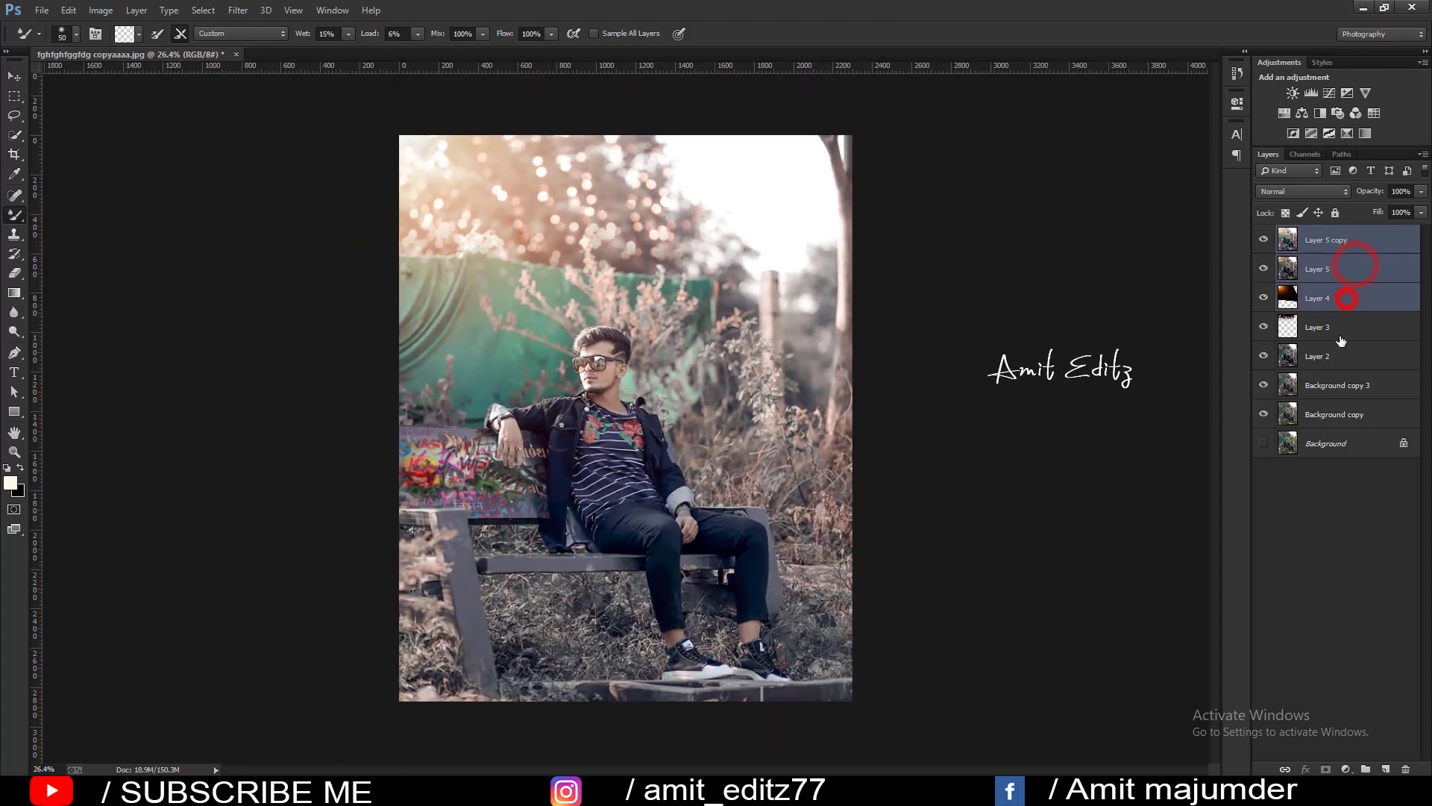
ctrl+click(1340, 327)
ctrl+click(1333, 357)
ctrl+click(1339, 386)
ctrl+click(1335, 413)
right_click(1336, 410)
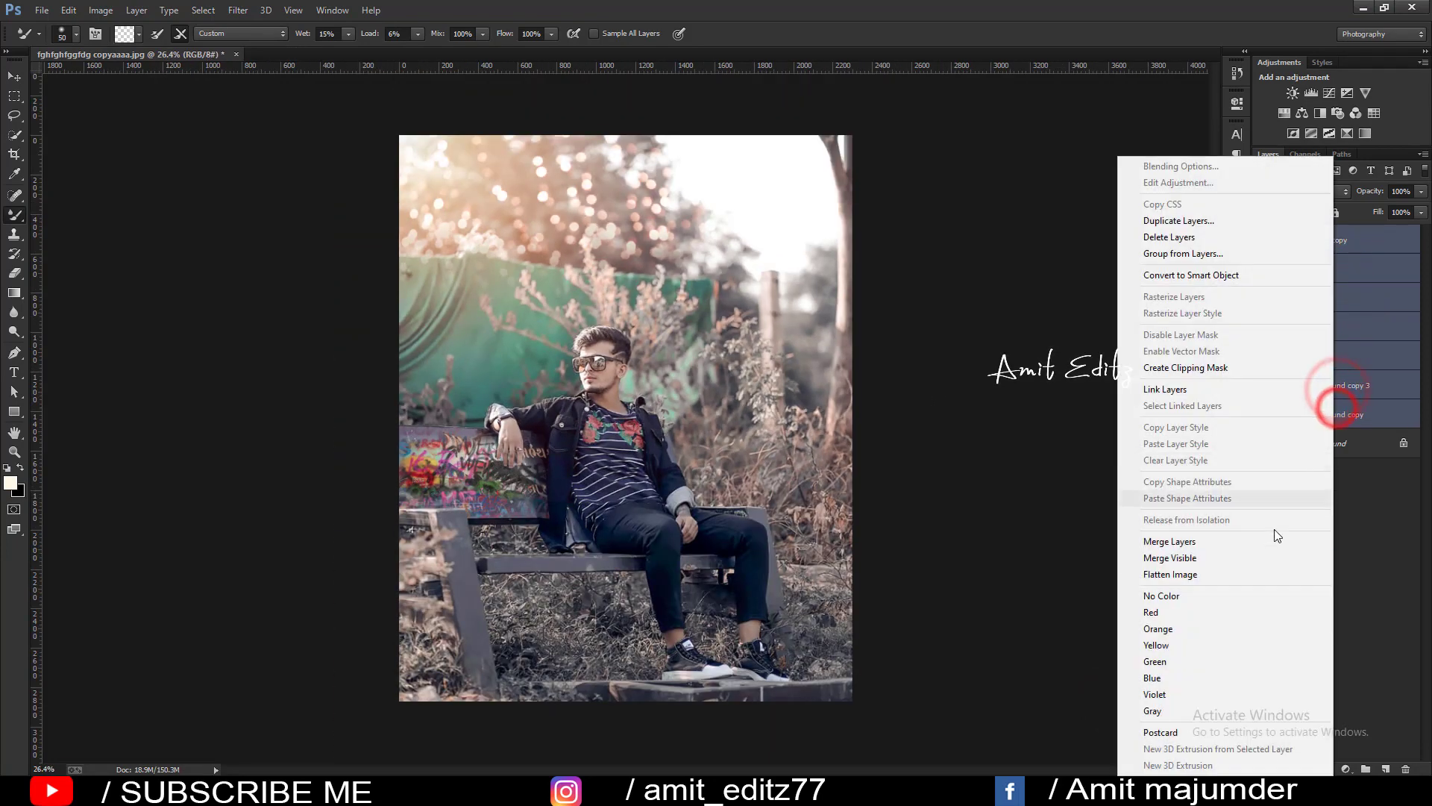
click(1227, 542)
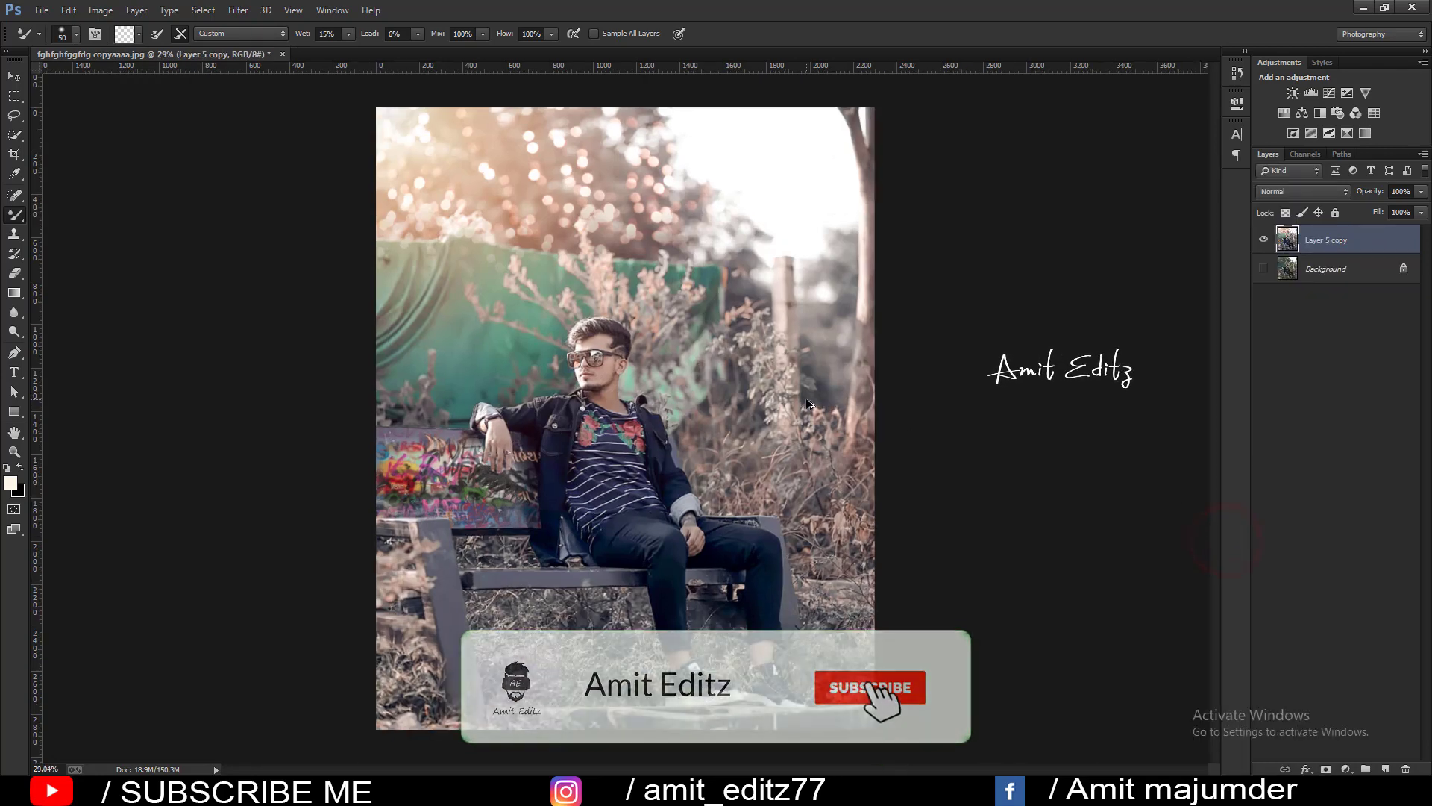
Select the logo watermark brush preset and size it to 171 pixels.
right_click(14, 215)
click(67, 221)
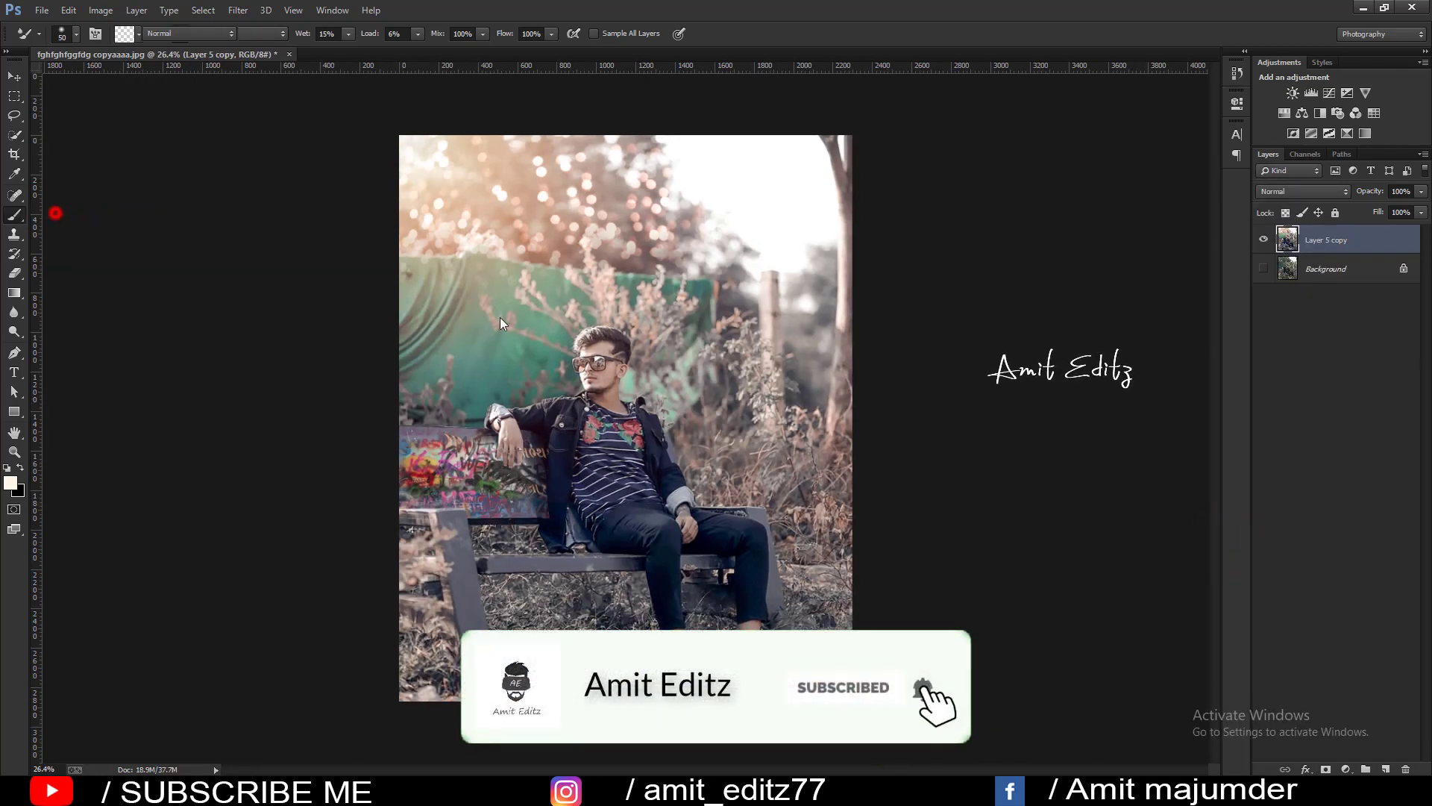
right_click(57, 224)
double_click(854, 625)
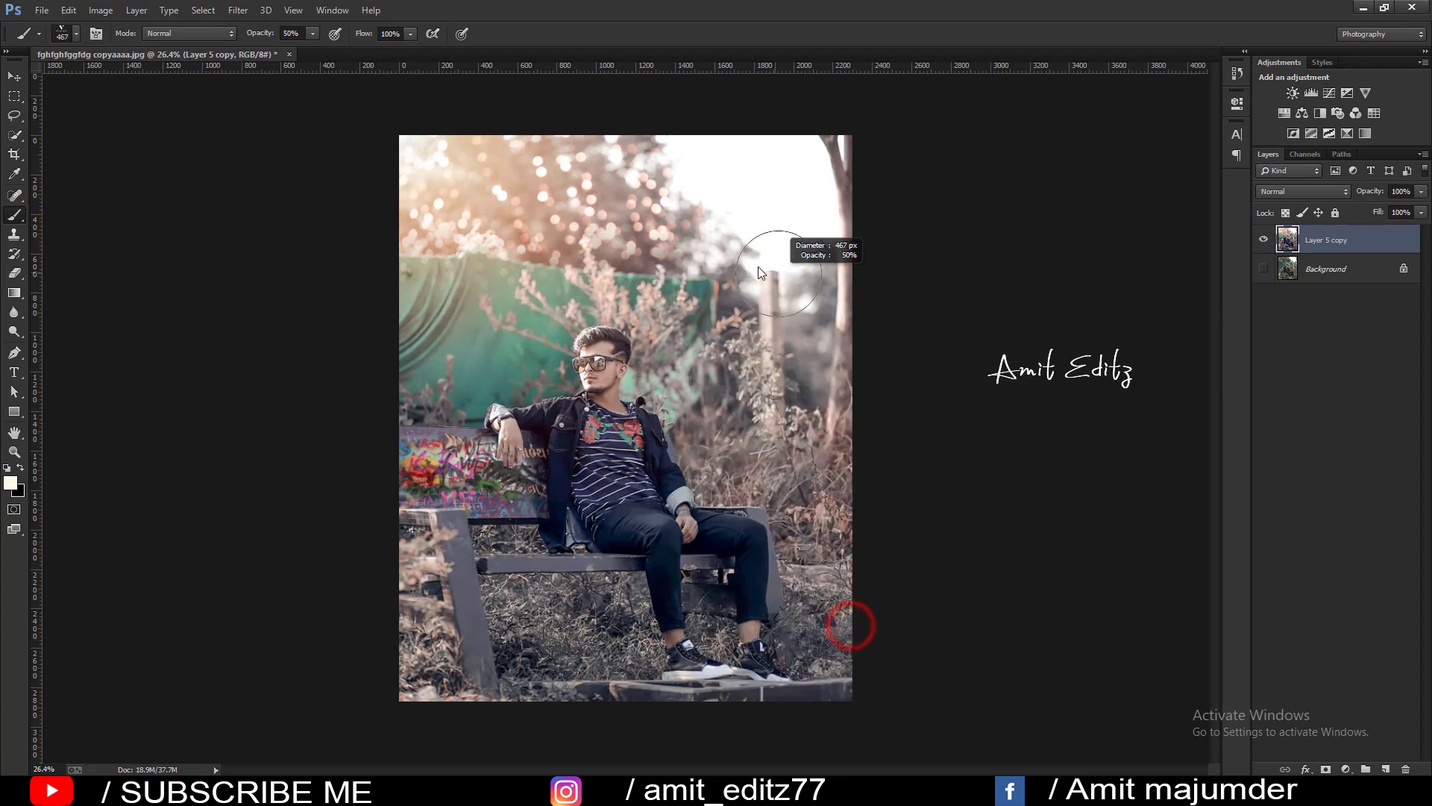
drag(807, 426, 776, 404)
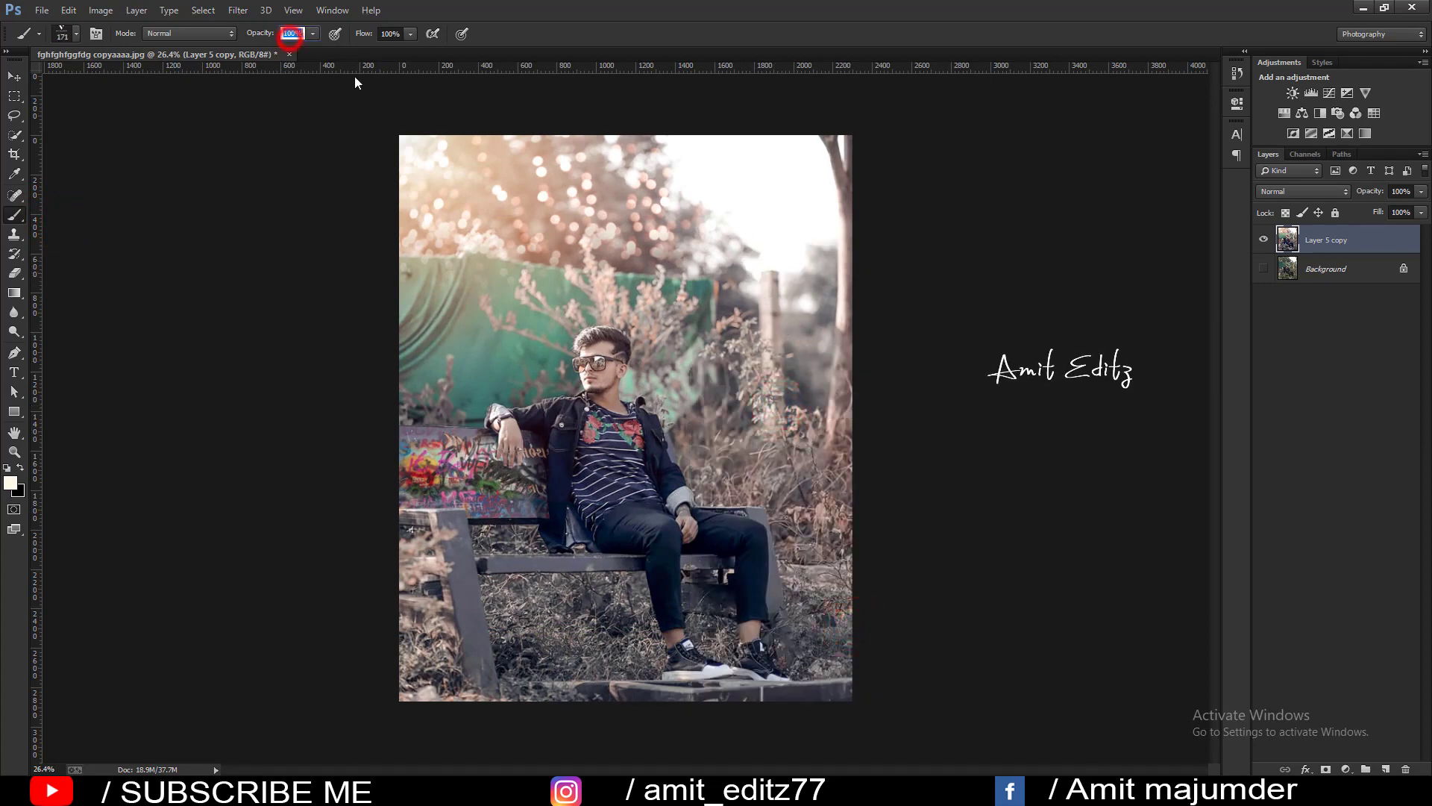
Set the foreground colour to white and stamp the logo above the green cloth's upper left.
click(11, 483)
drag(930, 297, 894, 275)
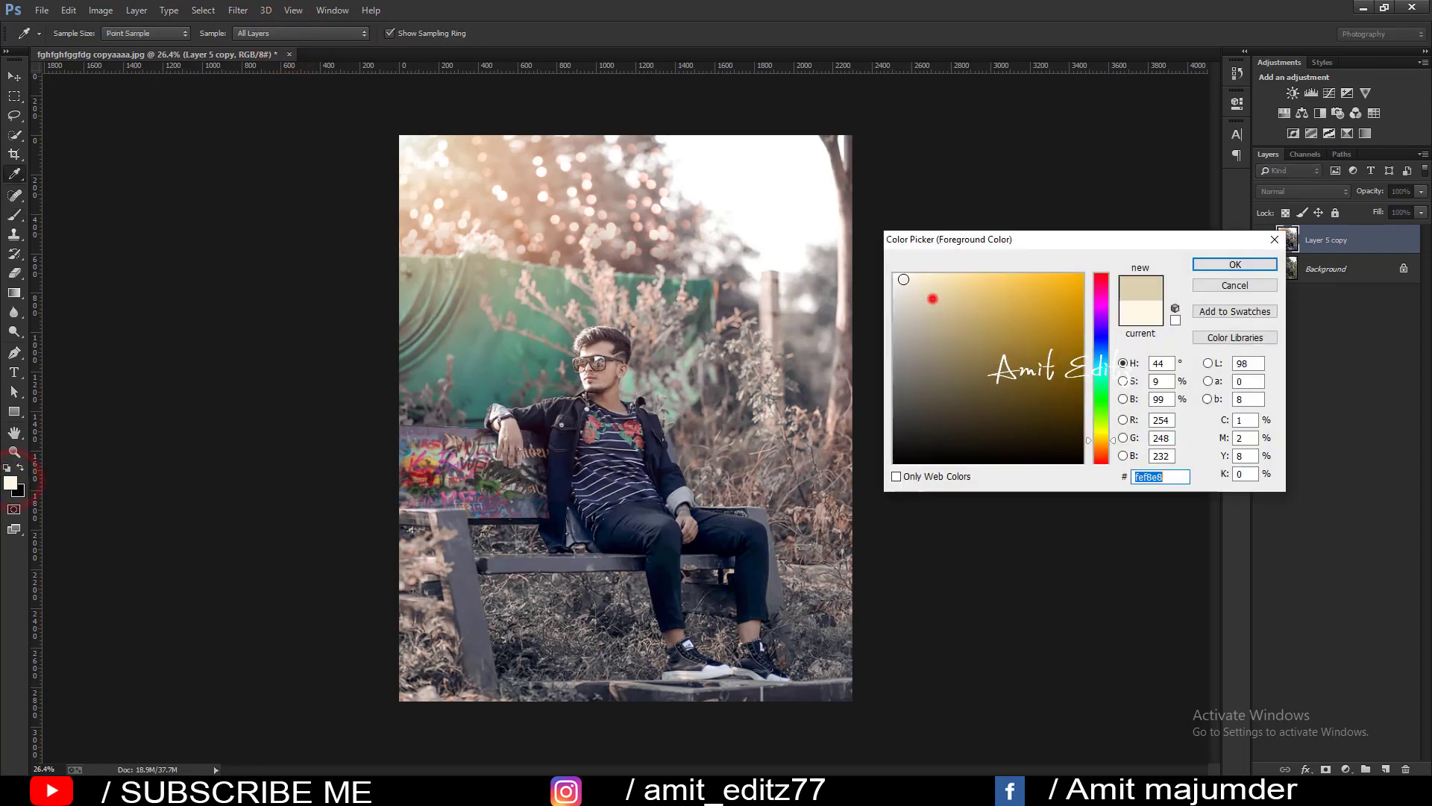
click(1219, 264)
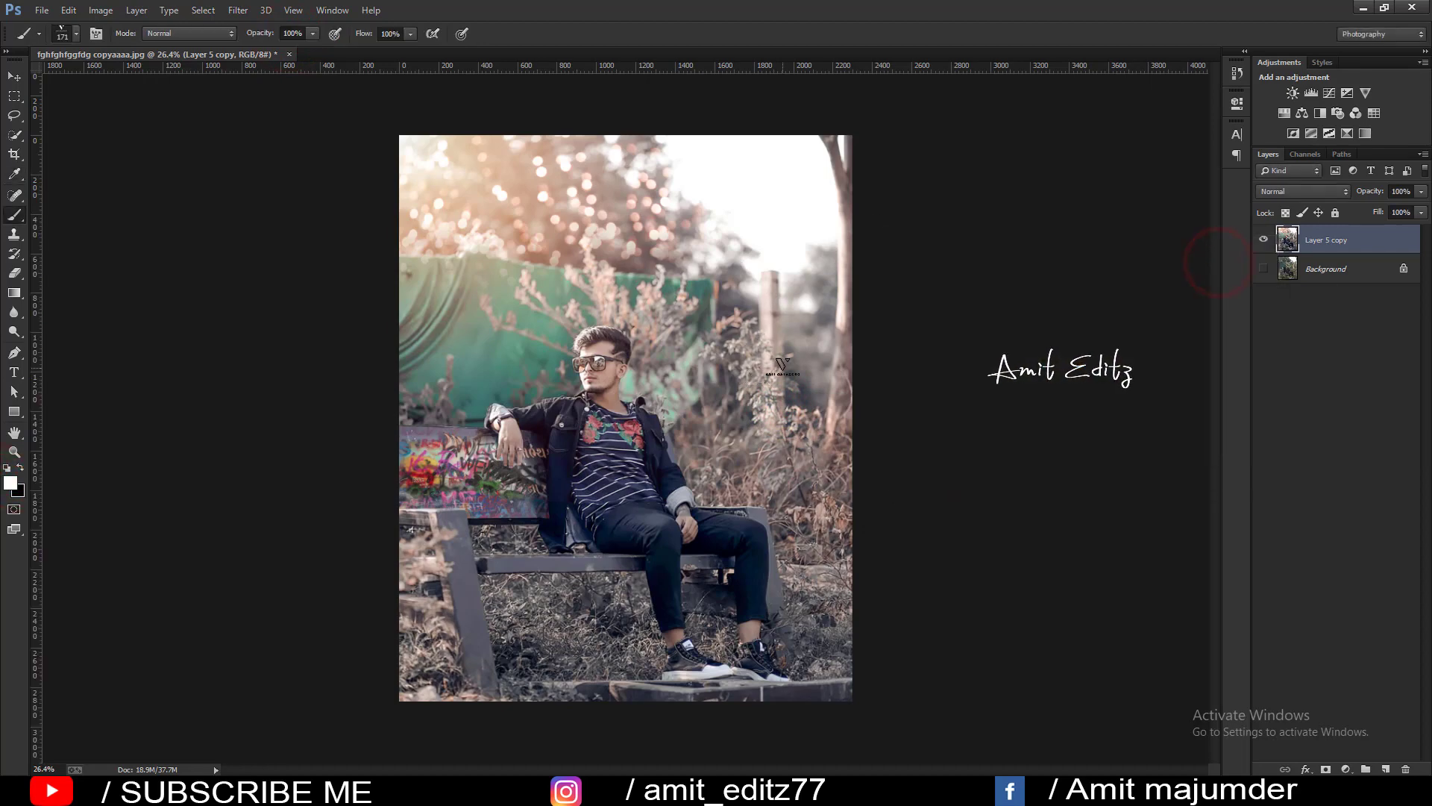
click(438, 270)
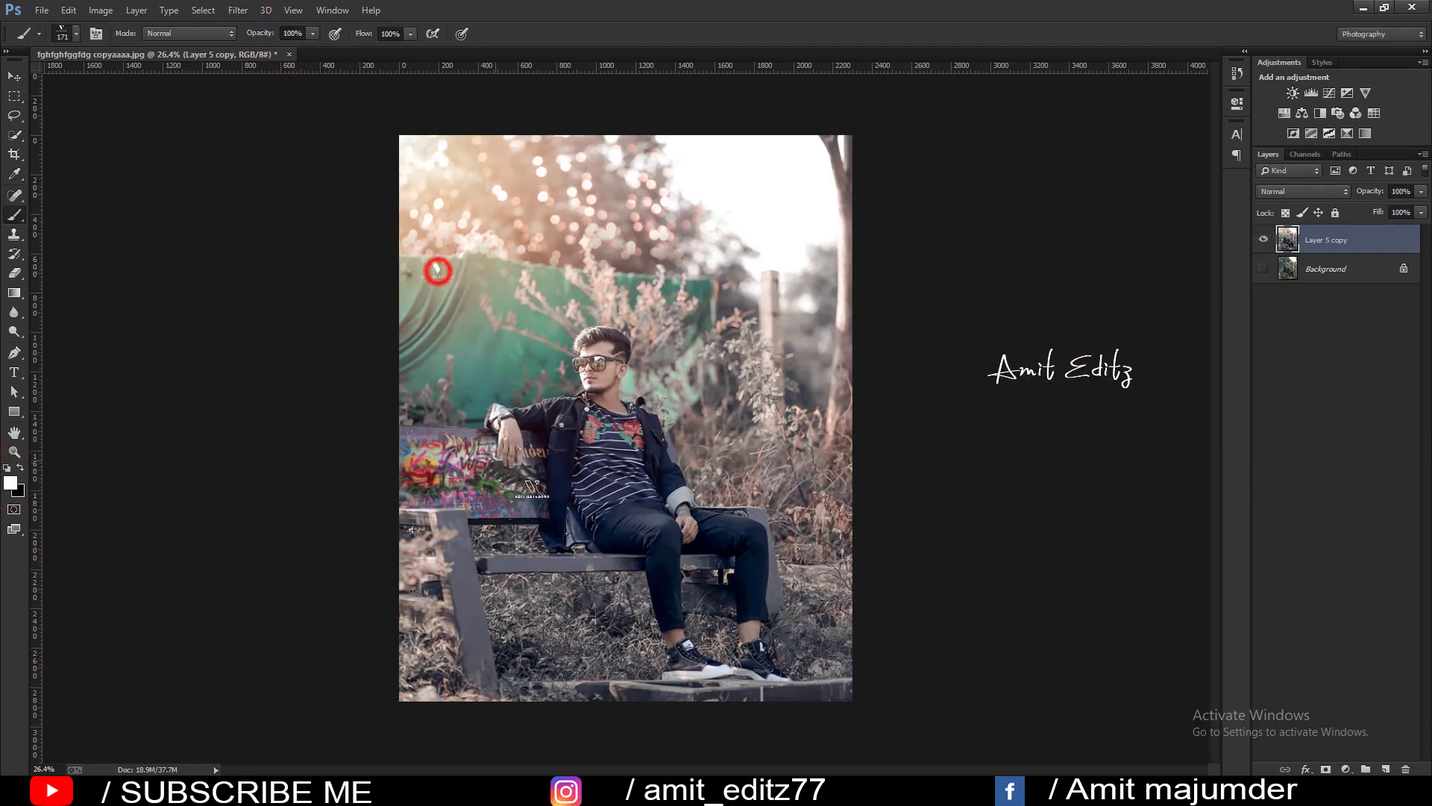
Return to a soft round brush preset and switch to the Move tool.
right_click(702, 516)
click(703, 516)
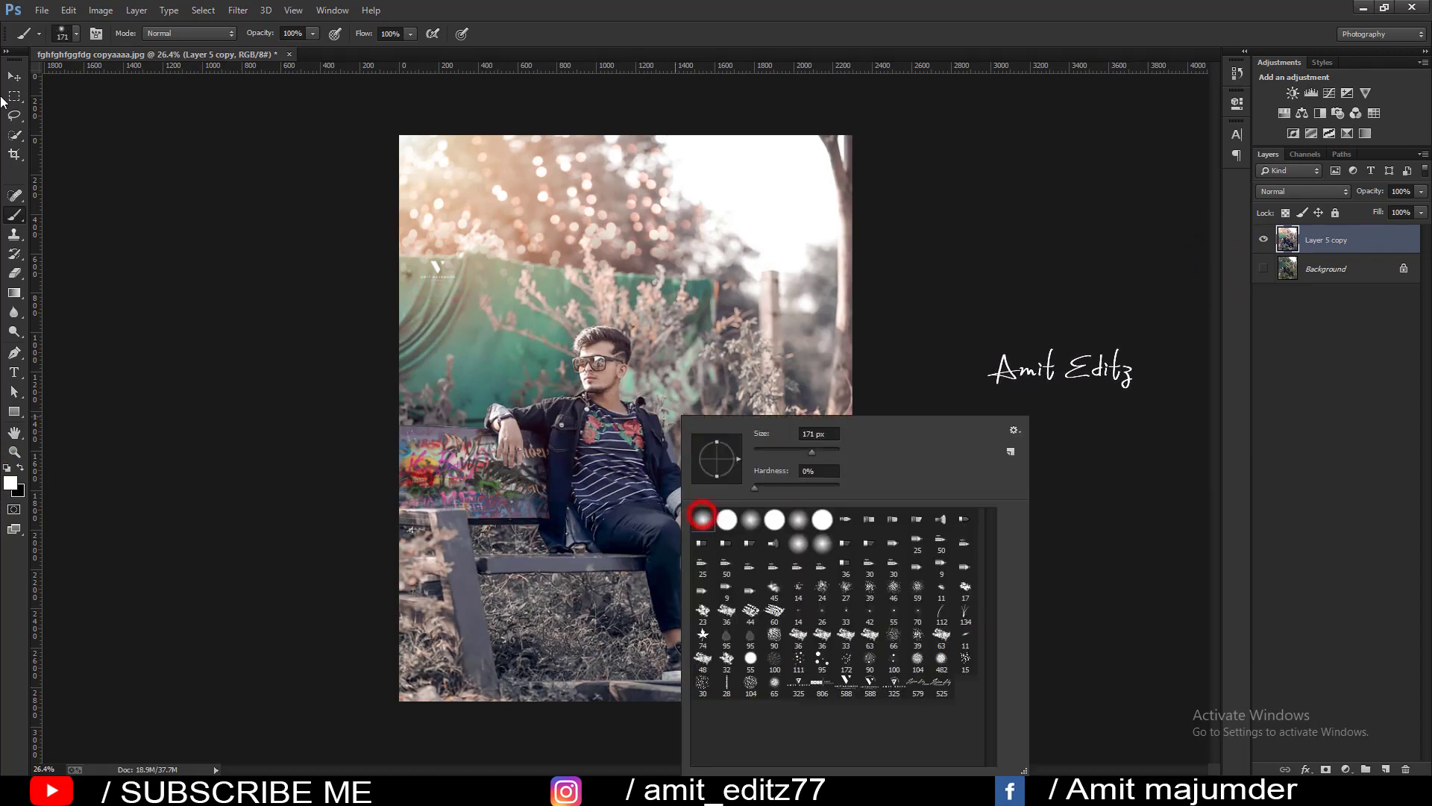
click(13, 76)
scroll(630, 411, up, 1)
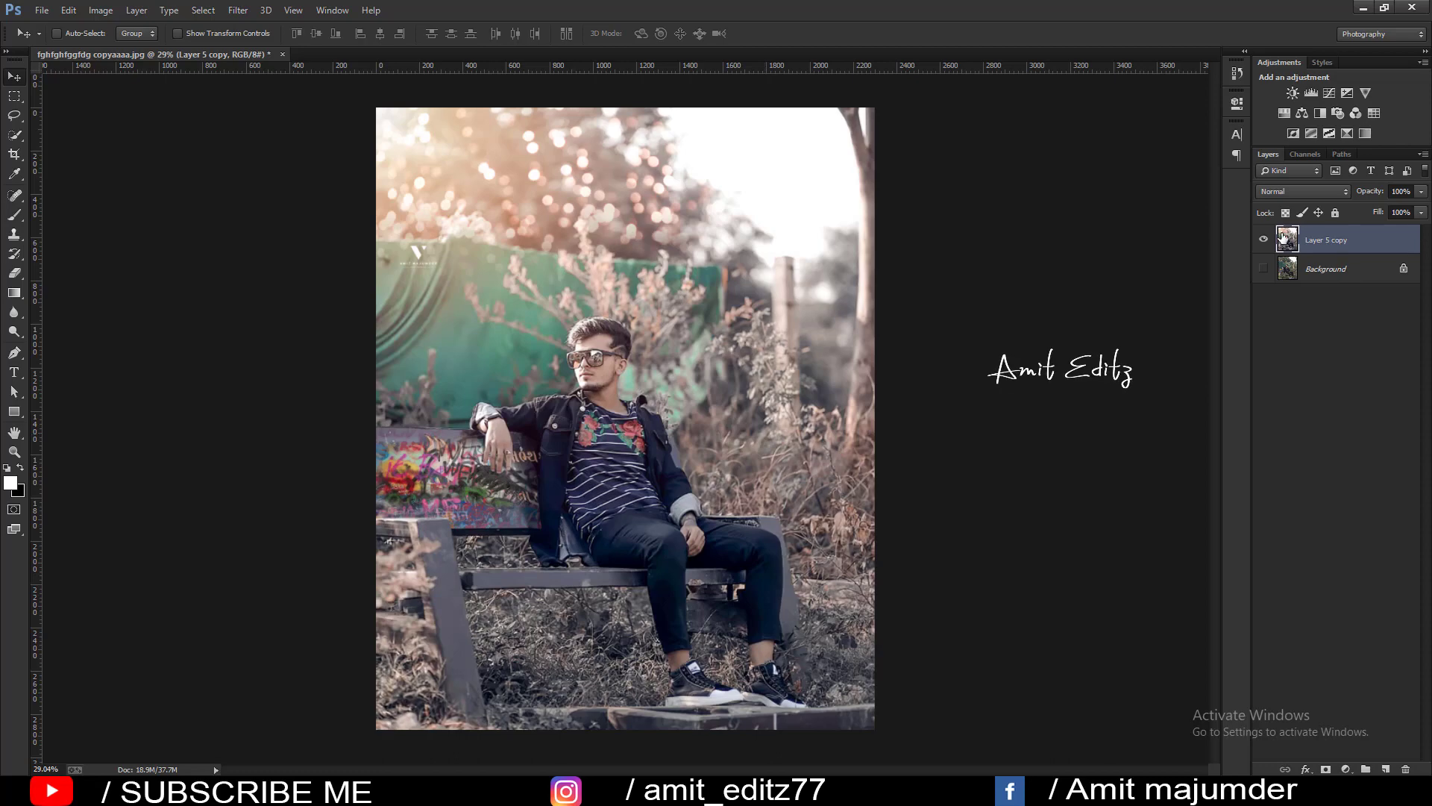
click(1263, 239)
click(1264, 240)
scroll(963, 321, up, 1)
click(1264, 239)
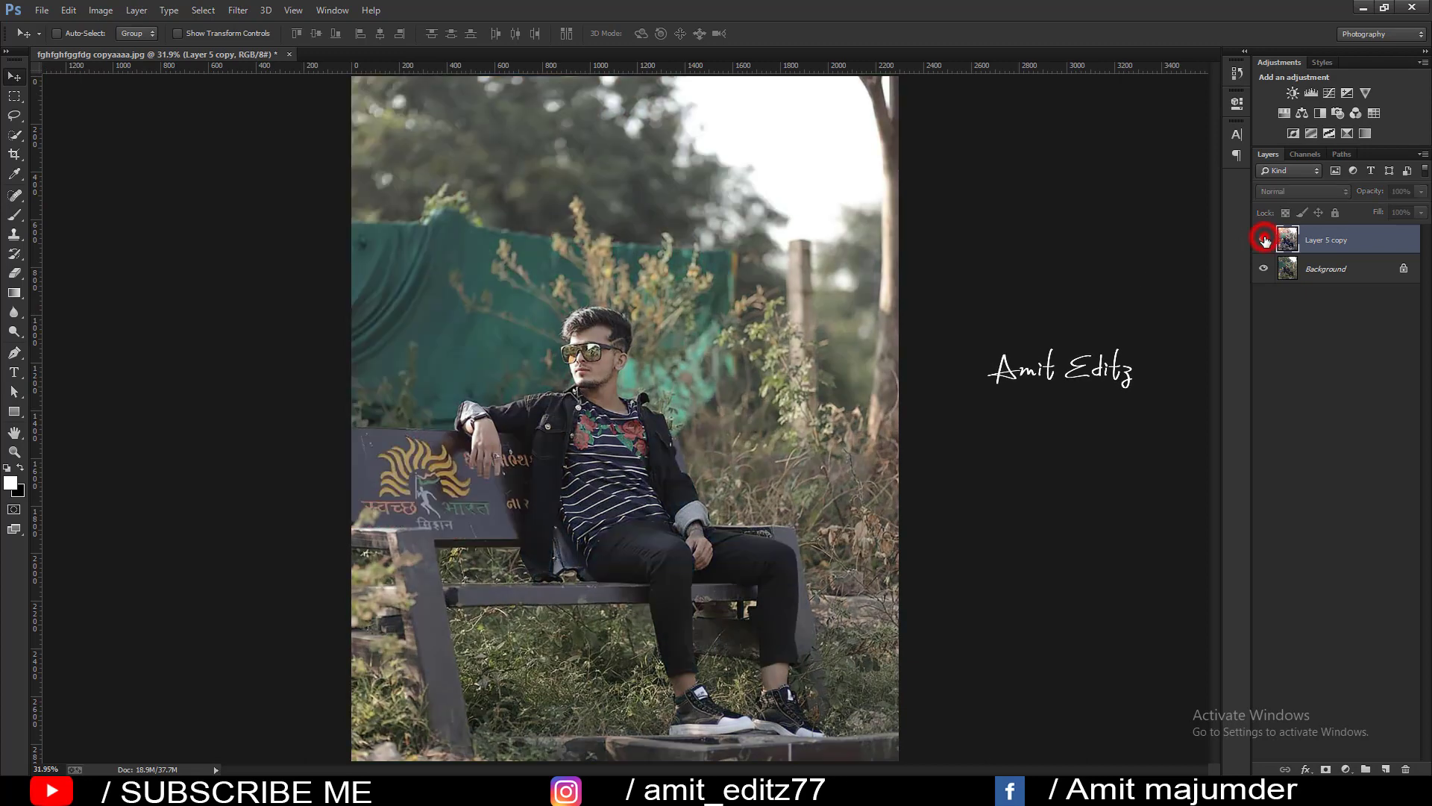
click(1264, 239)
click(1263, 240)
click(1263, 239)
click(1263, 240)
scroll(616, 321, down, 2)
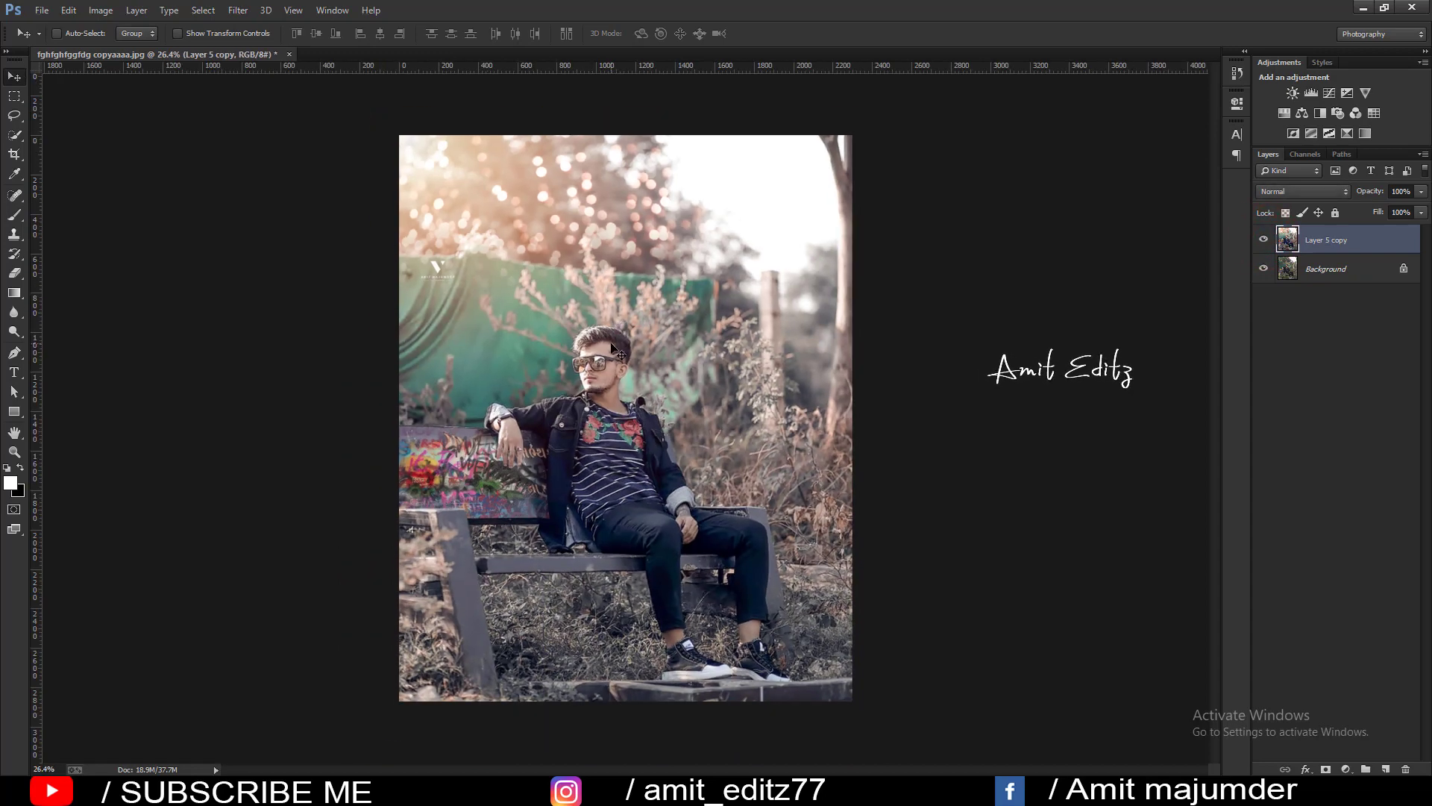